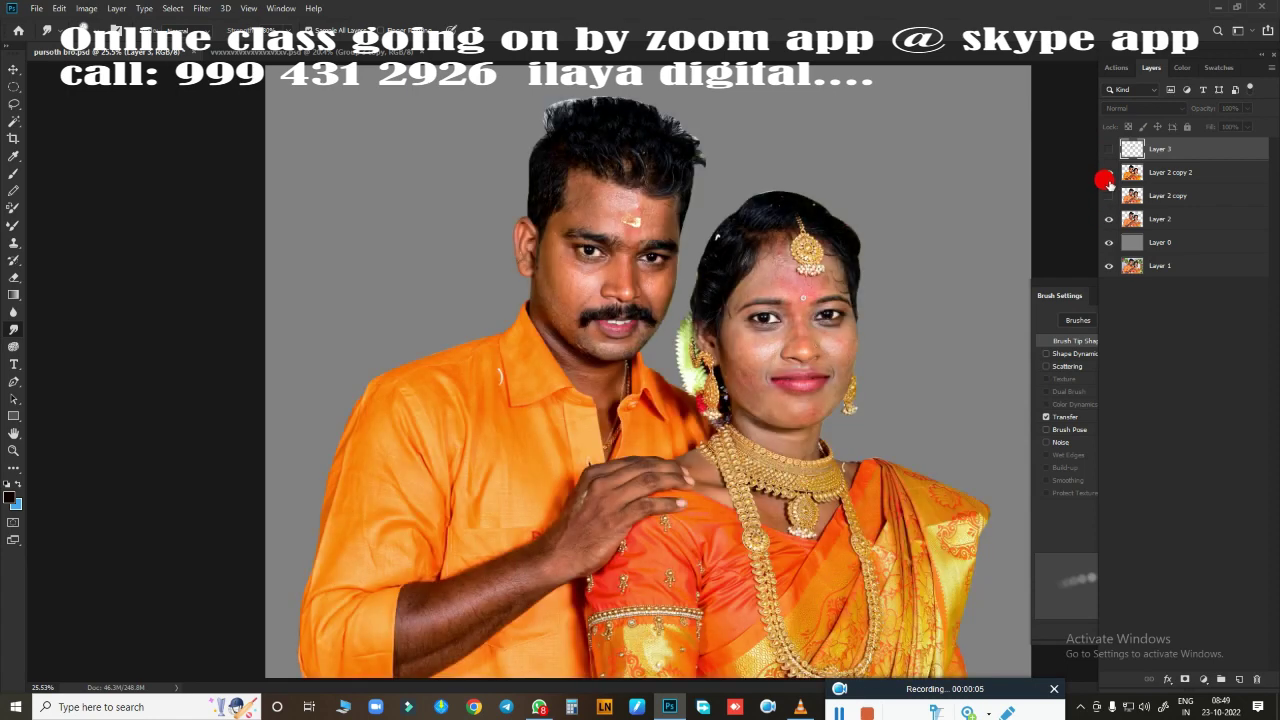
{"action": "scroll", "coordinate": [623, 343], "scroll_direction": "up", "scroll_amount": 4}
{"action": "scroll", "coordinate": [623, 360], "scroll_direction": "up", "scroll_amount": 3}
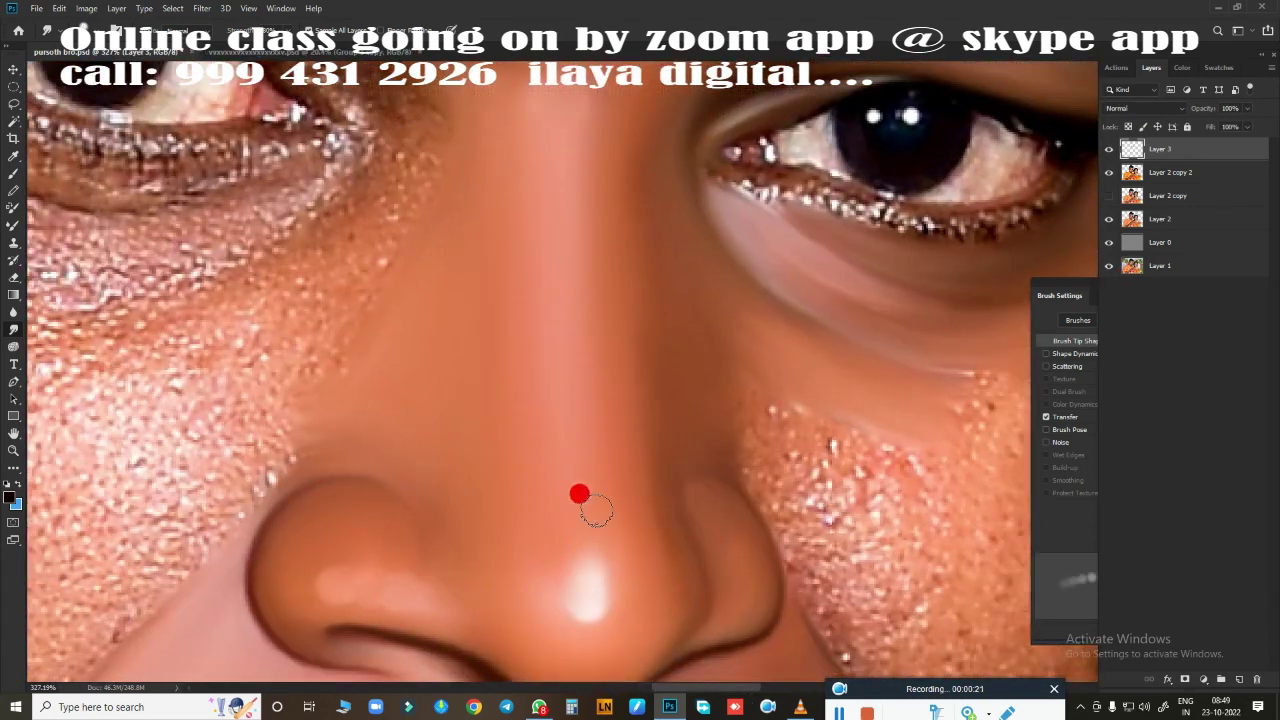
{"action": "scroll", "coordinate": [765, 515], "scroll_direction": "down", "scroll_amount": 2}
{"action": "scroll", "coordinate": [757, 451], "scroll_direction": "down", "scroll_amount": 5}
{"action": "scroll", "coordinate": [563, 420], "scroll_direction": "up", "scroll_amount": 5}
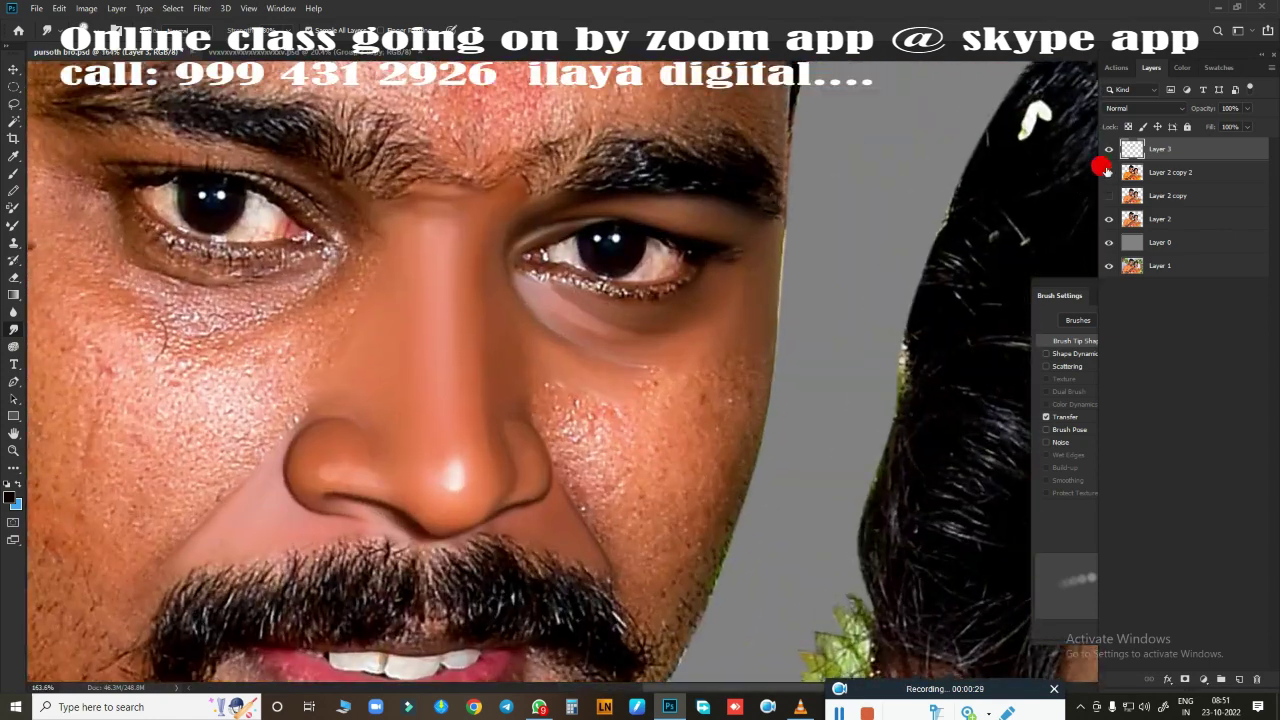
{"action": "scroll", "coordinate": [563, 420], "scroll_direction": "up", "scroll_amount": 3}
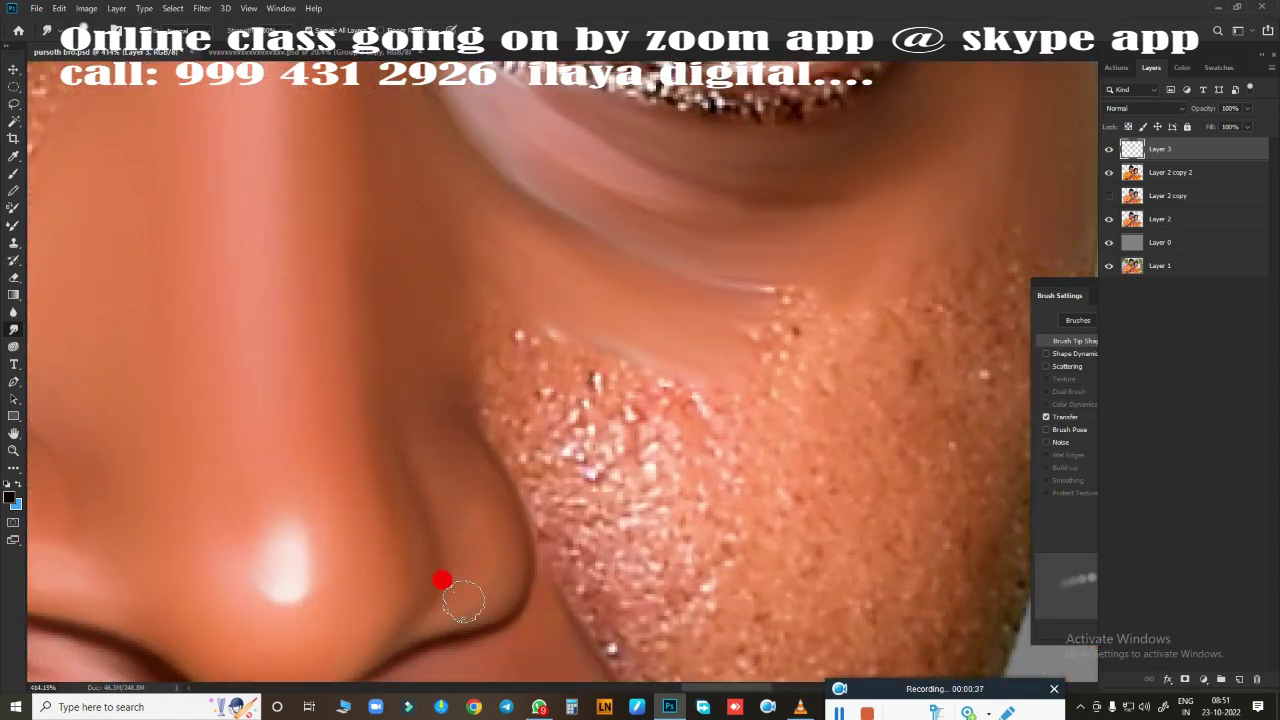
{"action": "scroll", "coordinate": [442, 580], "scroll_direction": "down", "scroll_amount": 3}
{"action": "scroll", "coordinate": [571, 417], "scroll_direction": "up", "scroll_amount": 3}
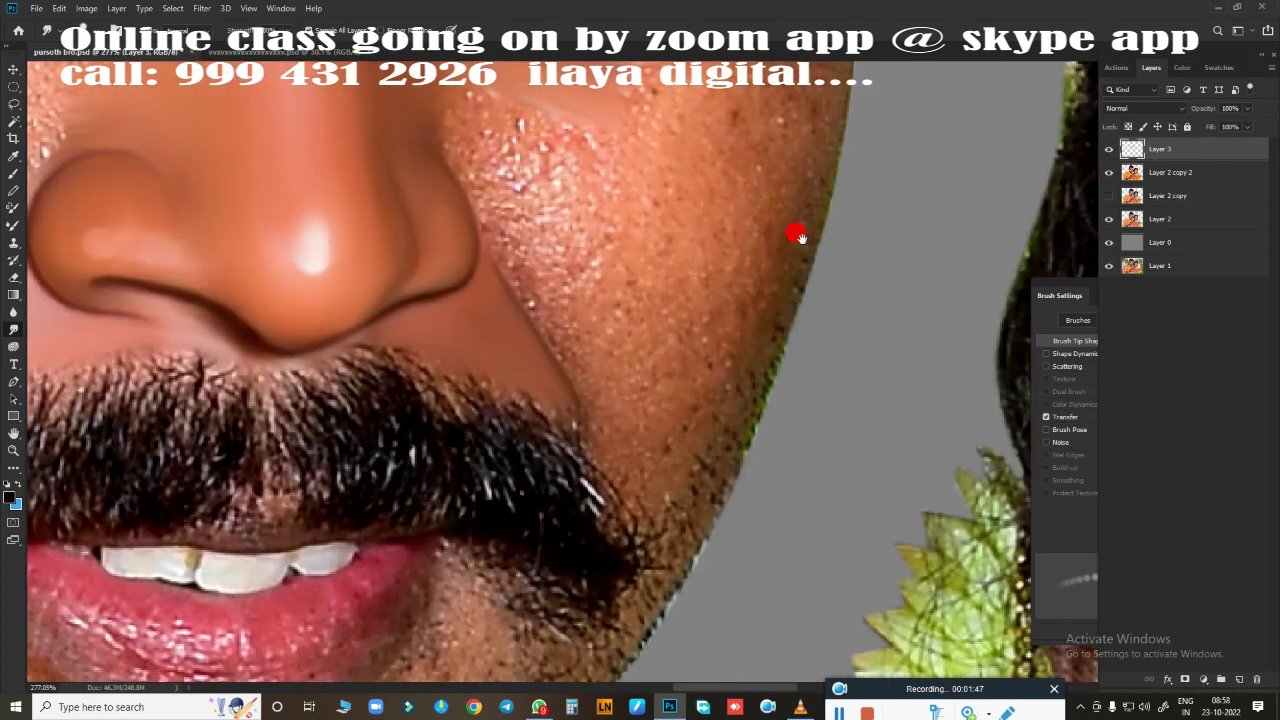
Blend the man's nose-cheek crease and cheek into smooth skin, and hide Layer 2
{"action": "scroll", "coordinate": [800, 236], "scroll_direction": "up", "scroll_amount": 2}
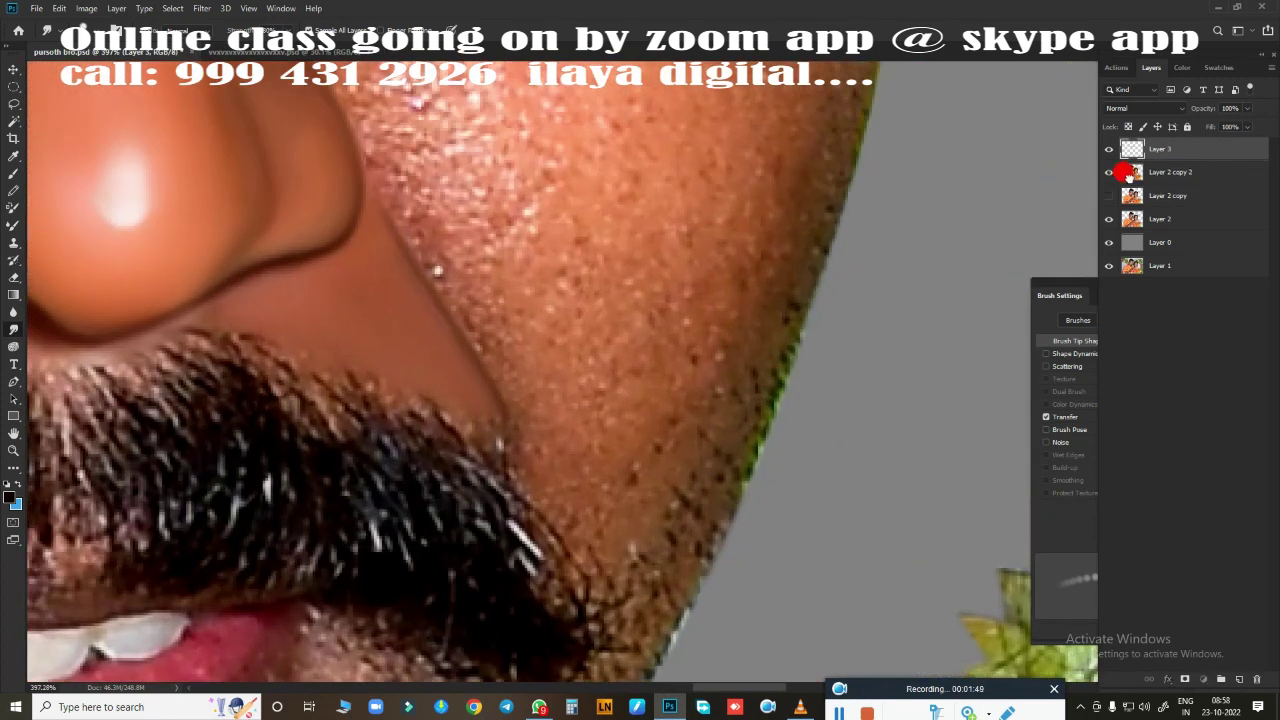
{"action": "scroll", "coordinate": [669, 354], "scroll_direction": "up", "scroll_amount": 1}
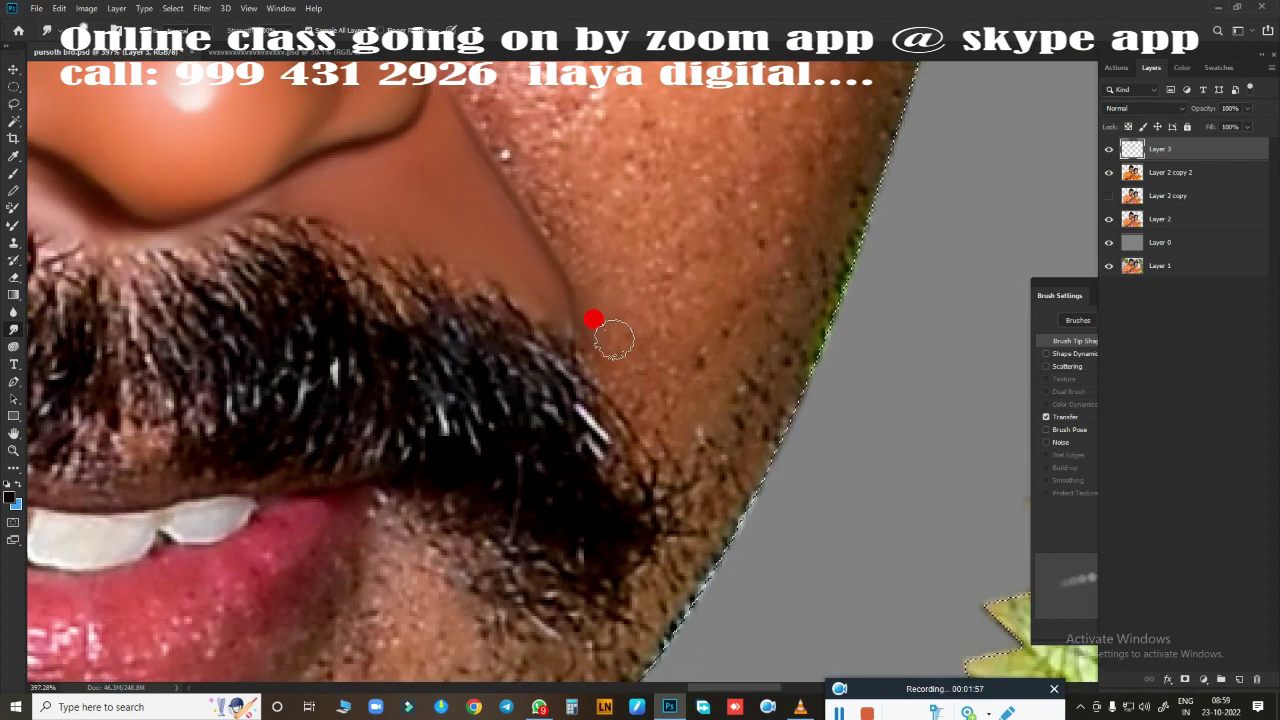
{"action": "left_click_drag", "start_coordinate": [614, 334], "coordinate": [657, 391]}
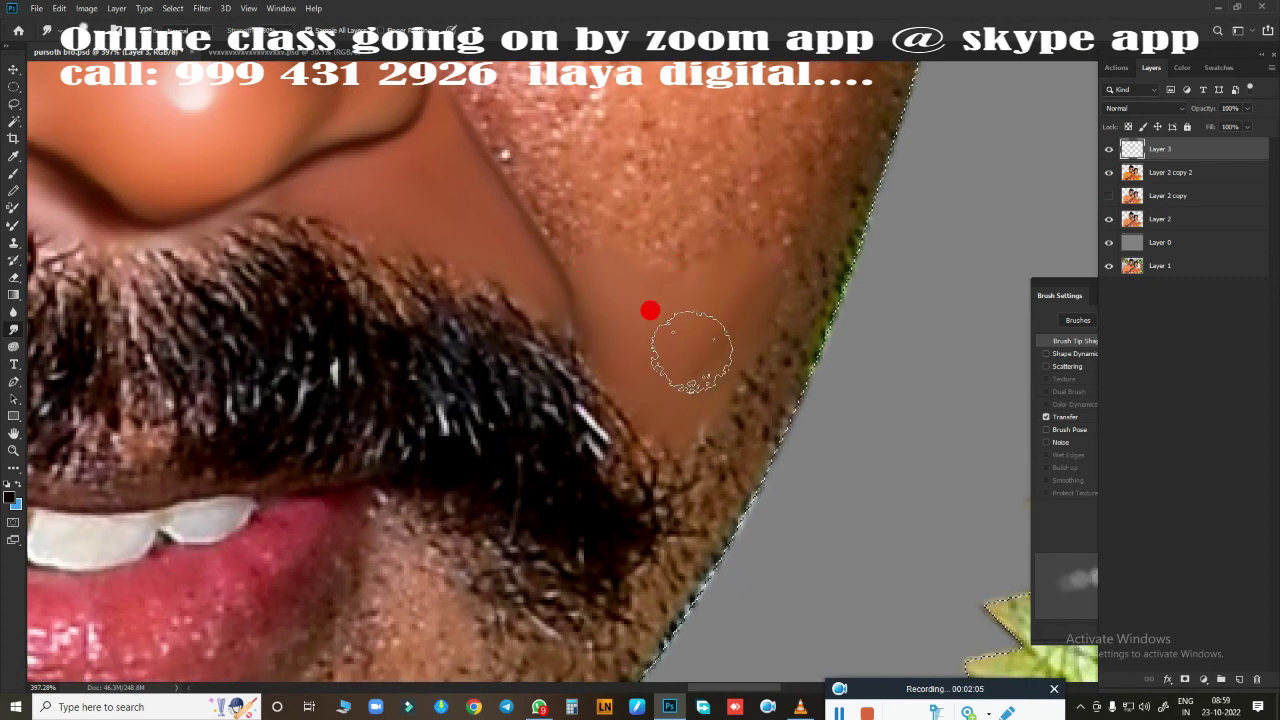
{"action": "scroll", "coordinate": [630, 434], "scroll_direction": "down", "scroll_amount": 2}
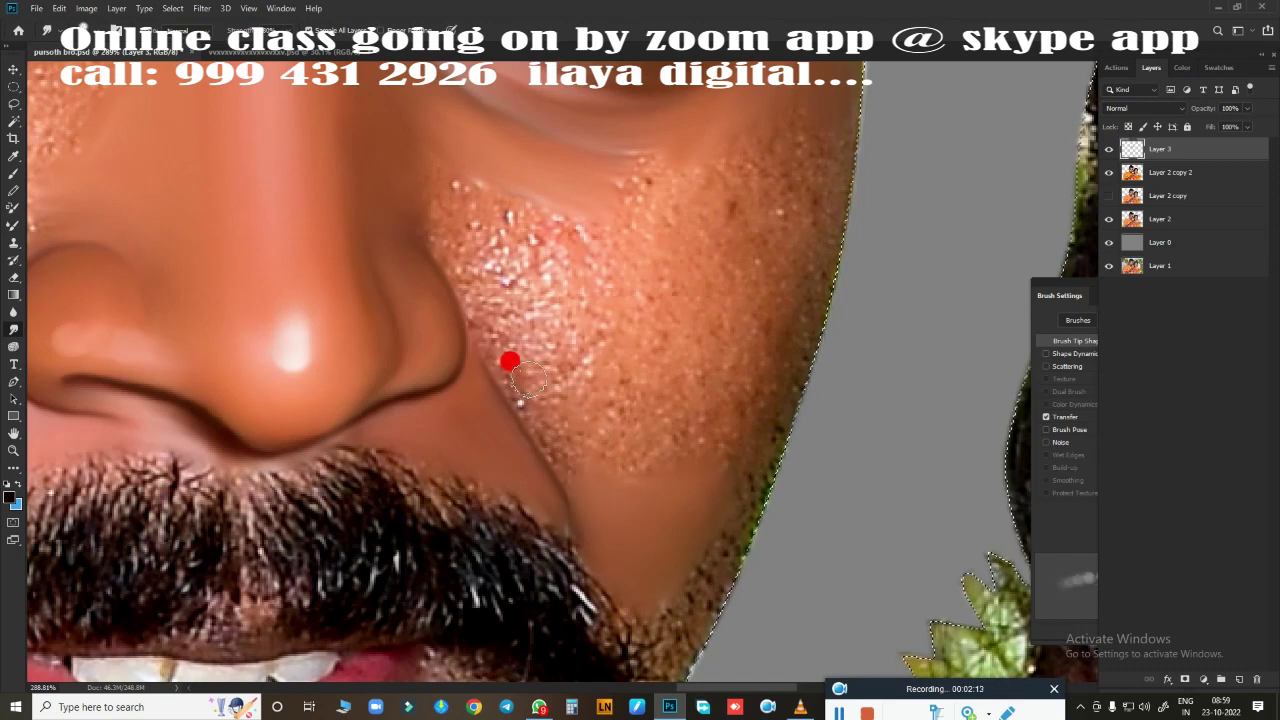
{"action": "left_click_drag", "start_coordinate": [529, 379], "coordinate": [507, 378]}
{"action": "left_click_drag", "start_coordinate": [555, 450], "coordinate": [584, 519]}
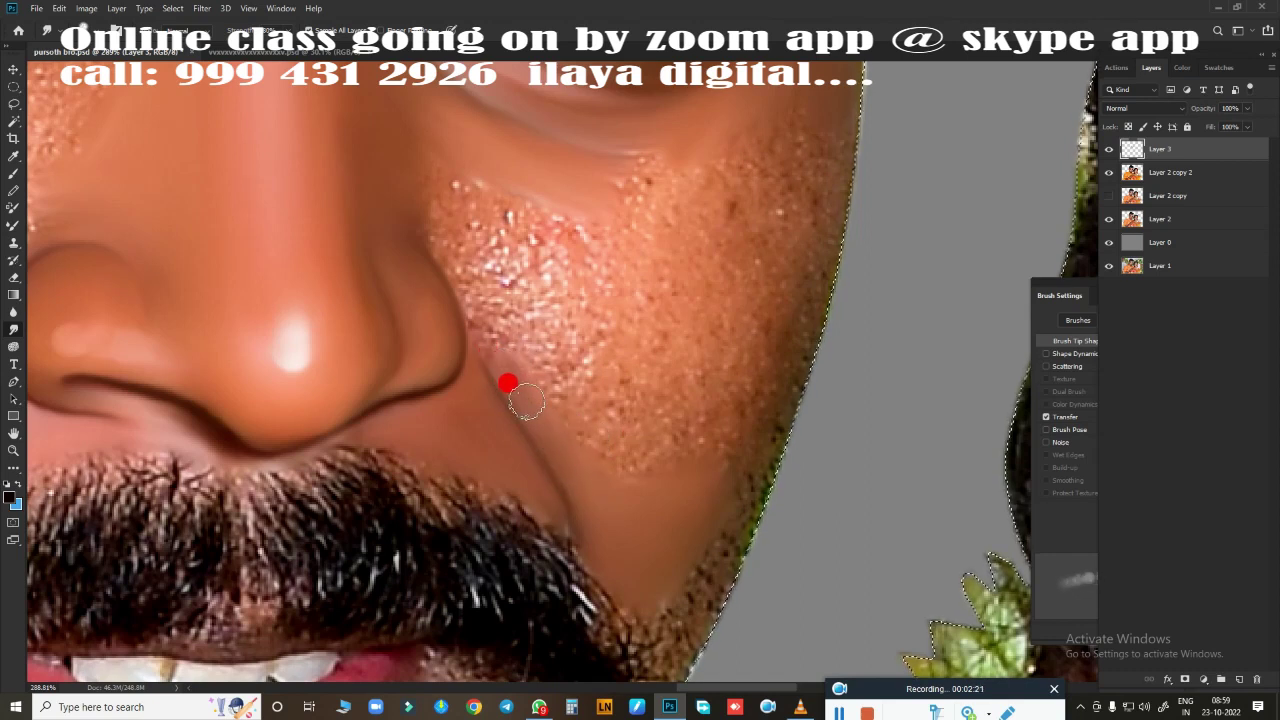
{"action": "left_click_drag", "start_coordinate": [526, 401], "coordinate": [467, 286]}
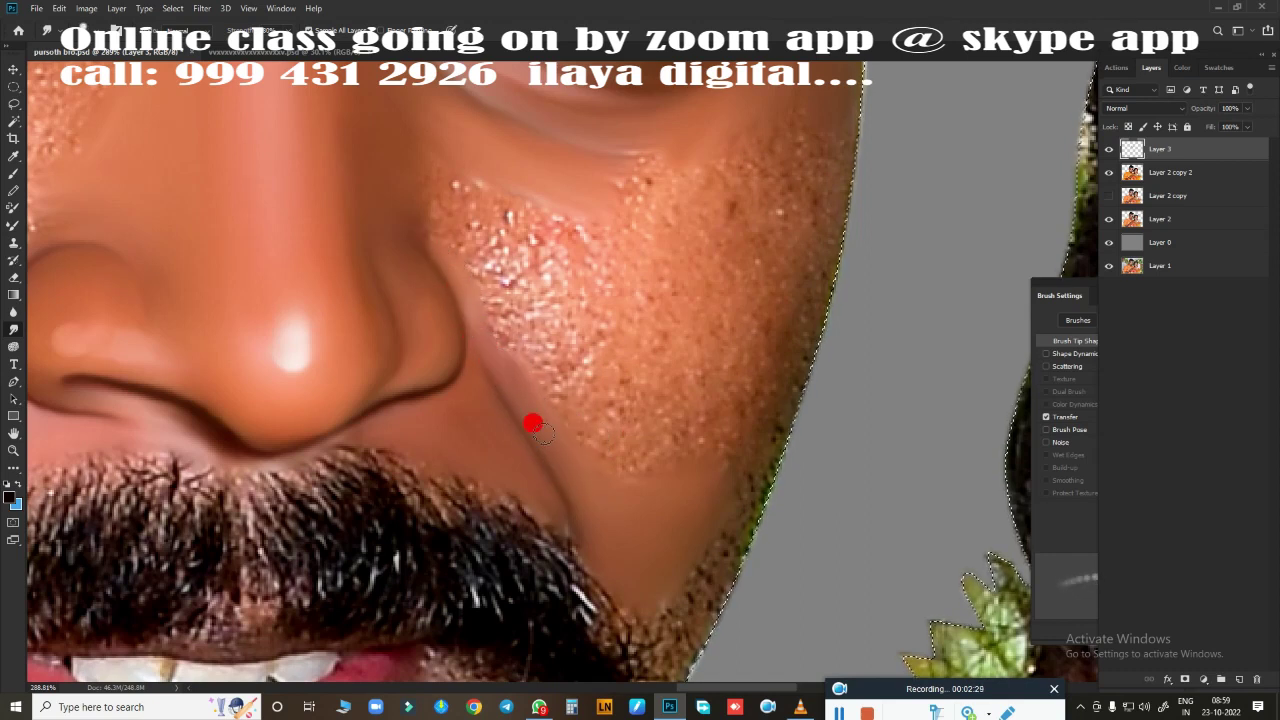
{"action": "mouse_move", "coordinate": [541, 432]}
{"action": "left_mouse_down"}
{"action": "mouse_move", "coordinate": [757, 329]}
{"action": "mouse_move", "coordinate": [754, 371]}
{"action": "mouse_move", "coordinate": [689, 500]}
{"action": "mouse_move", "coordinate": [827, 155]}
{"action": "mouse_move", "coordinate": [674, 431]}
{"action": "mouse_move", "coordinate": [820, 283]}
{"action": "mouse_move", "coordinate": [623, 390]}
{"action": "mouse_move", "coordinate": [692, 245]}
{"action": "mouse_move", "coordinate": [600, 420]}
{"action": "mouse_move", "coordinate": [703, 360]}
{"action": "mouse_move", "coordinate": [703, 271]}
{"action": "mouse_move", "coordinate": [701, 335]}
{"action": "mouse_move", "coordinate": [723, 337]}
{"action": "mouse_move", "coordinate": [757, 126]}
{"action": "mouse_move", "coordinate": [737, 171]}
{"action": "mouse_move", "coordinate": [795, 75]}
{"action": "mouse_move", "coordinate": [557, 183]}
{"action": "mouse_move", "coordinate": [678, 178]}
{"action": "left_mouse_up"}
{"action": "left_click", "coordinate": [1109, 219]}
{"action": "mouse_move", "coordinate": [742, 148]}
{"action": "left_mouse_down"}
{"action": "mouse_move", "coordinate": [700, 186]}
{"action": "mouse_move", "coordinate": [446, 231]}
{"action": "mouse_move", "coordinate": [411, 177]}
{"action": "mouse_move", "coordinate": [528, 371]}
{"action": "mouse_move", "coordinate": [500, 217]}
{"action": "mouse_move", "coordinate": [443, 197]}
{"action": "left_mouse_up"}
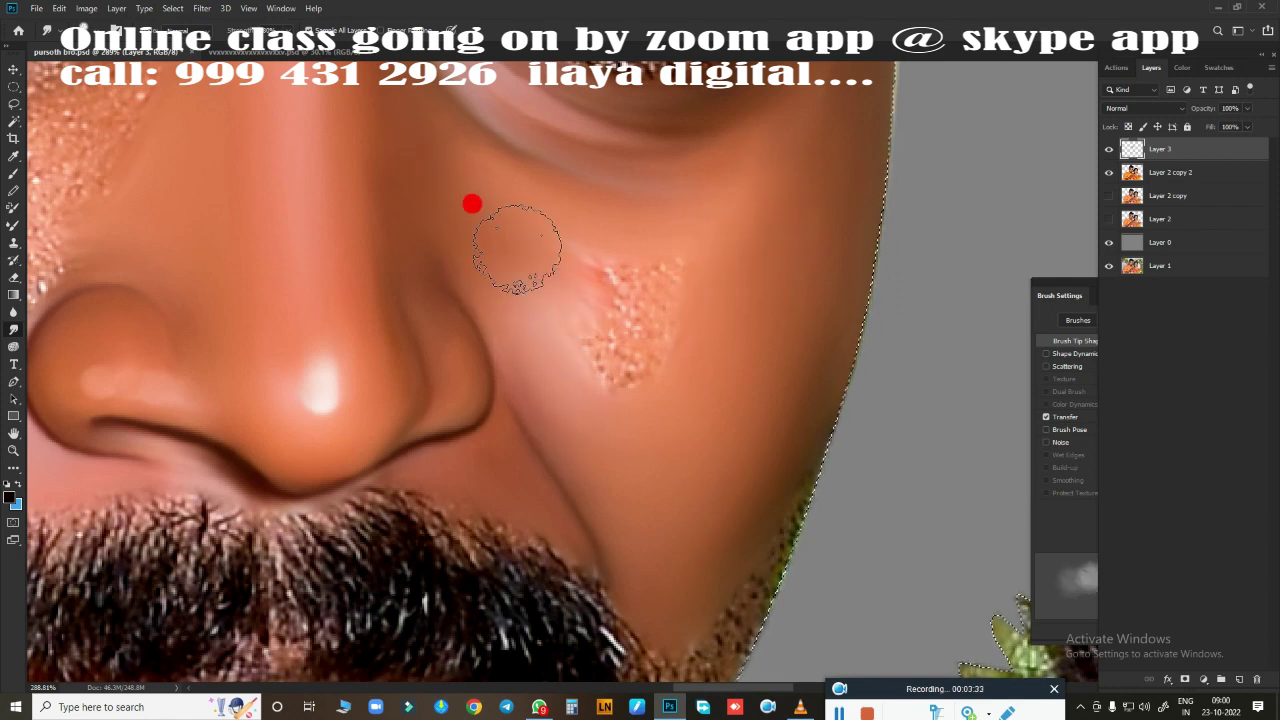
Smooth the last cheek patch, then the upper eyelid, brow crease and outer eye corner
{"action": "key", "text": "bracketright"}
{"action": "key", "text": "bracketright"}
{"action": "mouse_move", "coordinate": [629, 341]}
{"action": "left_mouse_down"}
{"action": "mouse_move", "coordinate": [614, 323]}
{"action": "mouse_move", "coordinate": [737, 243]}
{"action": "mouse_move", "coordinate": [571, 371]}
{"action": "mouse_move", "coordinate": [743, 306]}
{"action": "left_mouse_up"}
{"action": "key", "text": "bracketleft"}
{"action": "mouse_move", "coordinate": [683, 247]}
{"action": "left_mouse_down"}
{"action": "mouse_move", "coordinate": [669, 477]}
{"action": "mouse_move", "coordinate": [629, 400]}
{"action": "mouse_move", "coordinate": [723, 283]}
{"action": "mouse_move", "coordinate": [658, 320]}
{"action": "mouse_move", "coordinate": [668, 283]}
{"action": "left_mouse_up"}
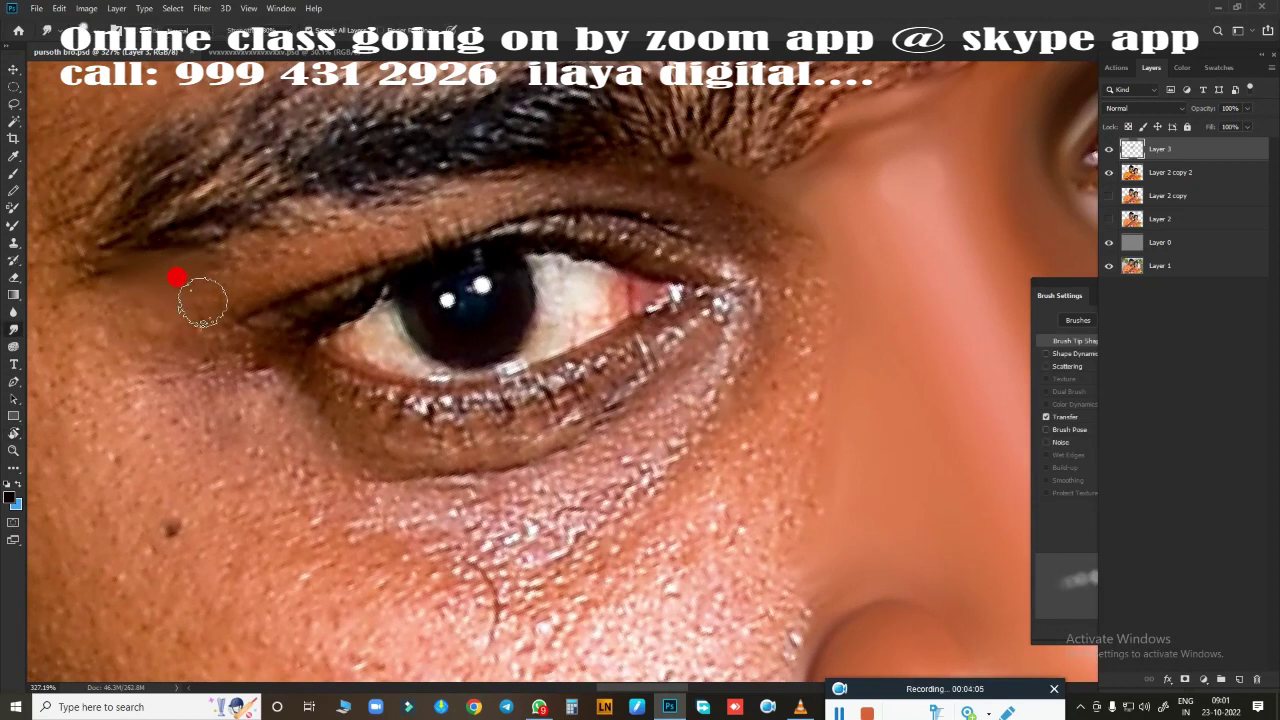
{"action": "mouse_move", "coordinate": [346, 254]}
{"action": "left_mouse_down"}
{"action": "mouse_move", "coordinate": [559, 196]}
{"action": "mouse_move", "coordinate": [705, 205]}
{"action": "left_mouse_up"}
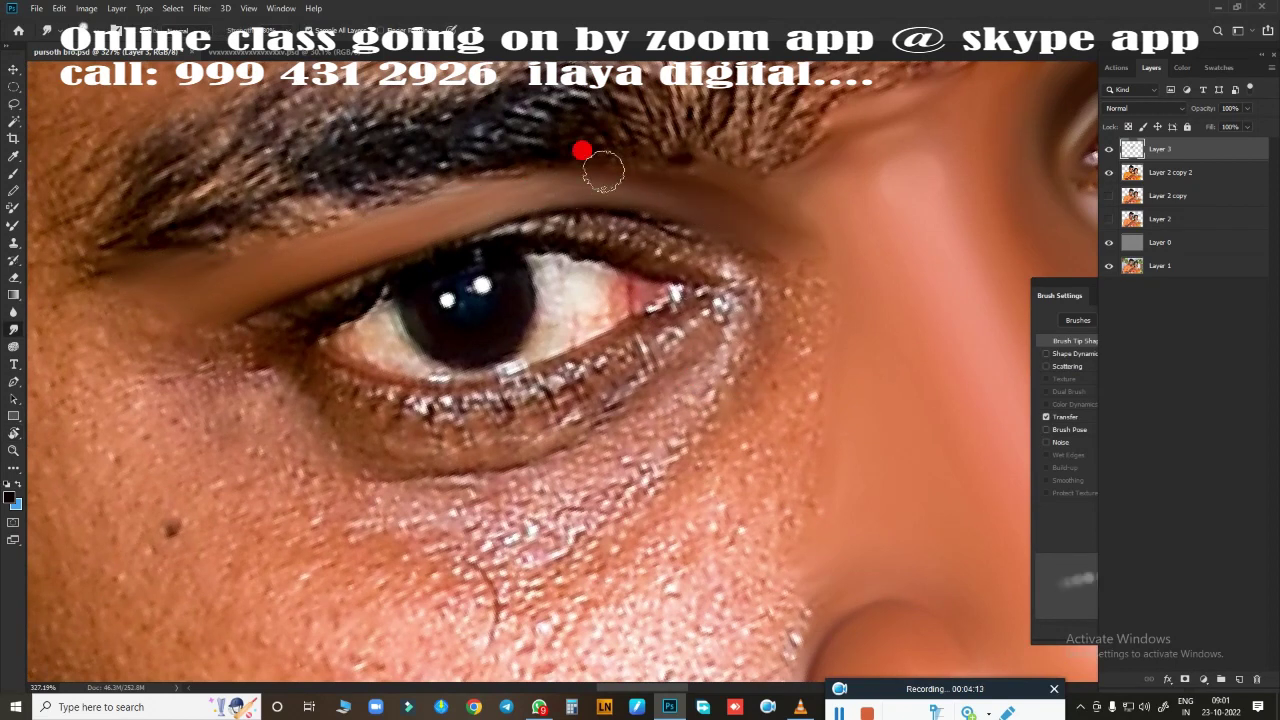
{"action": "left_click_drag", "start_coordinate": [285, 228], "coordinate": [166, 260]}
{"action": "mouse_move", "coordinate": [248, 235]}
{"action": "left_mouse_down"}
{"action": "mouse_move", "coordinate": [440, 184]}
{"action": "mouse_move", "coordinate": [270, 224]}
{"action": "left_mouse_up"}
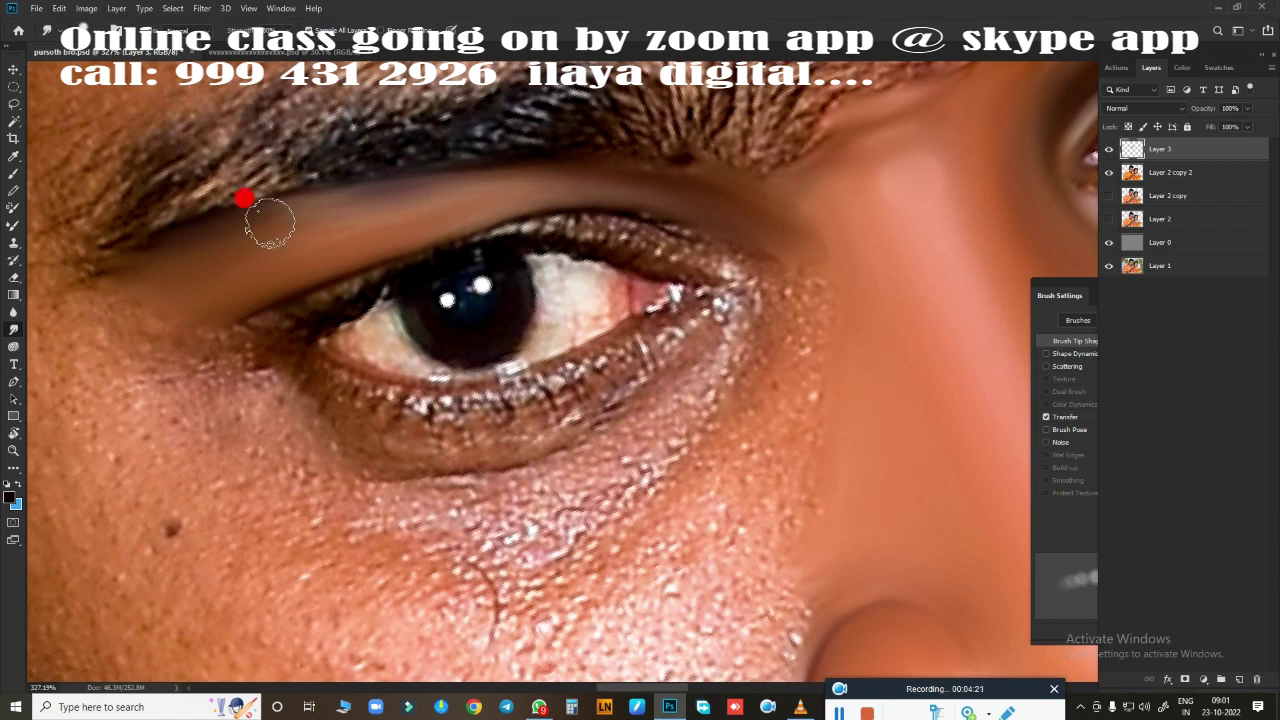
{"action": "left_click_drag", "start_coordinate": [109, 312], "coordinate": [183, 299]}
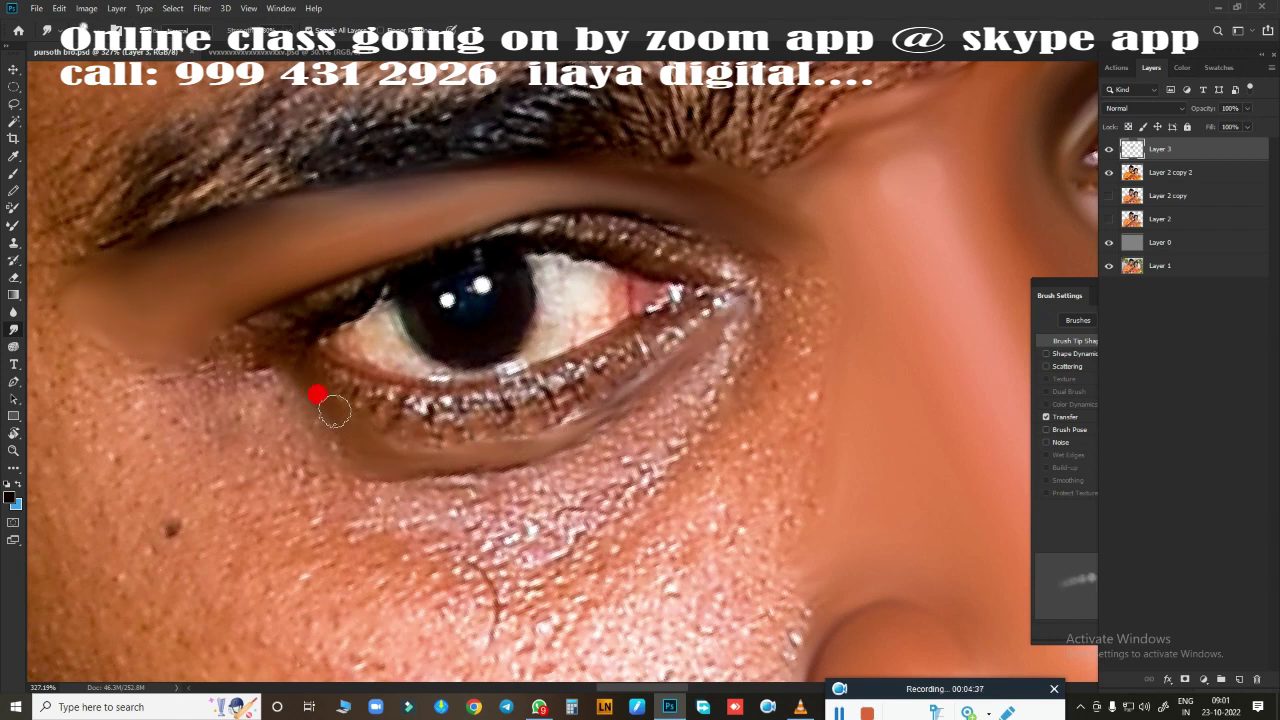
Smooth and lighten the skin along and beneath the man's lower eyelid
{"action": "left_click_drag", "start_coordinate": [357, 413], "coordinate": [565, 399]}
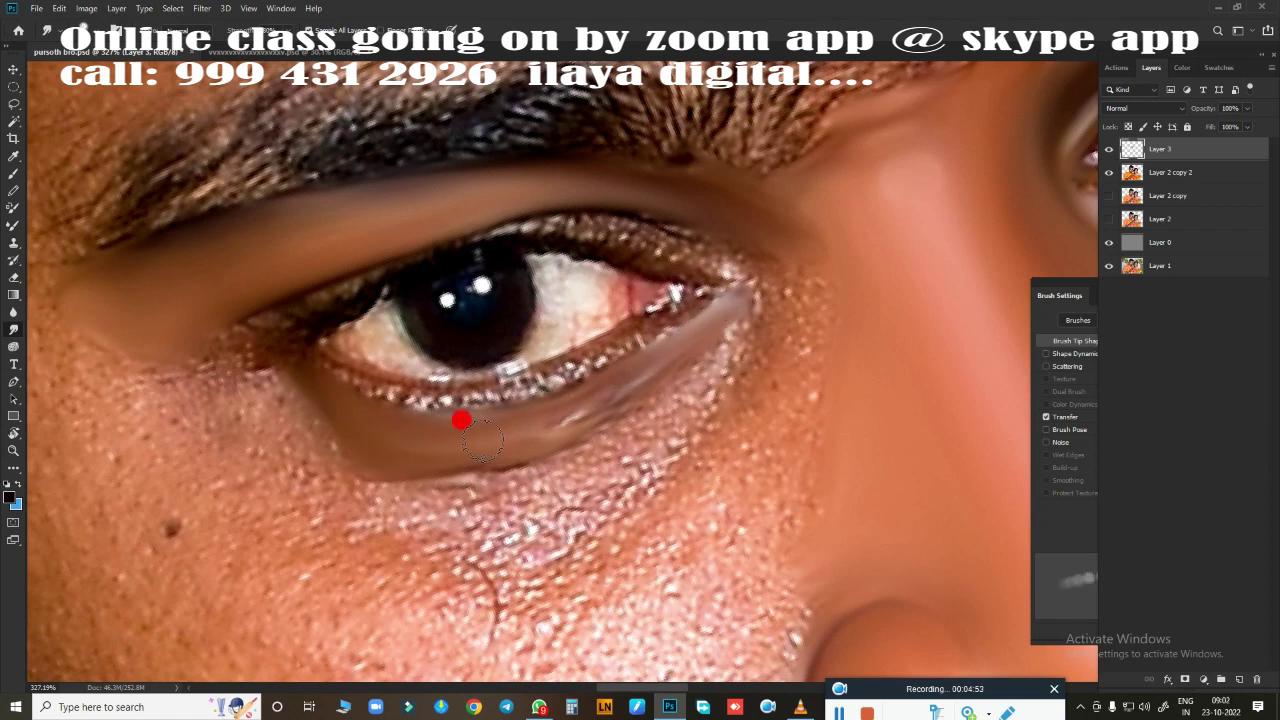
{"action": "left_click_drag", "start_coordinate": [292, 429], "coordinate": [321, 456]}
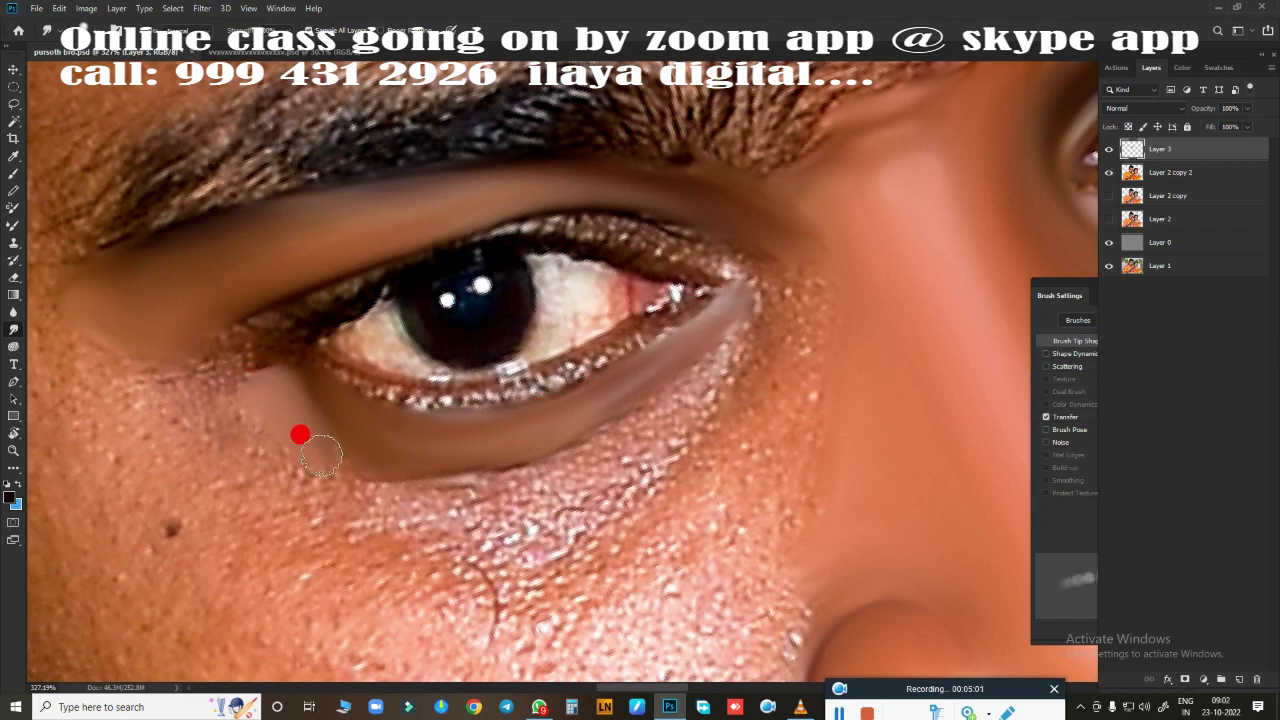
{"action": "left_click_drag", "start_coordinate": [388, 512], "coordinate": [451, 490]}
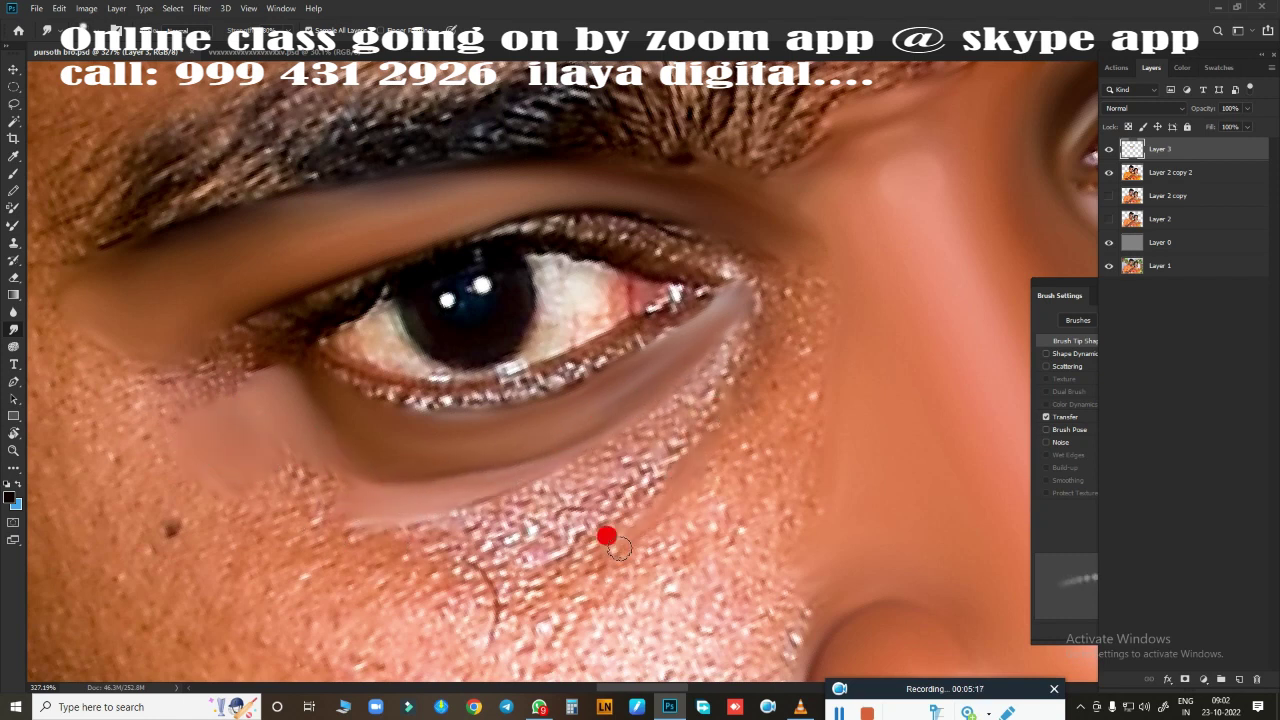
{"action": "mouse_move", "coordinate": [744, 344]}
{"action": "left_mouse_down"}
{"action": "mouse_move", "coordinate": [570, 485]}
{"action": "mouse_move", "coordinate": [543, 537]}
{"action": "mouse_move", "coordinate": [580, 510]}
{"action": "left_mouse_up"}
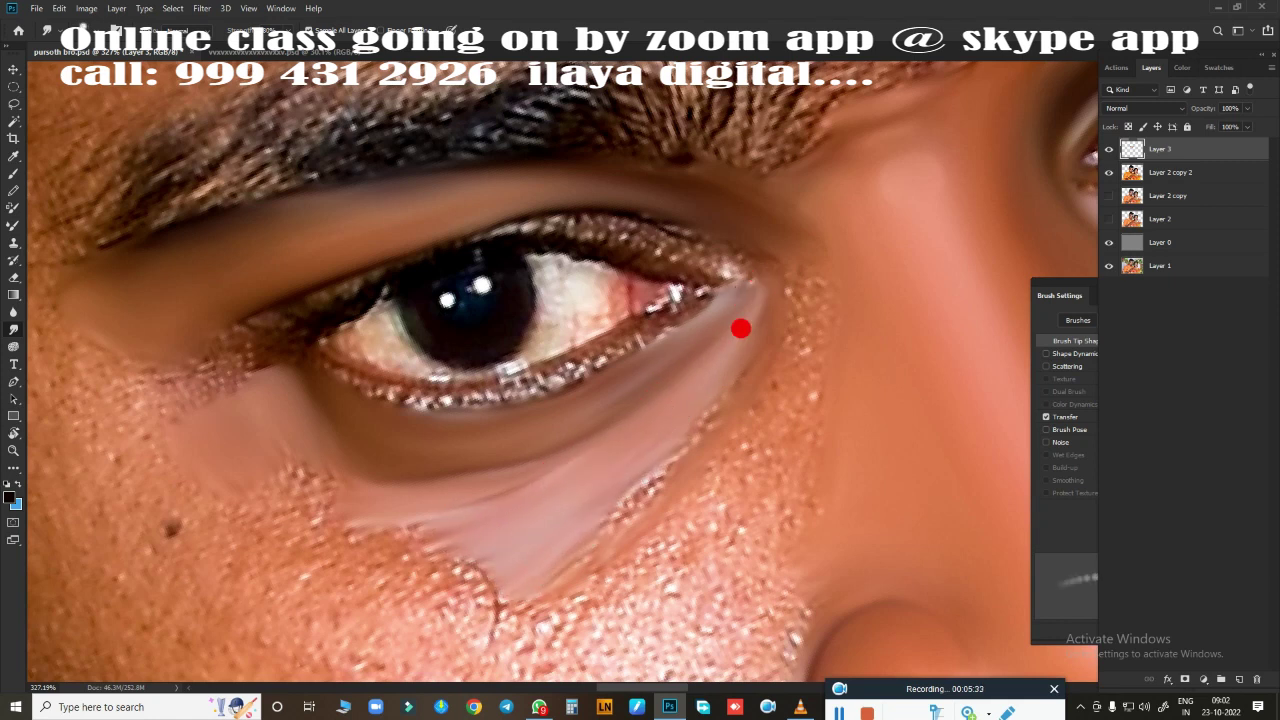
{"action": "left_click_drag", "start_coordinate": [743, 358], "coordinate": [709, 390]}
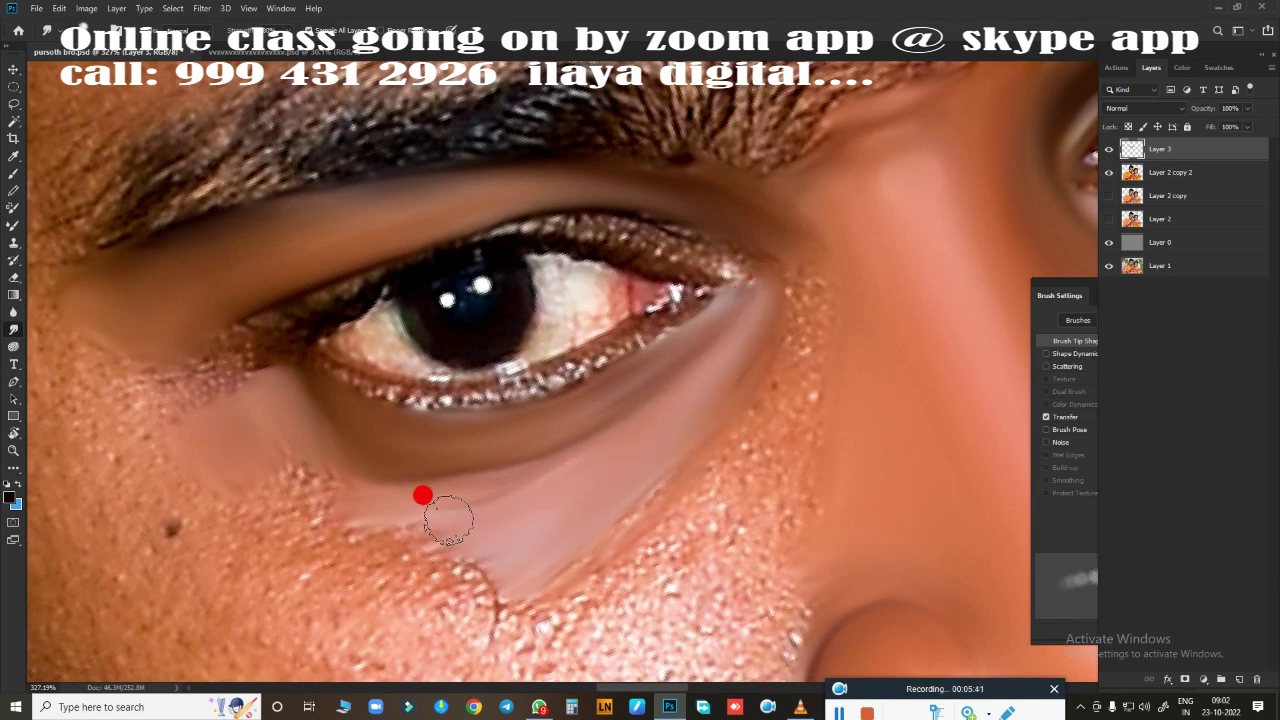
{"action": "left_click_drag", "start_coordinate": [447, 518], "coordinate": [598, 464]}
{"action": "mouse_move", "coordinate": [766, 332]}
{"action": "left_mouse_down"}
{"action": "mouse_move", "coordinate": [571, 546]}
{"action": "mouse_move", "coordinate": [593, 465]}
{"action": "left_mouse_up"}
Smooth the temple and the cheek skin beside the man's ear
{"action": "scroll", "coordinate": [557, 329], "scroll_direction": "down", "scroll_amount": 3}
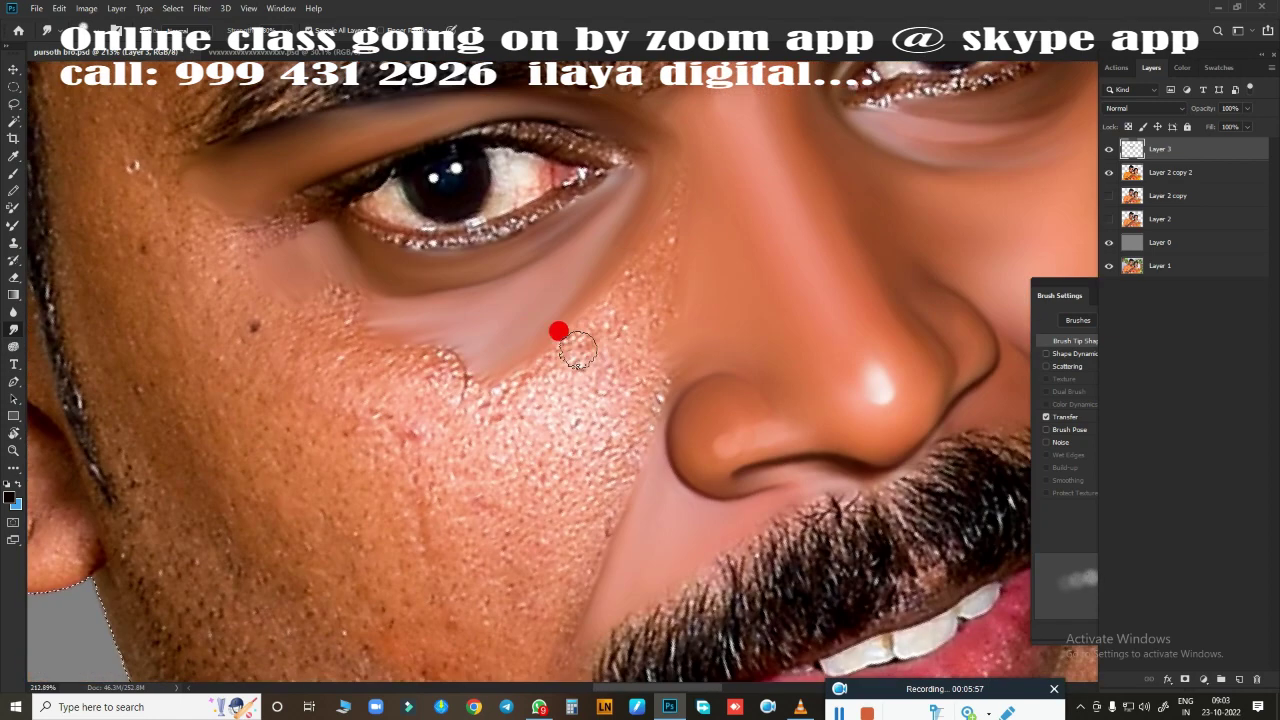
{"action": "scroll", "coordinate": [545, 521], "scroll_direction": "up", "scroll_amount": 3}
{"action": "scroll", "coordinate": [545, 521], "scroll_direction": "down", "scroll_amount": 3}
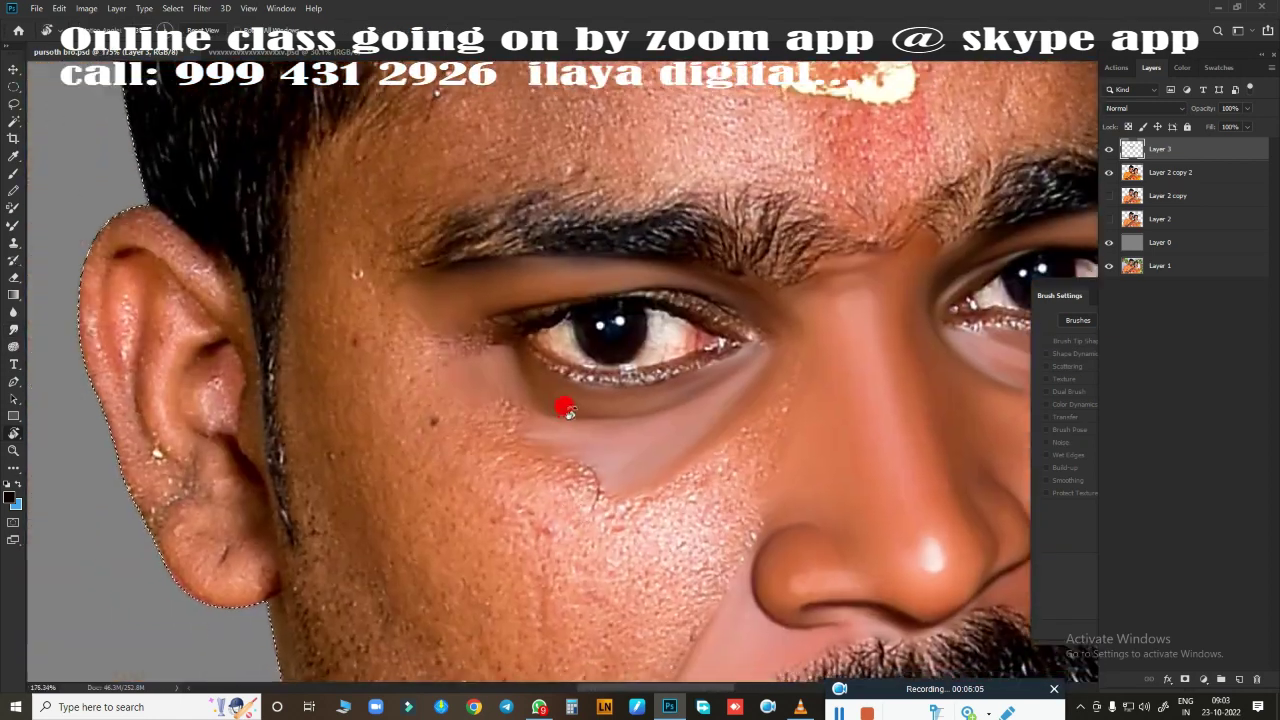
{"action": "mouse_move", "coordinate": [339, 291]}
{"action": "left_mouse_down"}
{"action": "mouse_move", "coordinate": [336, 226]}
{"action": "mouse_move", "coordinate": [359, 326]}
{"action": "left_mouse_up"}
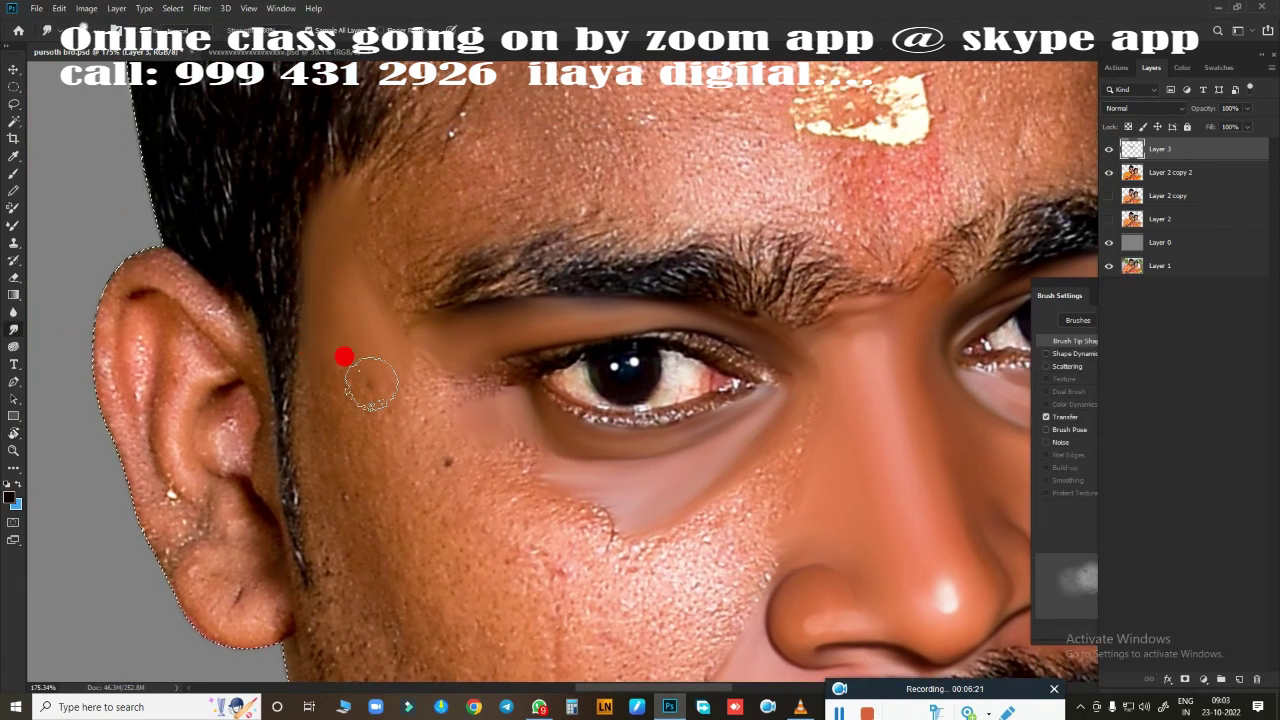
{"action": "mouse_move", "coordinate": [371, 382]}
{"action": "left_mouse_down"}
{"action": "mouse_move", "coordinate": [400, 486]}
{"action": "mouse_move", "coordinate": [371, 529]}
{"action": "mouse_move", "coordinate": [303, 425]}
{"action": "left_mouse_up"}
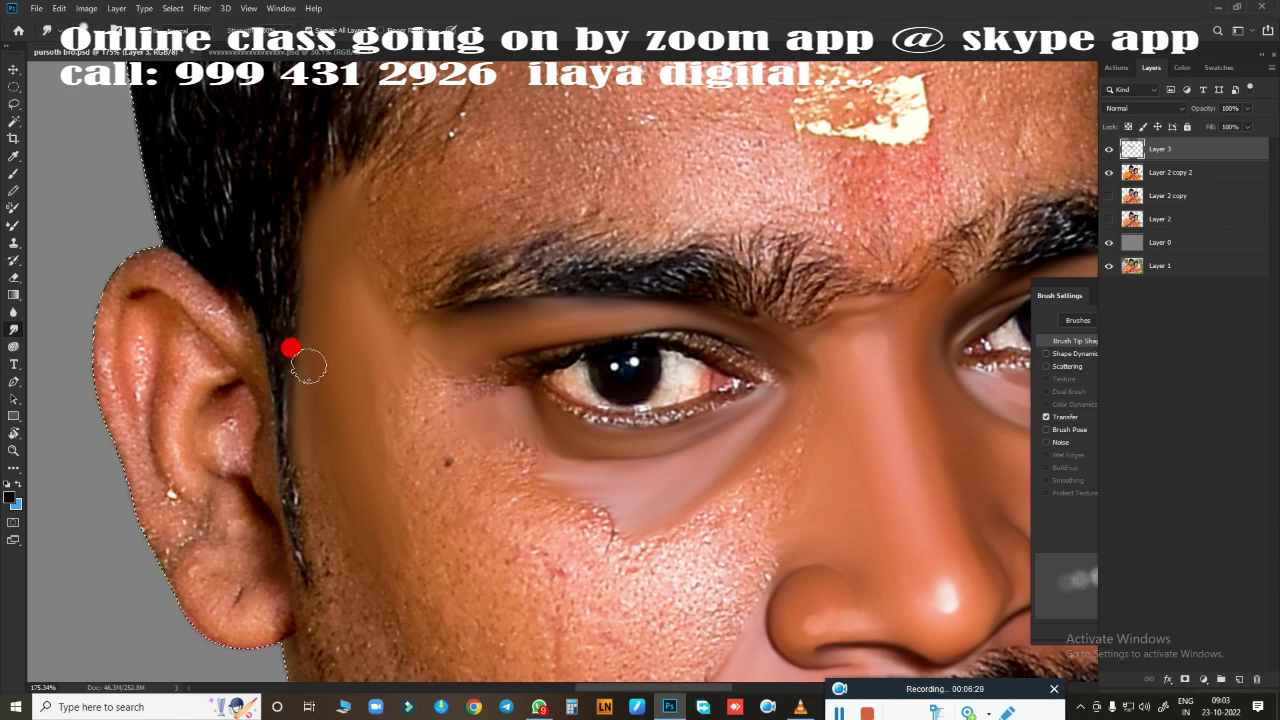
{"action": "mouse_move", "coordinate": [309, 366]}
{"action": "left_mouse_down"}
{"action": "mouse_move", "coordinate": [337, 363]}
{"action": "mouse_move", "coordinate": [380, 409]}
{"action": "mouse_move", "coordinate": [346, 294]}
{"action": "left_mouse_up"}
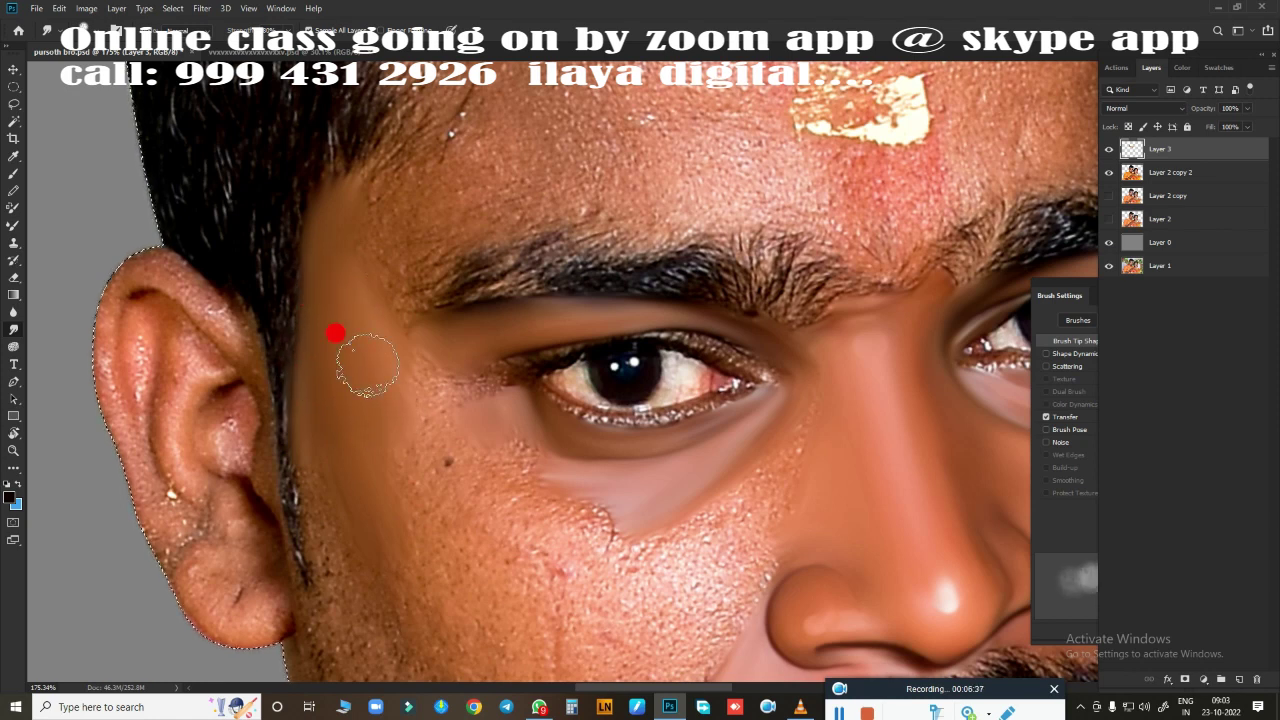
{"action": "mouse_move", "coordinate": [367, 364]}
{"action": "left_mouse_down"}
{"action": "mouse_move", "coordinate": [349, 326]}
{"action": "mouse_move", "coordinate": [371, 389]}
{"action": "mouse_move", "coordinate": [328, 429]}
{"action": "left_mouse_up"}
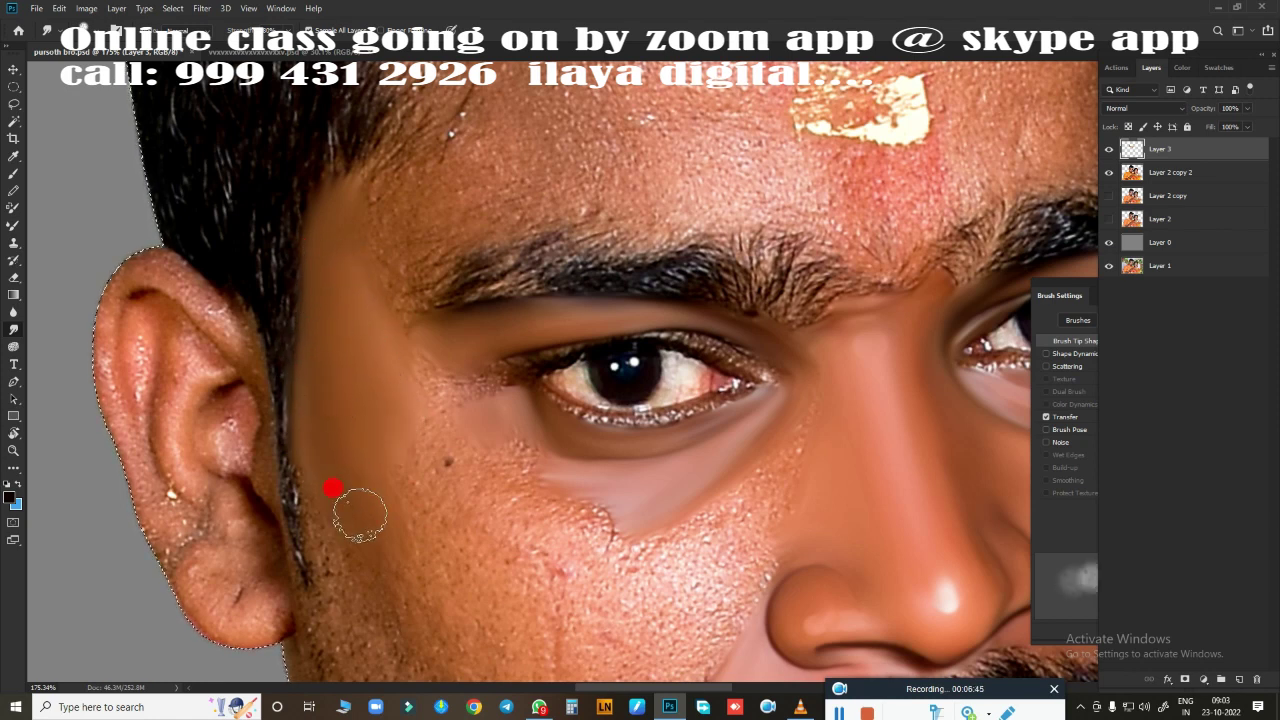
{"action": "mouse_move", "coordinate": [332, 488]}
{"action": "left_mouse_down"}
{"action": "mouse_move", "coordinate": [606, 451]}
{"action": "mouse_move", "coordinate": [366, 143]}
{"action": "mouse_move", "coordinate": [438, 226]}
{"action": "mouse_move", "coordinate": [380, 203]}
{"action": "mouse_move", "coordinate": [374, 163]}
{"action": "mouse_move", "coordinate": [334, 140]}
{"action": "mouse_move", "coordinate": [320, 231]}
{"action": "left_mouse_up"}
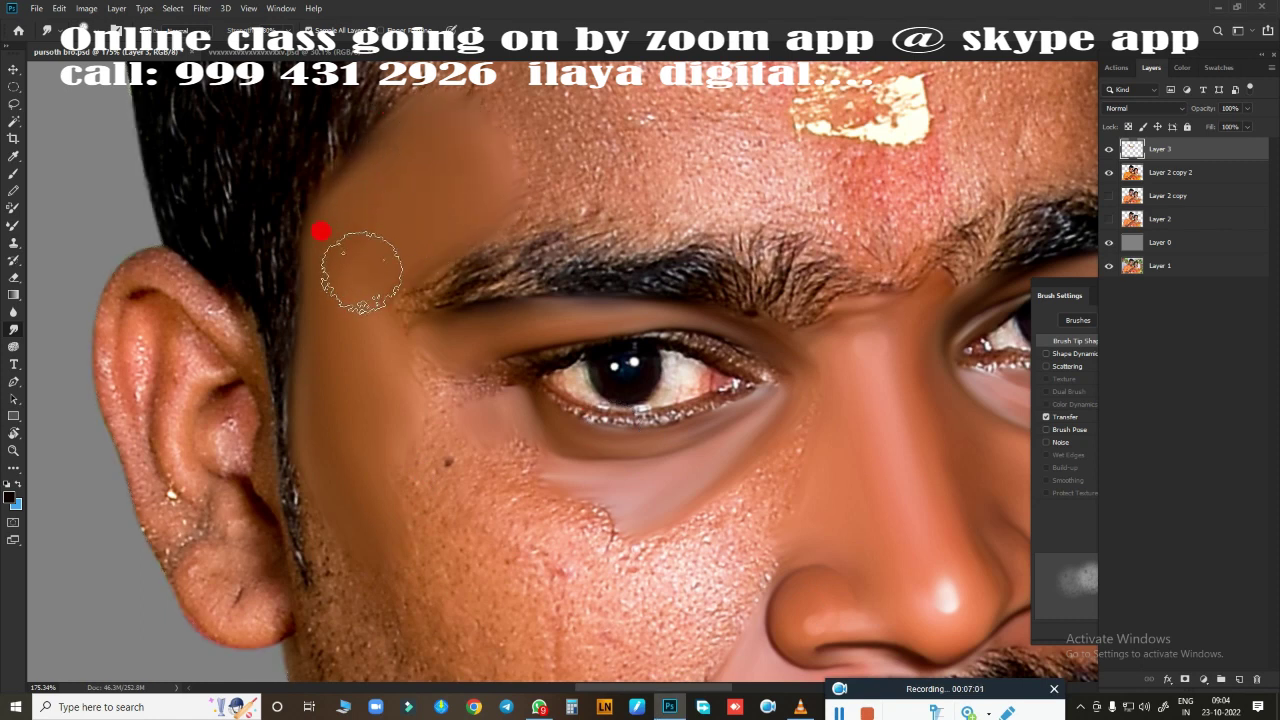
Smooth the jawline below the ear and the cheek toward the nose
{"action": "scroll", "coordinate": [320, 231], "scroll_direction": "down", "scroll_amount": 5}
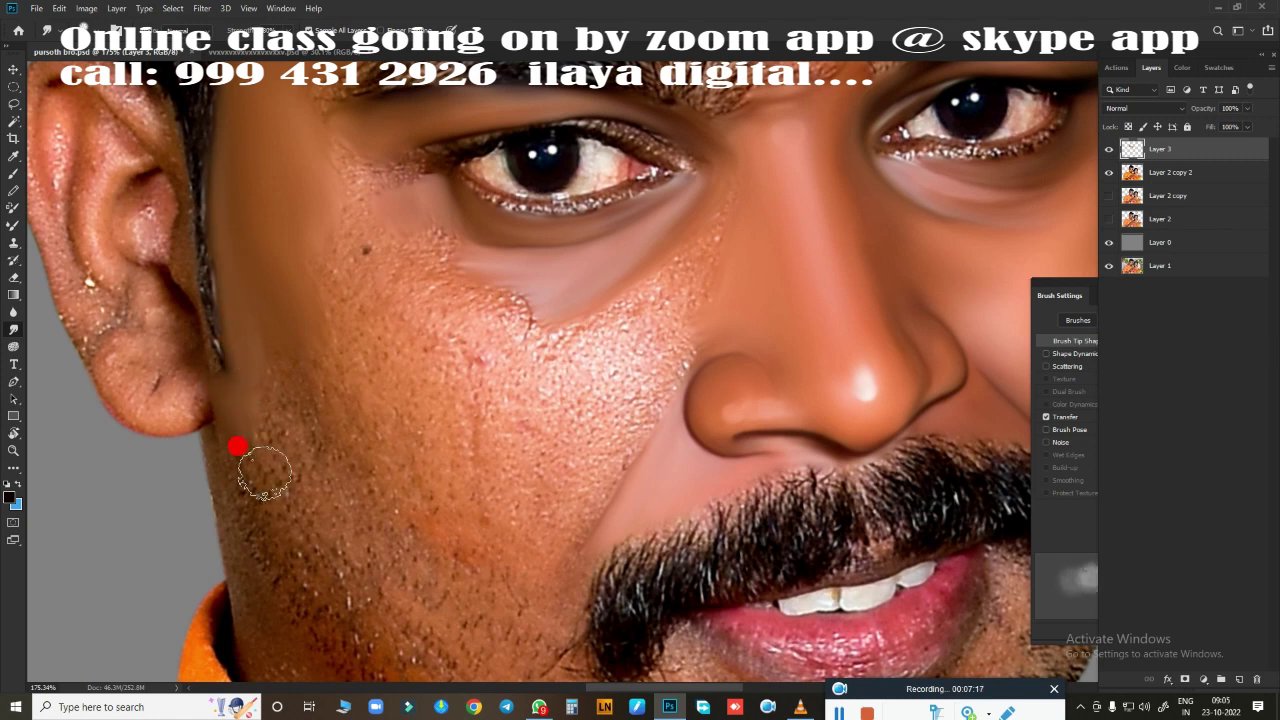
{"action": "left_click_drag", "start_coordinate": [264, 472], "coordinate": [250, 430]}
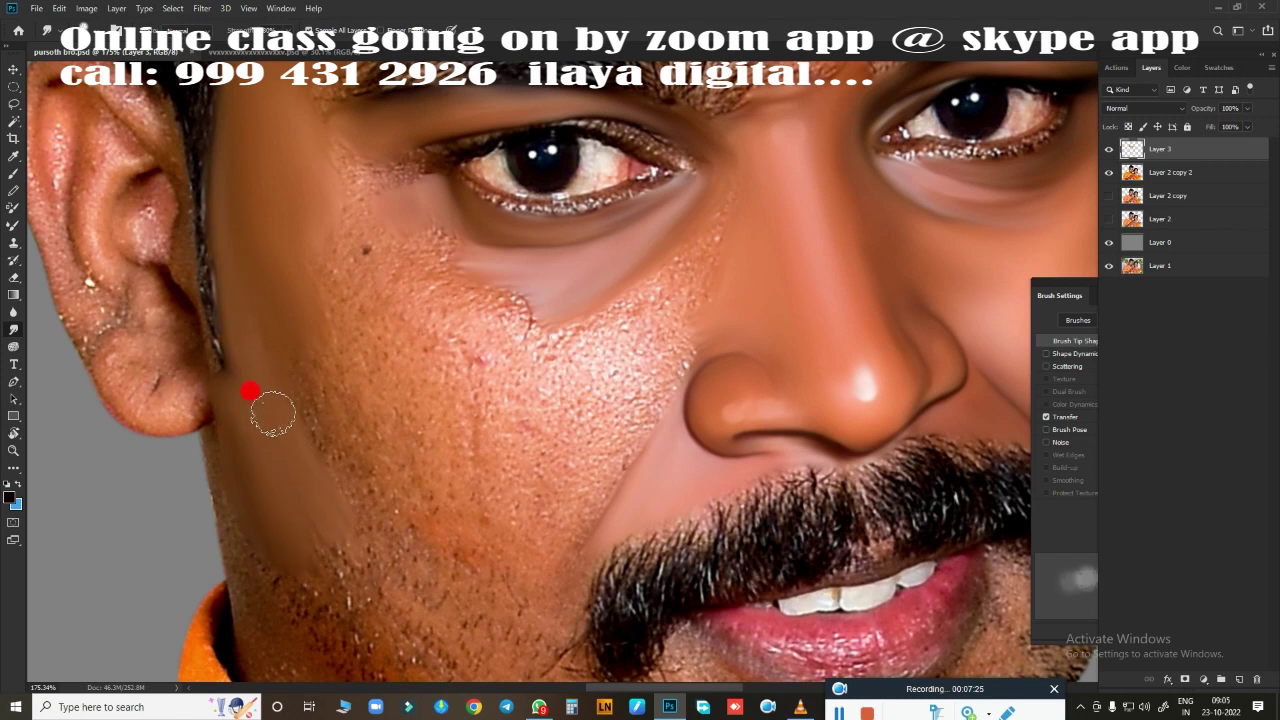
{"action": "mouse_move", "coordinate": [265, 491]}
{"action": "left_mouse_down"}
{"action": "mouse_move", "coordinate": [311, 400]}
{"action": "mouse_move", "coordinate": [334, 289]}
{"action": "mouse_move", "coordinate": [369, 360]}
{"action": "mouse_move", "coordinate": [334, 400]}
{"action": "left_mouse_up"}
{"action": "mouse_move", "coordinate": [560, 300]}
{"action": "left_mouse_down"}
{"action": "mouse_move", "coordinate": [620, 340]}
{"action": "mouse_move", "coordinate": [646, 391]}
{"action": "mouse_move", "coordinate": [682, 305]}
{"action": "left_mouse_up"}
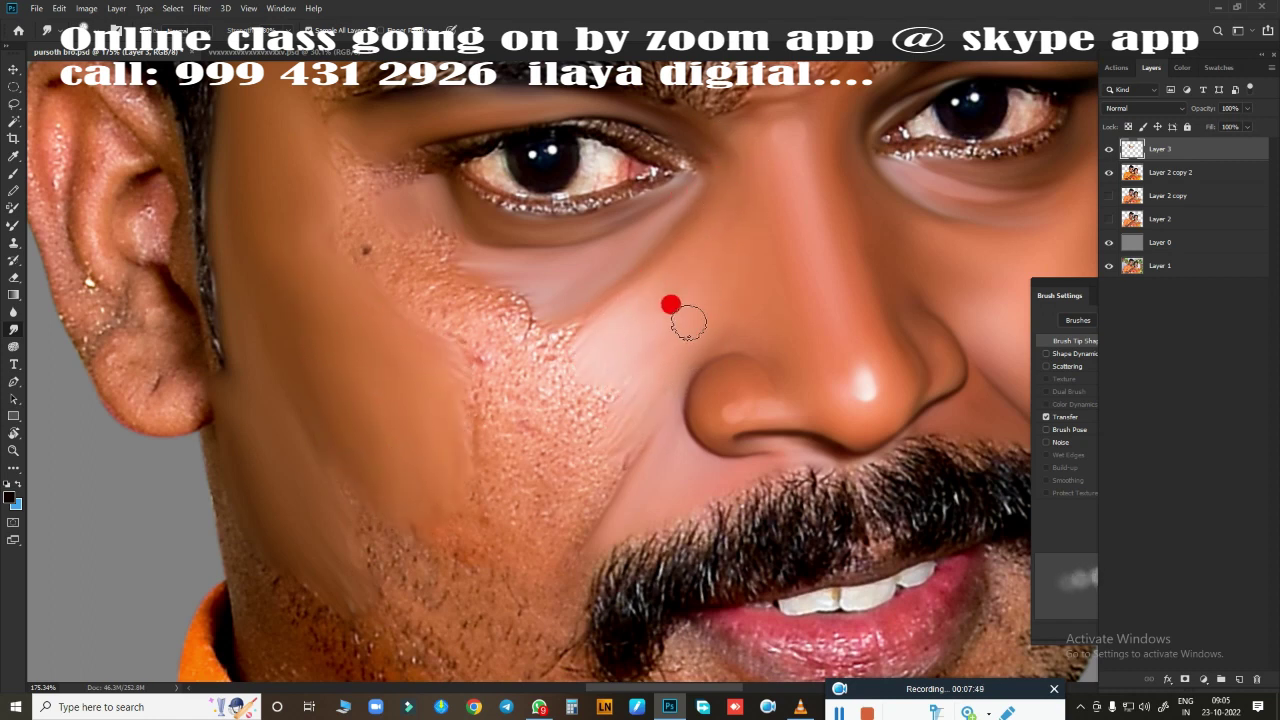
{"action": "mouse_move", "coordinate": [455, 375]}
{"action": "left_mouse_down"}
{"action": "mouse_move", "coordinate": [591, 363]}
{"action": "mouse_move", "coordinate": [446, 489]}
{"action": "mouse_move", "coordinate": [320, 397]}
{"action": "mouse_move", "coordinate": [352, 429]}
{"action": "left_mouse_up"}
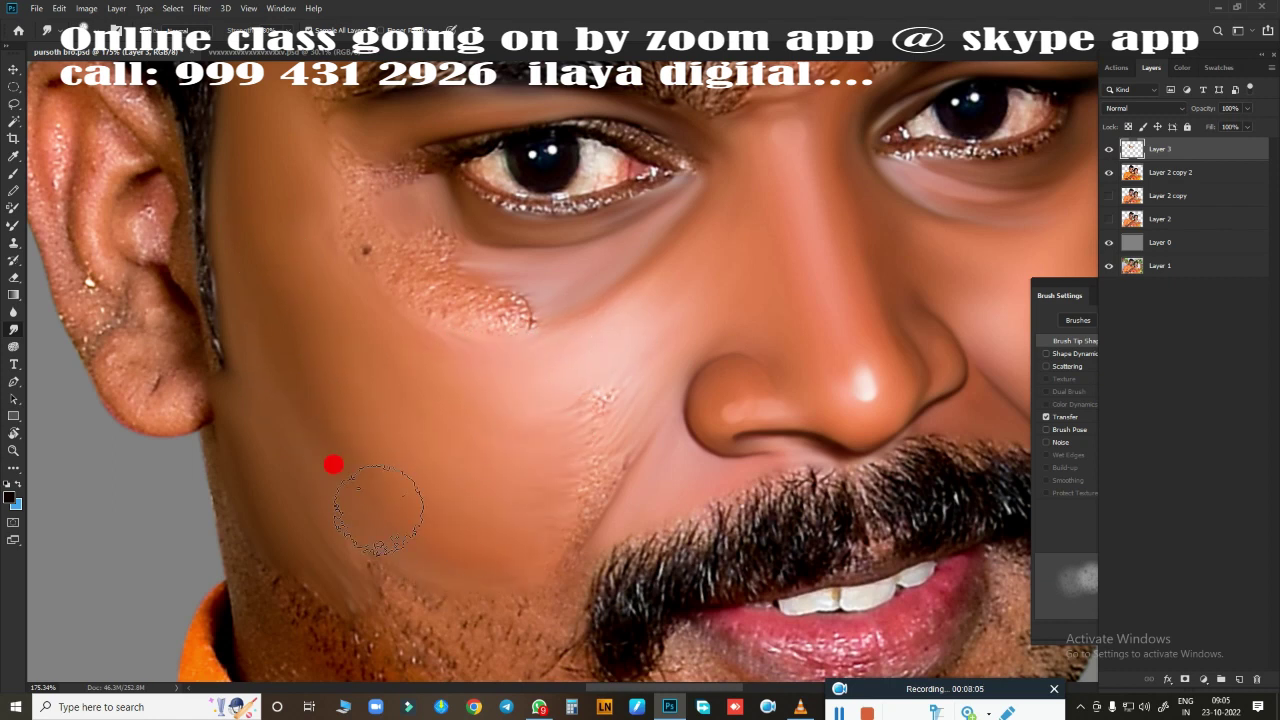
{"action": "mouse_move", "coordinate": [378, 508]}
{"action": "left_mouse_down"}
{"action": "mouse_move", "coordinate": [623, 386]}
{"action": "mouse_move", "coordinate": [571, 486]}
{"action": "mouse_move", "coordinate": [606, 405]}
{"action": "mouse_move", "coordinate": [328, 205]}
{"action": "left_mouse_up"}
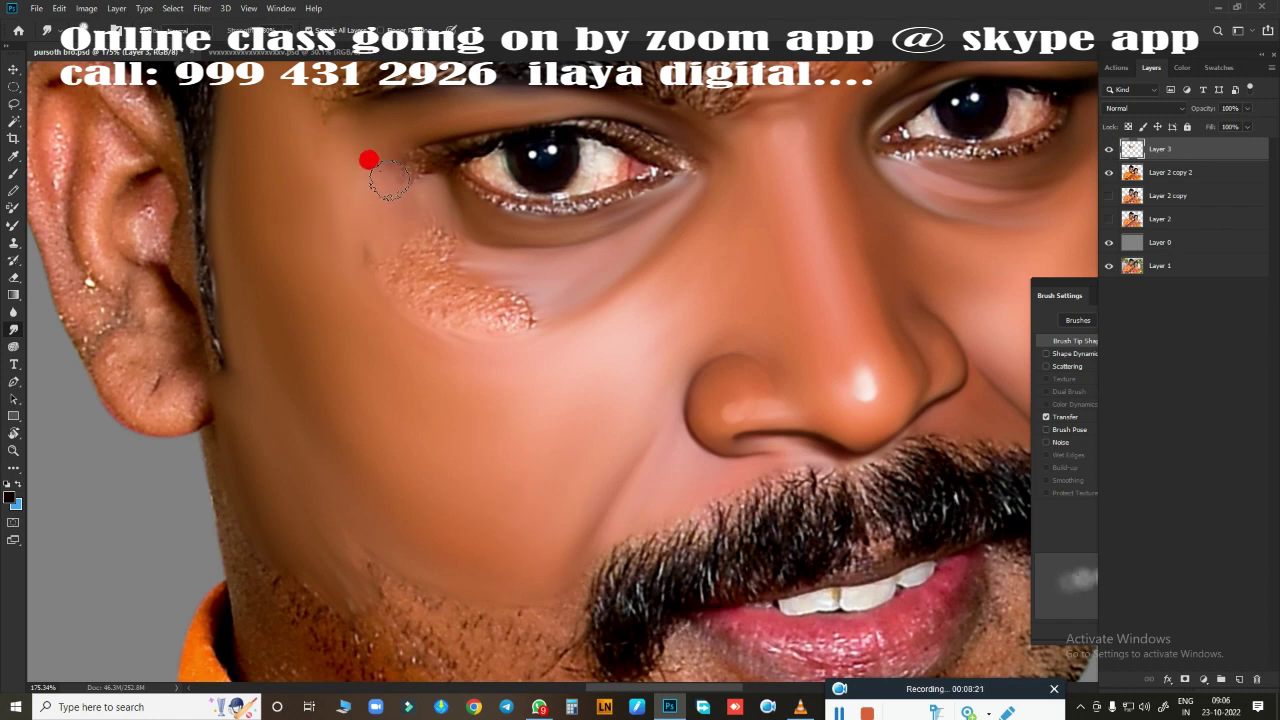
Blend away the rough patch under the eye and the upper cheek near the ear
{"action": "left_click_drag", "start_coordinate": [422, 283], "coordinate": [537, 302]}
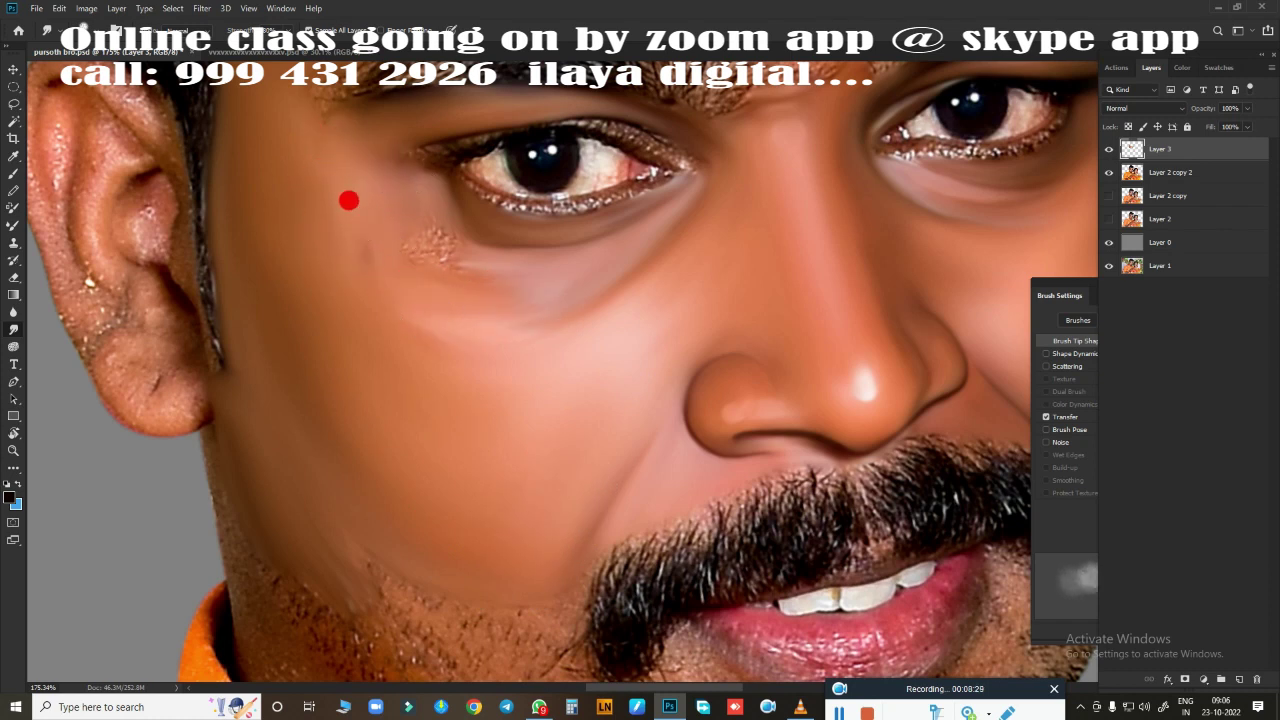
{"action": "left_click_drag", "start_coordinate": [425, 261], "coordinate": [485, 267]}
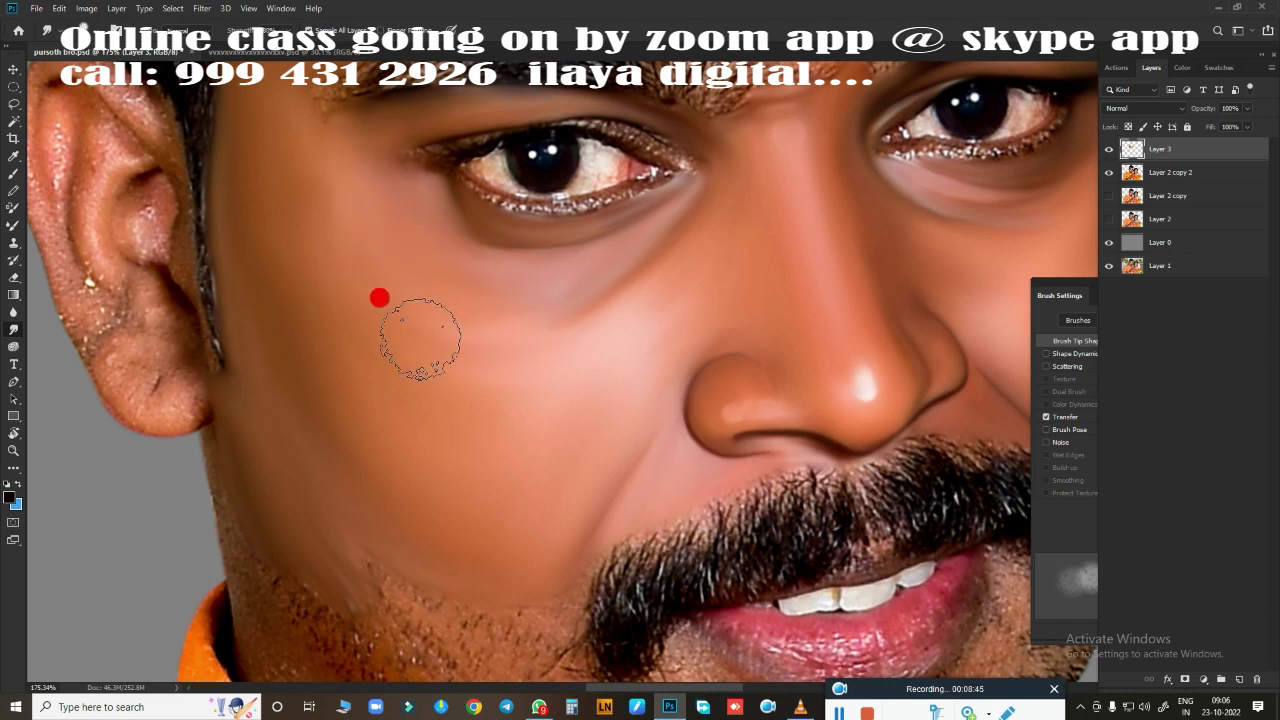
{"action": "left_click_drag", "start_coordinate": [385, 289], "coordinate": [422, 338]}
{"action": "scroll", "coordinate": [578, 410], "scroll_direction": "down", "scroll_amount": 5}
{"action": "scroll", "coordinate": [514, 380], "scroll_direction": "up", "scroll_amount": 5}
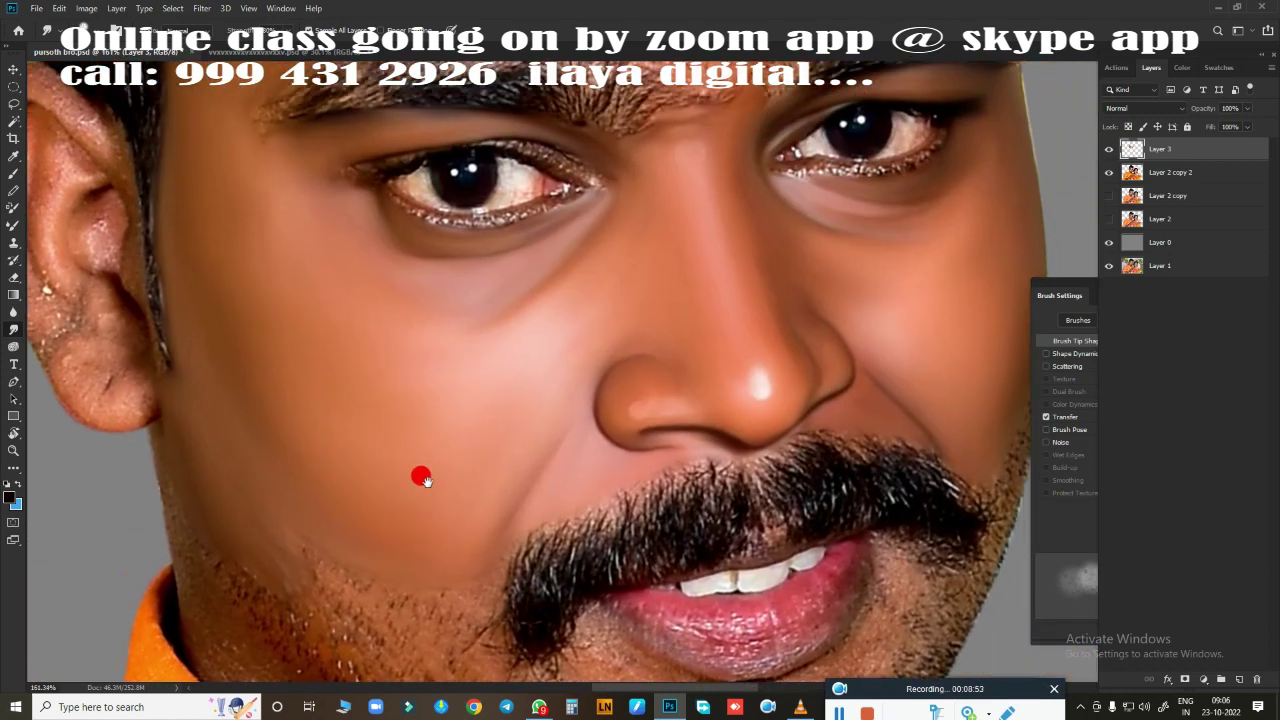
{"action": "left_click_drag", "start_coordinate": [247, 305], "coordinate": [206, 189]}
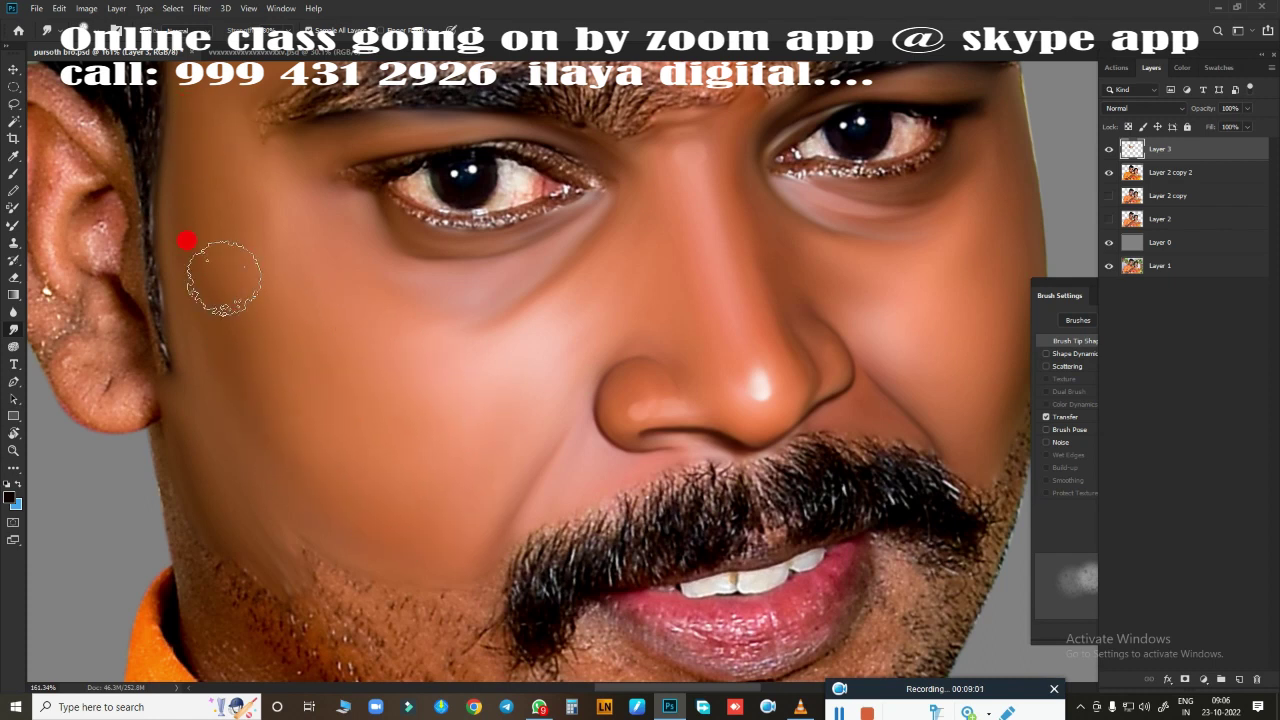
{"action": "left_click_drag", "start_coordinate": [266, 349], "coordinate": [375, 343]}
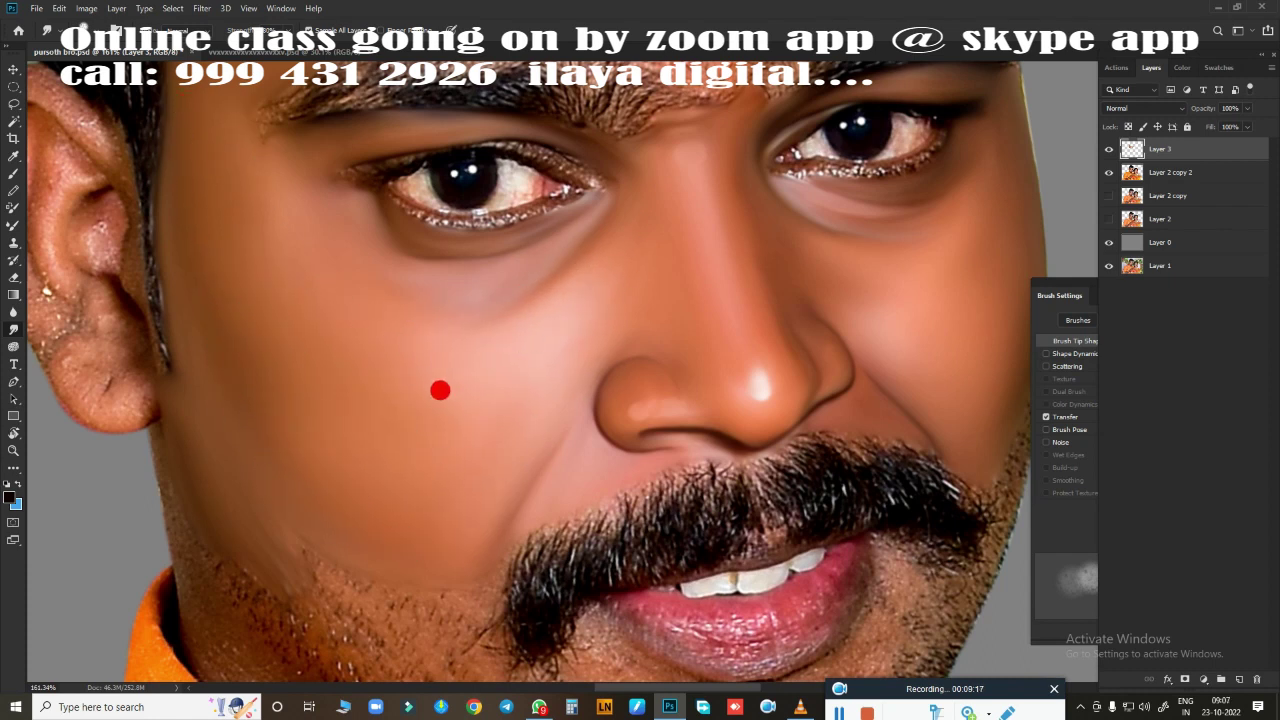
{"action": "scroll", "coordinate": [571, 334], "scroll_direction": "down", "scroll_amount": 2}
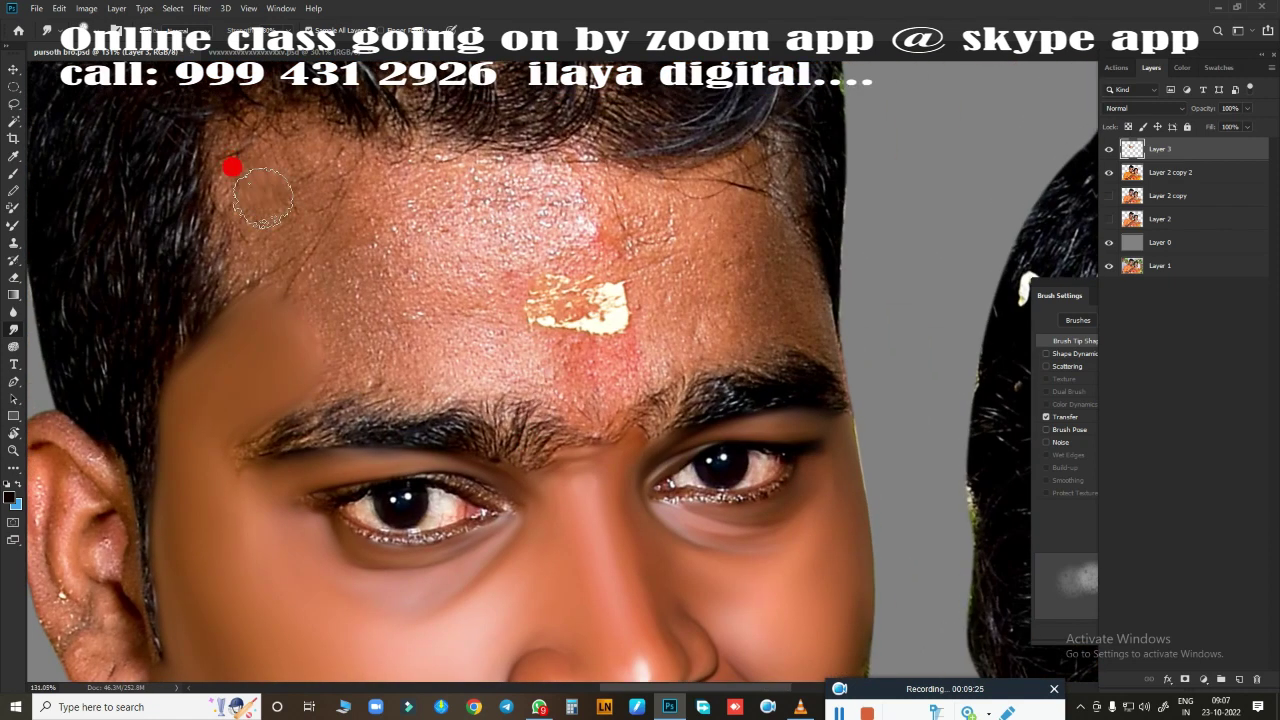
Stroke across the upper forehead and between the brows until the pale mark disappears
{"action": "mouse_move", "coordinate": [262, 196]}
{"action": "left_mouse_down"}
{"action": "mouse_move", "coordinate": [252, 230]}
{"action": "mouse_move", "coordinate": [286, 171]}
{"action": "mouse_move", "coordinate": [309, 277]}
{"action": "mouse_move", "coordinate": [486, 200]}
{"action": "mouse_move", "coordinate": [380, 180]}
{"action": "mouse_move", "coordinate": [329, 186]}
{"action": "mouse_move", "coordinate": [423, 194]}
{"action": "mouse_move", "coordinate": [466, 370]}
{"action": "mouse_move", "coordinate": [458, 388]}
{"action": "left_mouse_up"}
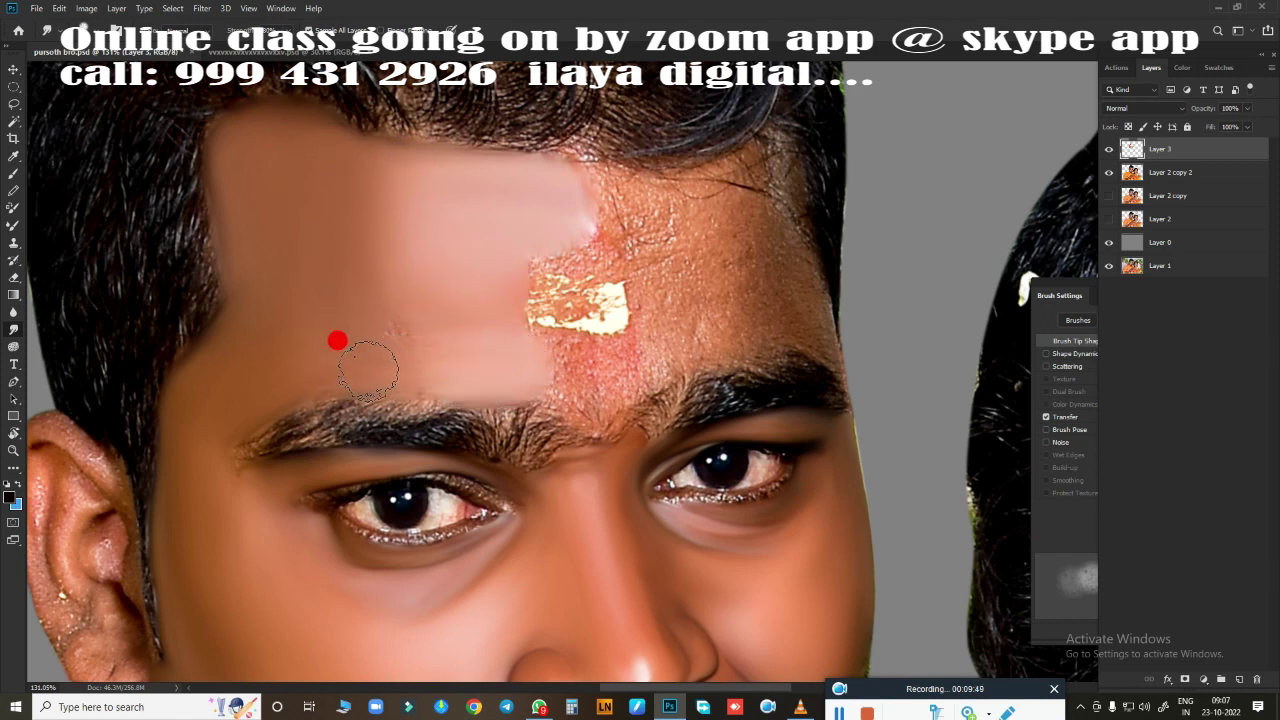
{"action": "mouse_move", "coordinate": [393, 322]}
{"action": "left_mouse_down"}
{"action": "mouse_move", "coordinate": [537, 194]}
{"action": "mouse_move", "coordinate": [751, 183]}
{"action": "mouse_move", "coordinate": [808, 318]}
{"action": "left_mouse_up"}
{"action": "mouse_move", "coordinate": [672, 344]}
{"action": "left_mouse_down"}
{"action": "mouse_move", "coordinate": [659, 307]}
{"action": "mouse_move", "coordinate": [556, 239]}
{"action": "mouse_move", "coordinate": [570, 253]}
{"action": "mouse_move", "coordinate": [575, 360]}
{"action": "left_mouse_up"}
{"action": "mouse_move", "coordinate": [588, 336]}
{"action": "left_mouse_down"}
{"action": "mouse_move", "coordinate": [577, 366]}
{"action": "mouse_move", "coordinate": [534, 374]}
{"action": "mouse_move", "coordinate": [634, 346]}
{"action": "mouse_move", "coordinate": [528, 388]}
{"action": "mouse_move", "coordinate": [546, 394]}
{"action": "mouse_move", "coordinate": [526, 391]}
{"action": "mouse_move", "coordinate": [586, 409]}
{"action": "mouse_move", "coordinate": [615, 358]}
{"action": "mouse_move", "coordinate": [531, 397]}
{"action": "mouse_move", "coordinate": [349, 329]}
{"action": "mouse_move", "coordinate": [271, 134]}
{"action": "mouse_move", "coordinate": [303, 144]}
{"action": "mouse_move", "coordinate": [409, 260]}
{"action": "mouse_move", "coordinate": [231, 269]}
{"action": "mouse_move", "coordinate": [494, 169]}
{"action": "mouse_move", "coordinate": [700, 163]}
{"action": "mouse_move", "coordinate": [677, 166]}
{"action": "mouse_move", "coordinate": [717, 277]}
{"action": "mouse_move", "coordinate": [712, 246]}
{"action": "mouse_move", "coordinate": [431, 257]}
{"action": "mouse_move", "coordinate": [623, 257]}
{"action": "mouse_move", "coordinate": [437, 297]}
{"action": "mouse_move", "coordinate": [694, 157]}
{"action": "mouse_move", "coordinate": [314, 163]}
{"action": "mouse_move", "coordinate": [603, 169]}
{"action": "mouse_move", "coordinate": [694, 316]}
{"action": "left_mouse_up"}
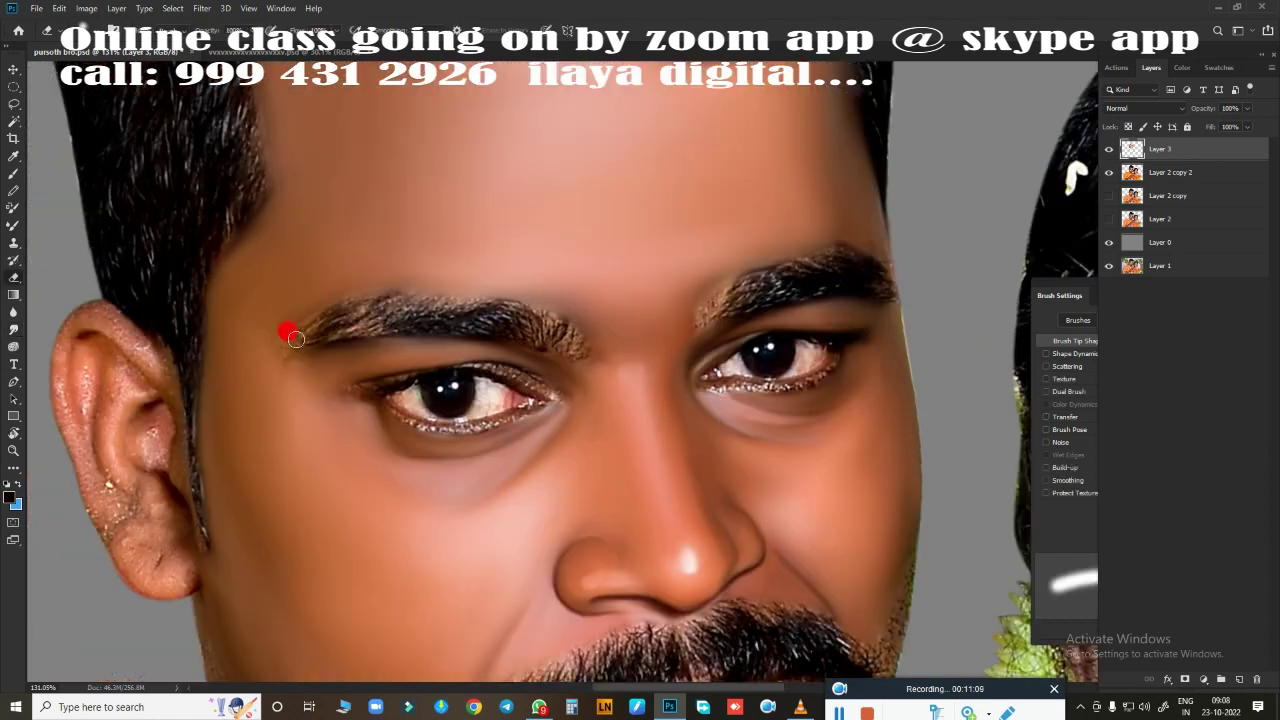
Smooth the stray hairs above both eyebrows and along the forehead hairline
{"action": "left_click_drag", "start_coordinate": [408, 292], "coordinate": [584, 348]}
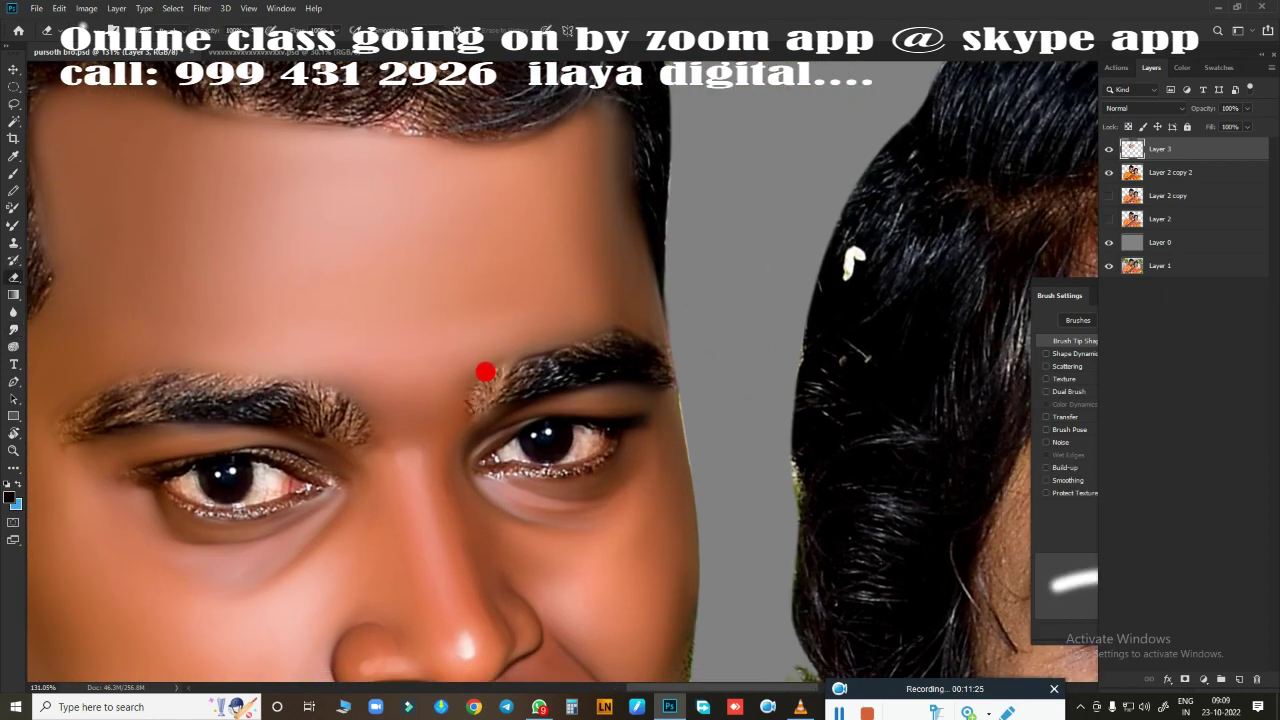
{"action": "mouse_move", "coordinate": [484, 372]}
{"action": "left_mouse_down"}
{"action": "mouse_move", "coordinate": [586, 323]}
{"action": "mouse_move", "coordinate": [650, 365]}
{"action": "left_mouse_up"}
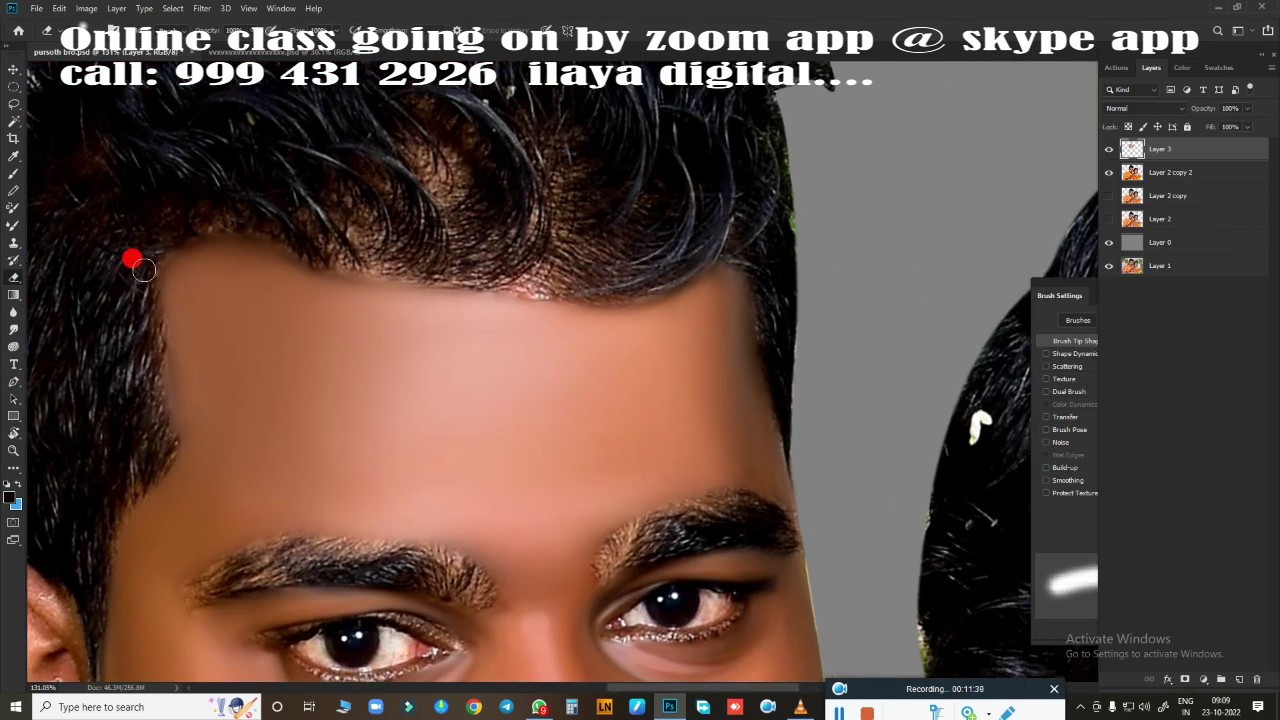
{"action": "mouse_move", "coordinate": [143, 270]}
{"action": "left_mouse_down"}
{"action": "mouse_move", "coordinate": [126, 260]}
{"action": "mouse_move", "coordinate": [255, 225]}
{"action": "mouse_move", "coordinate": [535, 285]}
{"action": "mouse_move", "coordinate": [759, 276]}
{"action": "left_mouse_up"}
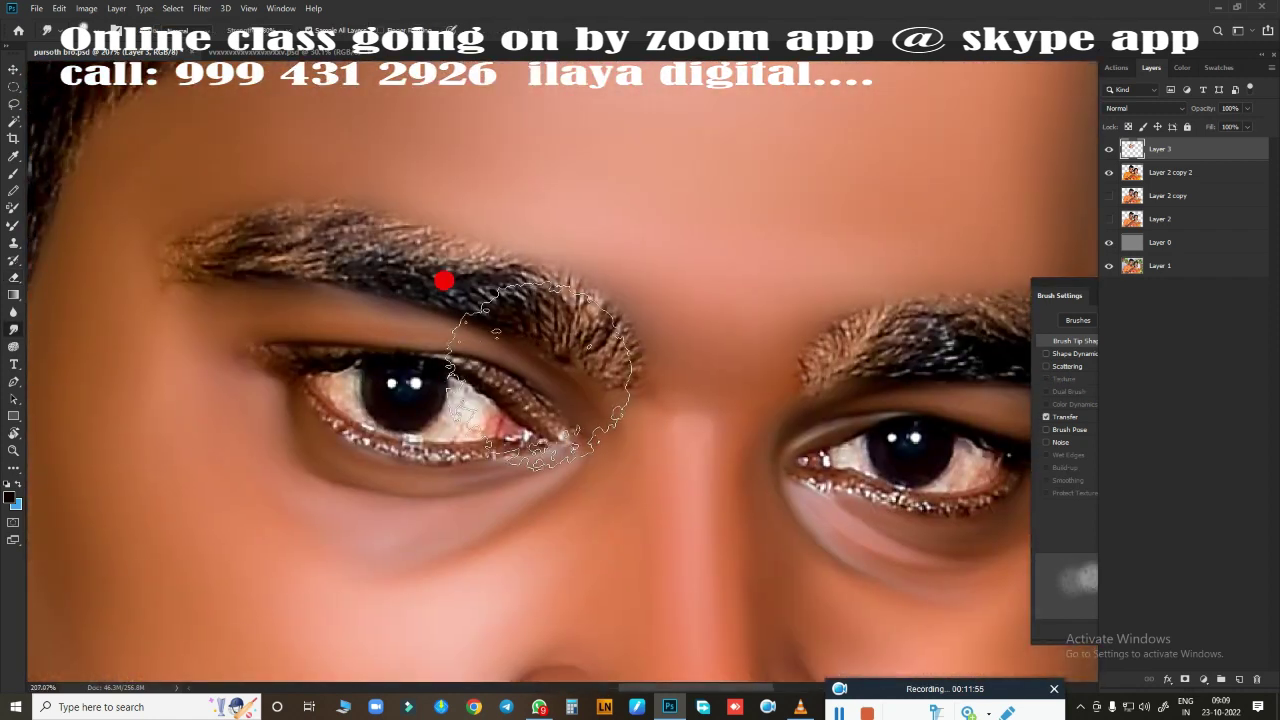
Repaint the left eyebrow's outer end and the right eyebrow's top edge with a smaller brush
{"action": "key", "text": "bracketleft"}
{"action": "key", "text": "bracketleft"}
{"action": "key", "text": "bracketleft"}
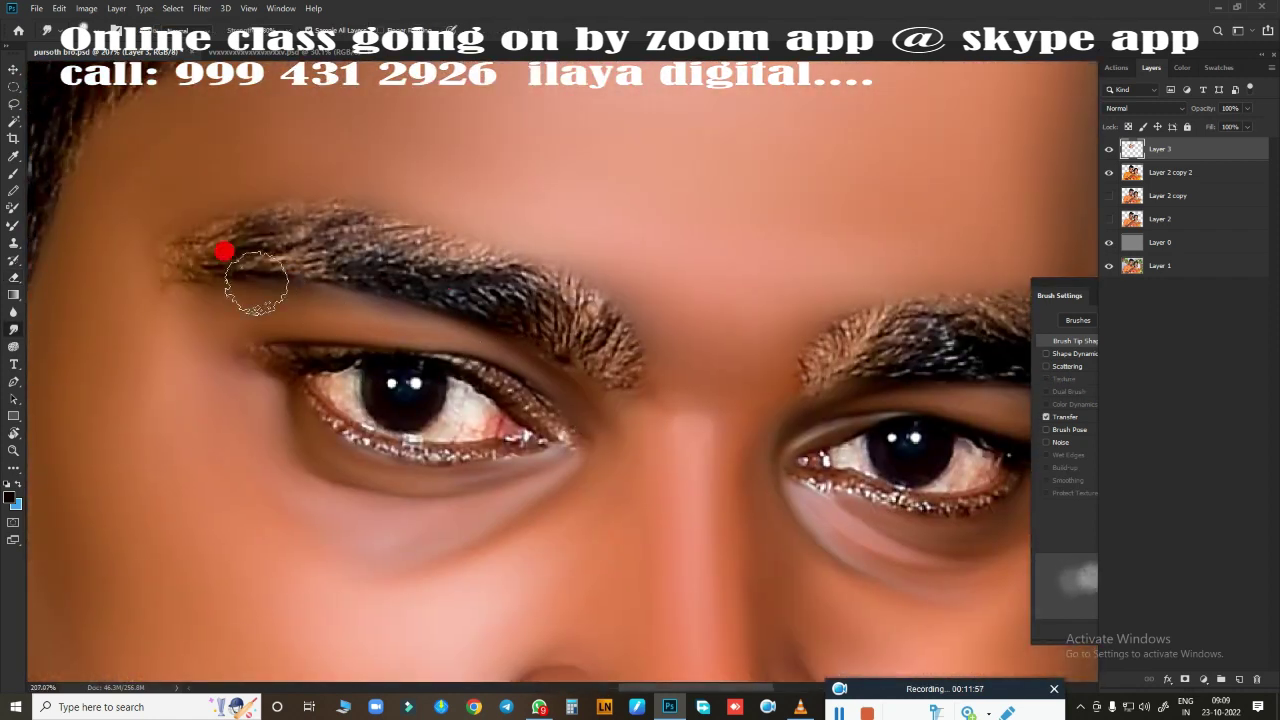
{"action": "mouse_move", "coordinate": [149, 277]}
{"action": "left_mouse_down"}
{"action": "mouse_move", "coordinate": [310, 210]}
{"action": "mouse_move", "coordinate": [189, 266]}
{"action": "mouse_move", "coordinate": [494, 297]}
{"action": "mouse_move", "coordinate": [555, 272]}
{"action": "mouse_move", "coordinate": [514, 281]}
{"action": "mouse_move", "coordinate": [481, 255]}
{"action": "mouse_move", "coordinate": [343, 217]}
{"action": "mouse_move", "coordinate": [289, 274]}
{"action": "mouse_move", "coordinate": [472, 228]}
{"action": "left_mouse_up"}
{"action": "scroll", "coordinate": [471, 228], "scroll_direction": "right", "scroll_amount": 5}
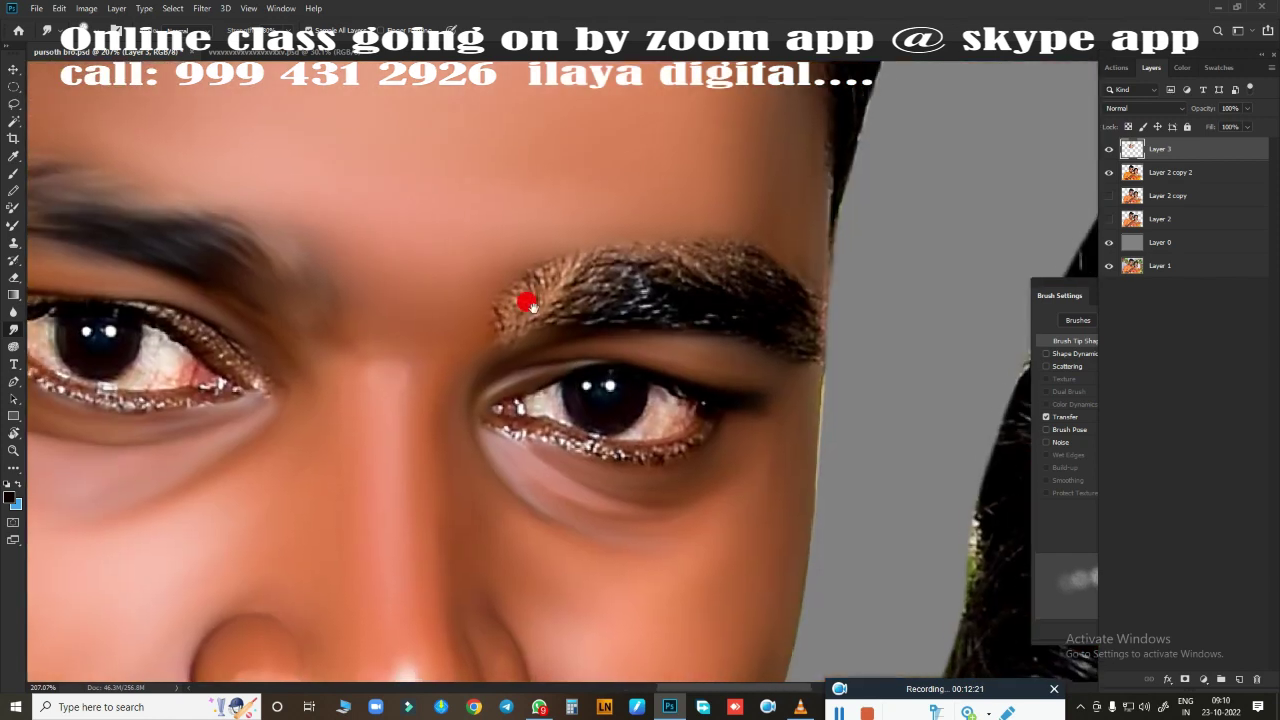
{"action": "mouse_move", "coordinate": [547, 315]}
{"action": "left_mouse_down"}
{"action": "mouse_move", "coordinate": [609, 306]}
{"action": "mouse_move", "coordinate": [501, 295]}
{"action": "mouse_move", "coordinate": [590, 268]}
{"action": "mouse_move", "coordinate": [766, 274]}
{"action": "mouse_move", "coordinate": [818, 355]}
{"action": "mouse_move", "coordinate": [712, 283]}
{"action": "mouse_move", "coordinate": [611, 314]}
{"action": "mouse_move", "coordinate": [514, 294]}
{"action": "mouse_move", "coordinate": [523, 326]}
{"action": "left_mouse_up"}
{"action": "scroll", "coordinate": [716, 276], "scroll_direction": "down", "scroll_amount": 5}
{"action": "mouse_move", "coordinate": [716, 276]}
{"action": "left_mouse_down"}
{"action": "mouse_move", "coordinate": [720, 314]}
{"action": "mouse_move", "coordinate": [480, 337]}
{"action": "mouse_move", "coordinate": [397, 411]}
{"action": "mouse_move", "coordinate": [598, 365]}
{"action": "mouse_move", "coordinate": [863, 246]}
{"action": "left_mouse_up"}
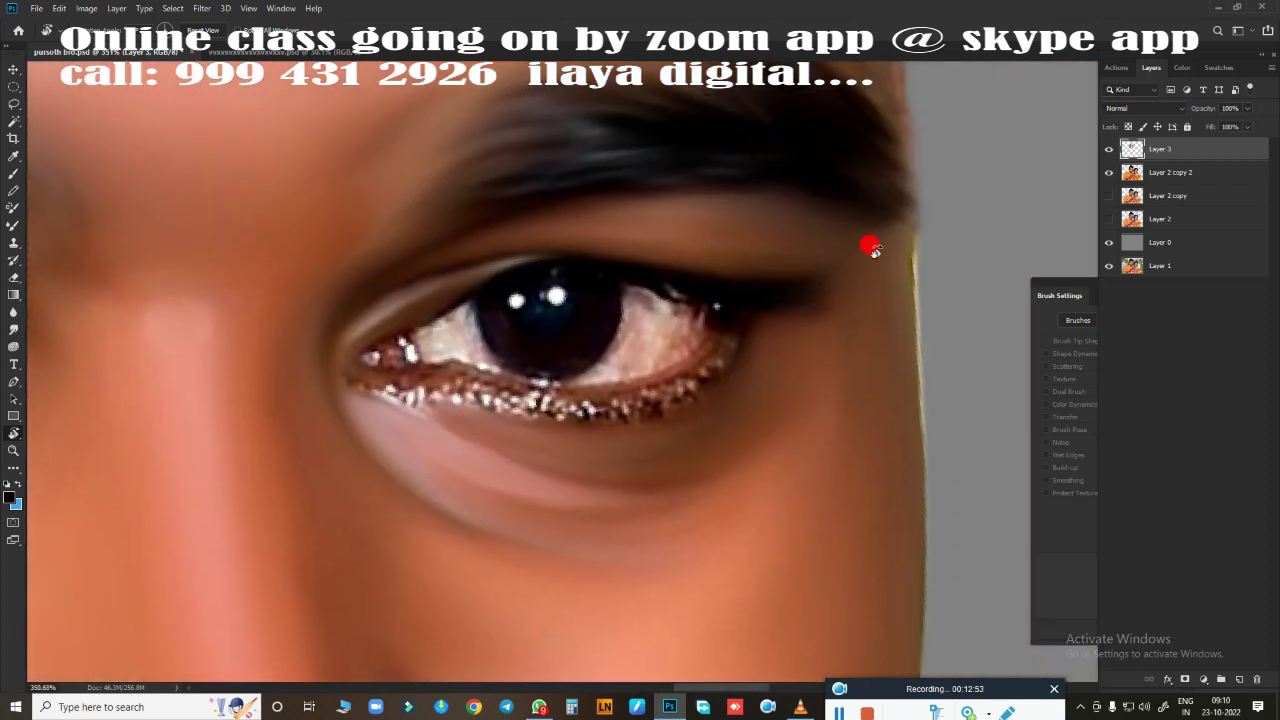
Select the iris with an ellipse and paint it solid dark
{"action": "mouse_move", "coordinate": [400, 320]}
{"action": "left_mouse_down"}
{"action": "mouse_move", "coordinate": [349, 343]}
{"action": "mouse_move", "coordinate": [420, 311]}
{"action": "left_mouse_up"}
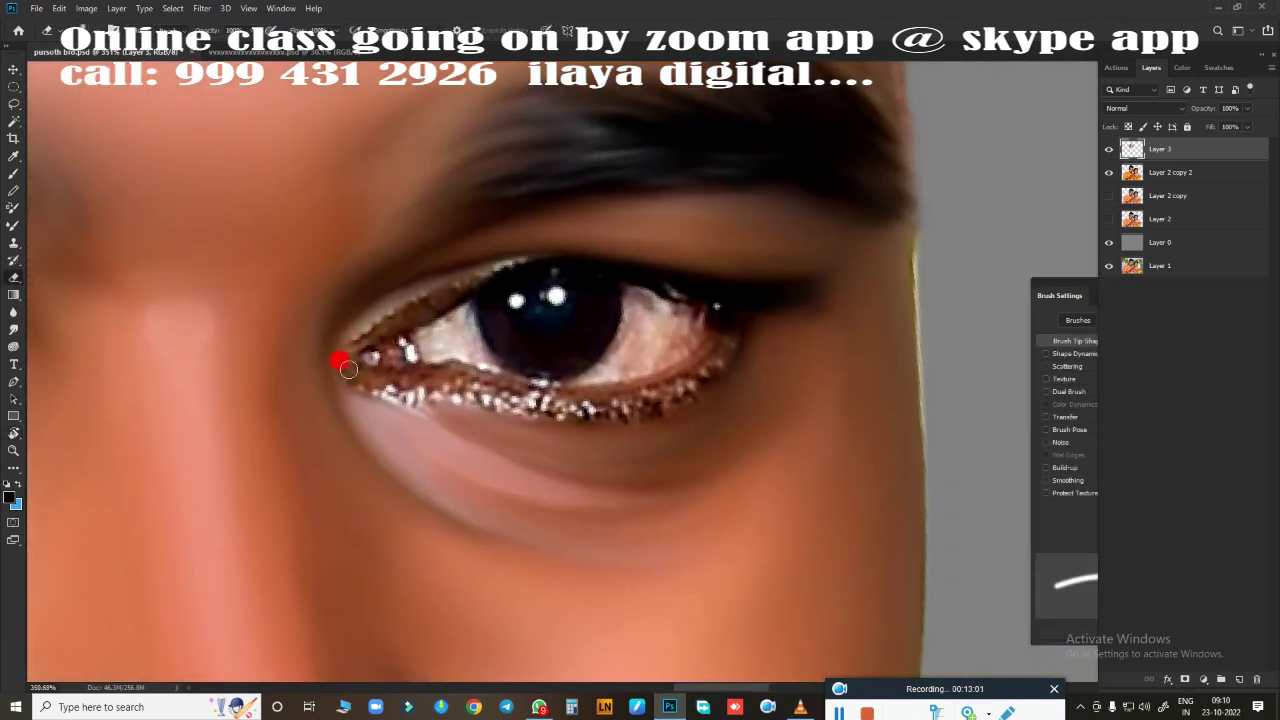
{"action": "key", "text": "m"}
{"action": "left_click_drag", "start_coordinate": [479, 241], "coordinate": [621, 382]}
{"action": "key", "text": "b"}
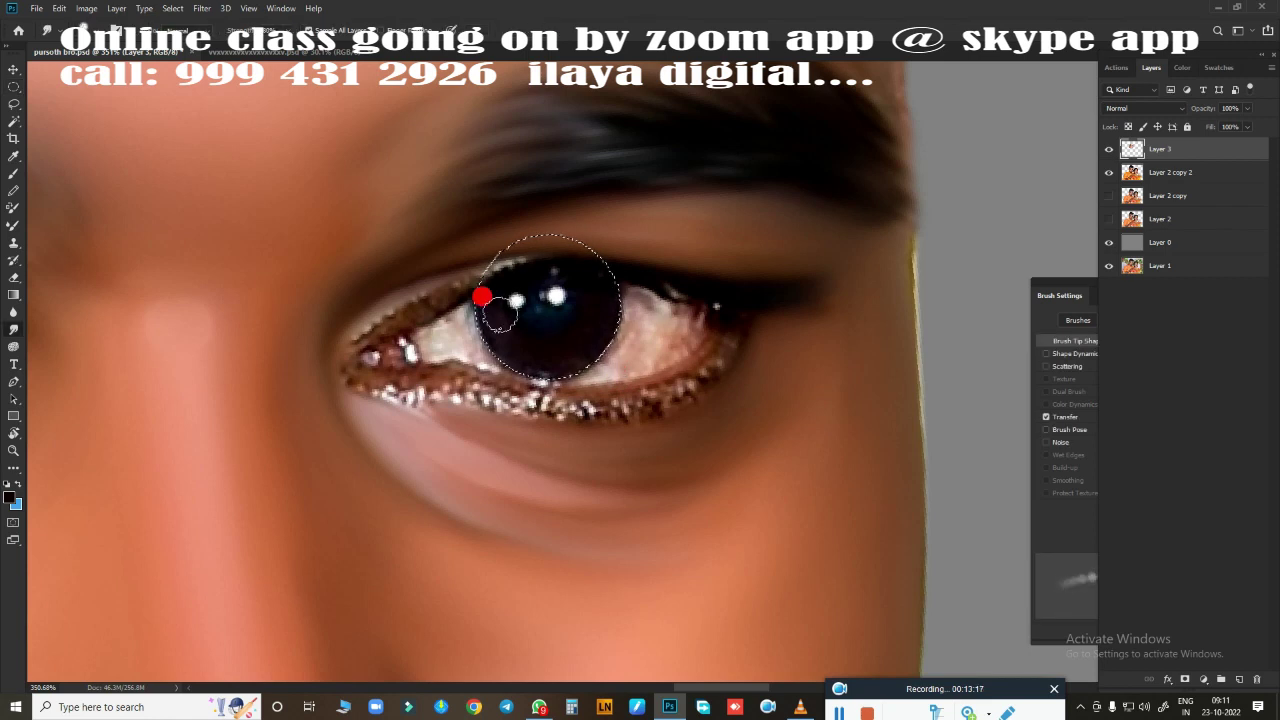
{"action": "mouse_move", "coordinate": [489, 292]}
{"action": "left_mouse_down"}
{"action": "mouse_move", "coordinate": [589, 316]}
{"action": "mouse_move", "coordinate": [530, 318]}
{"action": "mouse_move", "coordinate": [594, 302]}
{"action": "left_mouse_up"}
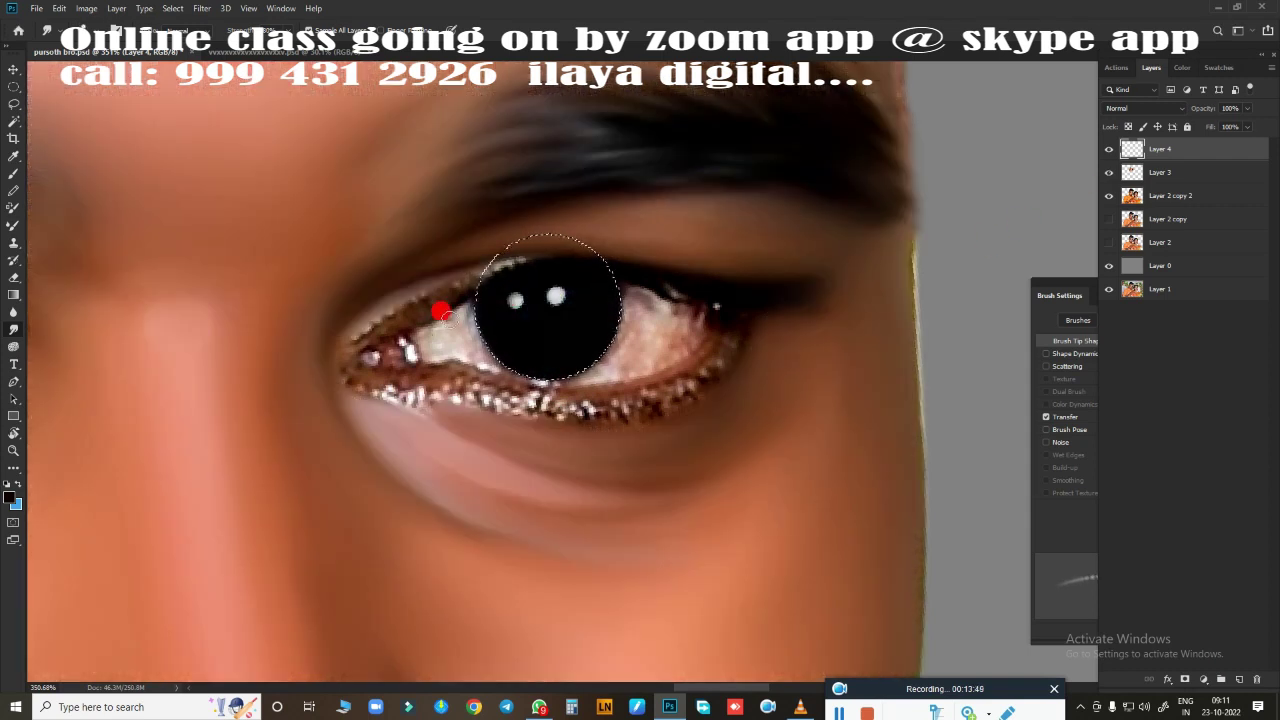
Lighten the eye's inner corner on Layer 3 and the whites on both sides of the iris on Layer 4
{"action": "key", "text": "alt+bracketleft"}
{"action": "left_click_drag", "start_coordinate": [441, 338], "coordinate": [437, 342]}
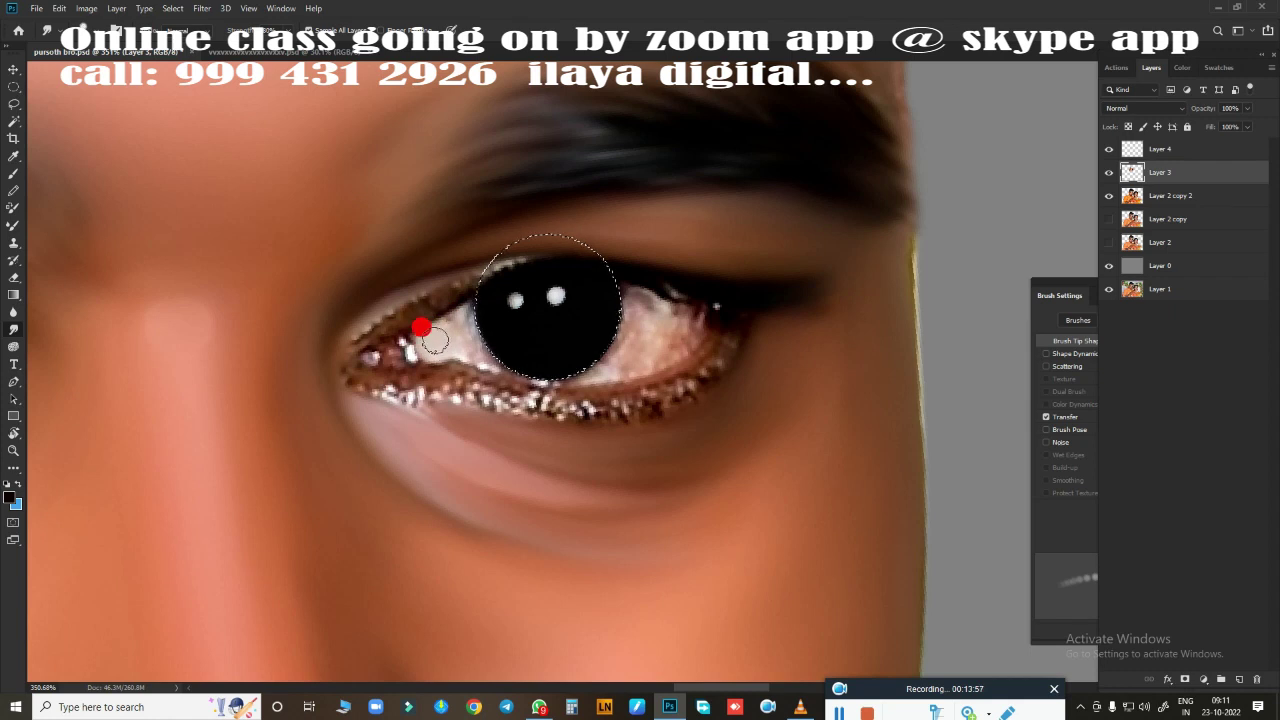
{"action": "left_click", "coordinate": [1199, 153]}
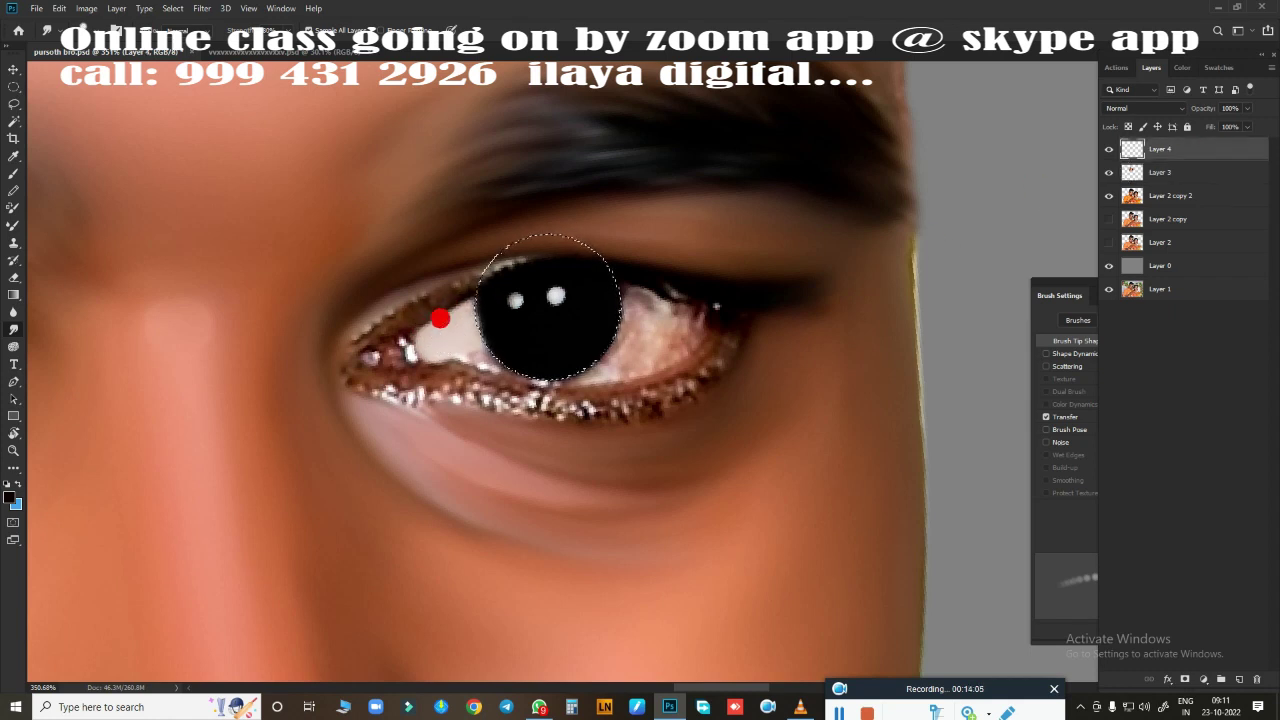
{"action": "mouse_move", "coordinate": [443, 314]}
{"action": "left_mouse_down"}
{"action": "mouse_move", "coordinate": [484, 356]}
{"action": "mouse_move", "coordinate": [651, 331]}
{"action": "mouse_move", "coordinate": [677, 300]}
{"action": "mouse_move", "coordinate": [645, 300]}
{"action": "mouse_move", "coordinate": [687, 320]}
{"action": "left_mouse_up"}
{"action": "mouse_move", "coordinate": [641, 476]}
{"action": "left_mouse_down"}
{"action": "mouse_move", "coordinate": [638, 327]}
{"action": "mouse_move", "coordinate": [692, 322]}
{"action": "mouse_move", "coordinate": [688, 340]}
{"action": "mouse_move", "coordinate": [655, 355]}
{"action": "mouse_move", "coordinate": [568, 375]}
{"action": "left_mouse_up"}
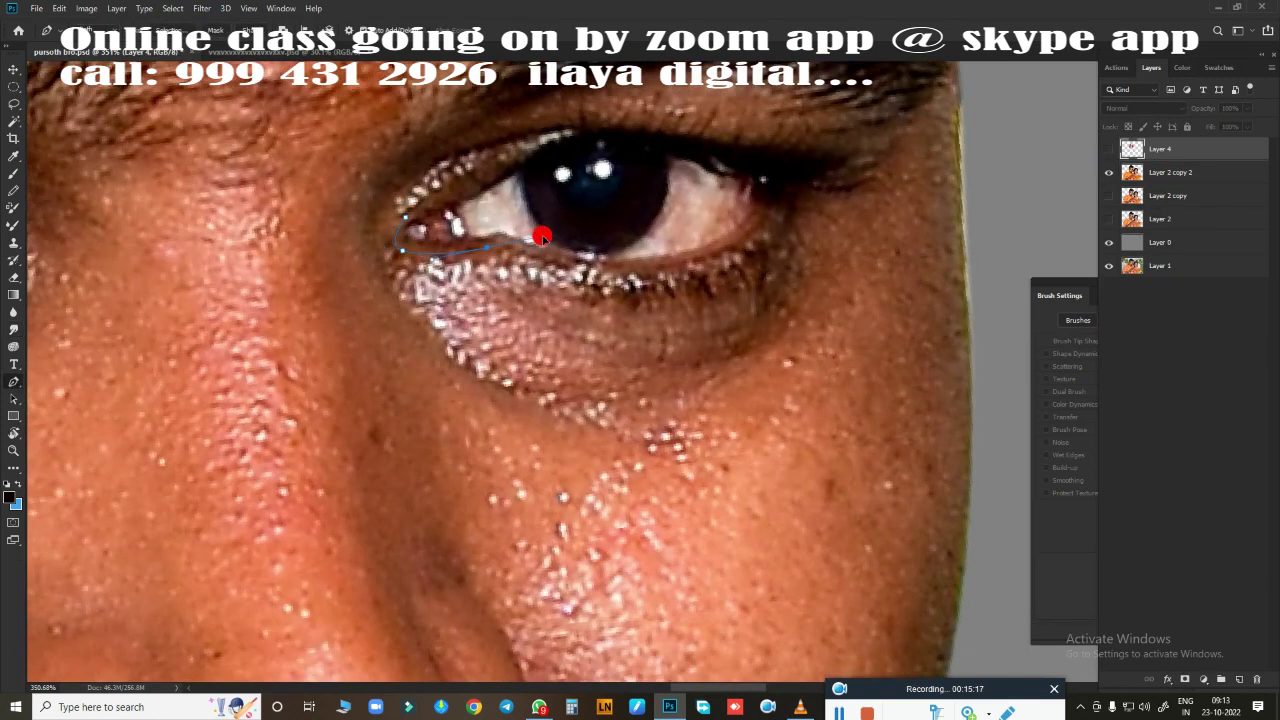
Close the eye outline and darken the upper and lower eyelid edges
{"action": "left_click", "coordinate": [748, 239]}
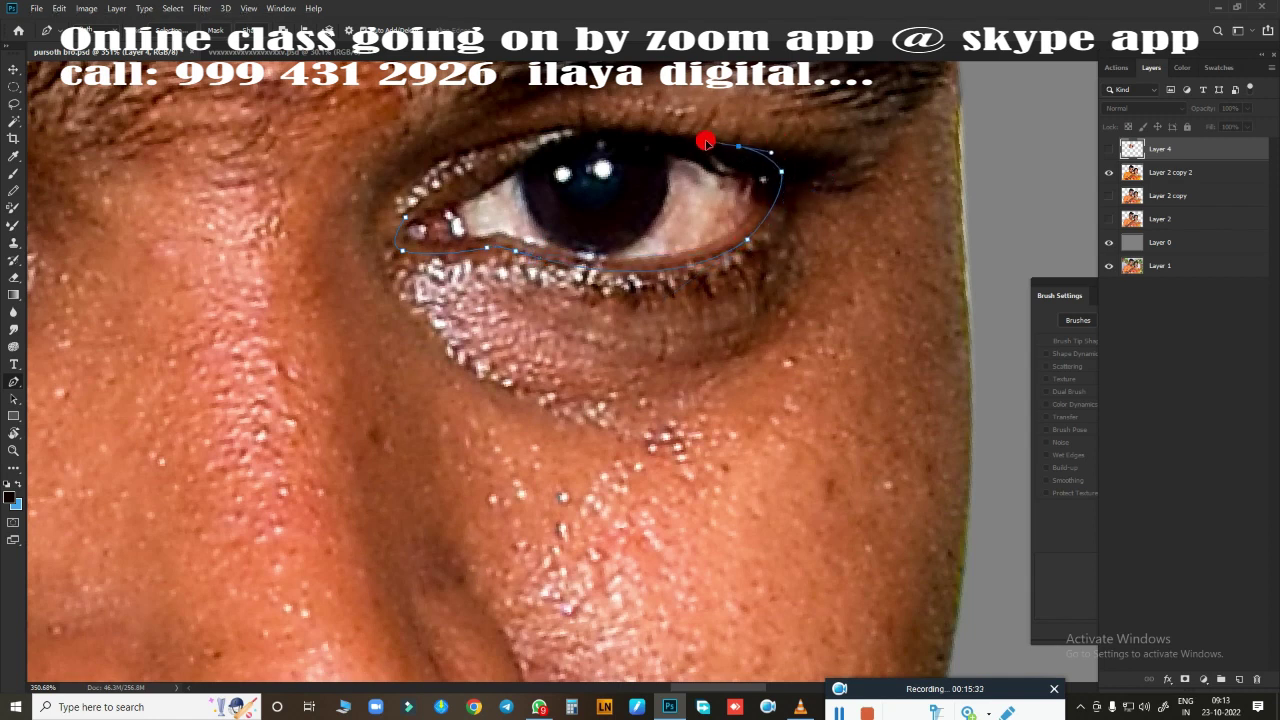
{"action": "left_click_drag", "start_coordinate": [417, 209], "coordinate": [262, 324]}
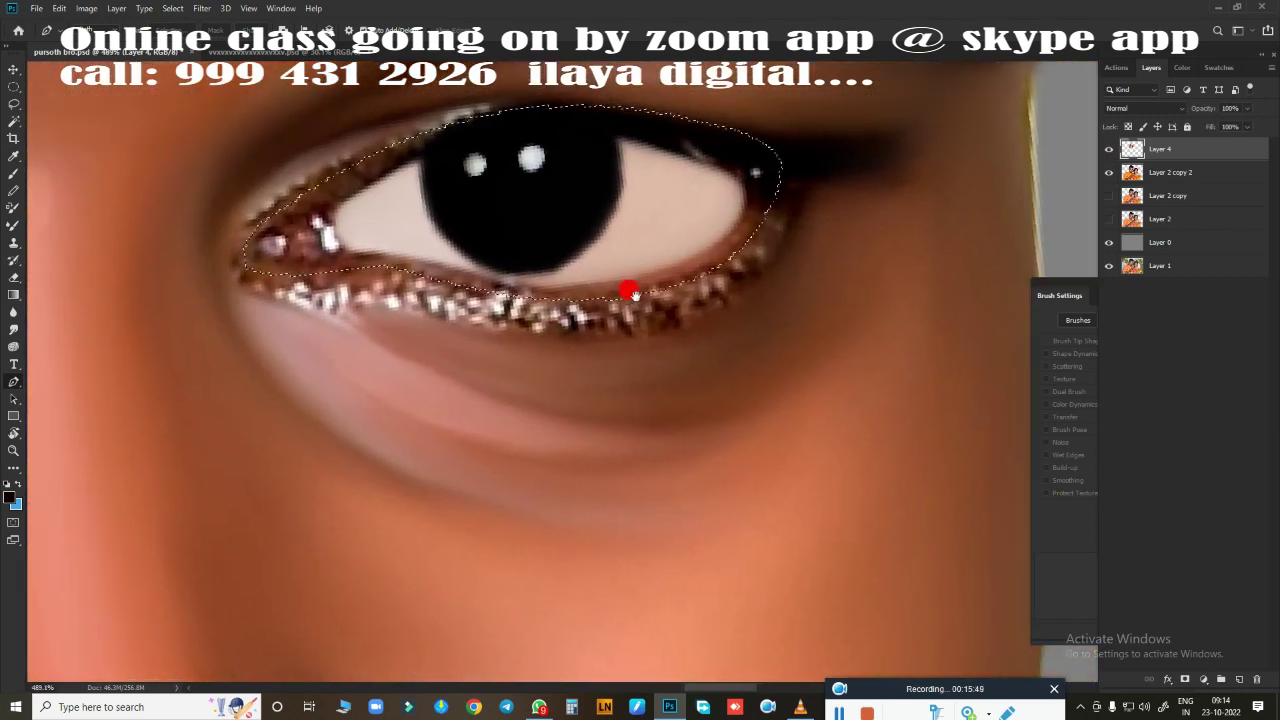
{"action": "key", "text": "b"}
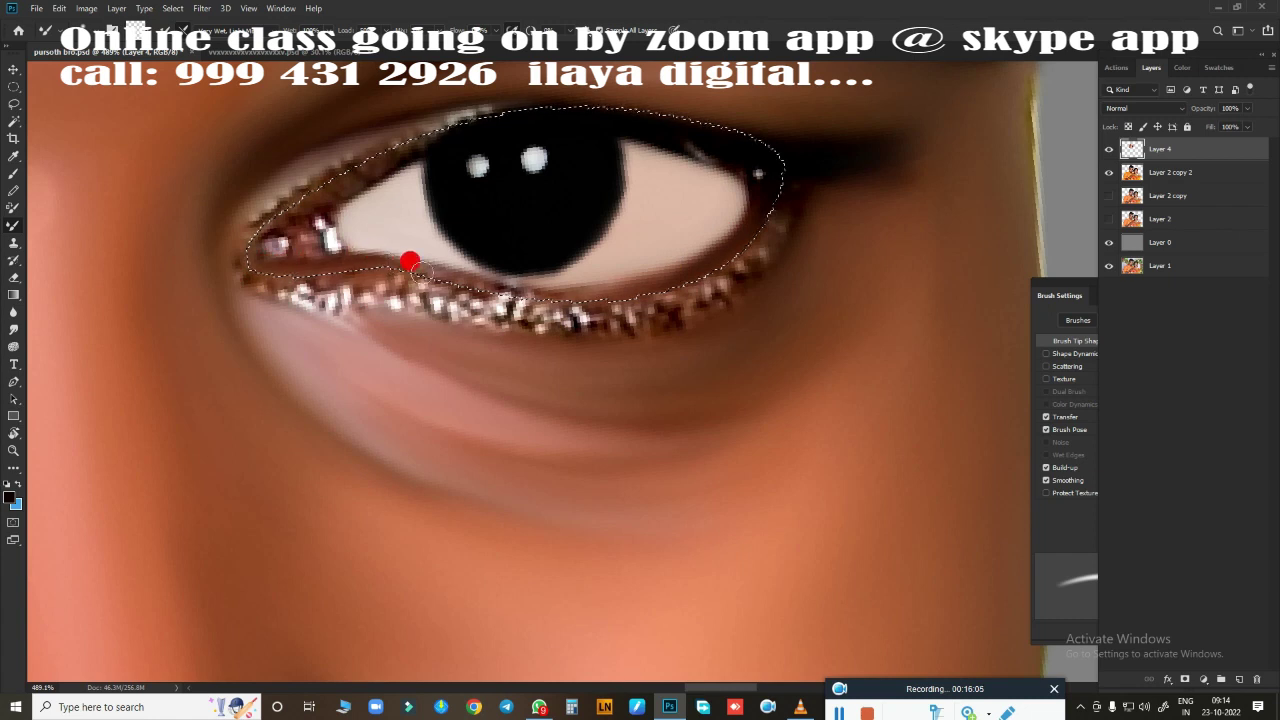
{"action": "left_click_drag", "start_coordinate": [516, 293], "coordinate": [636, 291]}
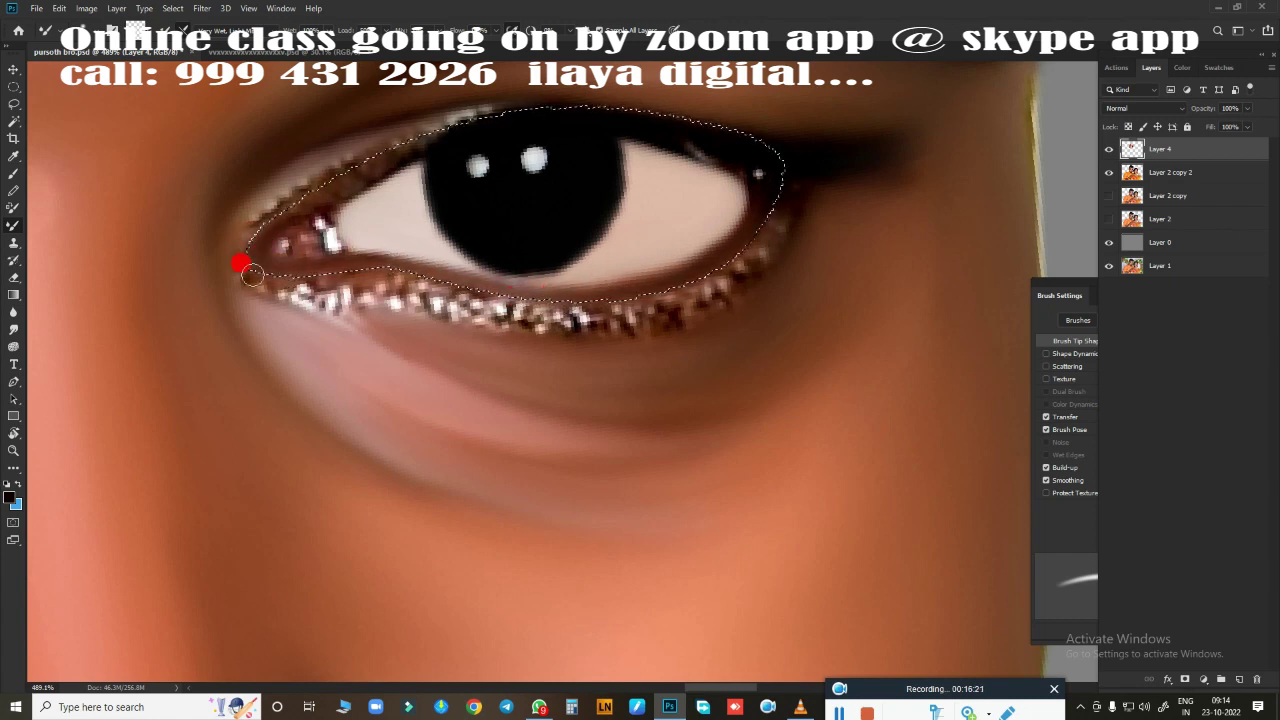
{"action": "left_click_drag", "start_coordinate": [251, 274], "coordinate": [373, 155]}
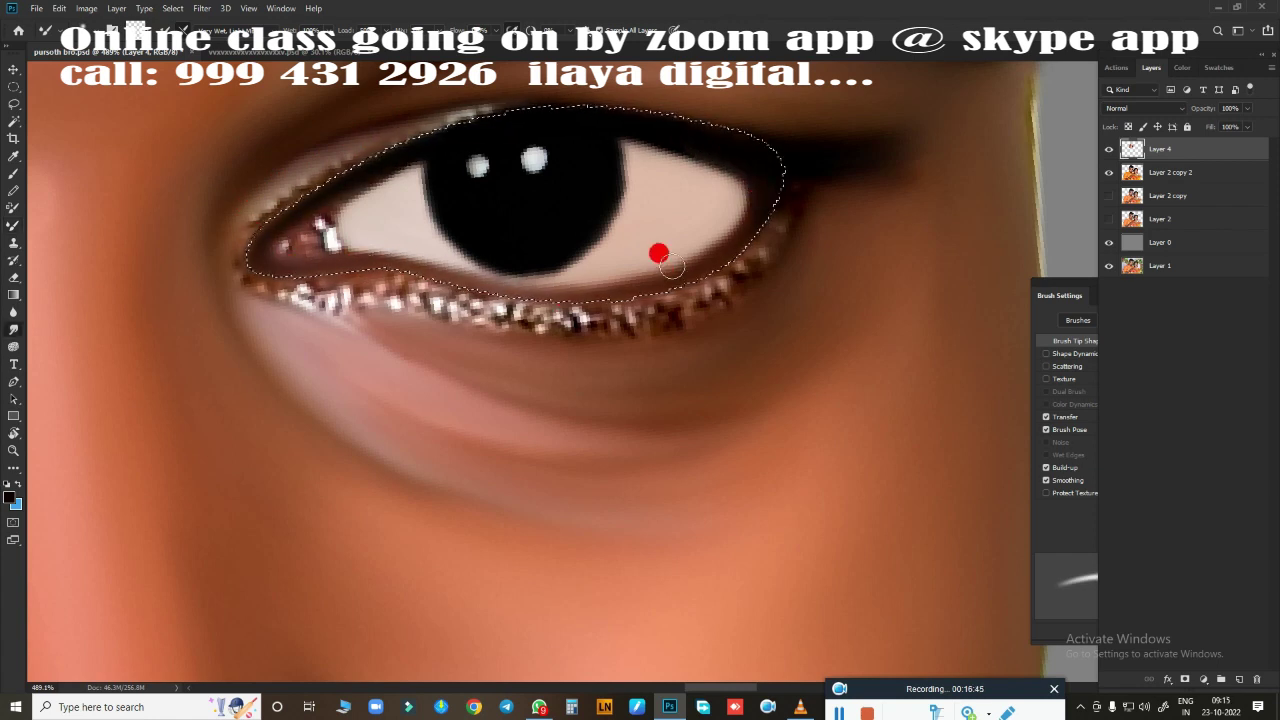
Smudge away the glittery lower lash line, then hide Layer 4 and begin a new eye outline
{"action": "key", "text": "r"}
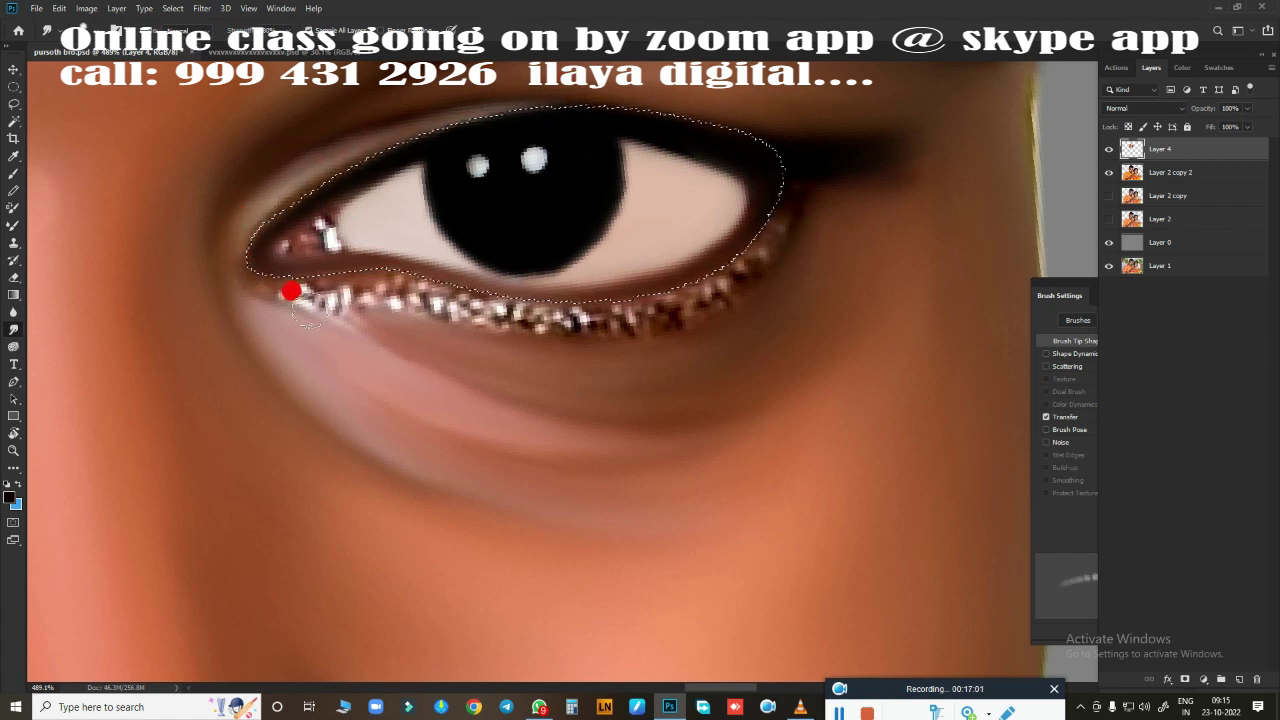
{"action": "mouse_move", "coordinate": [800, 194]}
{"action": "left_mouse_down"}
{"action": "mouse_move", "coordinate": [609, 320]}
{"action": "mouse_move", "coordinate": [420, 292]}
{"action": "left_mouse_up"}
{"action": "key", "text": "b"}
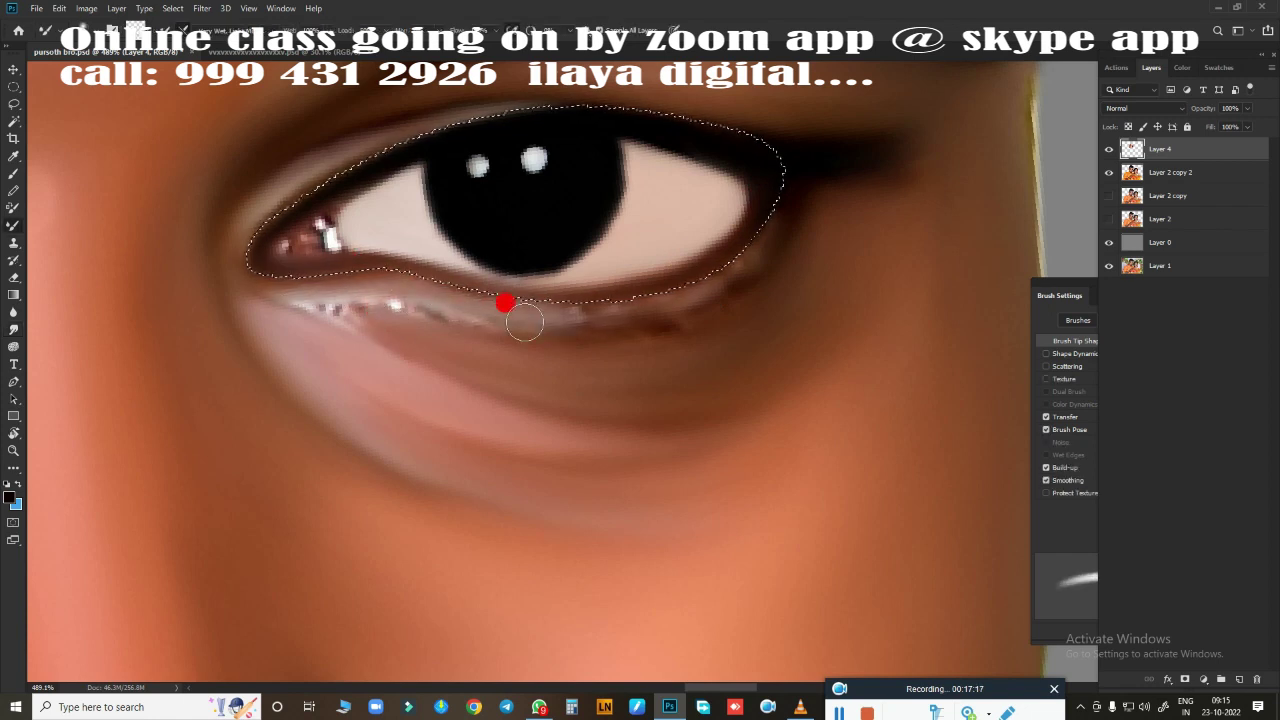
{"action": "key", "text": "r"}
{"action": "mouse_move", "coordinate": [744, 258]}
{"action": "left_mouse_down"}
{"action": "mouse_move", "coordinate": [777, 229]}
{"action": "mouse_move", "coordinate": [646, 323]}
{"action": "mouse_move", "coordinate": [333, 308]}
{"action": "mouse_move", "coordinate": [670, 400]}
{"action": "mouse_move", "coordinate": [434, 337]}
{"action": "mouse_move", "coordinate": [385, 265]}
{"action": "mouse_move", "coordinate": [788, 115]}
{"action": "left_mouse_up"}
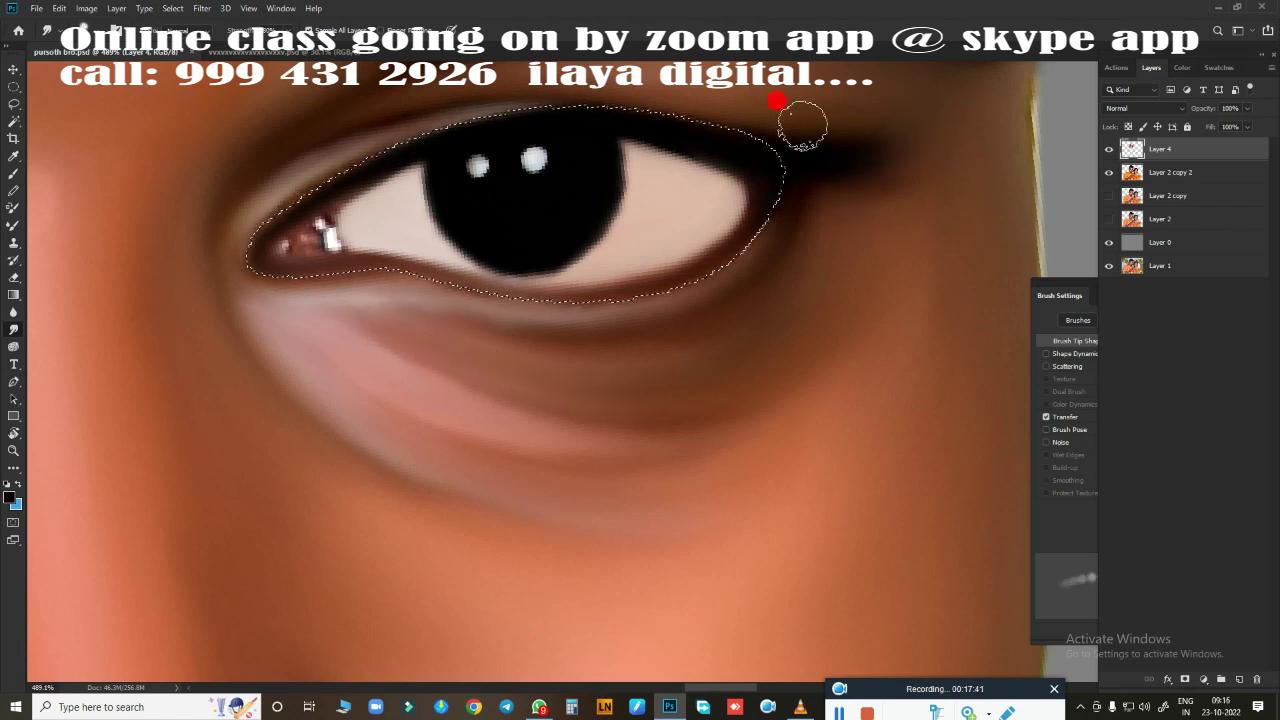
{"action": "left_click_drag", "start_coordinate": [931, 126], "coordinate": [588, 350]}
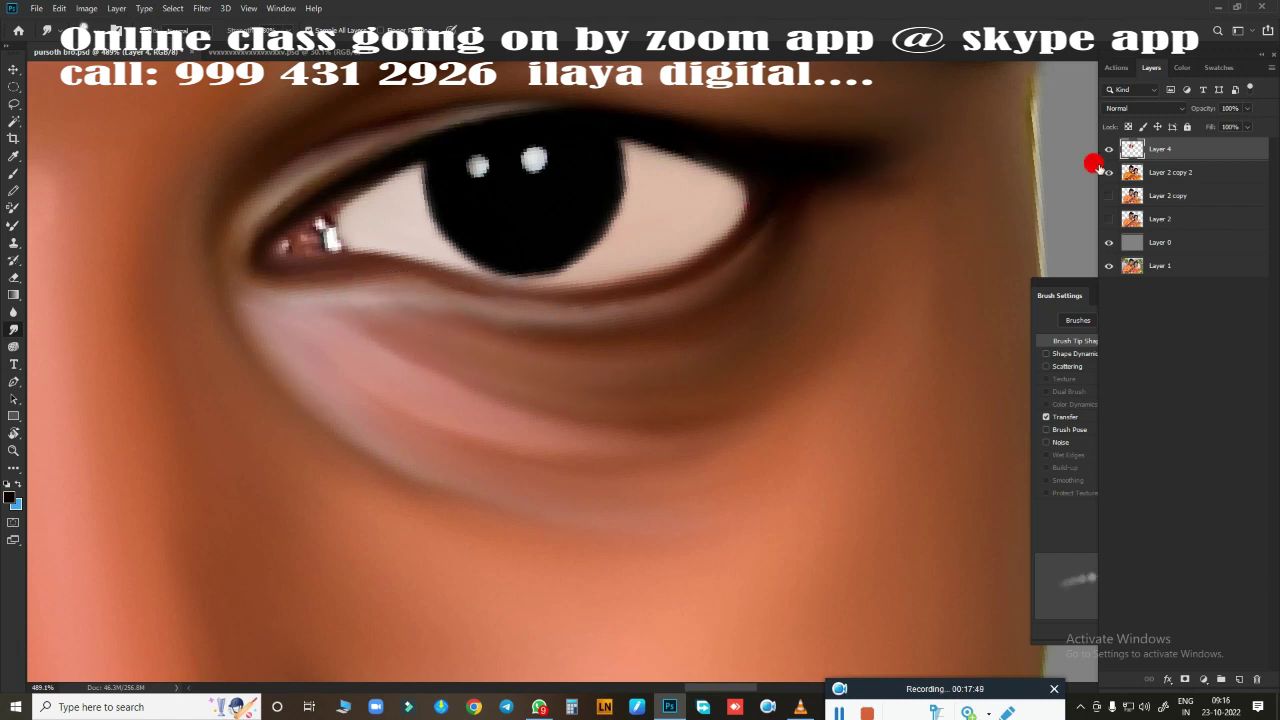
{"action": "left_click", "coordinate": [1108, 149]}
{"action": "mouse_move", "coordinate": [758, 177]}
{"action": "left_mouse_down"}
{"action": "mouse_move", "coordinate": [982, 270]}
{"action": "mouse_move", "coordinate": [745, 172]}
{"action": "mouse_move", "coordinate": [731, 229]}
{"action": "left_mouse_up"}
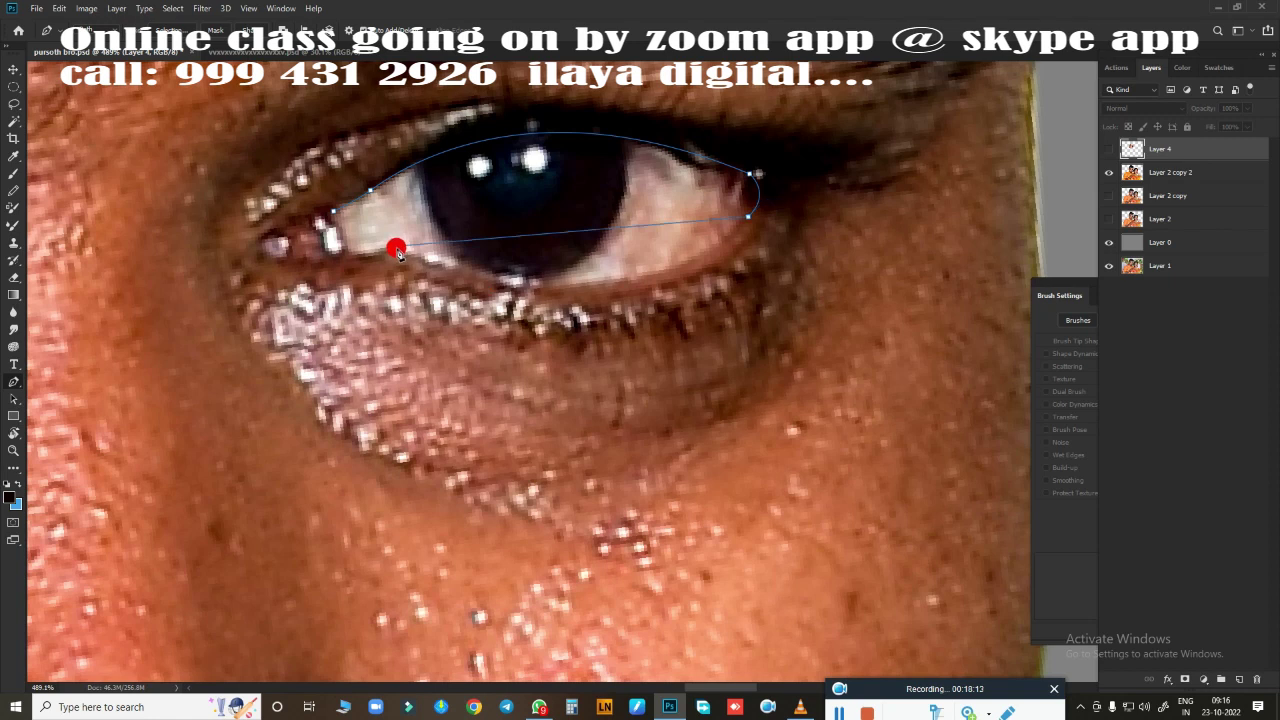
Finish the lower-lid outline, show Layer 4 and load it as a feathered selection
{"action": "left_click_drag", "start_coordinate": [396, 247], "coordinate": [151, 148]}
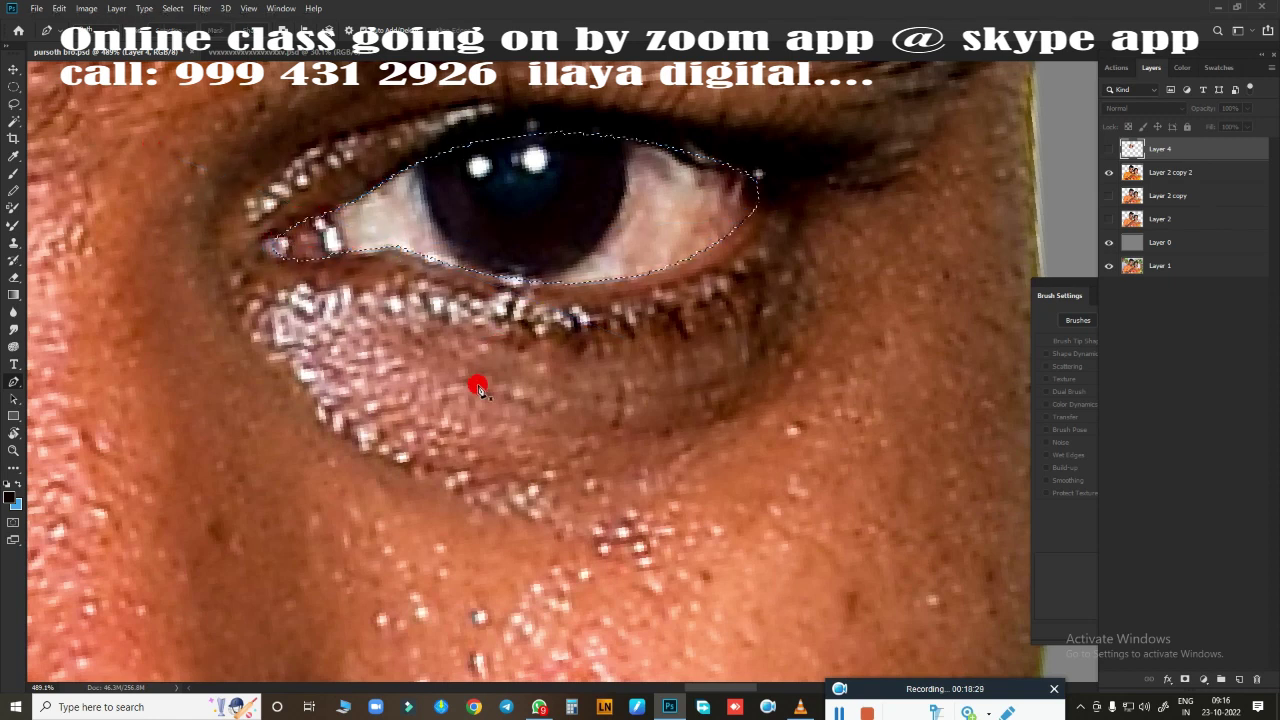
{"action": "left_click", "coordinate": [1108, 148]}
{"action": "key", "text": "ctrl+Return"}
{"action": "key", "text": "shift+F6"}
{"action": "key", "text": "Return"}
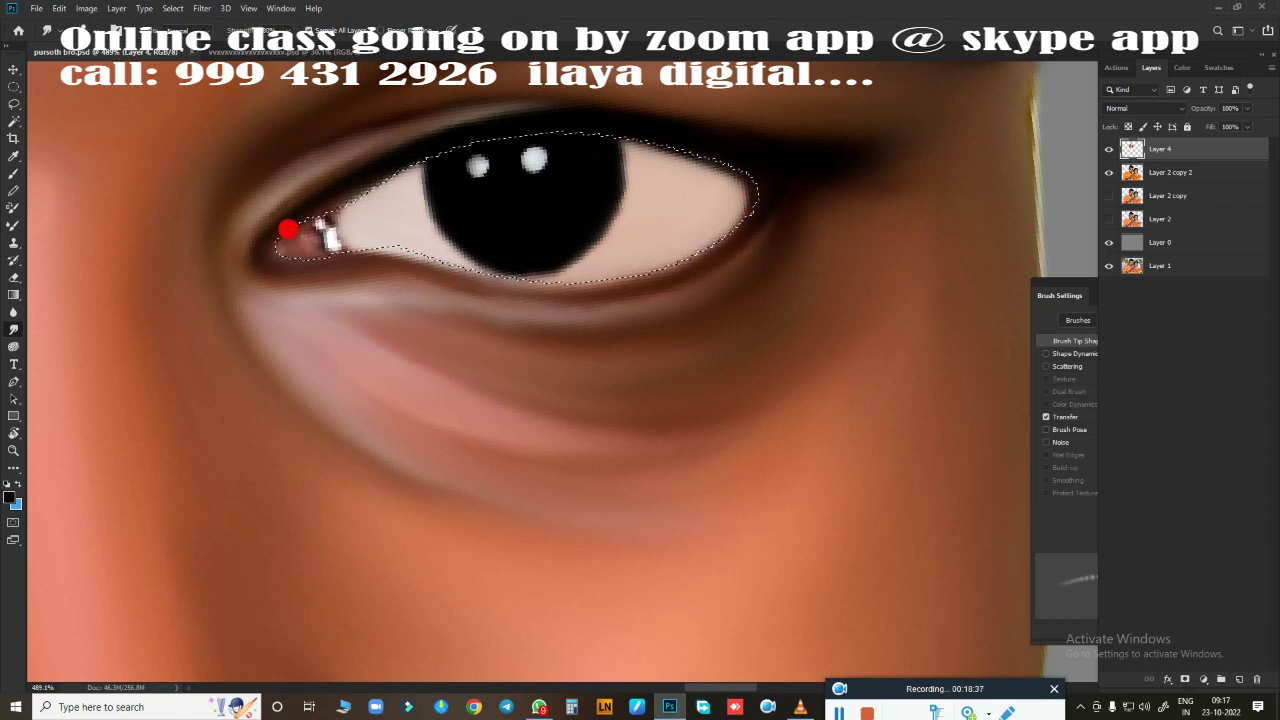
Lighten the eye's inner corner and outer white, then blend the white's upper edge with the Mixer Brush
{"action": "left_click_drag", "start_coordinate": [361, 228], "coordinate": [330, 244]}
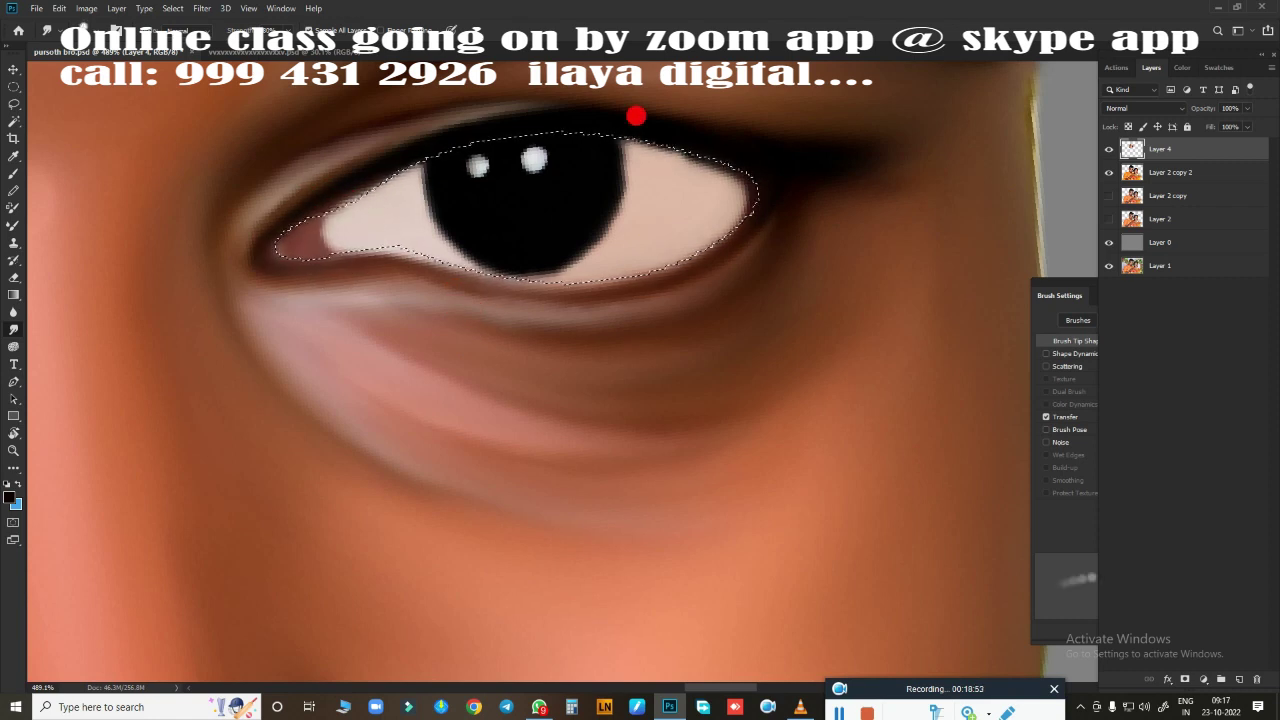
{"action": "mouse_move", "coordinate": [634, 114]}
{"action": "left_mouse_down"}
{"action": "mouse_move", "coordinate": [669, 166]}
{"action": "mouse_move", "coordinate": [566, 271]}
{"action": "left_mouse_up"}
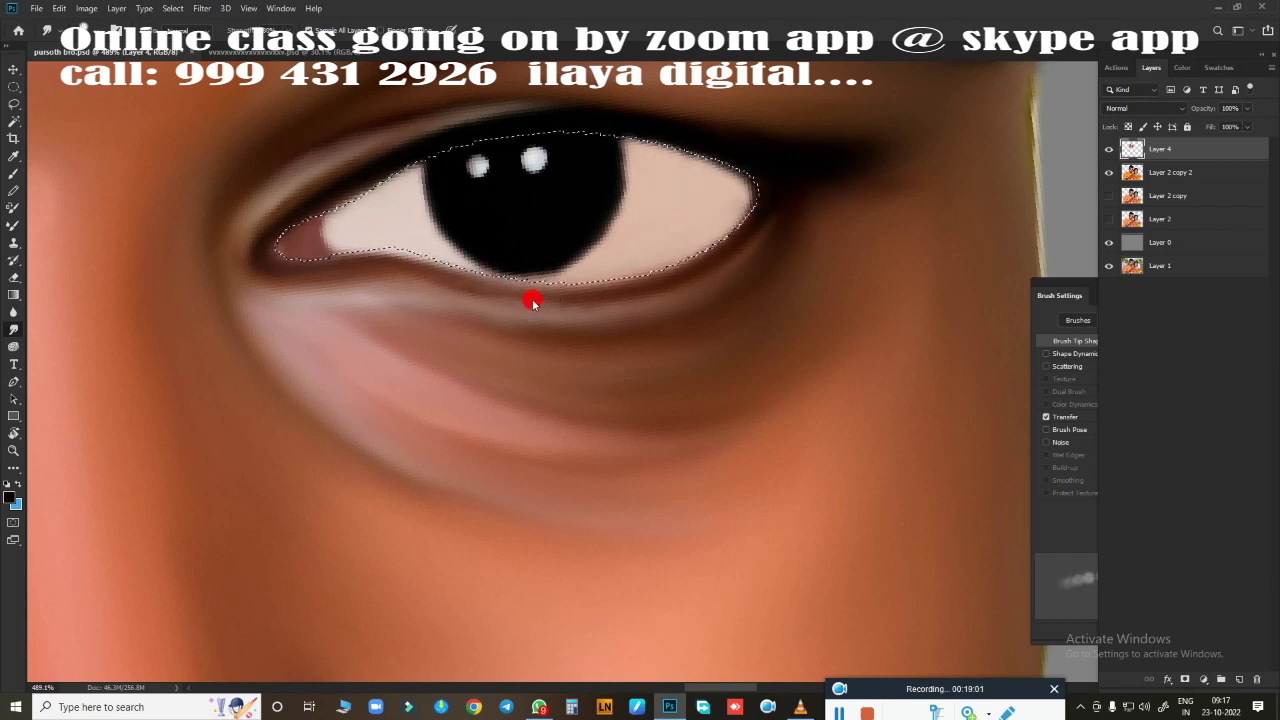
{"action": "key", "text": "shift+b"}
{"action": "left_click_drag", "start_coordinate": [633, 132], "coordinate": [752, 230]}
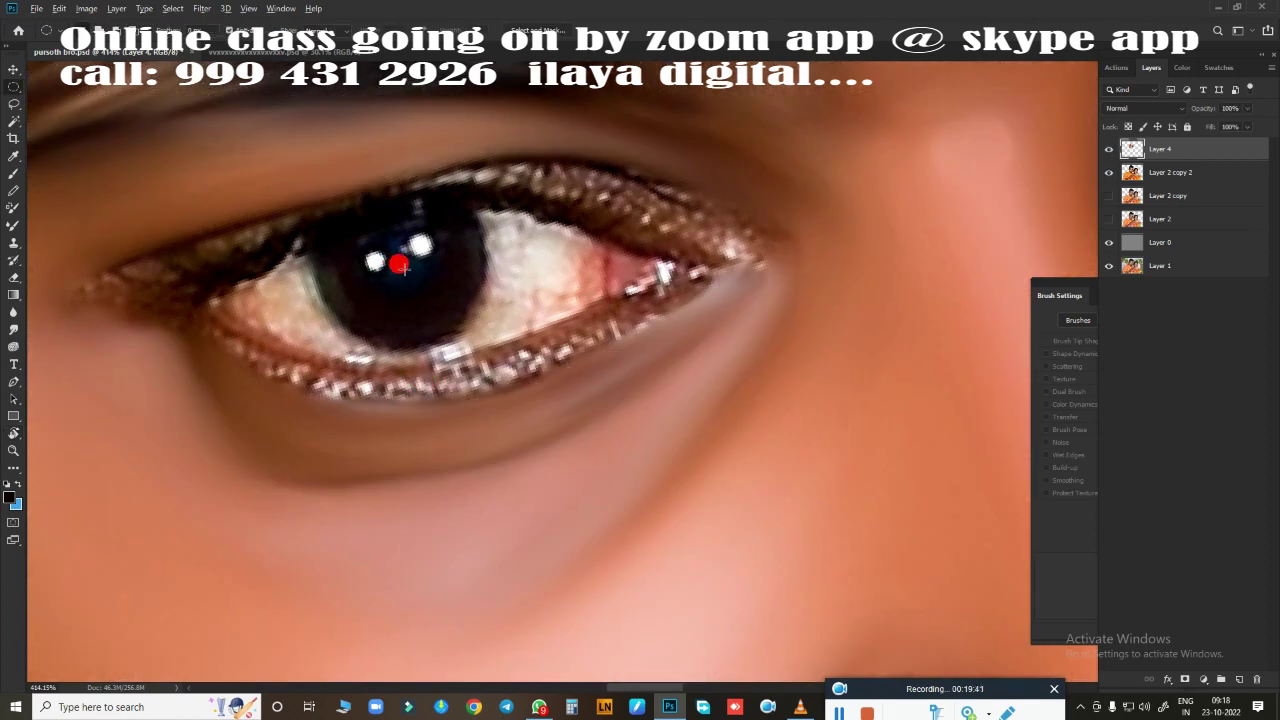
Paint the iris solid black, brighten the eye white with a larger brush, then hide Layer 5
{"action": "mouse_move", "coordinate": [510, 355]}
{"action": "left_mouse_down"}
{"action": "mouse_move", "coordinate": [397, 243]}
{"action": "mouse_move", "coordinate": [363, 292]}
{"action": "mouse_move", "coordinate": [406, 260]}
{"action": "mouse_move", "coordinate": [392, 265]}
{"action": "left_mouse_up"}
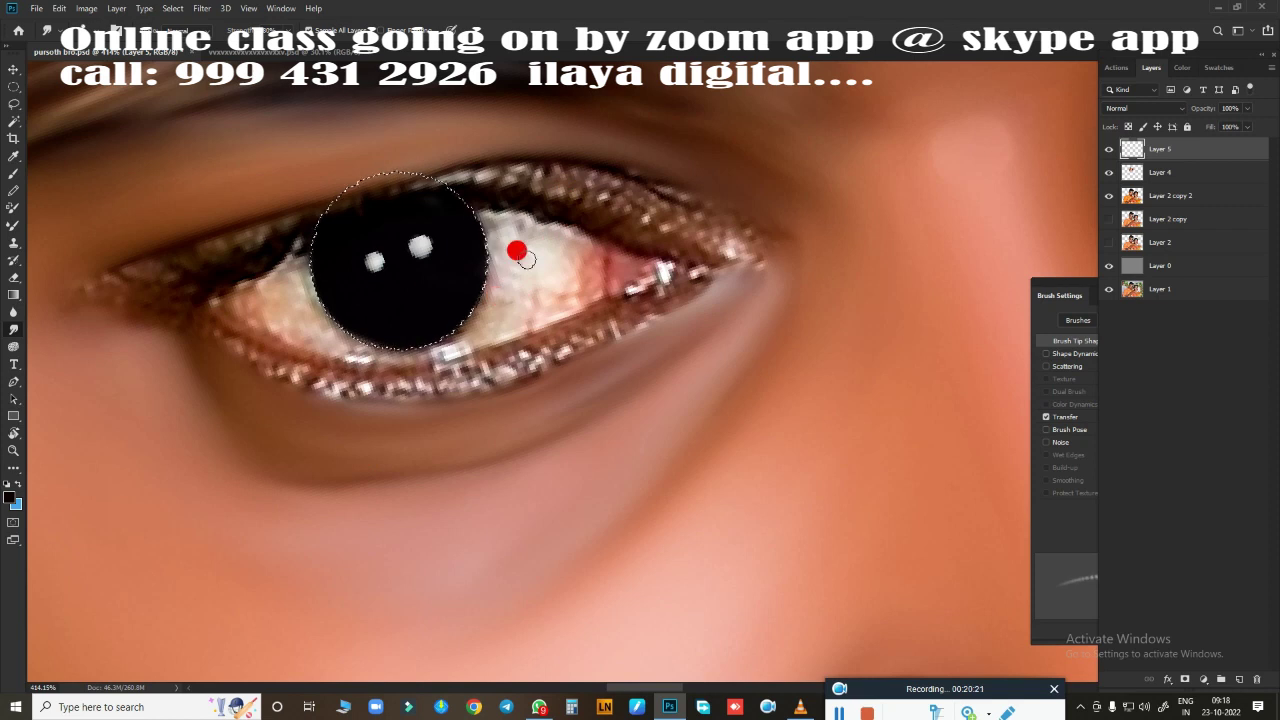
{"action": "key", "text": "]"}
{"action": "key", "text": "]"}
{"action": "key", "text": "]"}
{"action": "key", "text": "]"}
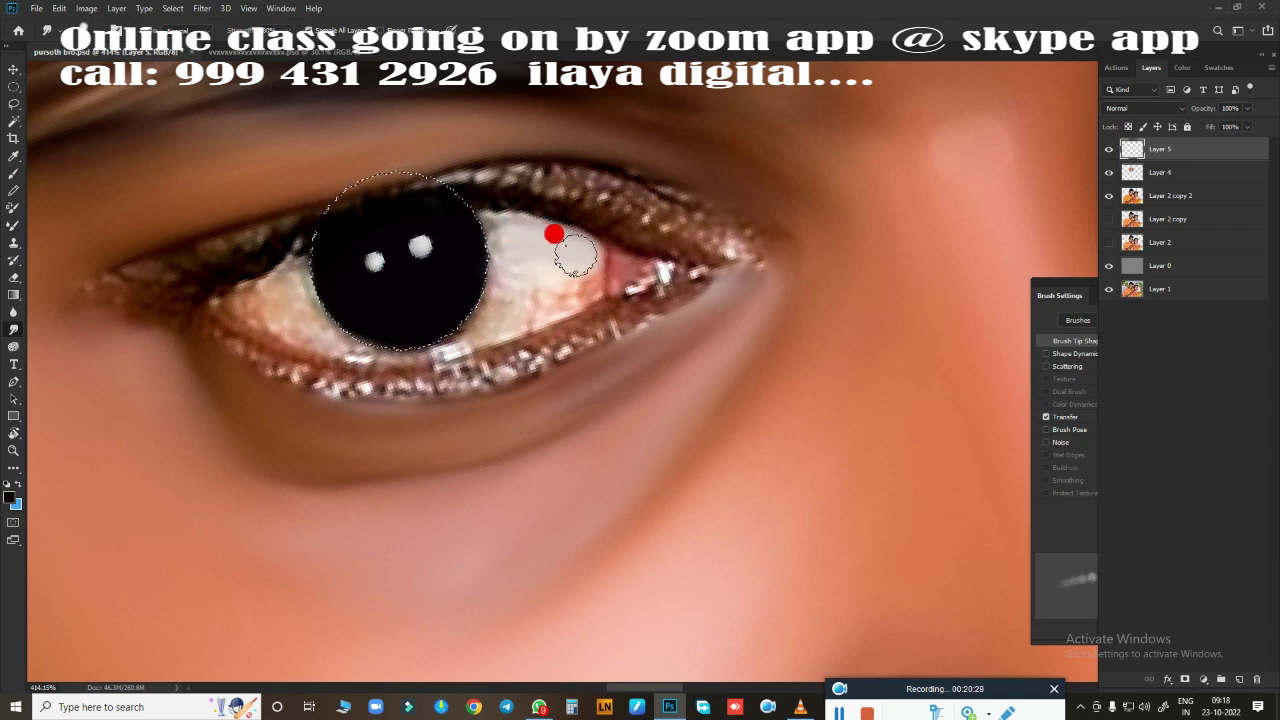
{"action": "mouse_move", "coordinate": [576, 256]}
{"action": "left_mouse_down"}
{"action": "mouse_move", "coordinate": [512, 236]}
{"action": "mouse_move", "coordinate": [581, 288]}
{"action": "mouse_move", "coordinate": [489, 309]}
{"action": "mouse_move", "coordinate": [517, 254]}
{"action": "mouse_move", "coordinate": [271, 294]}
{"action": "mouse_move", "coordinate": [298, 308]}
{"action": "mouse_move", "coordinate": [253, 287]}
{"action": "mouse_move", "coordinate": [270, 276]}
{"action": "mouse_move", "coordinate": [256, 311]}
{"action": "mouse_move", "coordinate": [368, 343]}
{"action": "left_mouse_up"}
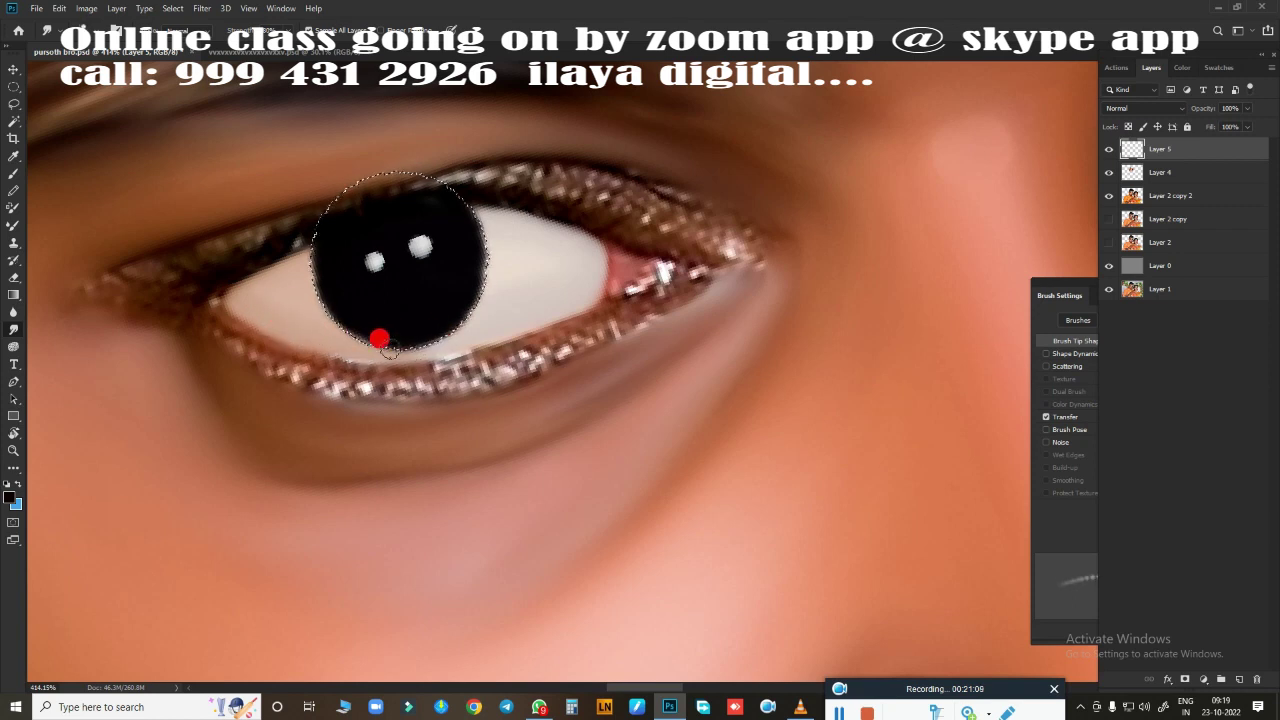
{"action": "left_click", "coordinate": [1163, 171]}
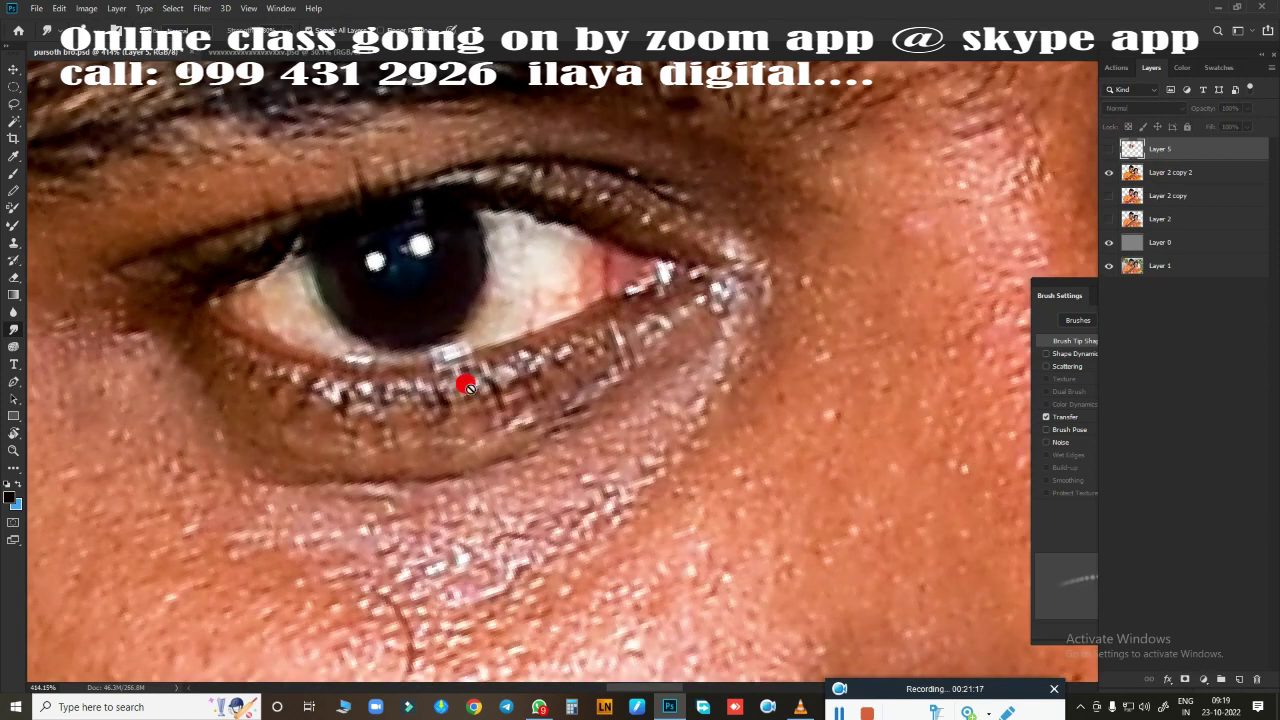
Trace a Pen outline around both eyelids and make it a selection
{"action": "left_click", "coordinate": [710, 284]}
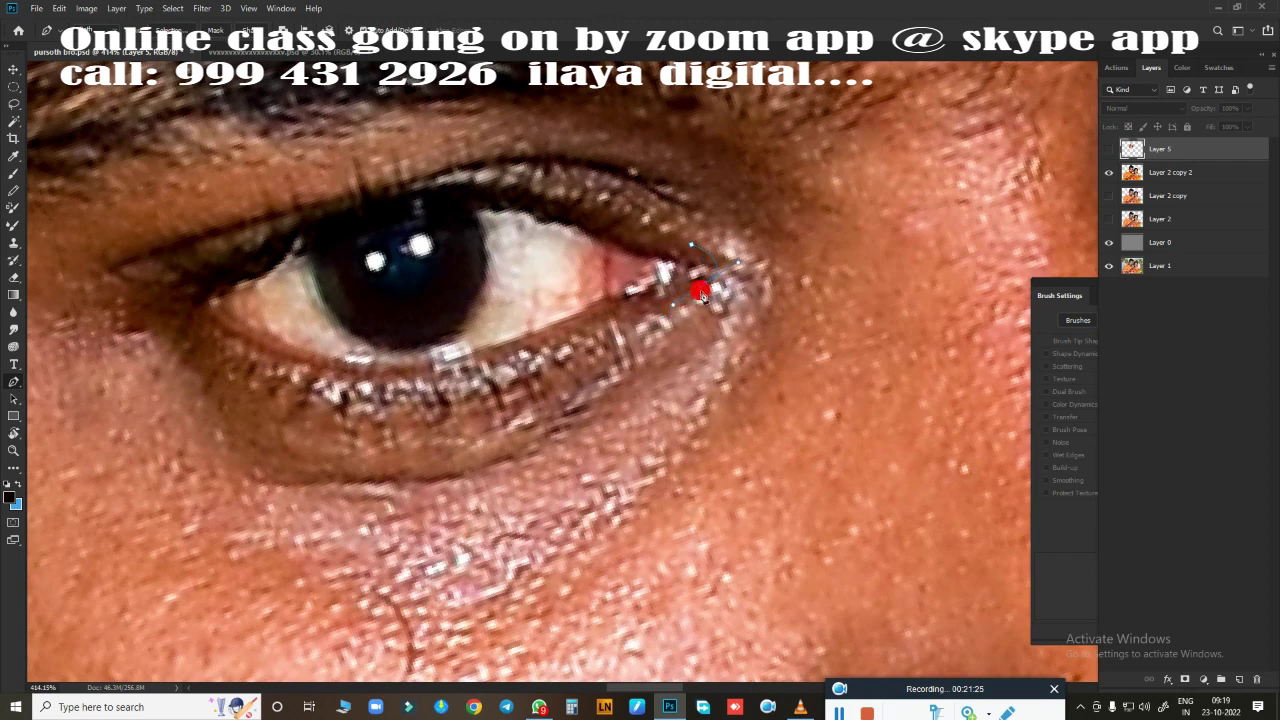
{"action": "mouse_move", "coordinate": [205, 323]}
{"action": "left_mouse_down"}
{"action": "mouse_move", "coordinate": [49, 186]}
{"action": "mouse_move", "coordinate": [110, 203]}
{"action": "left_mouse_up"}
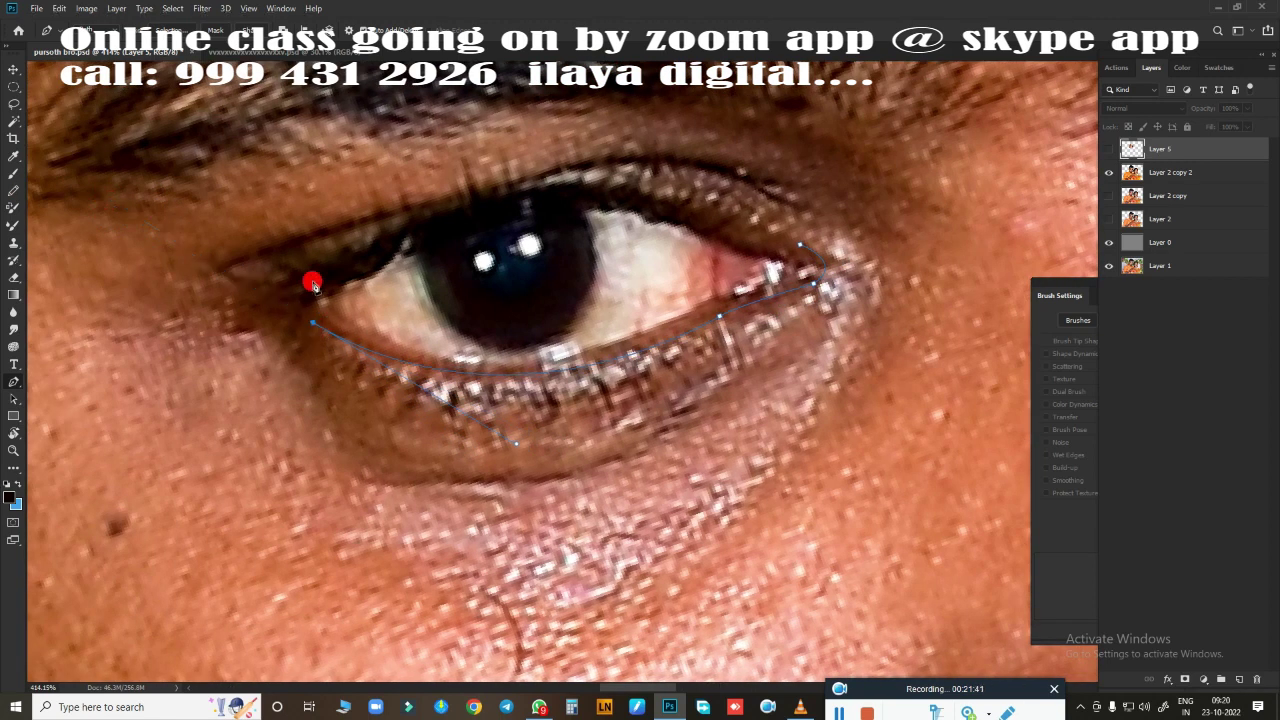
{"action": "left_click_drag", "start_coordinate": [704, 211], "coordinate": [891, 298]}
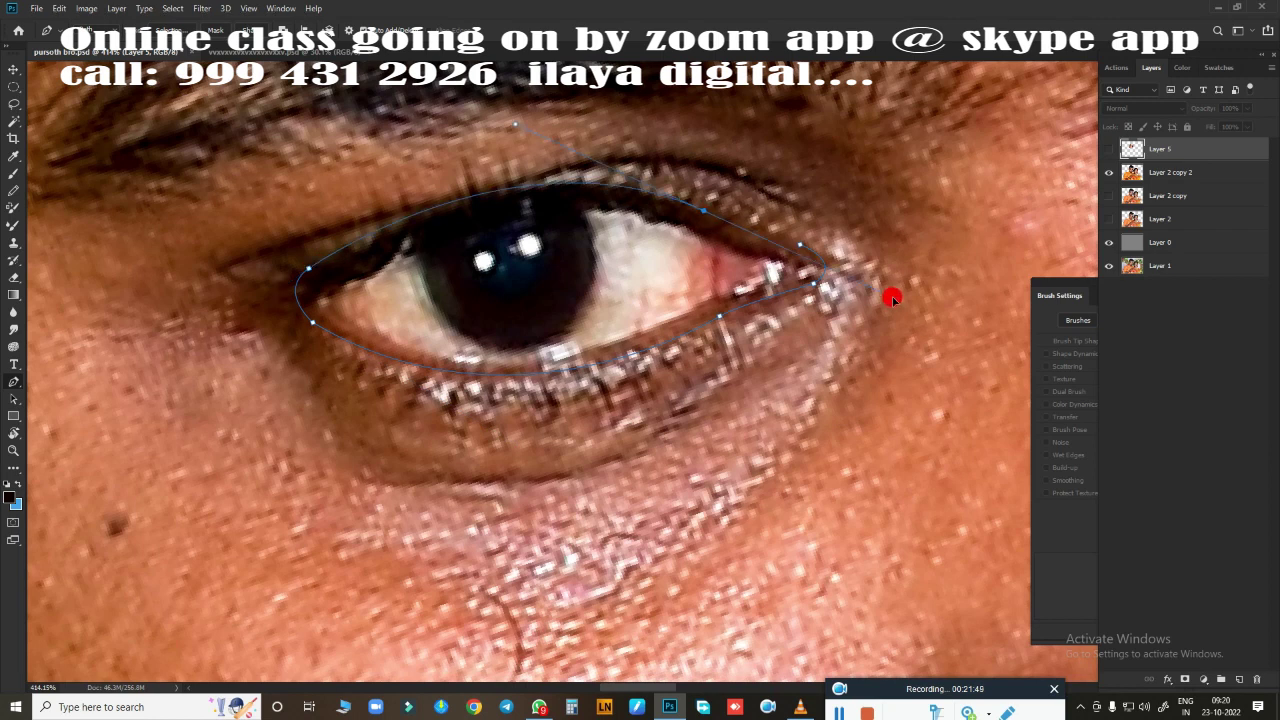
{"action": "right_click", "coordinate": [790, 245]}
{"action": "left_click", "coordinate": [794, 337]}
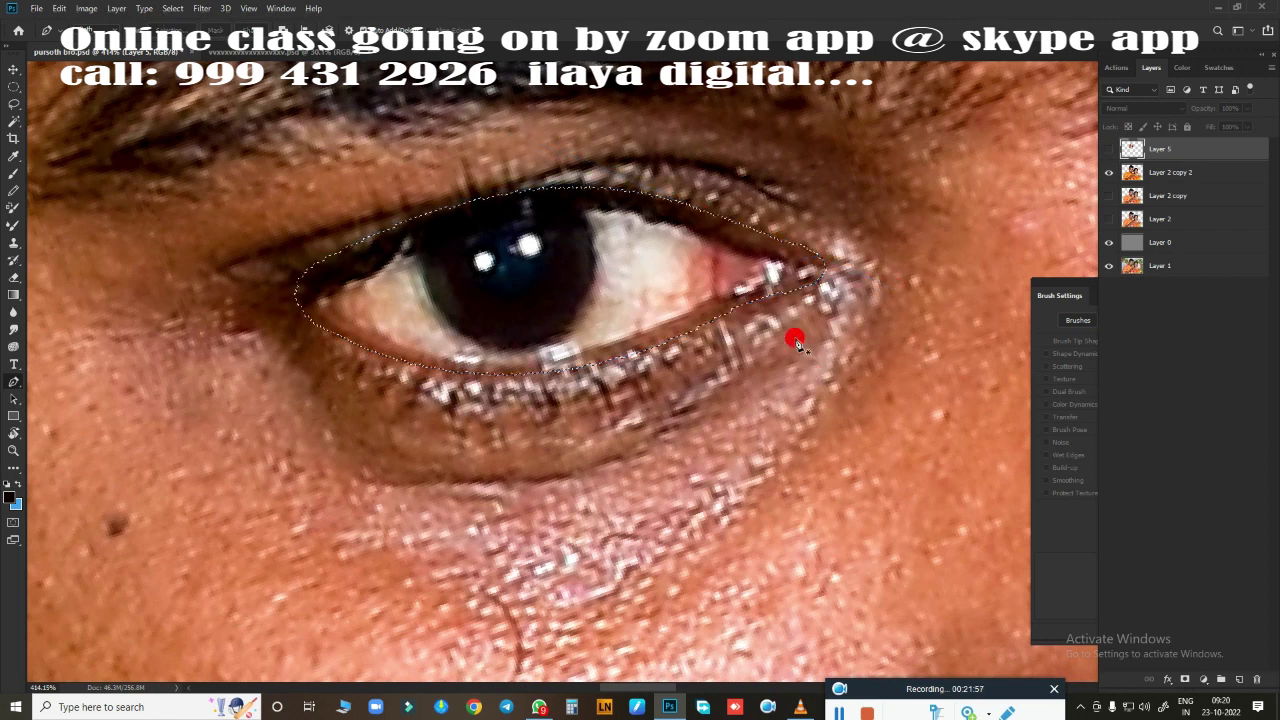
{"action": "key", "text": "Return"}
Paint a dark line along the upper eyelid and smooth the lower lid edge
{"action": "key", "text": "b"}
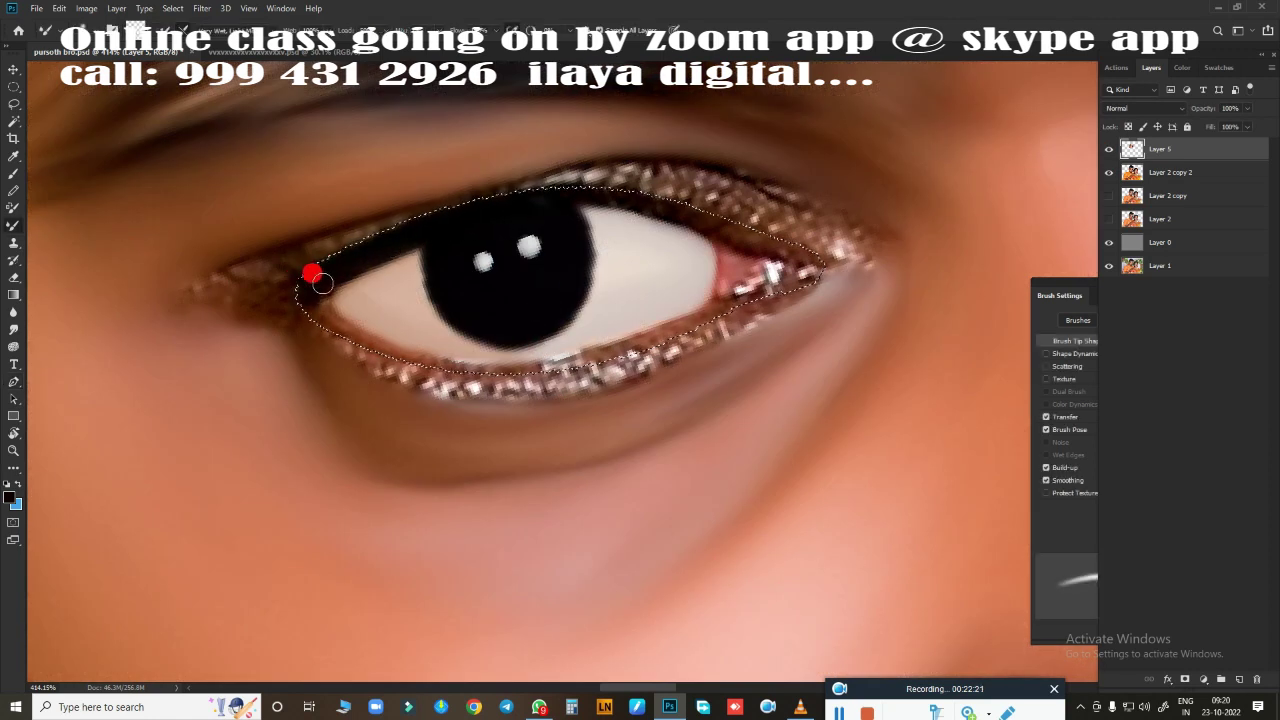
{"action": "left_click_drag", "start_coordinate": [557, 199], "coordinate": [648, 209]}
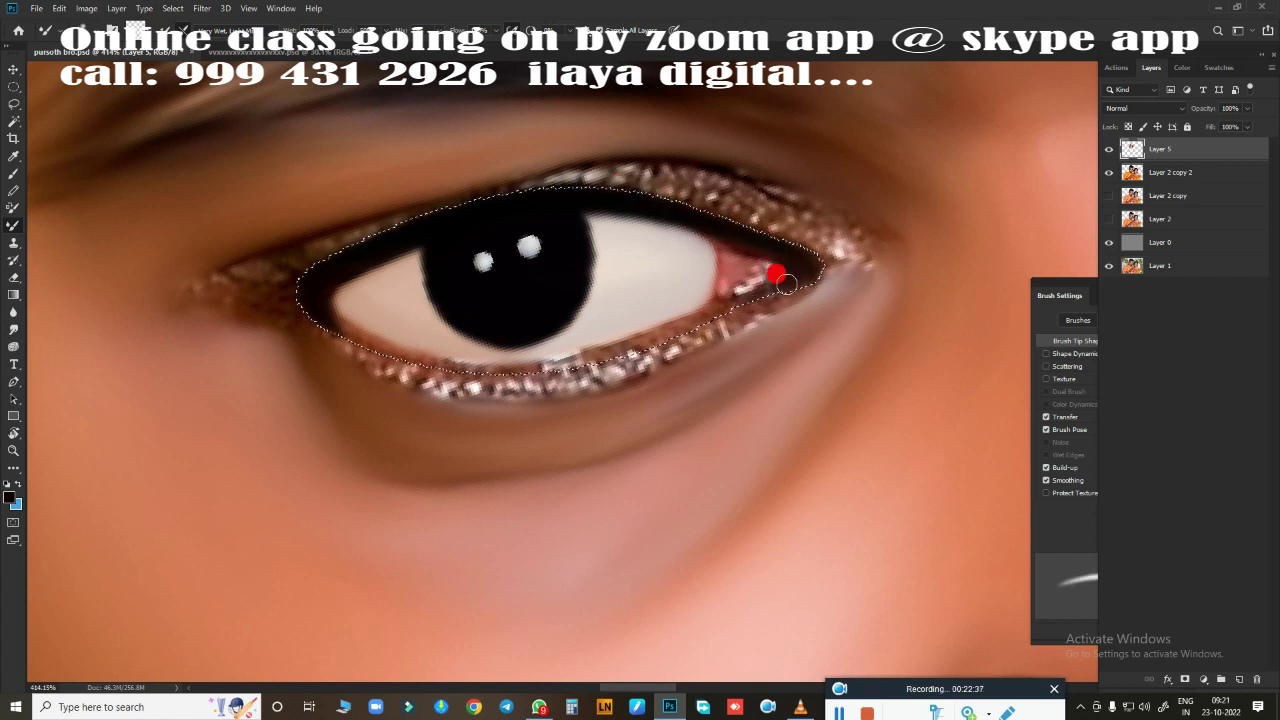
{"action": "left_click_drag", "start_coordinate": [580, 355], "coordinate": [581, 349]}
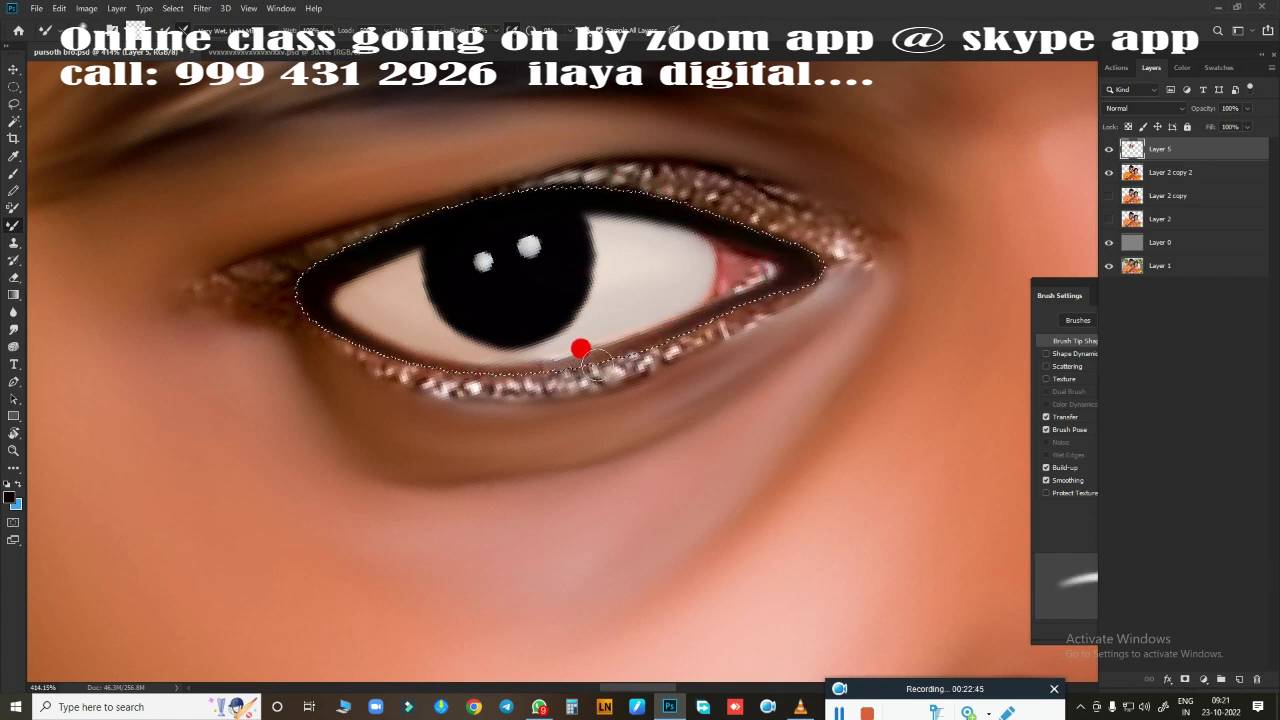
Feather the eye selection and smudge the glittery lower eyelid into soft paint
{"action": "key", "text": "shift+F6"}
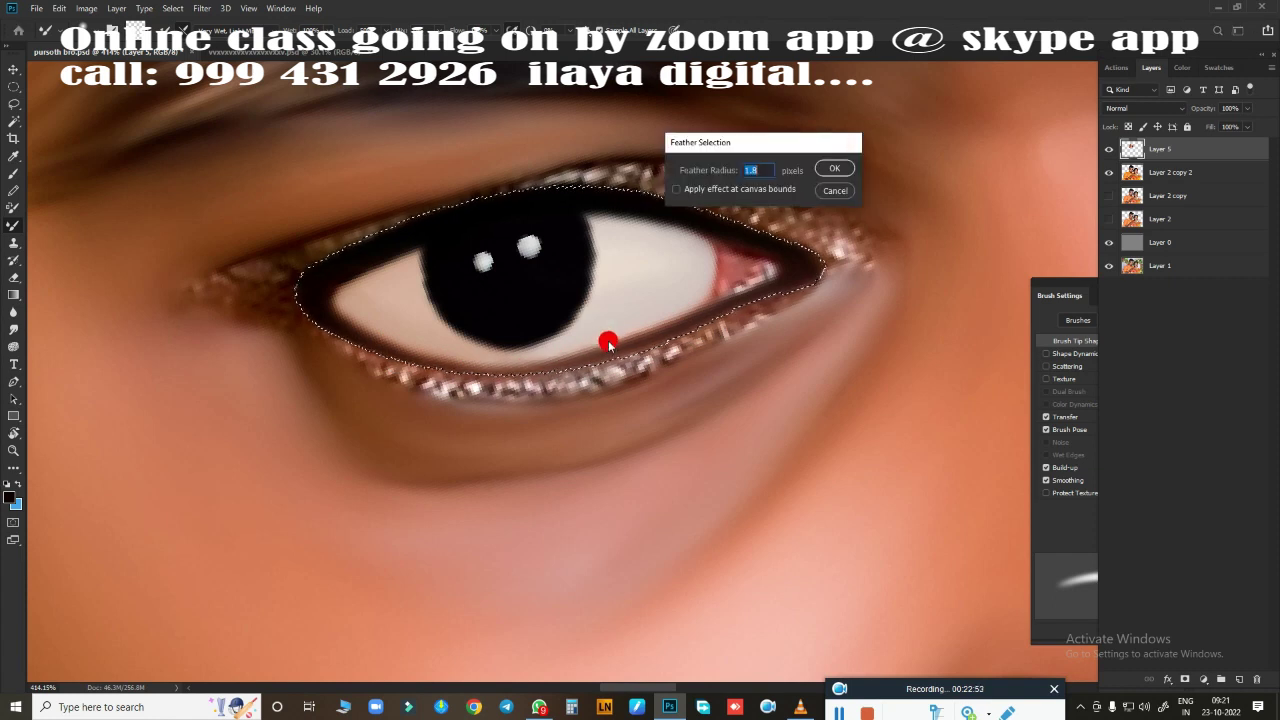
{"action": "key", "text": "Return"}
{"action": "key", "text": "r"}
{"action": "mouse_move", "coordinate": [316, 324]}
{"action": "left_mouse_down"}
{"action": "mouse_move", "coordinate": [590, 372]}
{"action": "mouse_move", "coordinate": [733, 317]}
{"action": "mouse_move", "coordinate": [457, 378]}
{"action": "mouse_move", "coordinate": [466, 391]}
{"action": "mouse_move", "coordinate": [663, 366]}
{"action": "mouse_move", "coordinate": [725, 340]}
{"action": "mouse_move", "coordinate": [608, 377]}
{"action": "mouse_move", "coordinate": [490, 454]}
{"action": "mouse_move", "coordinate": [680, 409]}
{"action": "mouse_move", "coordinate": [761, 215]}
{"action": "mouse_move", "coordinate": [851, 258]}
{"action": "mouse_move", "coordinate": [625, 183]}
{"action": "left_mouse_up"}
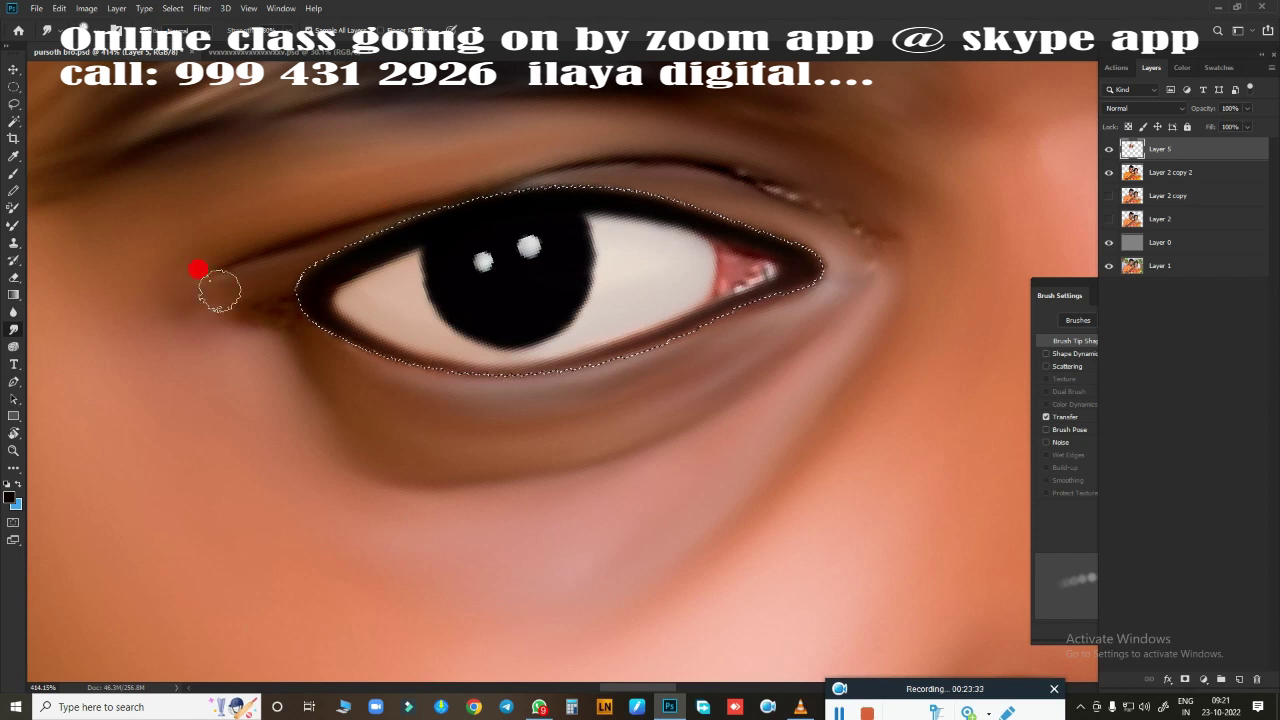
Brighten the inner eye corner and blend the eye white near the pink outer corner
{"action": "left_click_drag", "start_coordinate": [301, 298], "coordinate": [290, 300]}
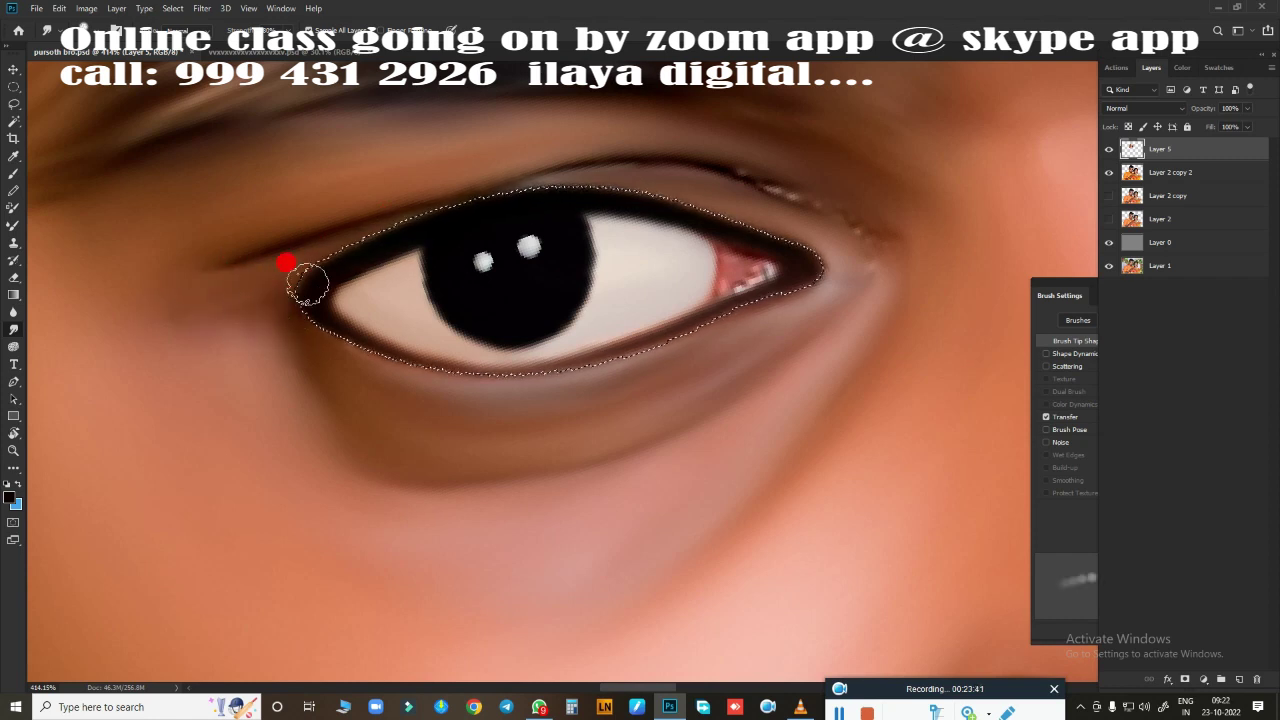
{"action": "key", "text": "shift+b"}
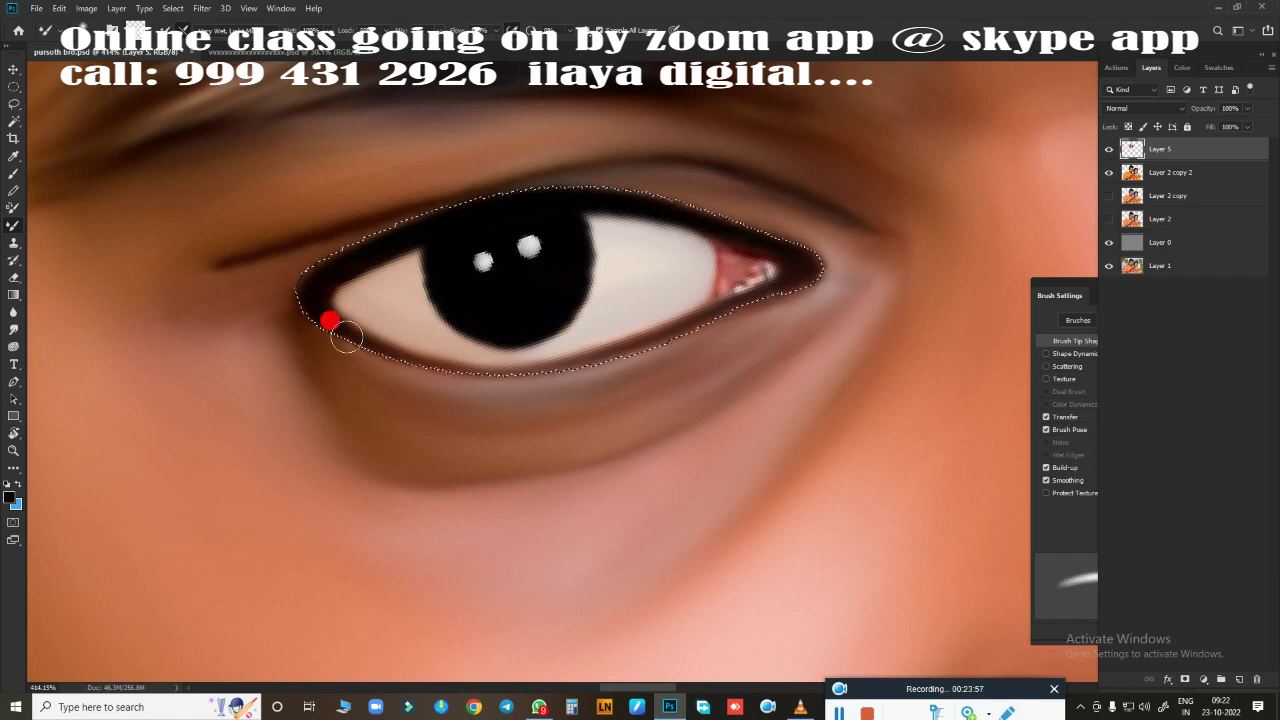
{"action": "key", "text": "r"}
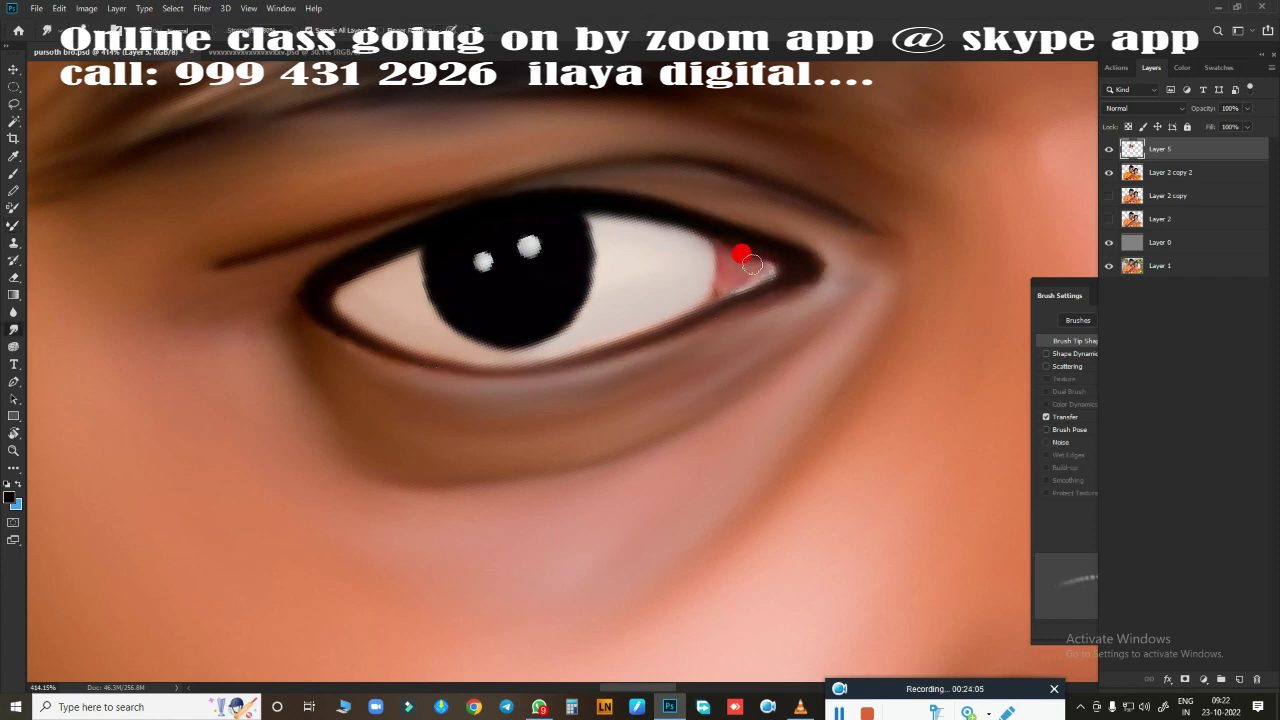
{"action": "left_click_drag", "start_coordinate": [698, 297], "coordinate": [699, 271]}
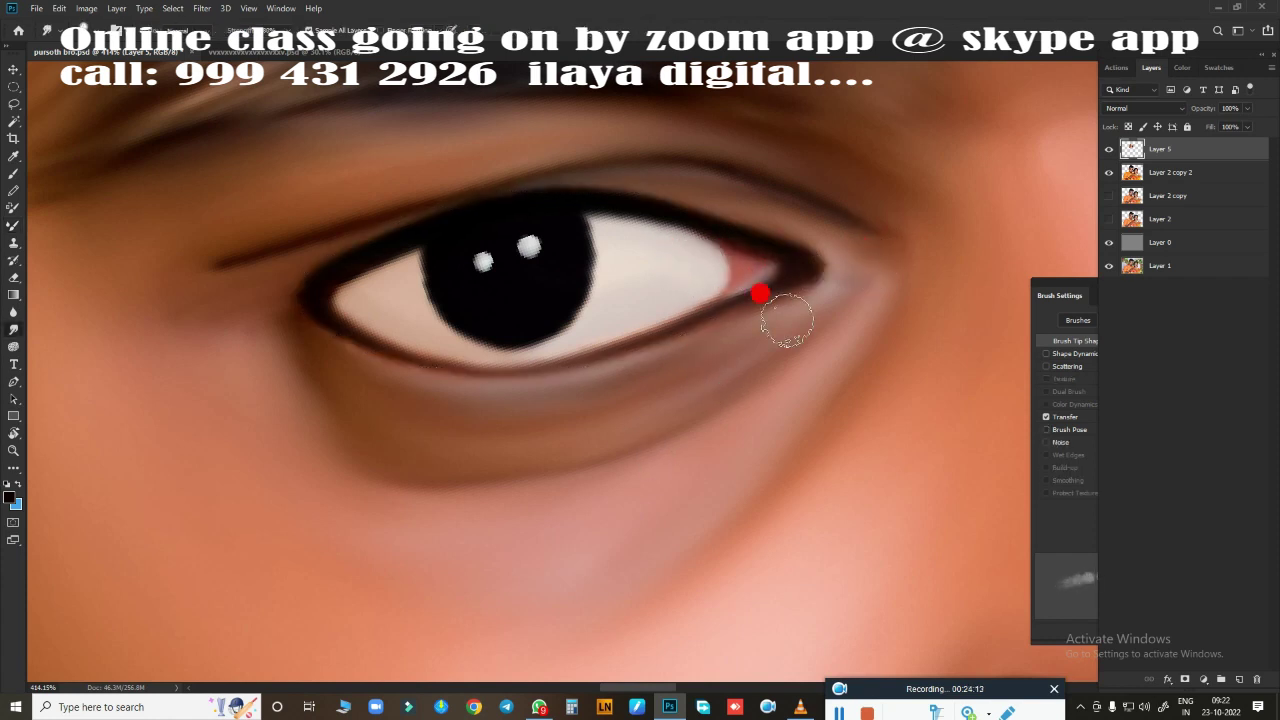
{"action": "scroll", "coordinate": [720, 330], "scroll_direction": "down", "scroll_amount": 3}
{"action": "scroll", "coordinate": [600, 400], "scroll_direction": "down", "scroll_amount": 3}
{"action": "scroll", "coordinate": [443, 429], "scroll_direction": "up", "scroll_amount": 2}
{"action": "scroll", "coordinate": [386, 410], "scroll_direction": "up", "scroll_amount": 2}
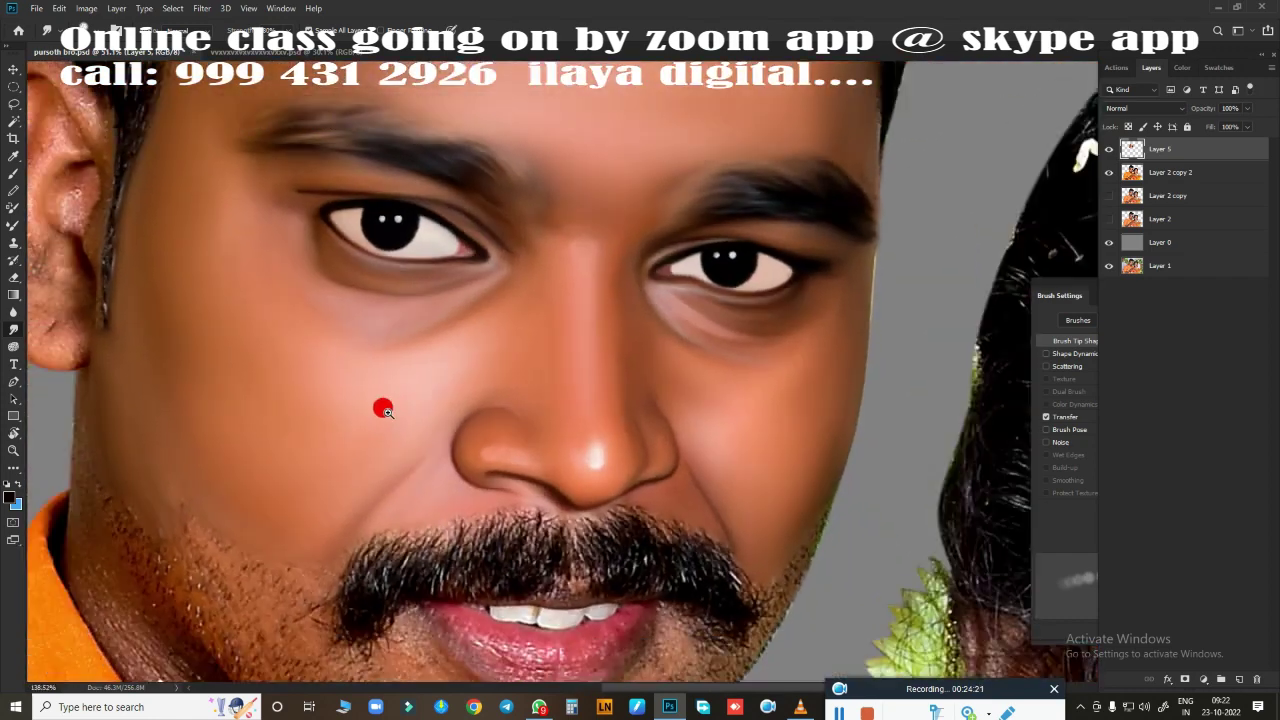
{"action": "scroll", "coordinate": [486, 417], "scroll_direction": "down", "scroll_amount": 3}
{"action": "scroll", "coordinate": [486, 426], "scroll_direction": "down", "scroll_amount": 2}
Select the Layer 2 copy 2 painting and confine painting to the head outline
{"action": "scroll", "coordinate": [486, 426], "scroll_direction": "up", "scroll_amount": 5}
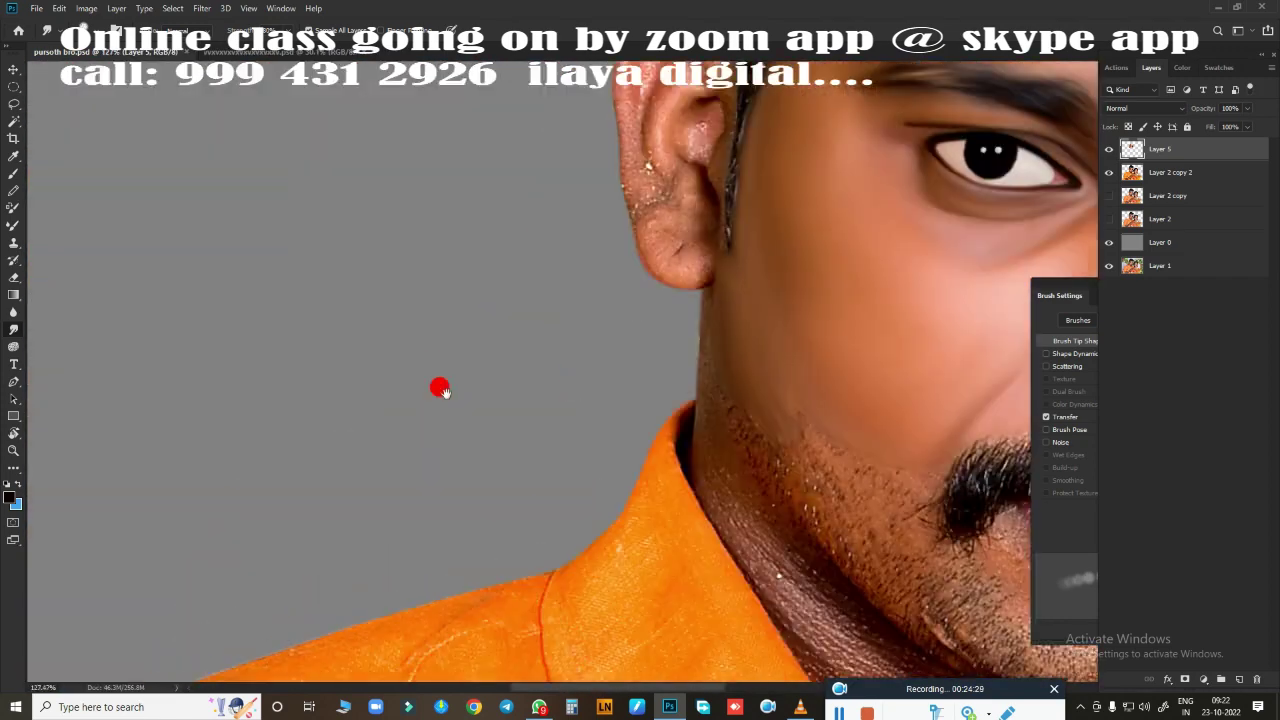
{"action": "scroll", "coordinate": [440, 390], "scroll_direction": "up", "scroll_amount": 1}
{"action": "key", "text": "alt+bracketleft"}
{"action": "scroll", "coordinate": [500, 271], "scroll_direction": "up", "scroll_amount": 3}
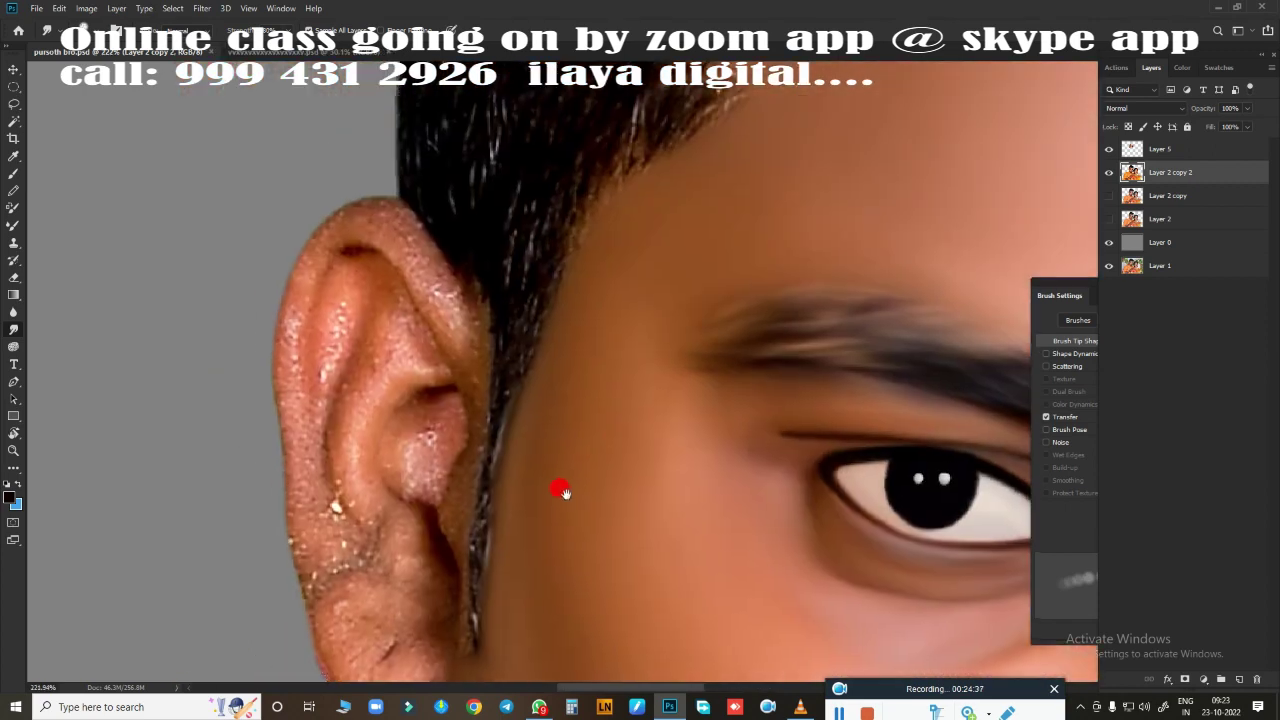
{"action": "left_click_drag", "start_coordinate": [563, 490], "coordinate": [408, 256]}
Smooth the ear's top edge, outer rim and upper skin texture
{"action": "mouse_move", "coordinate": [453, 322]}
{"action": "left_mouse_down"}
{"action": "mouse_move", "coordinate": [457, 251]}
{"action": "mouse_move", "coordinate": [374, 217]}
{"action": "mouse_move", "coordinate": [274, 274]}
{"action": "mouse_move", "coordinate": [320, 227]}
{"action": "left_mouse_up"}
{"action": "mouse_move", "coordinate": [284, 490]}
{"action": "left_mouse_down"}
{"action": "mouse_move", "coordinate": [441, 298]}
{"action": "mouse_move", "coordinate": [431, 262]}
{"action": "left_mouse_up"}
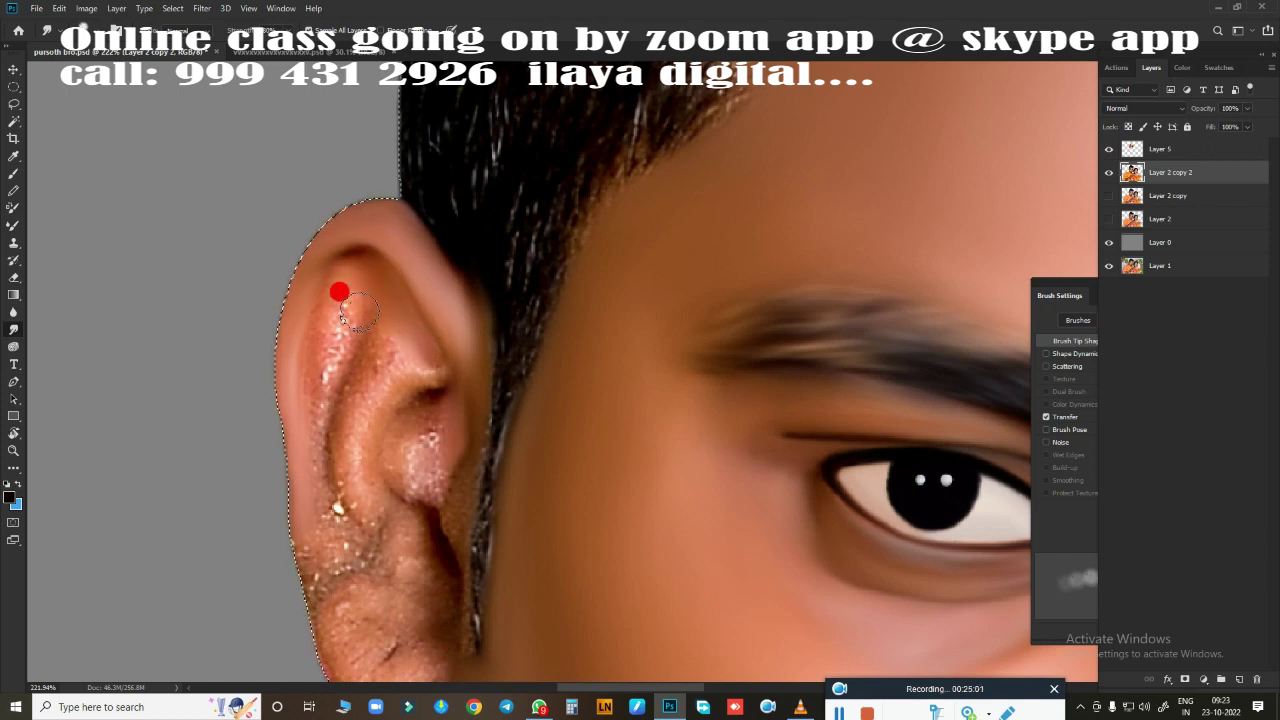
{"action": "mouse_move", "coordinate": [359, 313]}
{"action": "left_mouse_down"}
{"action": "mouse_move", "coordinate": [349, 258]}
{"action": "mouse_move", "coordinate": [331, 358]}
{"action": "mouse_move", "coordinate": [383, 373]}
{"action": "mouse_move", "coordinate": [362, 485]}
{"action": "mouse_move", "coordinate": [402, 450]}
{"action": "left_mouse_up"}
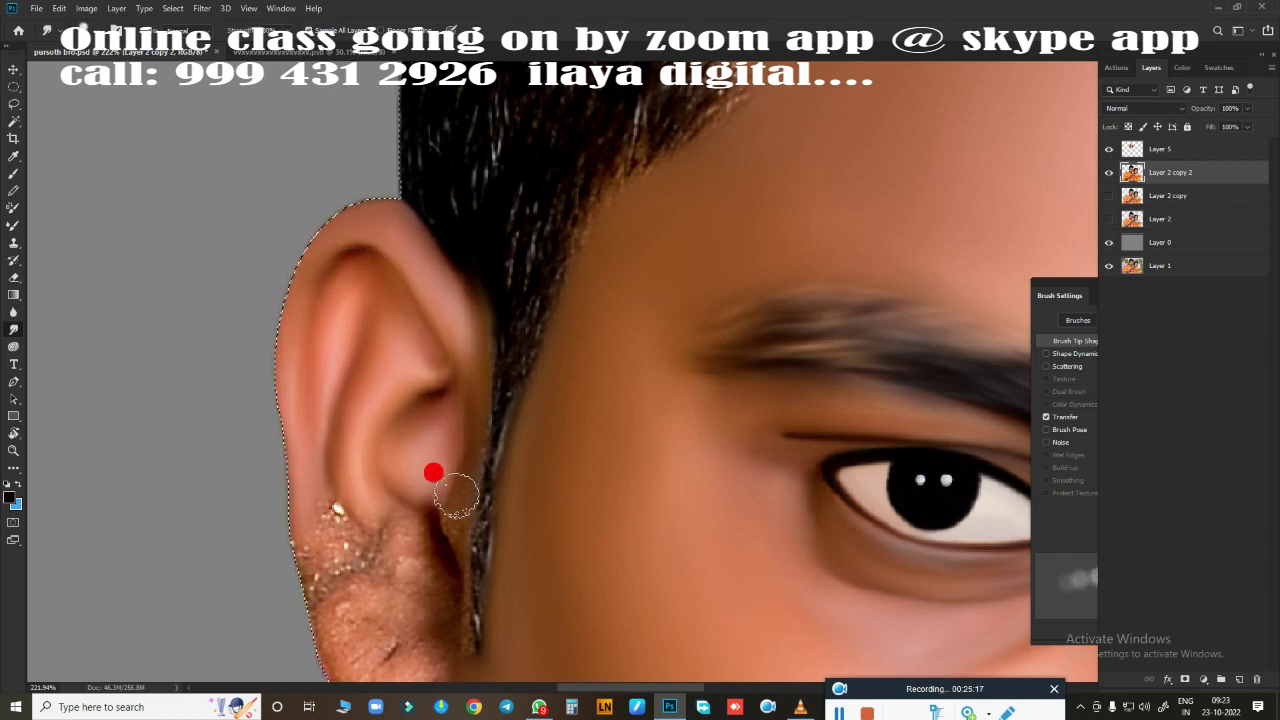
{"action": "scroll", "coordinate": [433, 472], "scroll_direction": "down", "scroll_amount": 3}
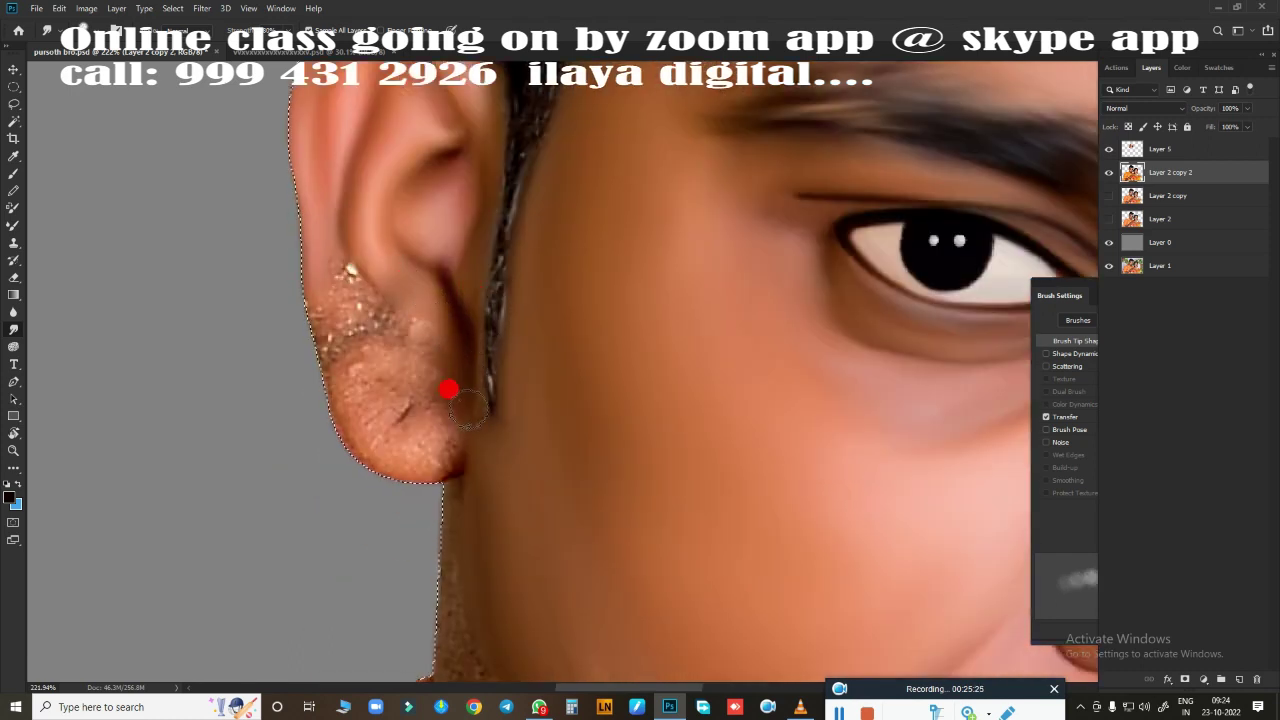
Make Layer 5 active and smooth the speckled earlobe
{"action": "left_click", "coordinate": [1182, 155]}
{"action": "mouse_move", "coordinate": [443, 363]}
{"action": "left_mouse_down"}
{"action": "mouse_move", "coordinate": [329, 254]}
{"action": "mouse_move", "coordinate": [306, 317]}
{"action": "mouse_move", "coordinate": [355, 322]}
{"action": "mouse_move", "coordinate": [360, 359]}
{"action": "mouse_move", "coordinate": [417, 358]}
{"action": "mouse_move", "coordinate": [434, 392]}
{"action": "mouse_move", "coordinate": [383, 392]}
{"action": "mouse_move", "coordinate": [376, 480]}
{"action": "mouse_move", "coordinate": [423, 423]}
{"action": "mouse_move", "coordinate": [409, 463]}
{"action": "left_mouse_up"}
{"action": "scroll", "coordinate": [409, 463], "scroll_direction": "down", "scroll_amount": 3}
Smooth the skin along the man's jaw with the blending brush on Layer 5
{"action": "mouse_move", "coordinate": [400, 317]}
{"action": "left_mouse_down"}
{"action": "mouse_move", "coordinate": [430, 300]}
{"action": "mouse_move", "coordinate": [360, 240]}
{"action": "left_mouse_up"}
{"action": "scroll", "coordinate": [370, 300], "scroll_direction": "down", "scroll_amount": 2}
{"action": "left_click_drag", "start_coordinate": [391, 366], "coordinate": [494, 538]}
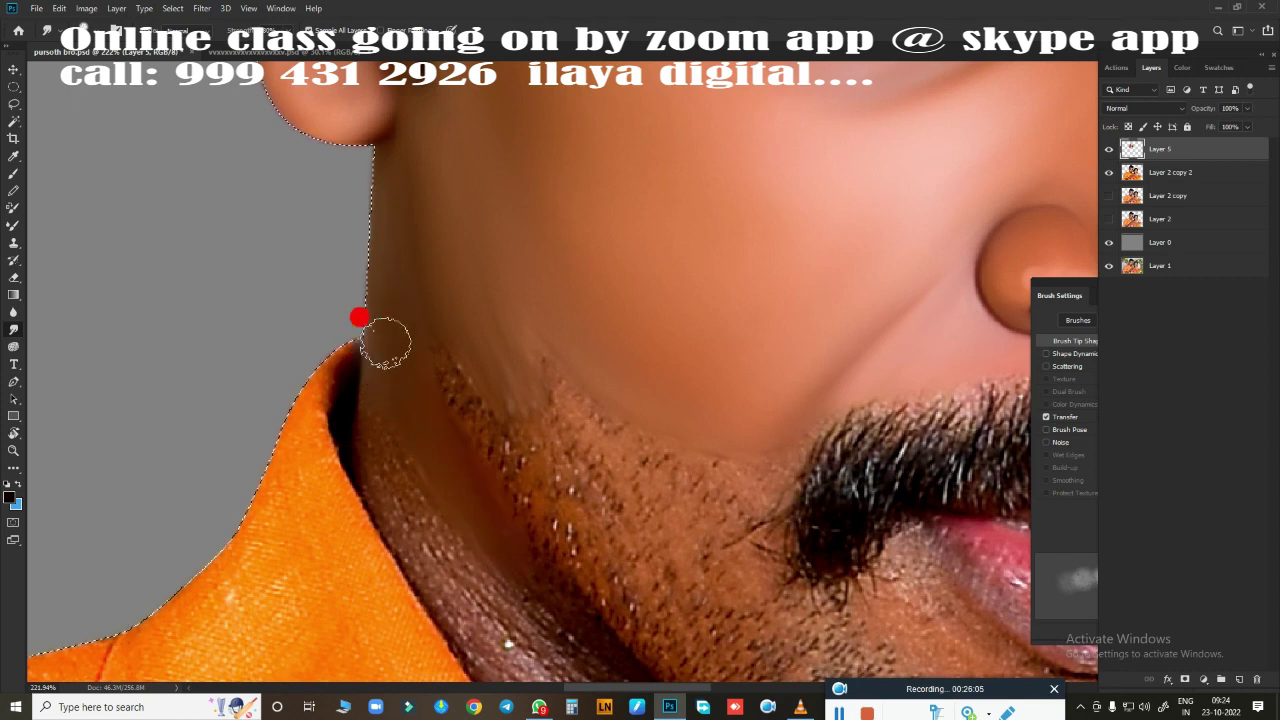
{"action": "mouse_move", "coordinate": [385, 343]}
{"action": "left_mouse_down"}
{"action": "mouse_move", "coordinate": [391, 429]}
{"action": "mouse_move", "coordinate": [357, 371]}
{"action": "mouse_move", "coordinate": [374, 374]}
{"action": "mouse_move", "coordinate": [338, 410]}
{"action": "mouse_move", "coordinate": [417, 409]}
{"action": "mouse_move", "coordinate": [337, 423]}
{"action": "mouse_move", "coordinate": [566, 651]}
{"action": "mouse_move", "coordinate": [312, 326]}
{"action": "left_mouse_up"}
{"action": "scroll", "coordinate": [391, 429], "scroll_direction": "down", "scroll_amount": 2}
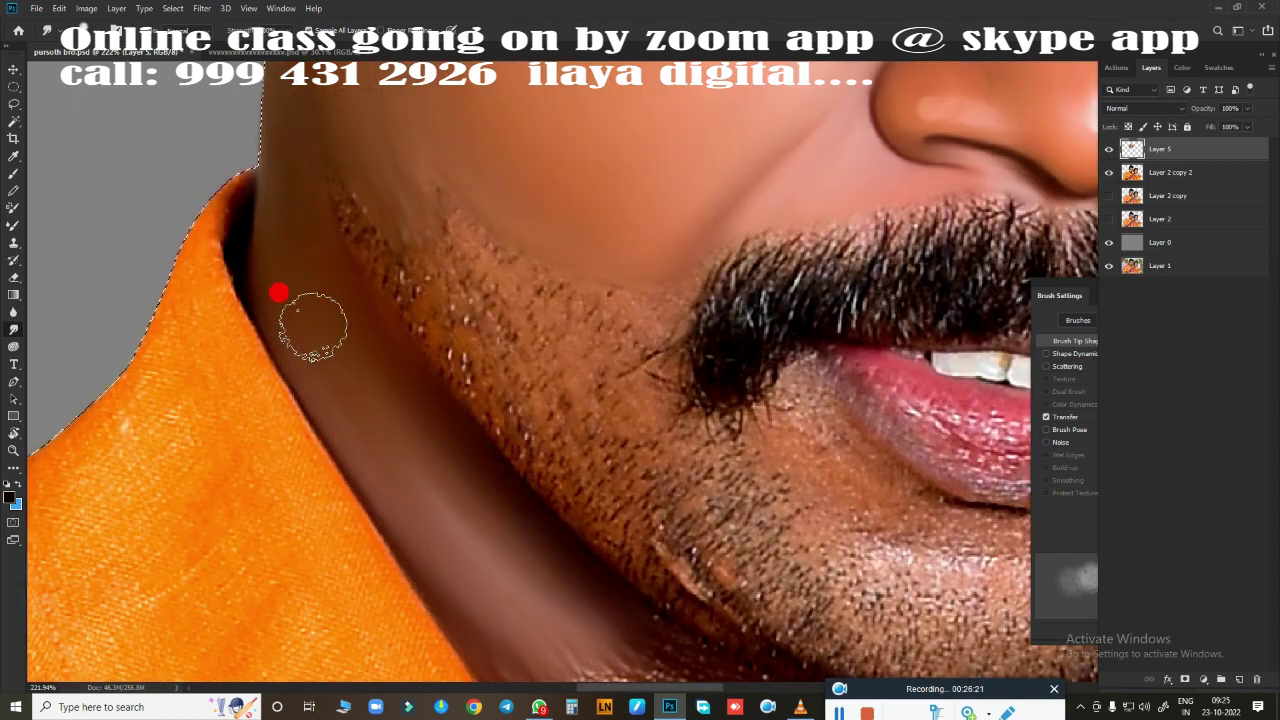
{"action": "scroll", "coordinate": [312, 326], "scroll_direction": "down", "scroll_amount": 3}
{"action": "left_click_drag", "start_coordinate": [277, 123], "coordinate": [397, 477]}
{"action": "scroll", "coordinate": [397, 477], "scroll_direction": "down", "scroll_amount": 5}
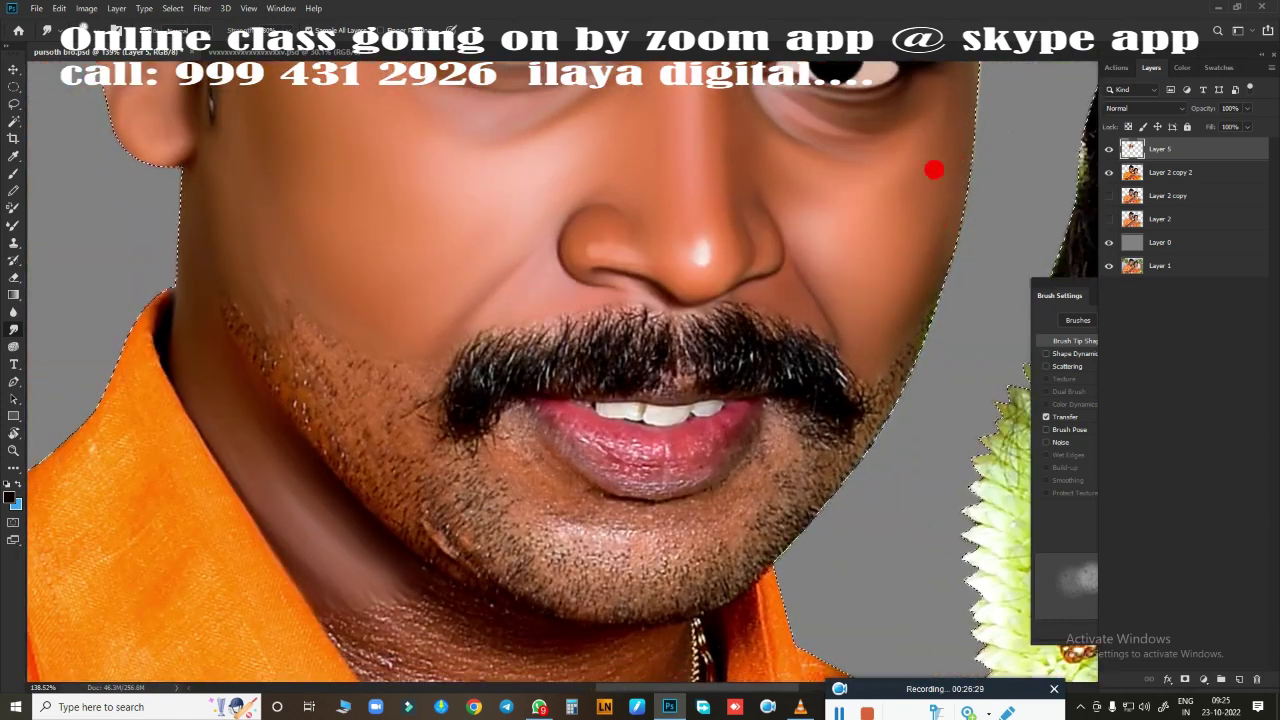
{"action": "left_click_drag", "start_coordinate": [933, 170], "coordinate": [731, 486]}
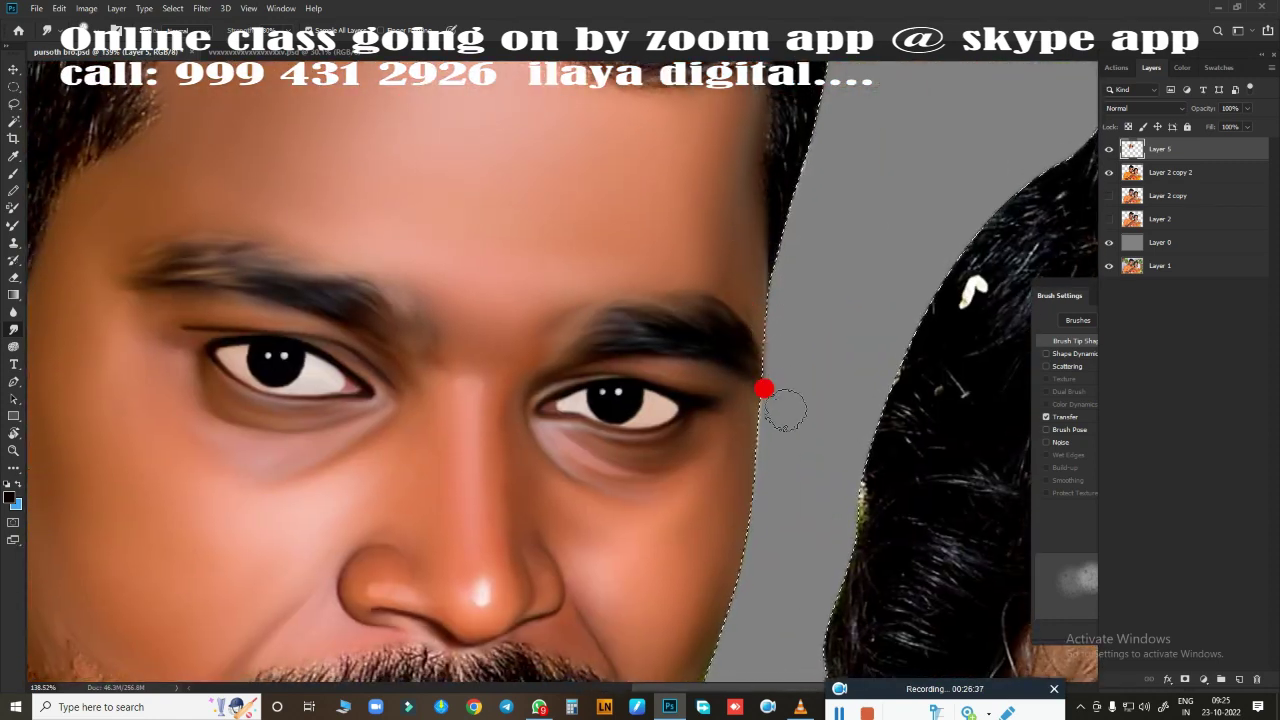
Smooth the skin under the chin and the textured neck beside the collar and chain
{"action": "scroll", "coordinate": [764, 388], "scroll_direction": "down", "scroll_amount": 3}
{"action": "scroll", "coordinate": [650, 390], "scroll_direction": "down", "scroll_amount": 3}
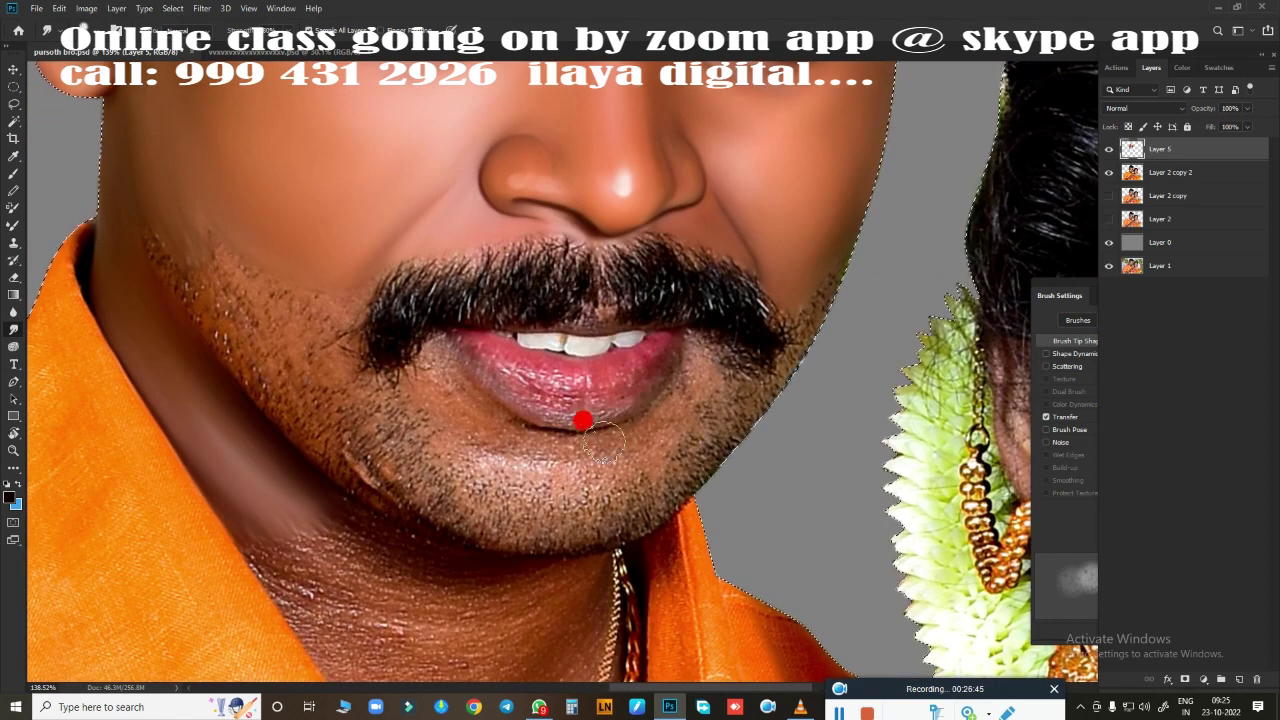
{"action": "scroll", "coordinate": [583, 420], "scroll_direction": "down", "scroll_amount": 3}
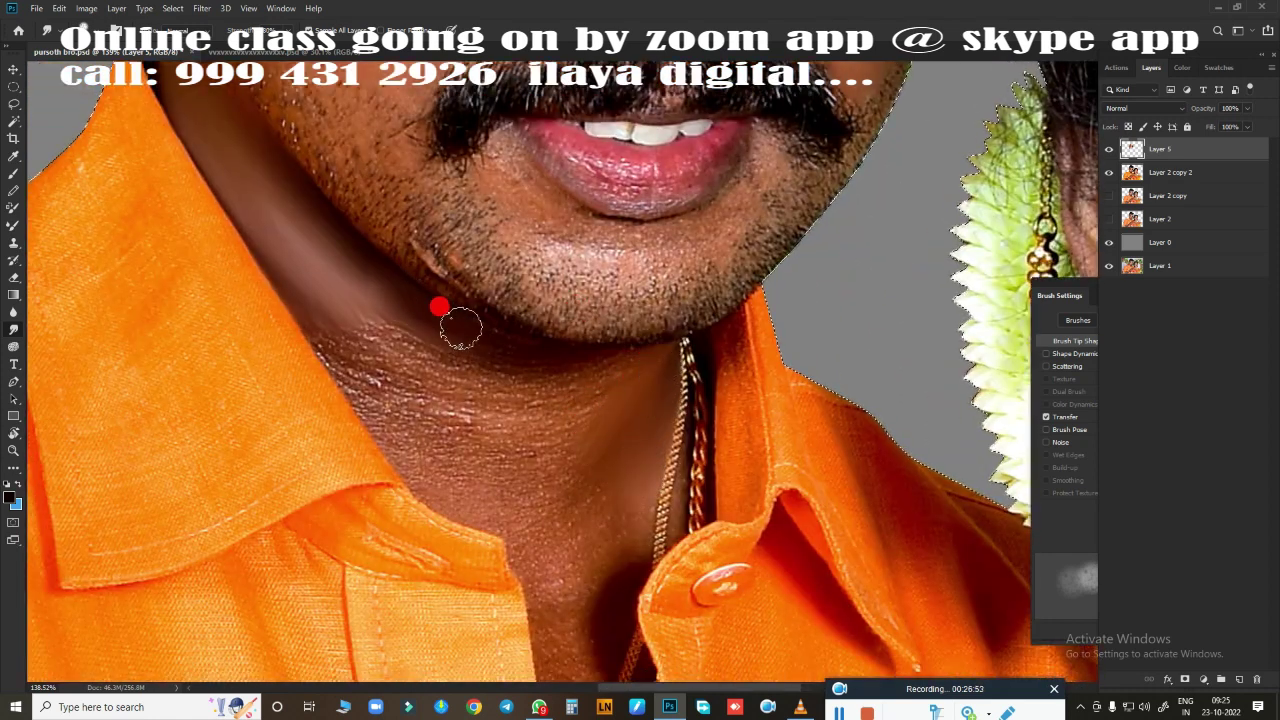
{"action": "mouse_move", "coordinate": [460, 327]}
{"action": "left_mouse_down"}
{"action": "mouse_move", "coordinate": [357, 294]}
{"action": "mouse_move", "coordinate": [331, 263]}
{"action": "mouse_move", "coordinate": [594, 385]}
{"action": "mouse_move", "coordinate": [448, 469]}
{"action": "mouse_move", "coordinate": [569, 466]}
{"action": "mouse_move", "coordinate": [489, 429]}
{"action": "mouse_move", "coordinate": [680, 455]}
{"action": "mouse_move", "coordinate": [680, 468]}
{"action": "left_mouse_up"}
{"action": "left_click_drag", "start_coordinate": [667, 523], "coordinate": [720, 286]}
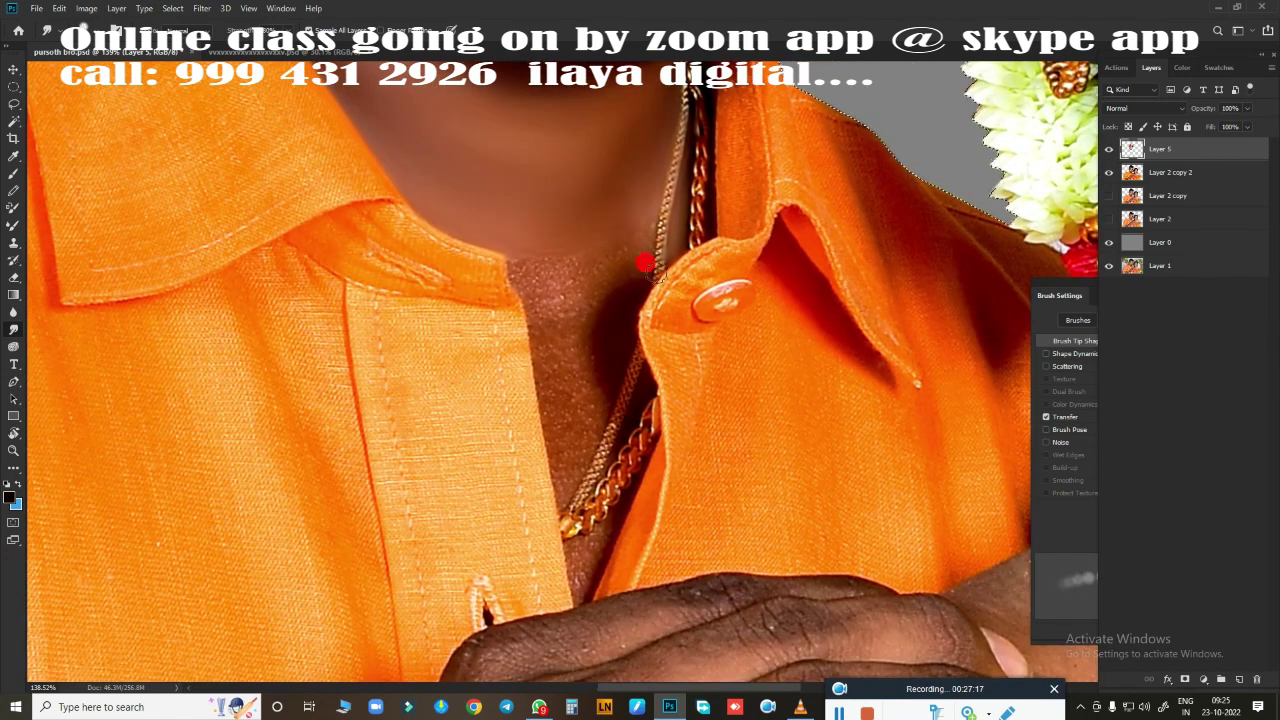
{"action": "mouse_move", "coordinate": [515, 257]}
{"action": "left_mouse_down"}
{"action": "mouse_move", "coordinate": [589, 271]}
{"action": "mouse_move", "coordinate": [540, 431]}
{"action": "mouse_move", "coordinate": [557, 558]}
{"action": "left_mouse_up"}
{"action": "scroll", "coordinate": [537, 526], "scroll_direction": "down", "scroll_amount": 3}
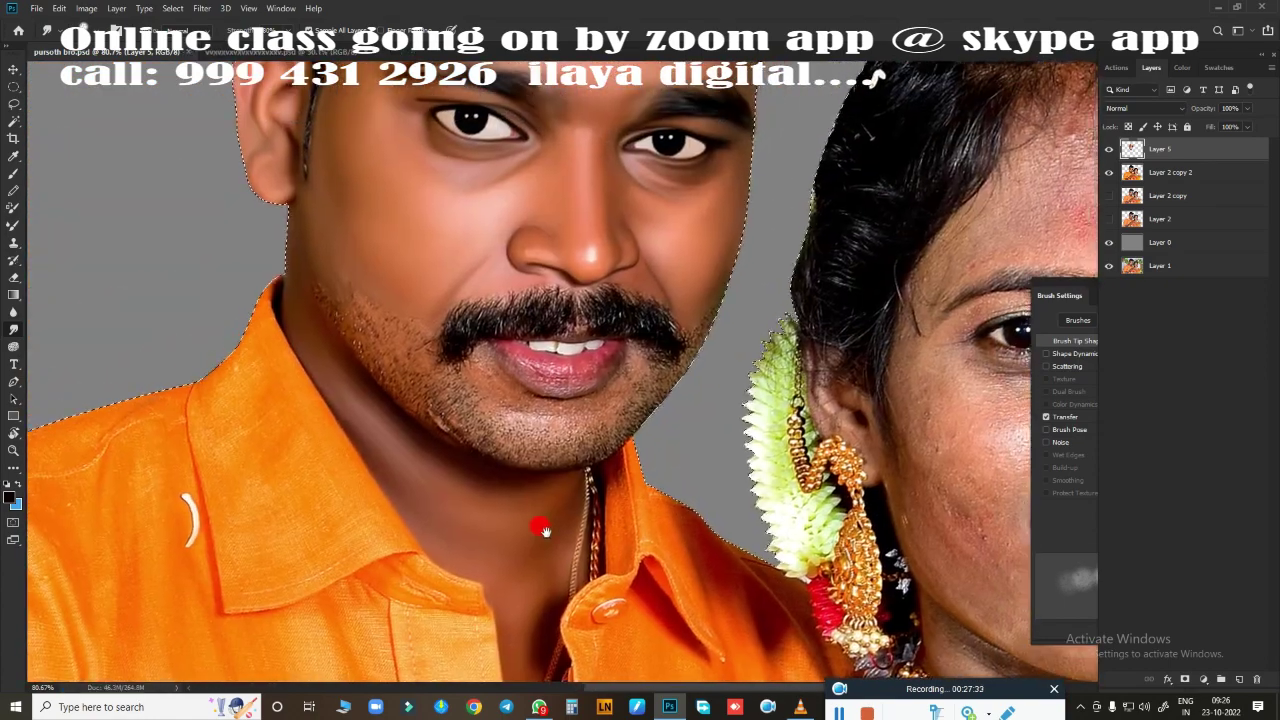
{"action": "scroll", "coordinate": [571, 400], "scroll_direction": "up", "scroll_amount": 4}
{"action": "scroll", "coordinate": [637, 444], "scroll_direction": "up", "scroll_amount": 2}
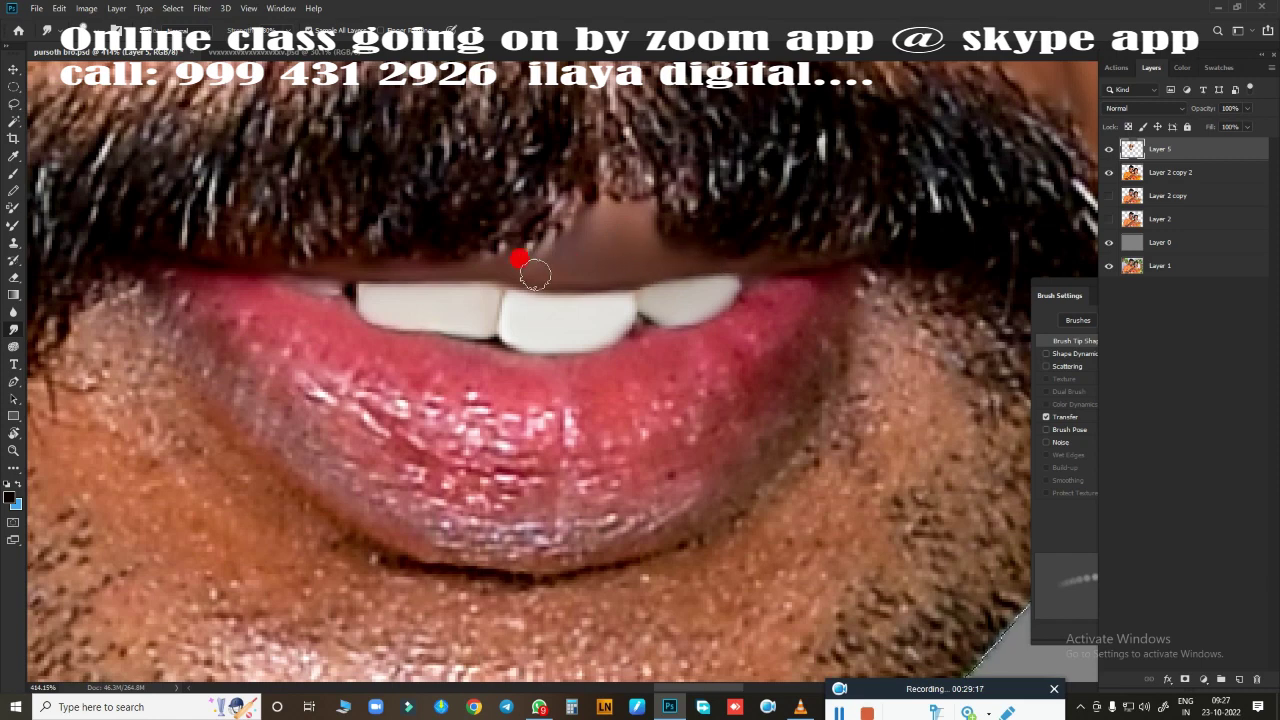
{"action": "key", "text": "ctrl+0"}
{"action": "key", "text": "bracketright"}
{"action": "key", "text": "bracketright"}
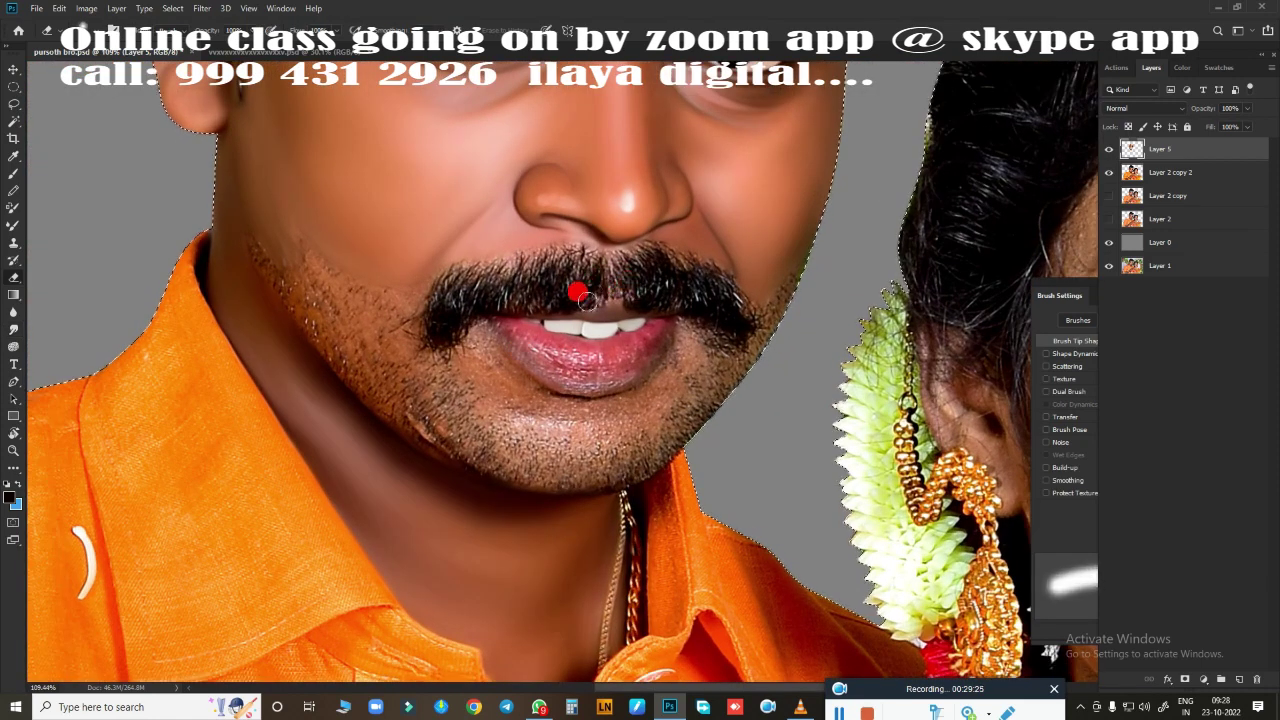
{"action": "scroll", "coordinate": [580, 380], "scroll_direction": "up", "scroll_amount": 3}
{"action": "scroll", "coordinate": [603, 346], "scroll_direction": "up", "scroll_amount": 2}
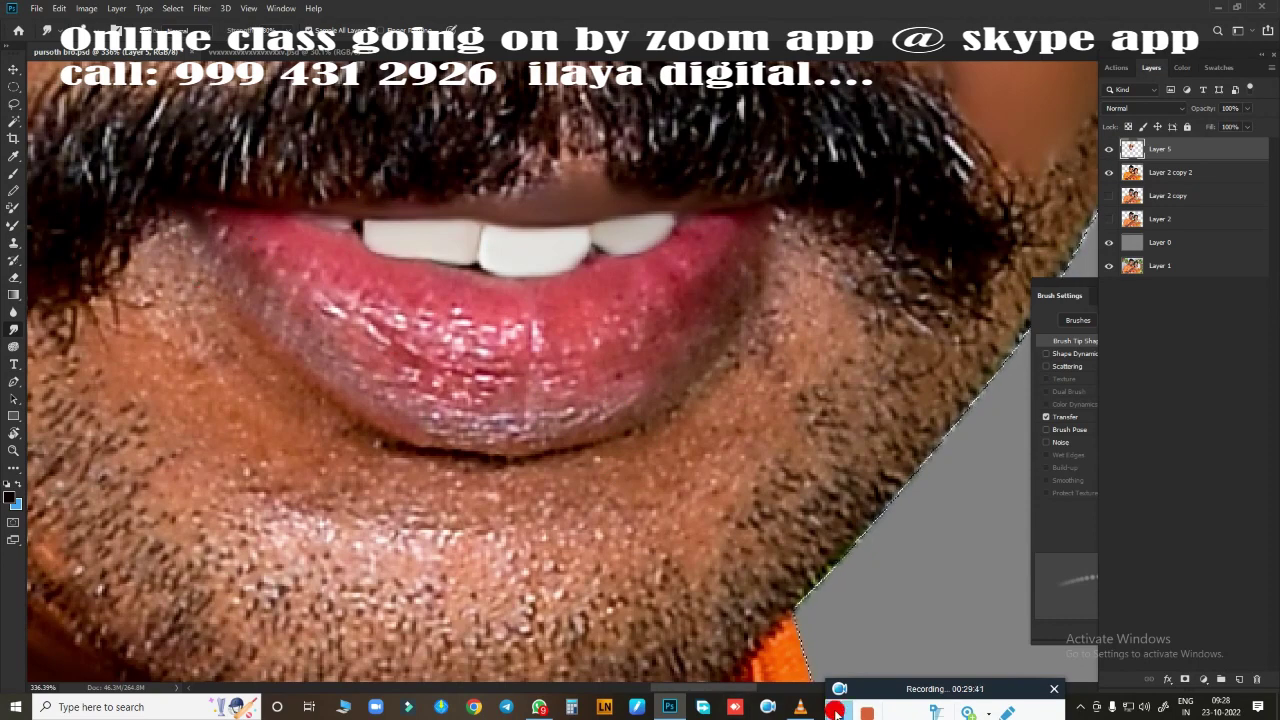
{"action": "scroll", "coordinate": [591, 457], "scroll_direction": "down", "scroll_amount": 3}
{"action": "scroll", "coordinate": [733, 270], "scroll_direction": "up", "scroll_amount": 3}
Blend away the lower lip's sparkles, add lighter pink highlights to its centre, and soften its bottom edge
{"action": "scroll", "coordinate": [733, 270], "scroll_direction": "up", "scroll_amount": 1}
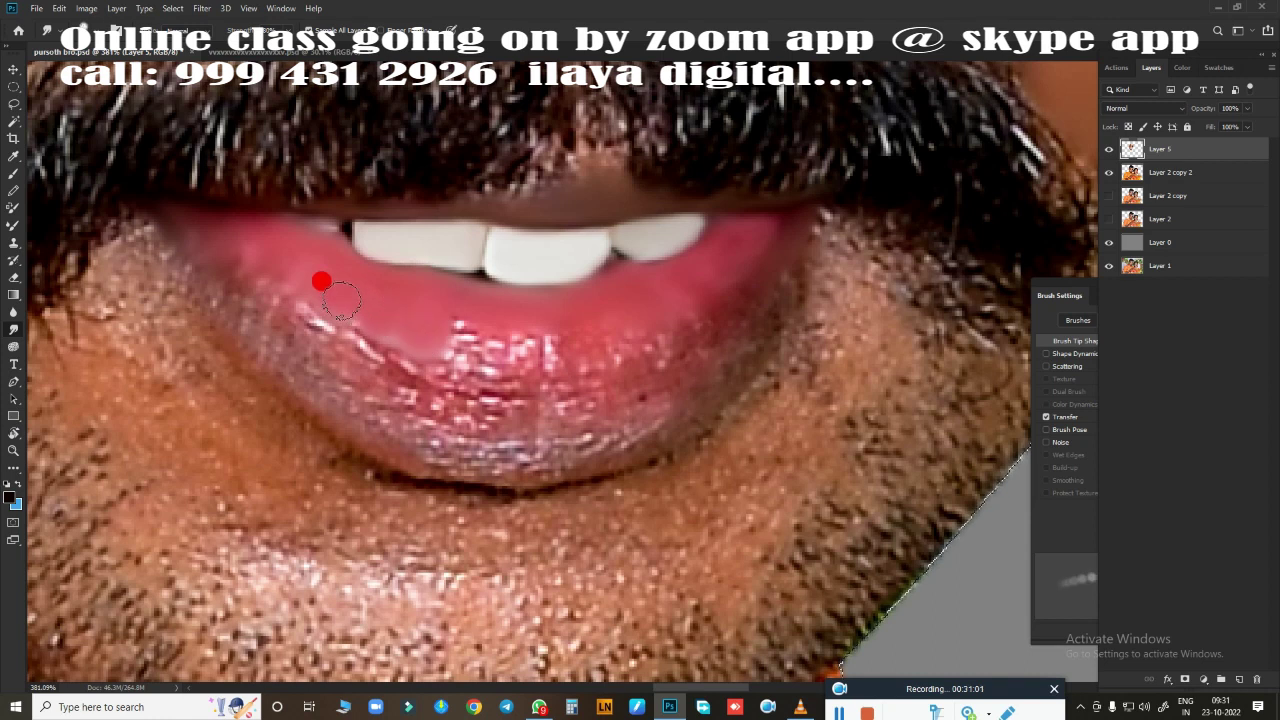
{"action": "mouse_move", "coordinate": [340, 298]}
{"action": "left_mouse_down"}
{"action": "mouse_move", "coordinate": [465, 342]}
{"action": "mouse_move", "coordinate": [479, 325]}
{"action": "mouse_move", "coordinate": [497, 355]}
{"action": "mouse_move", "coordinate": [561, 322]}
{"action": "left_mouse_up"}
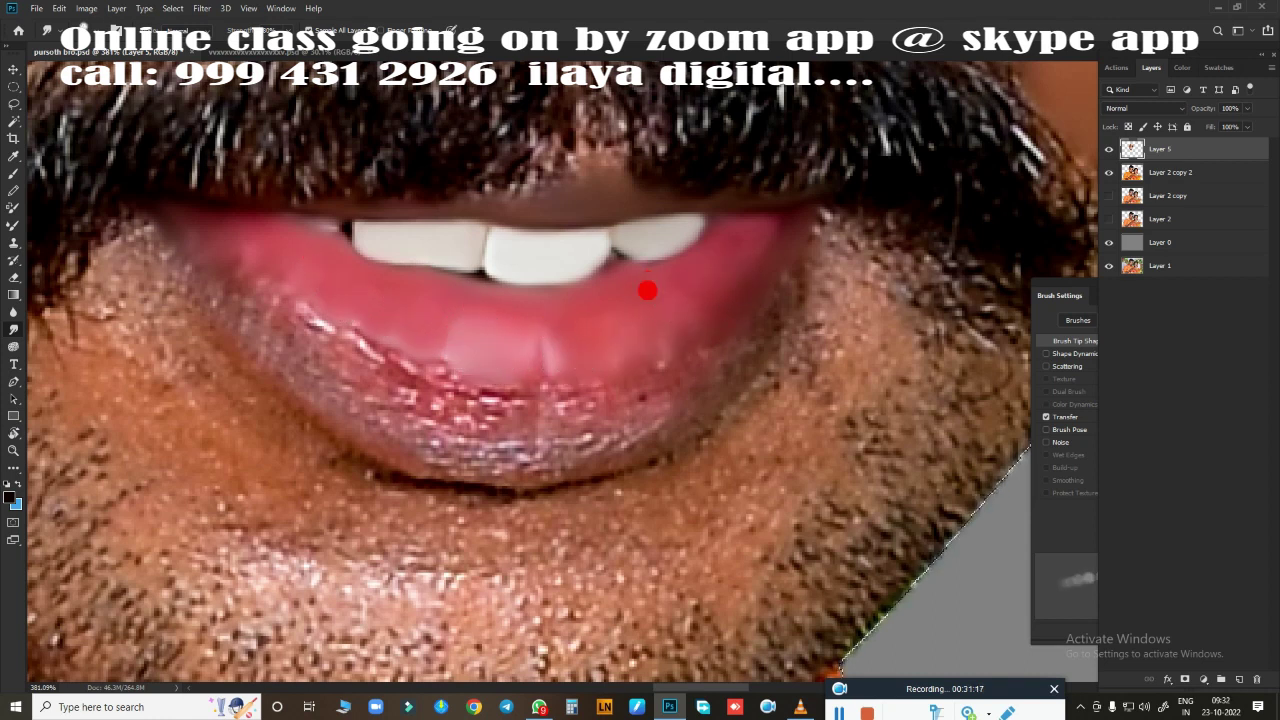
{"action": "left_click_drag", "start_coordinate": [367, 353], "coordinate": [491, 417]}
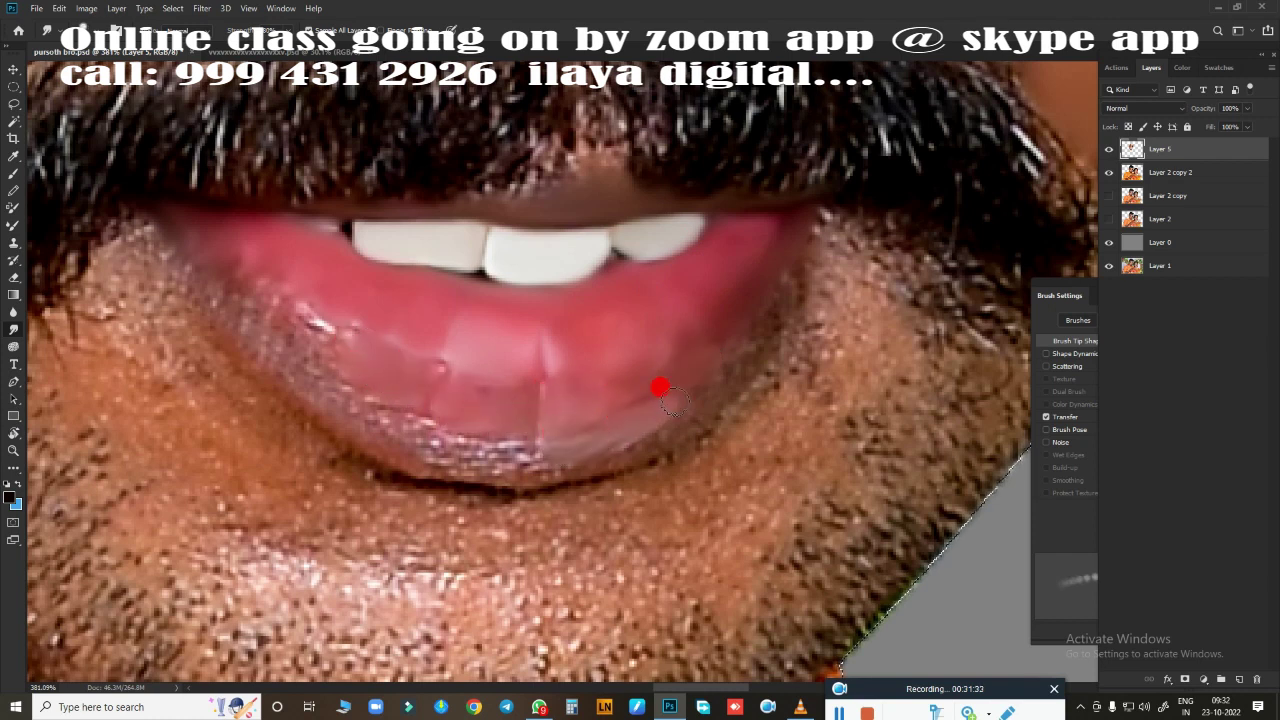
{"action": "left_click_drag", "start_coordinate": [443, 428], "coordinate": [509, 434]}
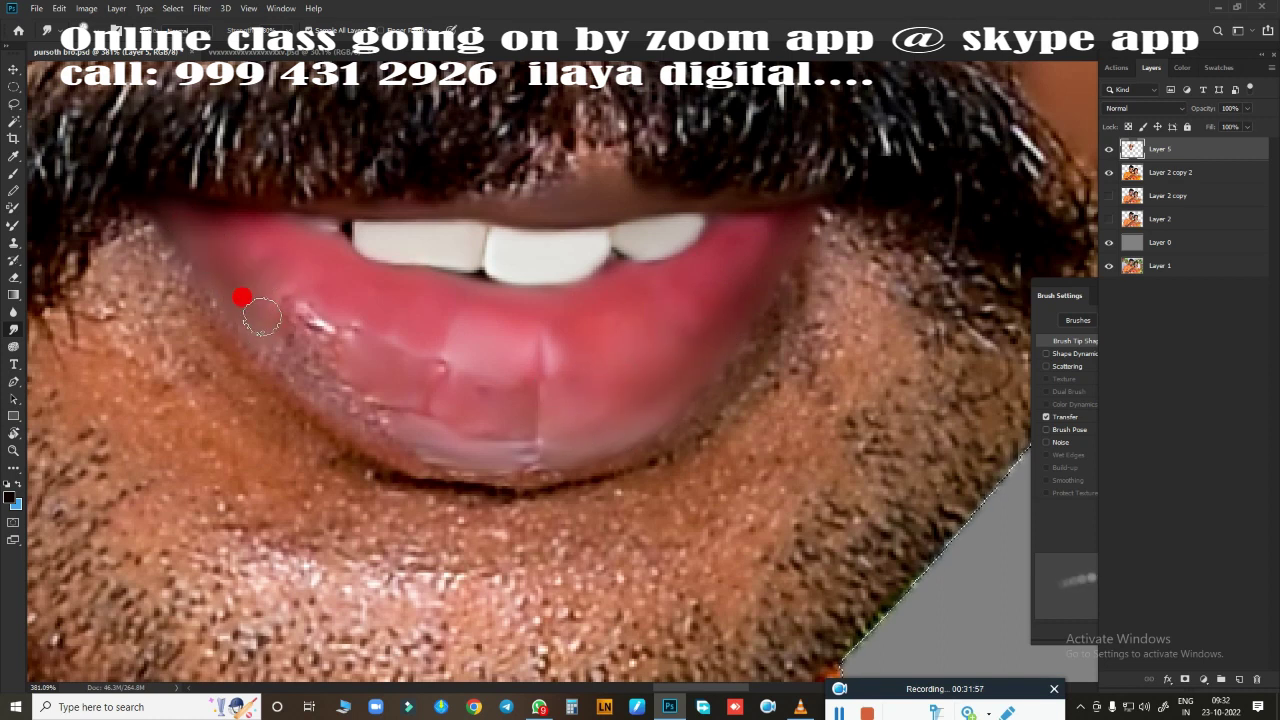
{"action": "left_click_drag", "start_coordinate": [262, 316], "coordinate": [285, 334]}
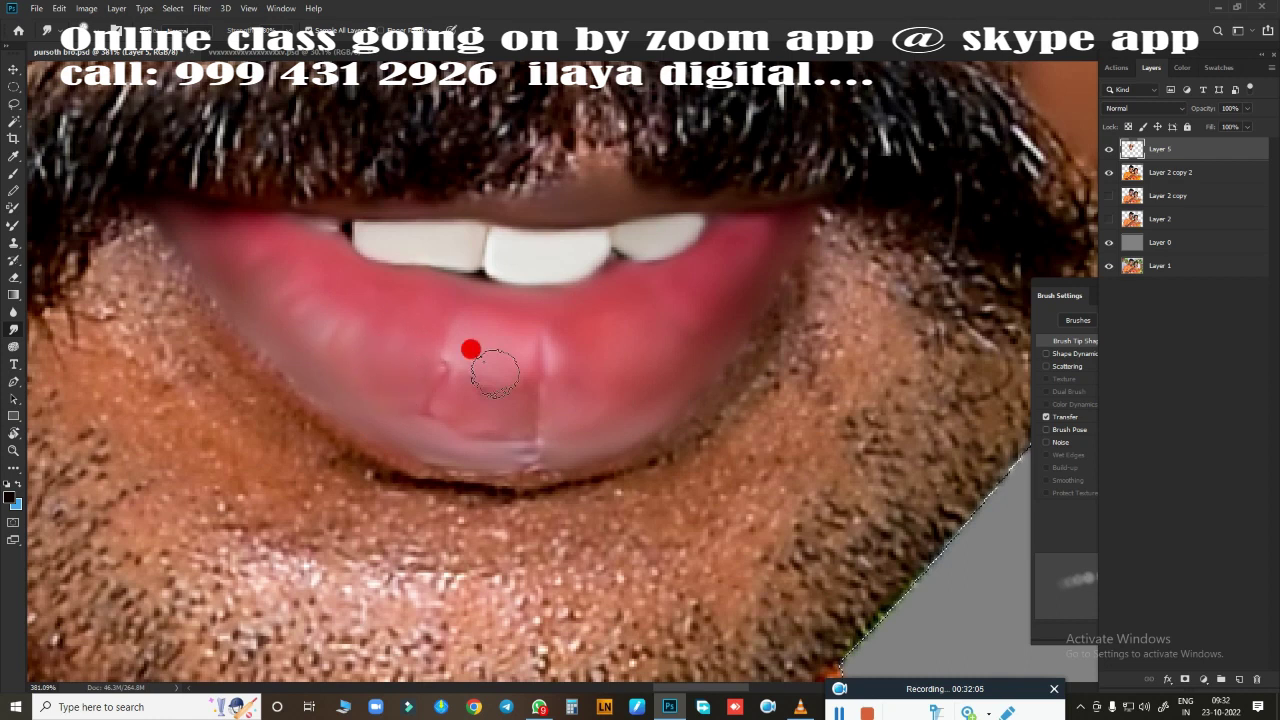
{"action": "left_click_drag", "start_coordinate": [494, 373], "coordinate": [565, 350]}
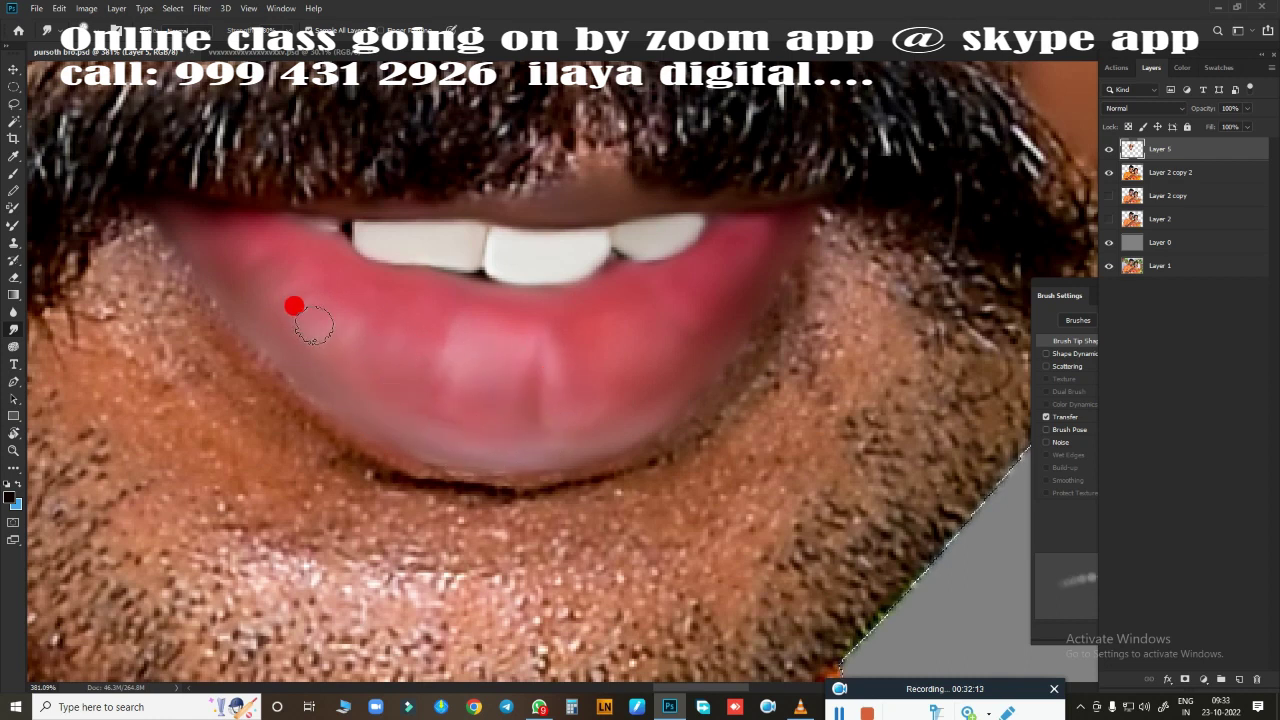
{"action": "mouse_move", "coordinate": [466, 367]}
{"action": "left_mouse_down"}
{"action": "mouse_move", "coordinate": [627, 345]}
{"action": "mouse_move", "coordinate": [695, 313]}
{"action": "mouse_move", "coordinate": [694, 420]}
{"action": "mouse_move", "coordinate": [743, 383]}
{"action": "mouse_move", "coordinate": [649, 366]}
{"action": "mouse_move", "coordinate": [668, 364]}
{"action": "mouse_move", "coordinate": [754, 194]}
{"action": "mouse_move", "coordinate": [706, 189]}
{"action": "mouse_move", "coordinate": [788, 215]}
{"action": "mouse_move", "coordinate": [860, 214]}
{"action": "mouse_move", "coordinate": [789, 189]}
{"action": "mouse_move", "coordinate": [783, 160]}
{"action": "mouse_move", "coordinate": [798, 237]}
{"action": "mouse_move", "coordinate": [657, 291]}
{"action": "mouse_move", "coordinate": [780, 177]}
{"action": "mouse_move", "coordinate": [720, 251]}
{"action": "left_mouse_up"}
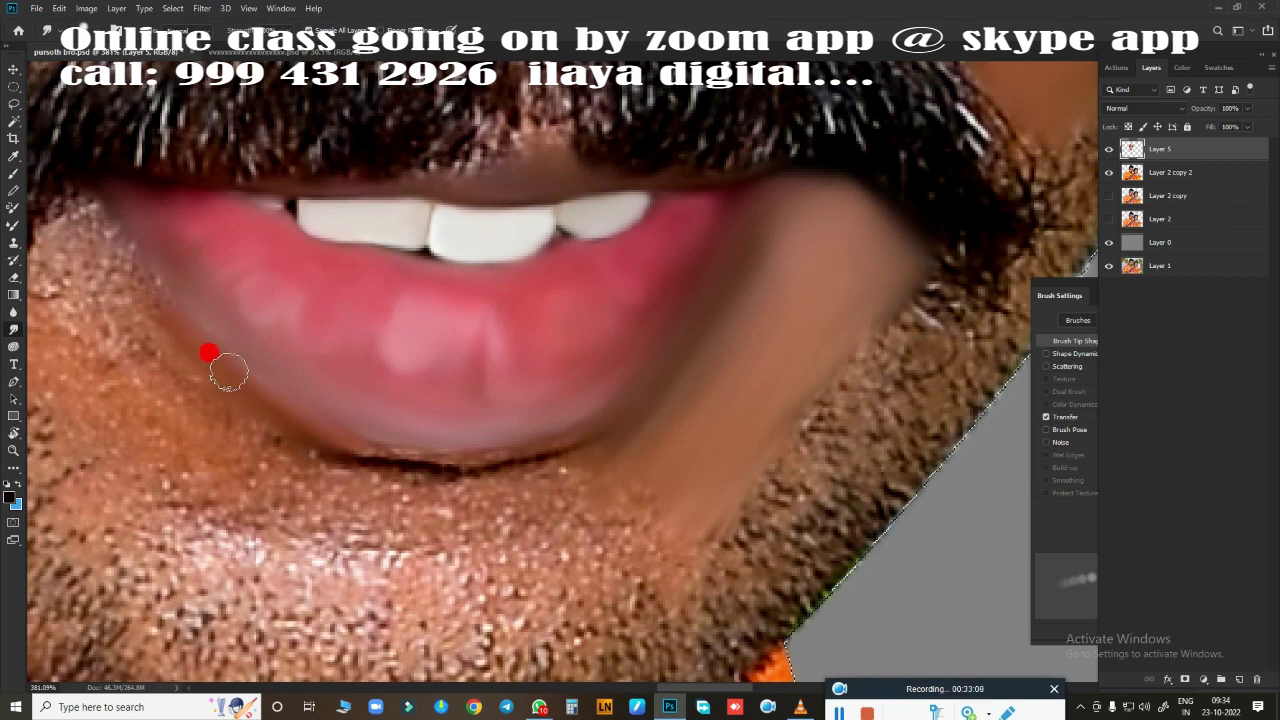
{"action": "mouse_move", "coordinate": [228, 372]}
{"action": "left_mouse_down"}
{"action": "mouse_move", "coordinate": [514, 457]}
{"action": "mouse_move", "coordinate": [606, 406]}
{"action": "mouse_move", "coordinate": [467, 462]}
{"action": "left_mouse_up"}
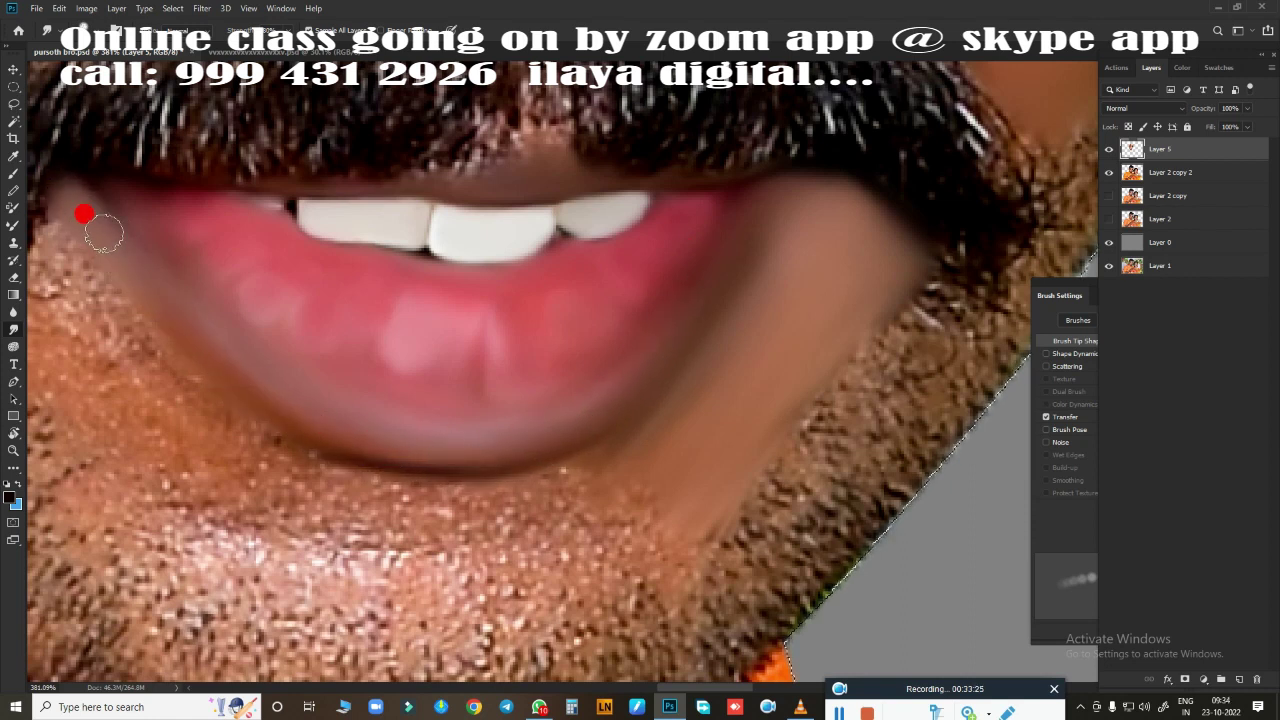
Smooth the stubble at the left lip corner, below the lower lip, and along both jaws and chin
{"action": "scroll", "coordinate": [600, 368], "scroll_direction": "down", "scroll_amount": 3}
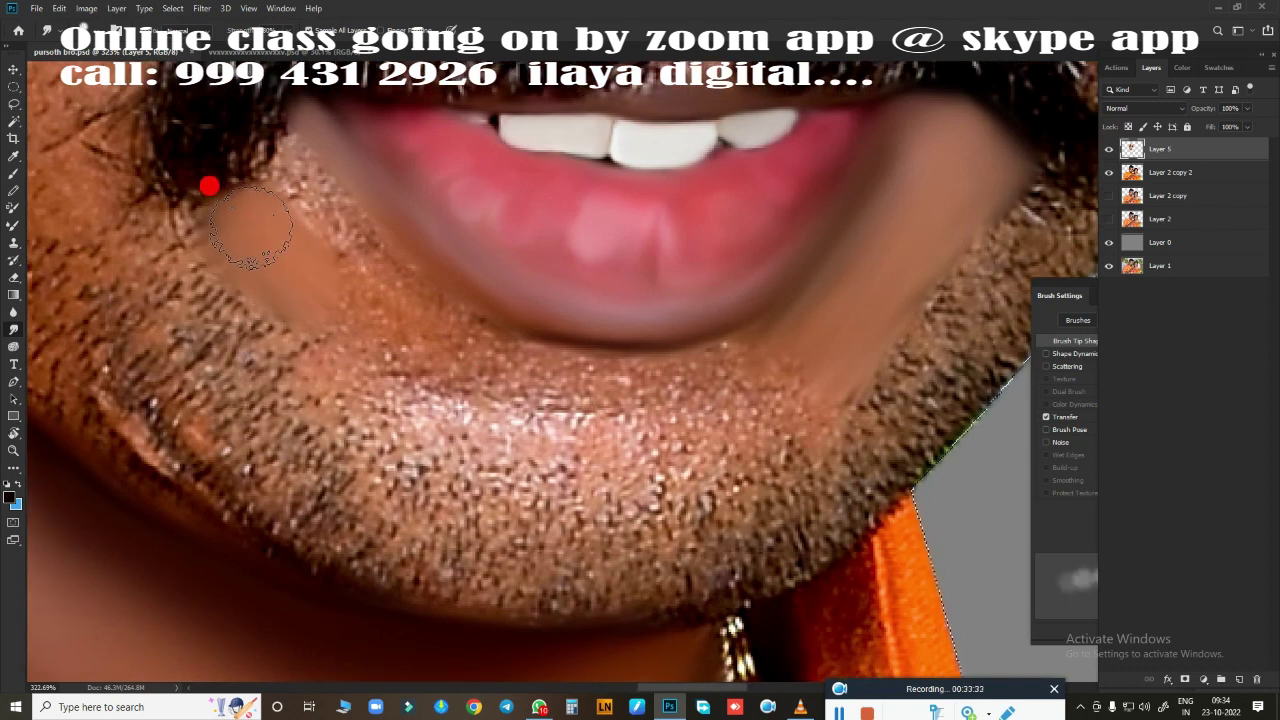
{"action": "mouse_move", "coordinate": [356, 268]}
{"action": "left_mouse_down"}
{"action": "mouse_move", "coordinate": [337, 223]}
{"action": "mouse_move", "coordinate": [286, 186]}
{"action": "mouse_move", "coordinate": [243, 200]}
{"action": "mouse_move", "coordinate": [365, 323]}
{"action": "mouse_move", "coordinate": [586, 371]}
{"action": "mouse_move", "coordinate": [811, 323]}
{"action": "mouse_move", "coordinate": [935, 148]}
{"action": "left_mouse_up"}
{"action": "mouse_move", "coordinate": [434, 331]}
{"action": "left_mouse_down"}
{"action": "mouse_move", "coordinate": [600, 449]}
{"action": "mouse_move", "coordinate": [396, 415]}
{"action": "left_mouse_up"}
{"action": "mouse_move", "coordinate": [160, 390]}
{"action": "left_mouse_down"}
{"action": "mouse_move", "coordinate": [263, 443]}
{"action": "mouse_move", "coordinate": [600, 566]}
{"action": "mouse_move", "coordinate": [720, 585]}
{"action": "left_mouse_up"}
{"action": "mouse_move", "coordinate": [902, 375]}
{"action": "left_mouse_down"}
{"action": "mouse_move", "coordinate": [851, 443]}
{"action": "mouse_move", "coordinate": [434, 560]}
{"action": "mouse_move", "coordinate": [857, 383]}
{"action": "mouse_move", "coordinate": [701, 460]}
{"action": "mouse_move", "coordinate": [171, 371]}
{"action": "mouse_move", "coordinate": [129, 271]}
{"action": "mouse_move", "coordinate": [200, 300]}
{"action": "mouse_move", "coordinate": [218, 277]}
{"action": "left_mouse_up"}
Paint out the stubble and jaw texture below the mustache's right end
{"action": "scroll", "coordinate": [400, 457], "scroll_direction": "up", "scroll_amount": 2}
{"action": "scroll", "coordinate": [400, 457], "scroll_direction": "right", "scroll_amount": 3}
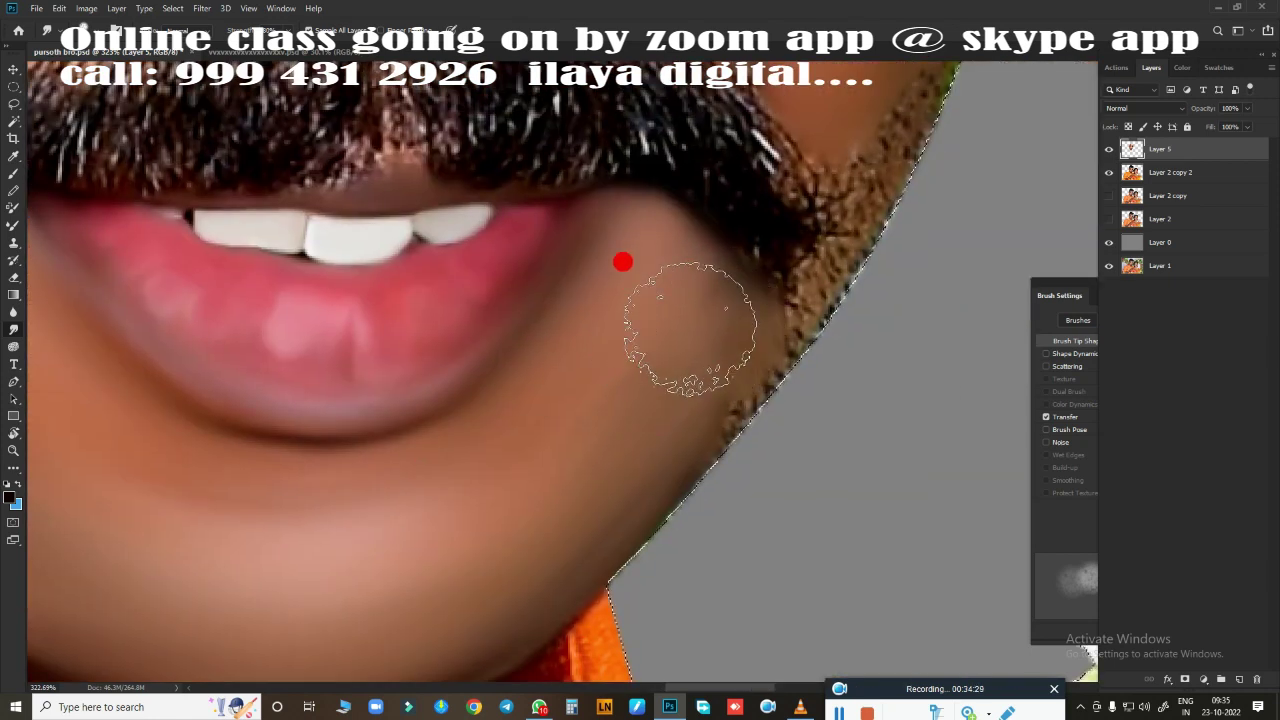
{"action": "scroll", "coordinate": [627, 480], "scroll_direction": "up", "scroll_amount": 2}
{"action": "scroll", "coordinate": [723, 423], "scroll_direction": "up", "scroll_amount": 2}
{"action": "scroll", "coordinate": [723, 423], "scroll_direction": "right", "scroll_amount": 2}
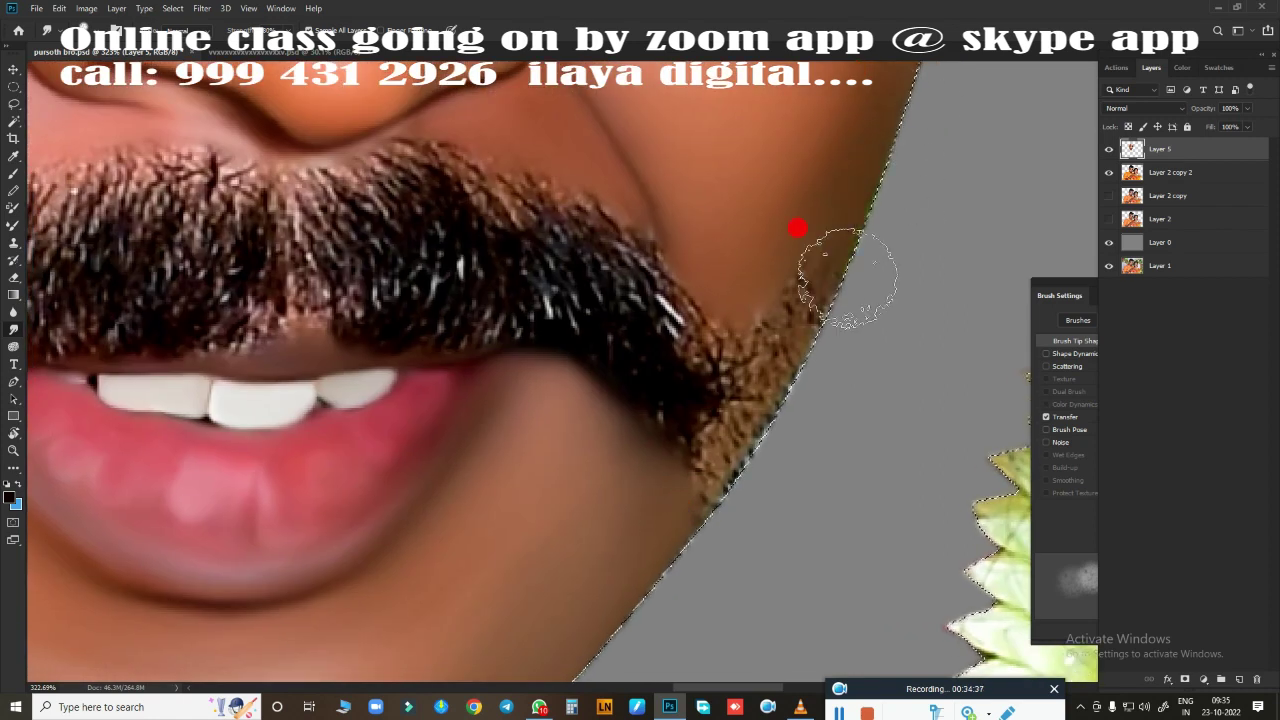
{"action": "left_click_drag", "start_coordinate": [721, 296], "coordinate": [720, 337]}
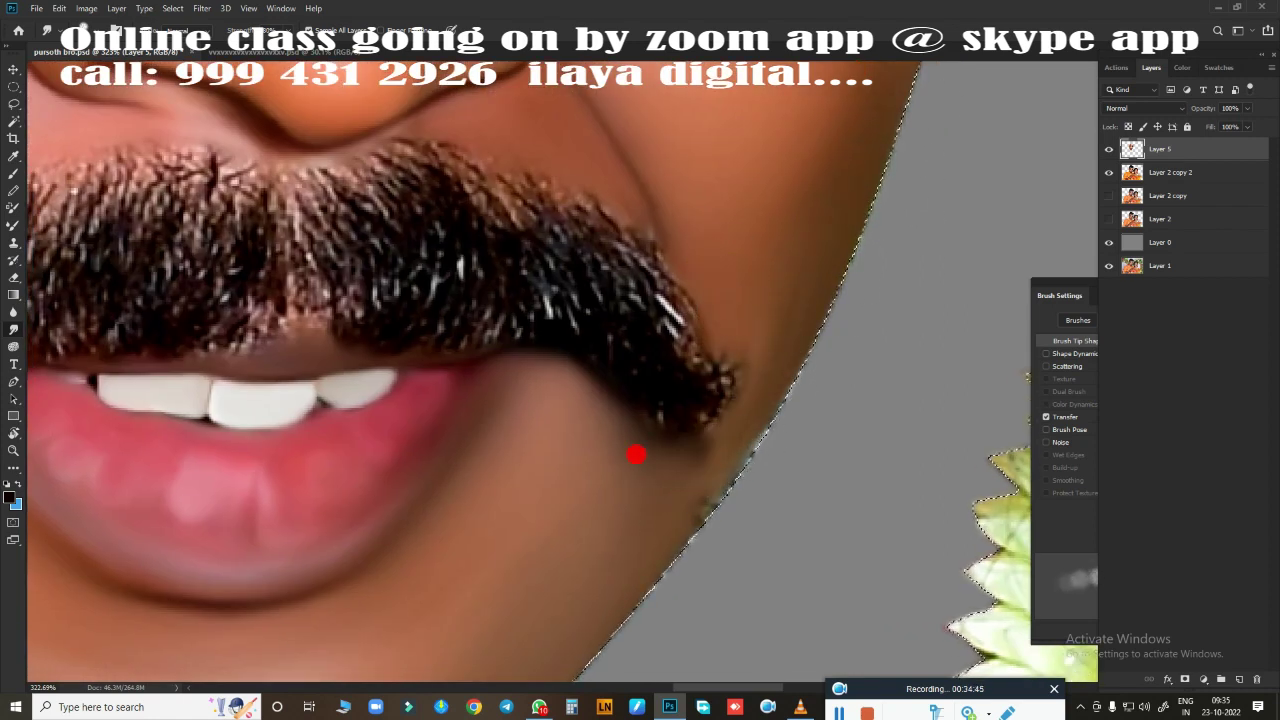
{"action": "mouse_move", "coordinate": [667, 484]}
{"action": "left_mouse_down"}
{"action": "mouse_move", "coordinate": [767, 437]}
{"action": "mouse_move", "coordinate": [814, 243]}
{"action": "left_mouse_up"}
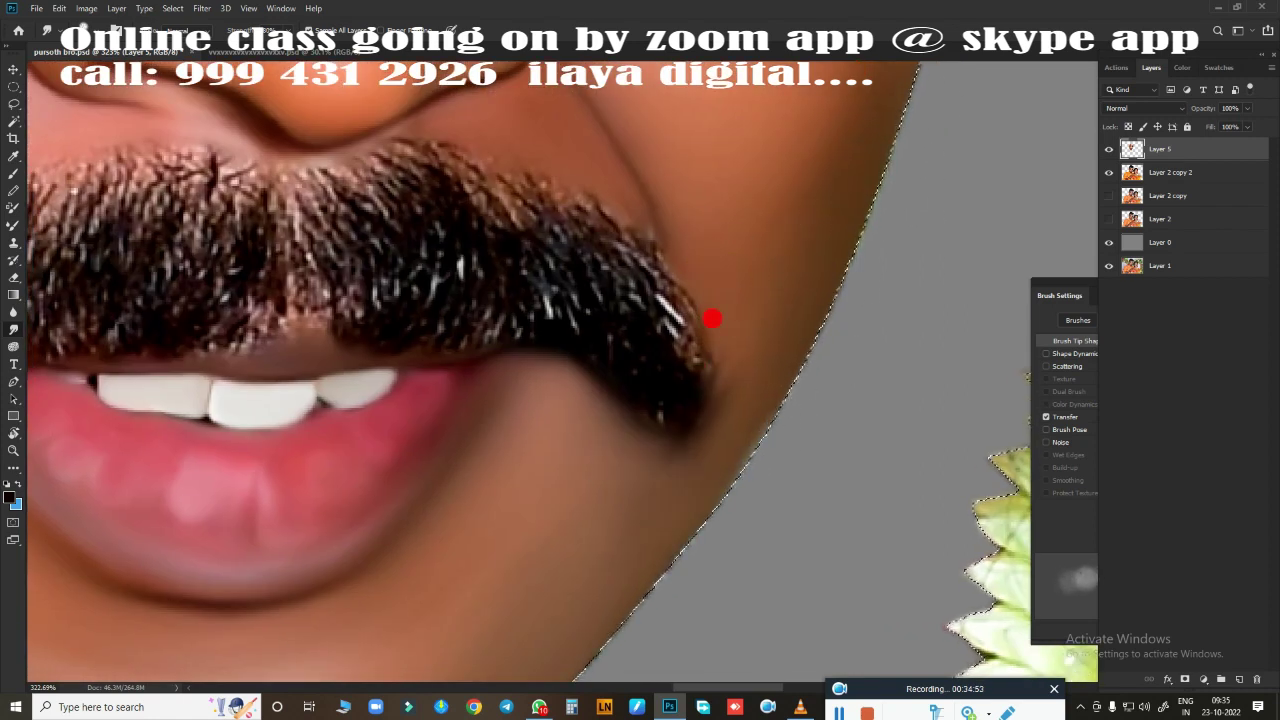
Smooth the stubble on the cheek and the patch left of the mustache
{"action": "left_click_drag", "start_coordinate": [676, 469], "coordinate": [1034, 309]}
{"action": "left_click_drag", "start_coordinate": [357, 557], "coordinate": [257, 300]}
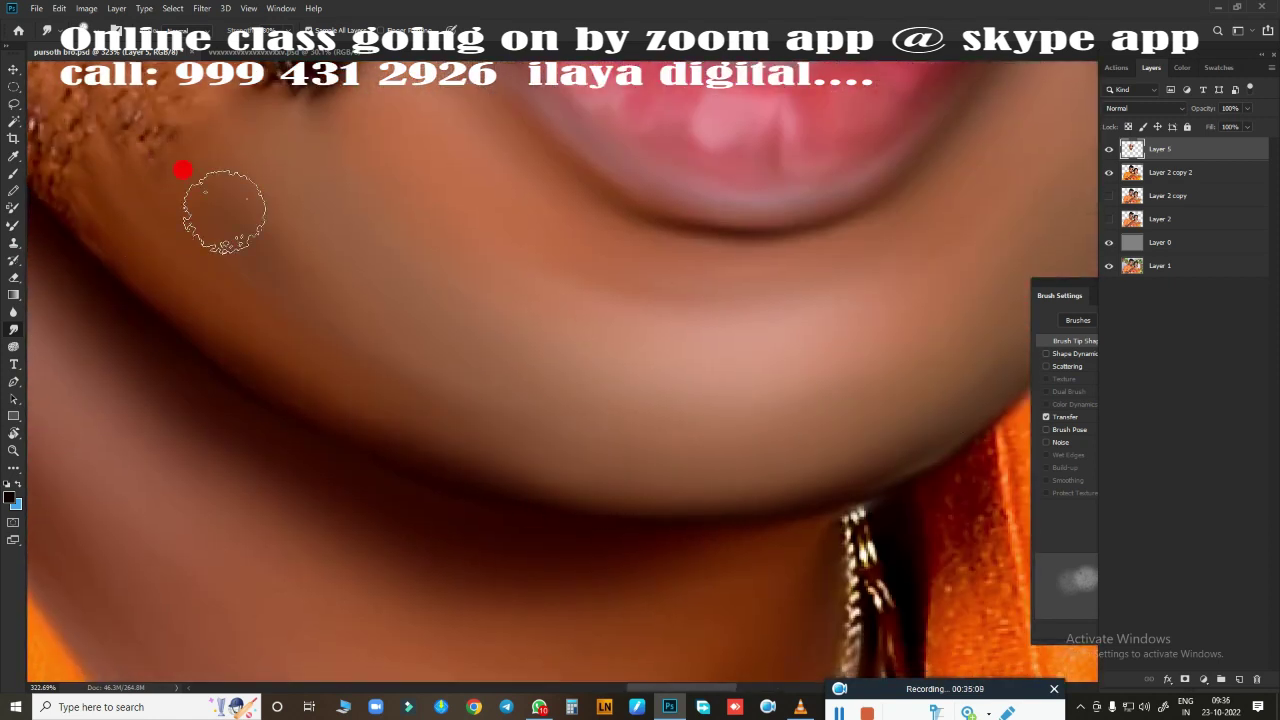
{"action": "scroll", "coordinate": [496, 427], "scroll_direction": "down", "scroll_amount": 3}
{"action": "scroll", "coordinate": [766, 526], "scroll_direction": "down", "scroll_amount": 3}
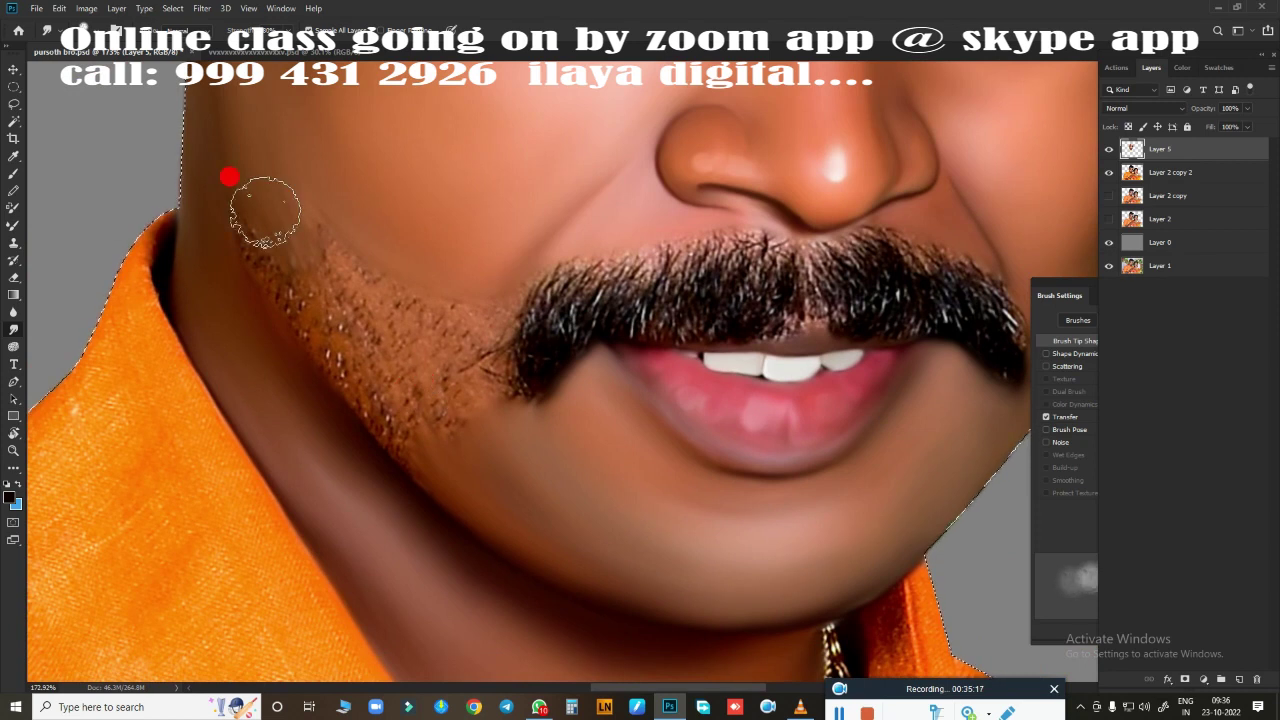
{"action": "mouse_move", "coordinate": [284, 246]}
{"action": "left_mouse_down"}
{"action": "mouse_move", "coordinate": [340, 346]}
{"action": "mouse_move", "coordinate": [408, 353]}
{"action": "mouse_move", "coordinate": [384, 279]}
{"action": "left_mouse_up"}
{"action": "mouse_move", "coordinate": [294, 163]}
{"action": "left_mouse_down"}
{"action": "mouse_move", "coordinate": [457, 323]}
{"action": "mouse_move", "coordinate": [457, 389]}
{"action": "mouse_move", "coordinate": [529, 274]}
{"action": "mouse_move", "coordinate": [514, 337]}
{"action": "mouse_move", "coordinate": [480, 383]}
{"action": "mouse_move", "coordinate": [437, 354]}
{"action": "left_mouse_up"}
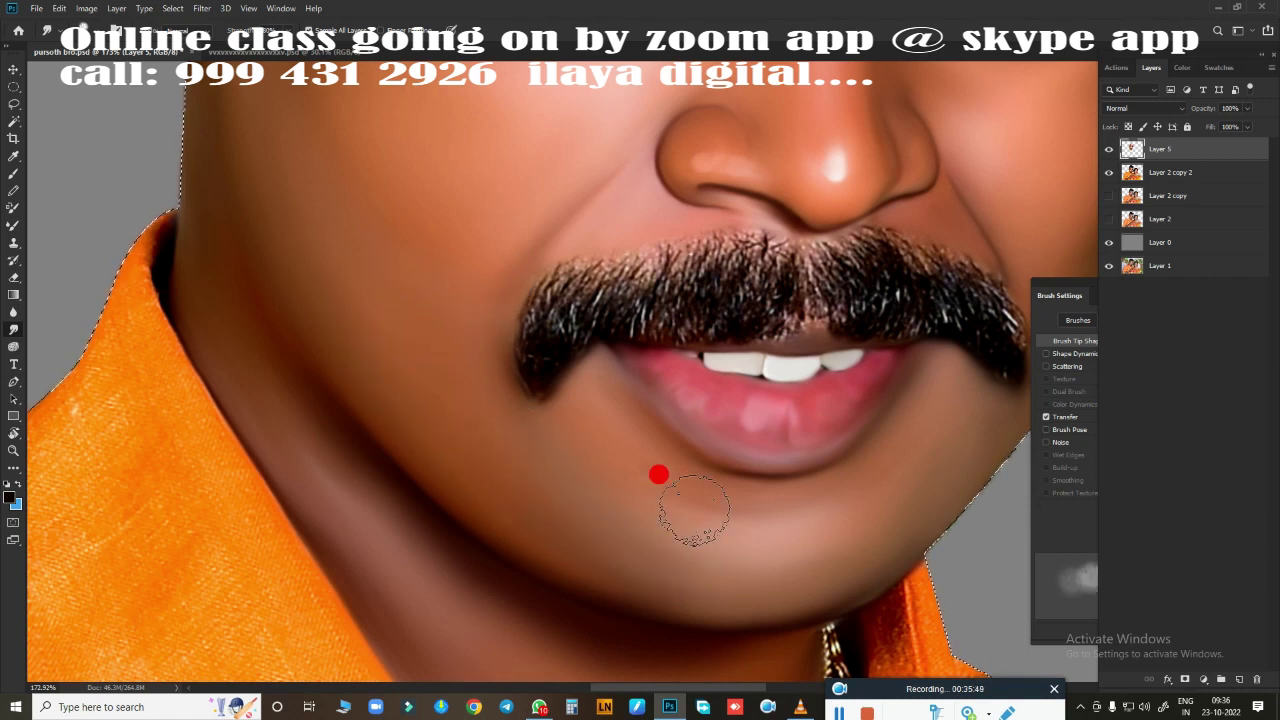
{"action": "left_click_drag", "start_coordinate": [689, 514], "coordinate": [459, 539]}
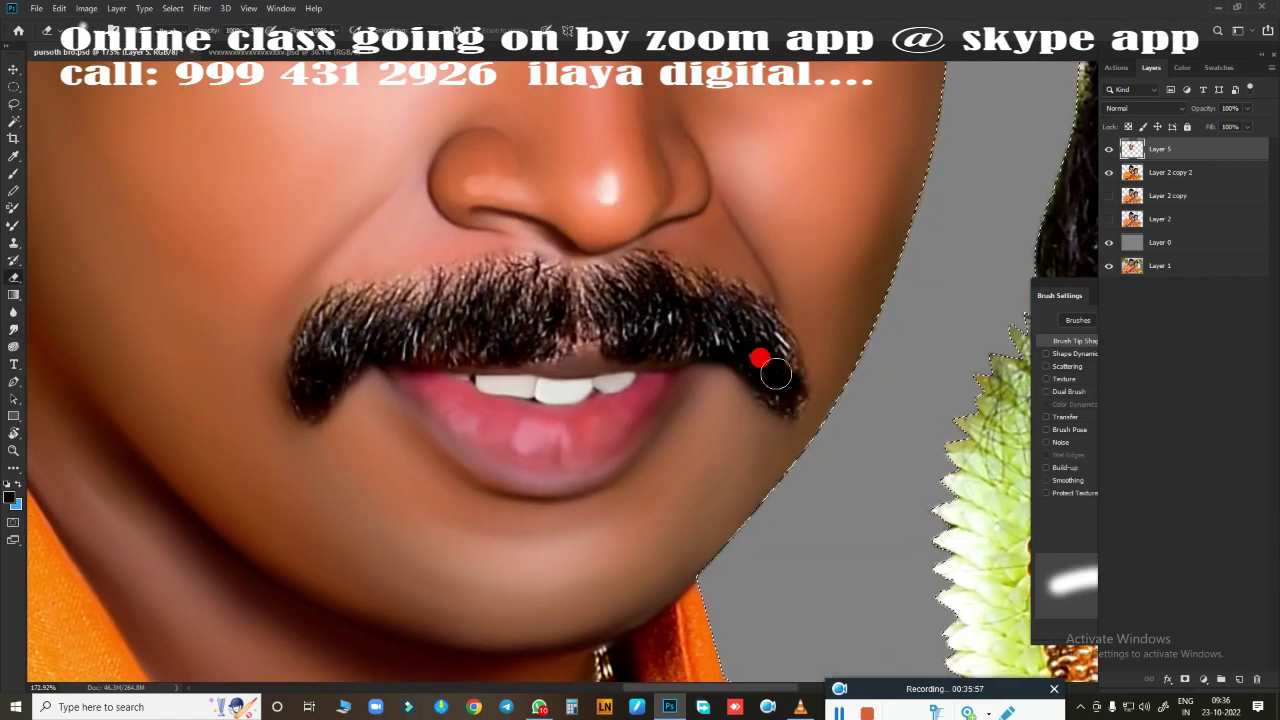
Soften the mustache's top edge and smudge its centre into hair strands, extending the tip
{"action": "scroll", "coordinate": [709, 380], "scroll_direction": "down", "scroll_amount": 4}
{"action": "scroll", "coordinate": [720, 386], "scroll_direction": "up", "scroll_amount": 3}
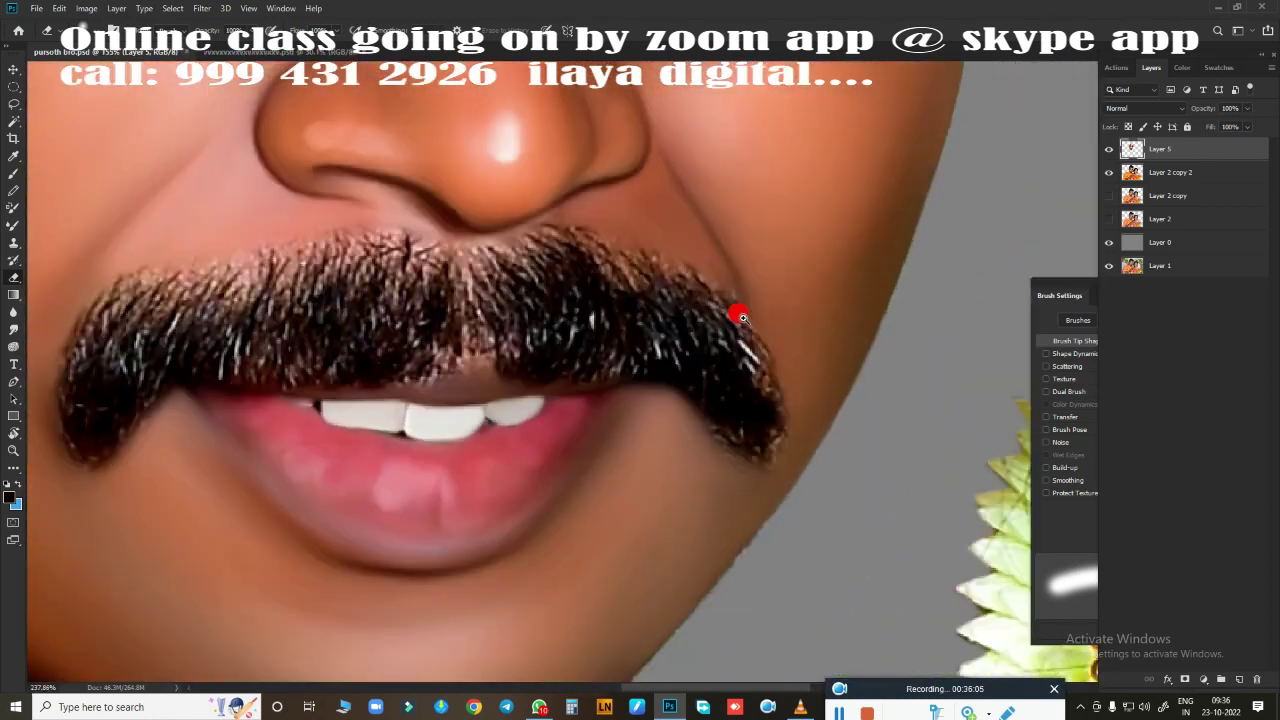
{"action": "scroll", "coordinate": [737, 309], "scroll_direction": "up", "scroll_amount": 1}
{"action": "scroll", "coordinate": [794, 286], "scroll_direction": "down", "scroll_amount": 1}
{"action": "mouse_move", "coordinate": [424, 215]}
{"action": "left_mouse_down"}
{"action": "mouse_move", "coordinate": [500, 263]}
{"action": "mouse_move", "coordinate": [591, 257]}
{"action": "mouse_move", "coordinate": [700, 277]}
{"action": "mouse_move", "coordinate": [825, 329]}
{"action": "left_mouse_up"}
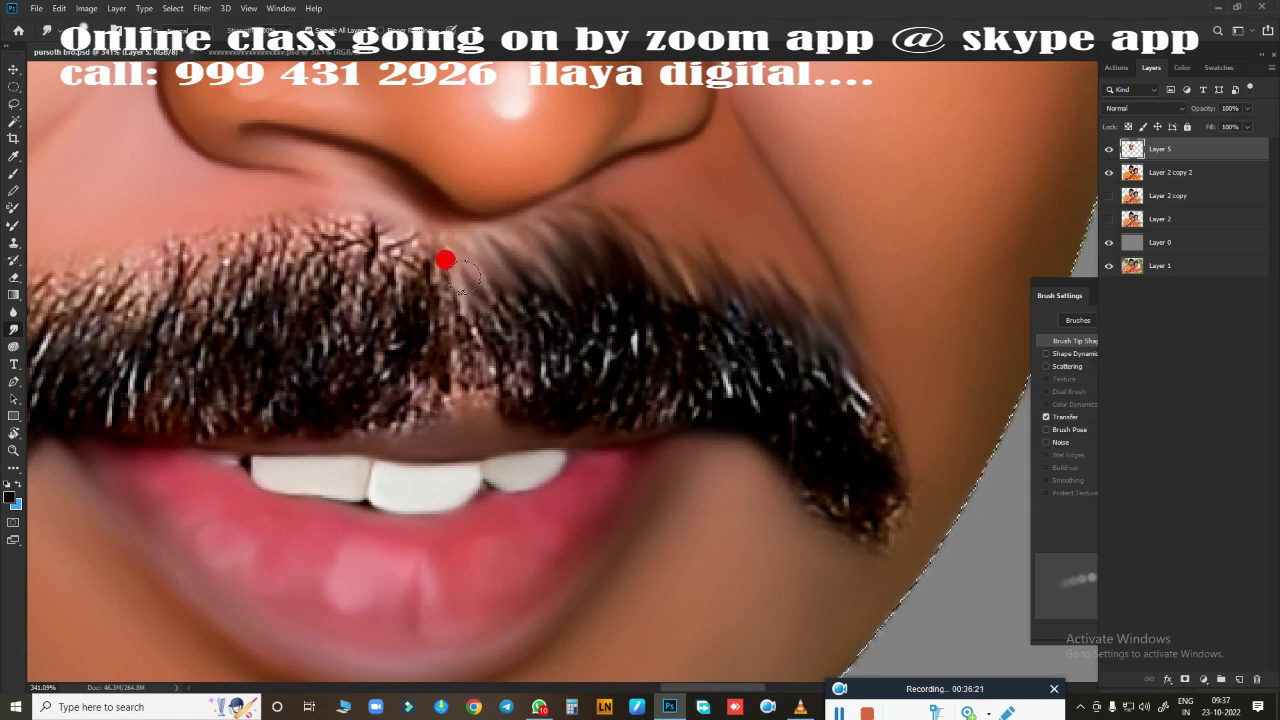
{"action": "mouse_move", "coordinate": [443, 257]}
{"action": "left_mouse_down"}
{"action": "mouse_move", "coordinate": [463, 400]}
{"action": "mouse_move", "coordinate": [537, 331]}
{"action": "mouse_move", "coordinate": [625, 284]}
{"action": "mouse_move", "coordinate": [880, 480]}
{"action": "mouse_move", "coordinate": [514, 400]}
{"action": "mouse_move", "coordinate": [475, 325]}
{"action": "mouse_move", "coordinate": [486, 400]}
{"action": "mouse_move", "coordinate": [551, 329]}
{"action": "mouse_move", "coordinate": [667, 342]}
{"action": "mouse_move", "coordinate": [903, 599]}
{"action": "left_mouse_up"}
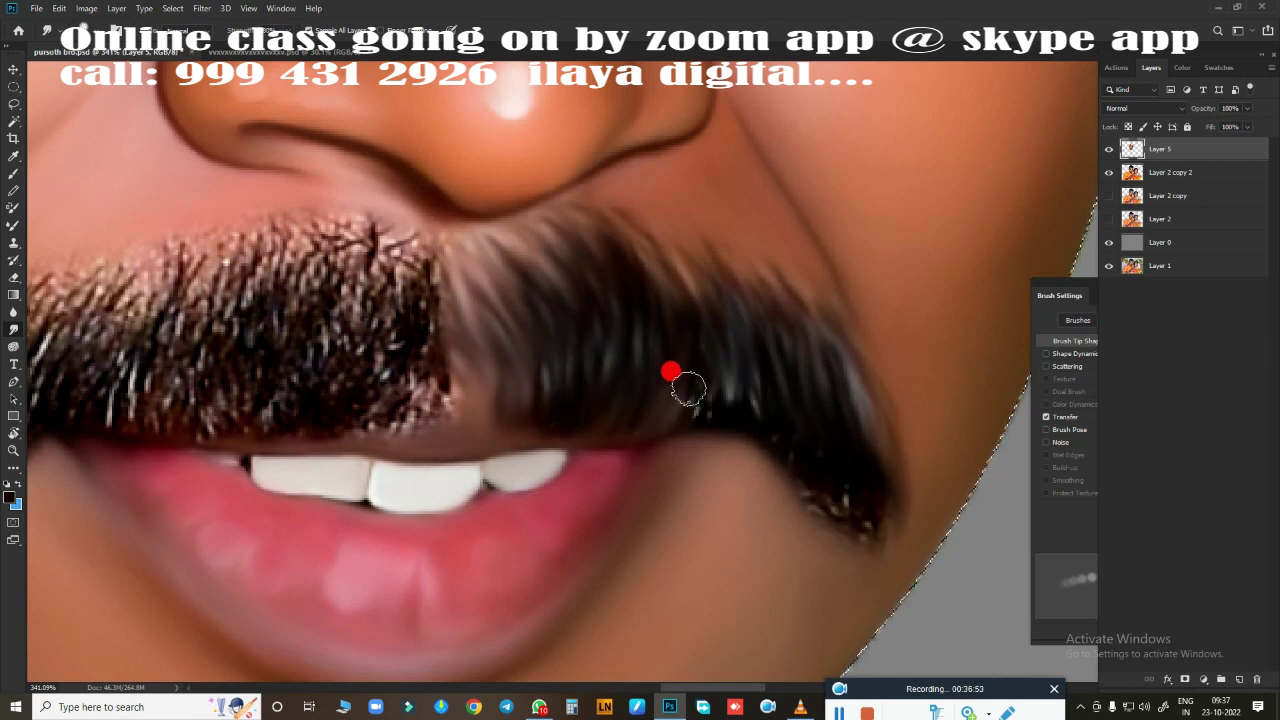
{"action": "left_click_drag", "start_coordinate": [870, 465], "coordinate": [880, 473]}
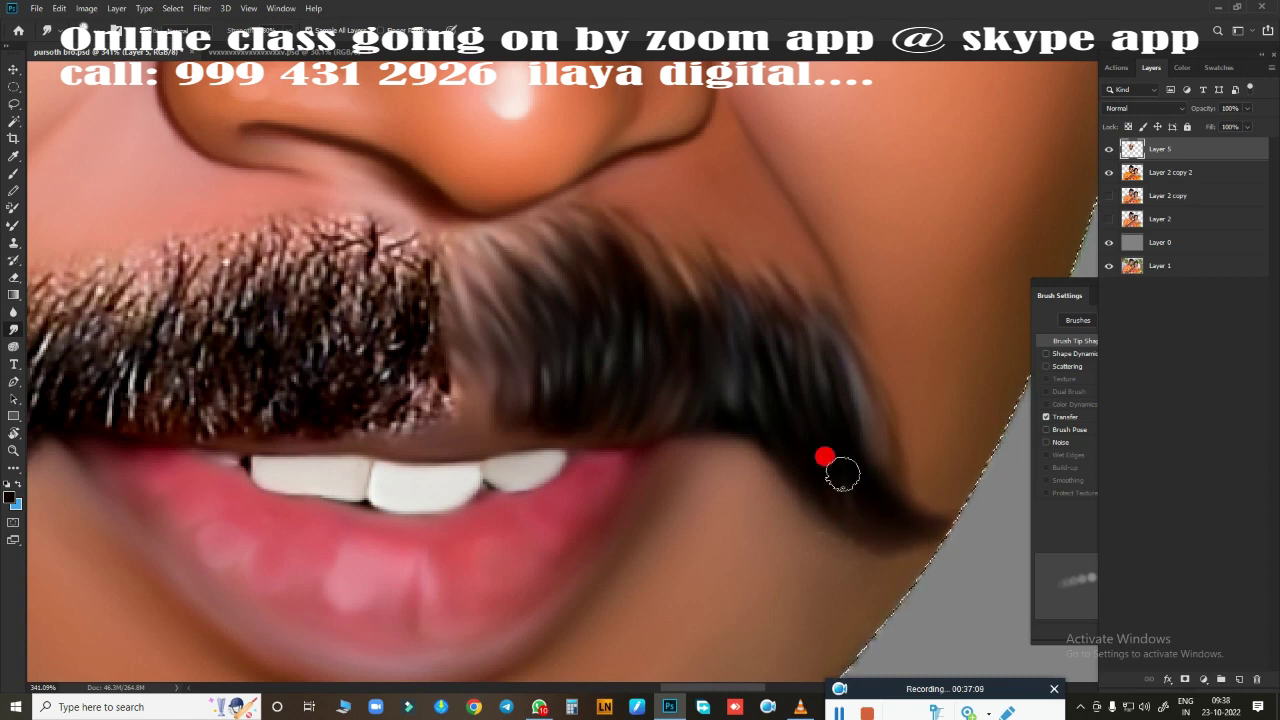
{"action": "mouse_move", "coordinate": [544, 493]}
{"action": "left_mouse_down"}
{"action": "mouse_move", "coordinate": [794, 563]}
{"action": "mouse_move", "coordinate": [888, 349]}
{"action": "mouse_move", "coordinate": [646, 289]}
{"action": "mouse_move", "coordinate": [636, 447]}
{"action": "left_mouse_up"}
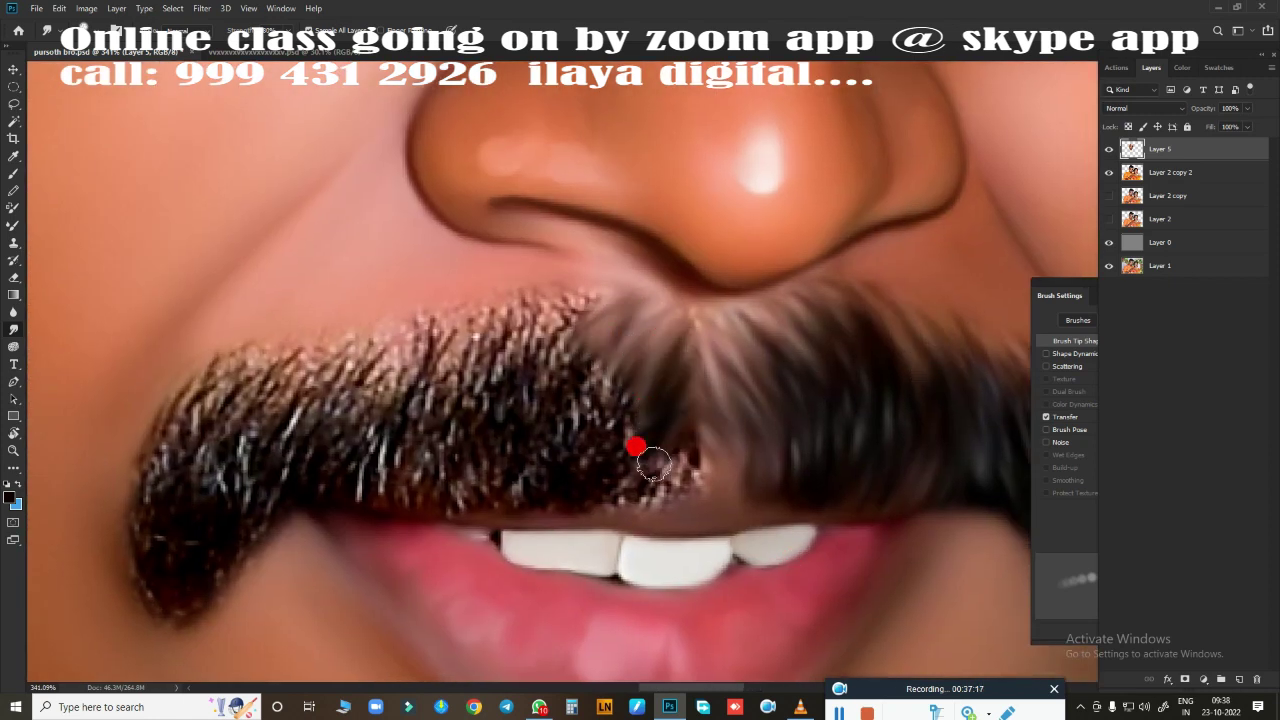
Brush away speckles across the mustache and darken its right end
{"action": "mouse_move", "coordinate": [195, 400]}
{"action": "left_mouse_down"}
{"action": "mouse_move", "coordinate": [360, 300]}
{"action": "mouse_move", "coordinate": [409, 317]}
{"action": "mouse_move", "coordinate": [586, 271]}
{"action": "left_mouse_up"}
{"action": "mouse_move", "coordinate": [222, 318]}
{"action": "left_mouse_down"}
{"action": "mouse_move", "coordinate": [286, 243]}
{"action": "mouse_move", "coordinate": [349, 306]}
{"action": "mouse_move", "coordinate": [222, 355]}
{"action": "left_mouse_up"}
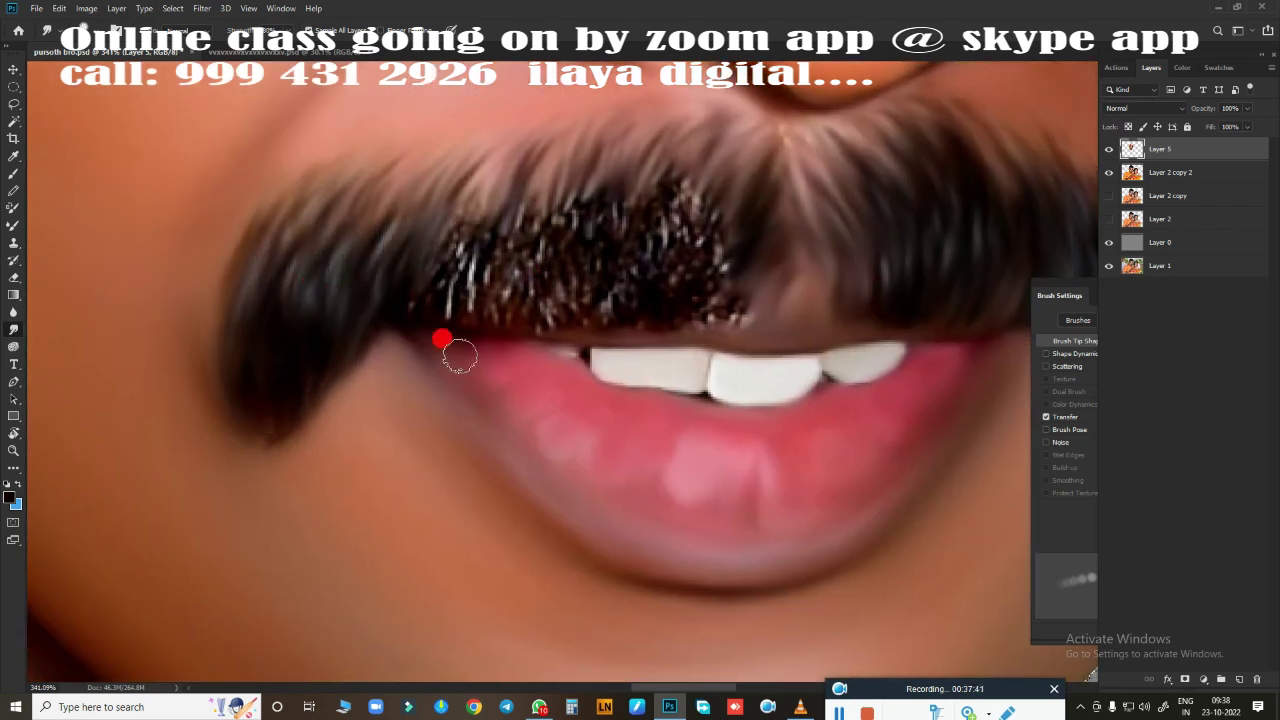
{"action": "left_click_drag", "start_coordinate": [442, 340], "coordinate": [282, 440]}
{"action": "left_click_drag", "start_coordinate": [514, 294], "coordinate": [561, 395]}
{"action": "mouse_move", "coordinate": [307, 330]}
{"action": "left_mouse_down"}
{"action": "mouse_move", "coordinate": [369, 351]}
{"action": "mouse_move", "coordinate": [506, 317]}
{"action": "left_mouse_up"}
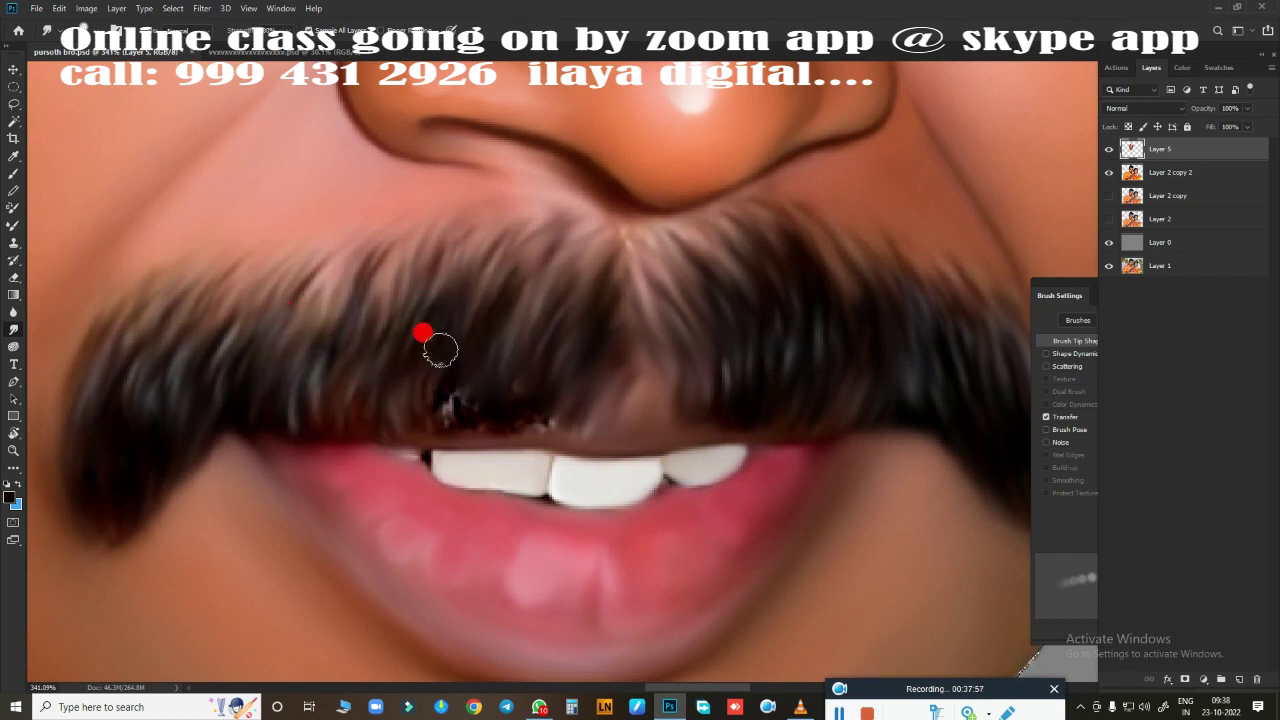
Smooth and darken the hair running down the man's temple
{"action": "left_click_drag", "start_coordinate": [317, 462], "coordinate": [487, 390]}
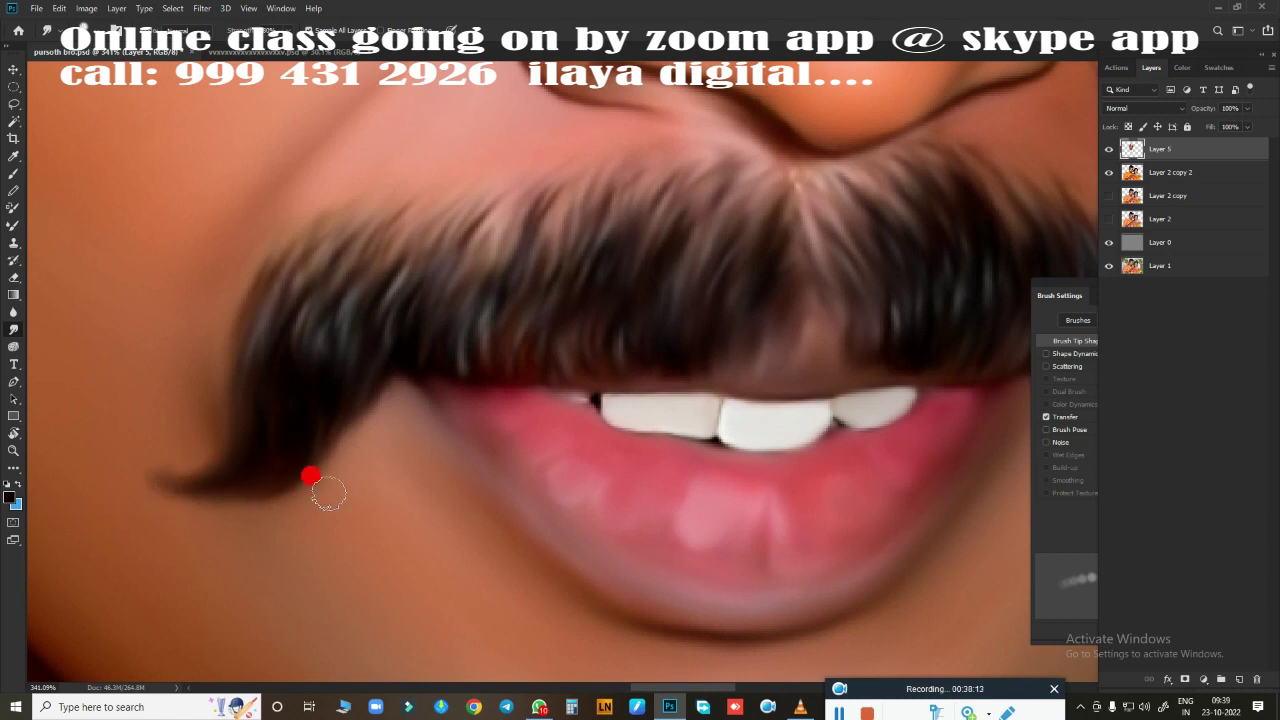
{"action": "scroll", "coordinate": [310, 476], "scroll_direction": "down", "scroll_amount": 5}
{"action": "scroll", "coordinate": [603, 366], "scroll_direction": "up", "scroll_amount": 1}
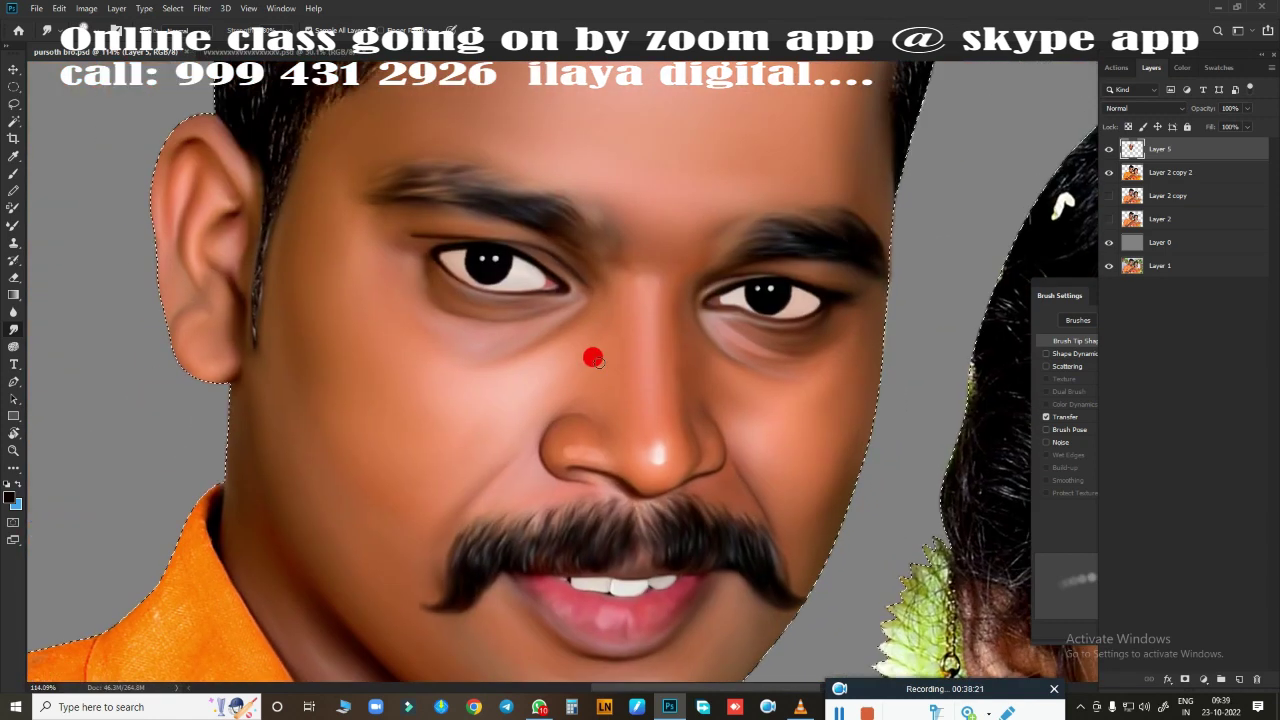
{"action": "scroll", "coordinate": [414, 294], "scroll_direction": "up", "scroll_amount": 2}
{"action": "scroll", "coordinate": [463, 449], "scroll_direction": "up", "scroll_amount": 3}
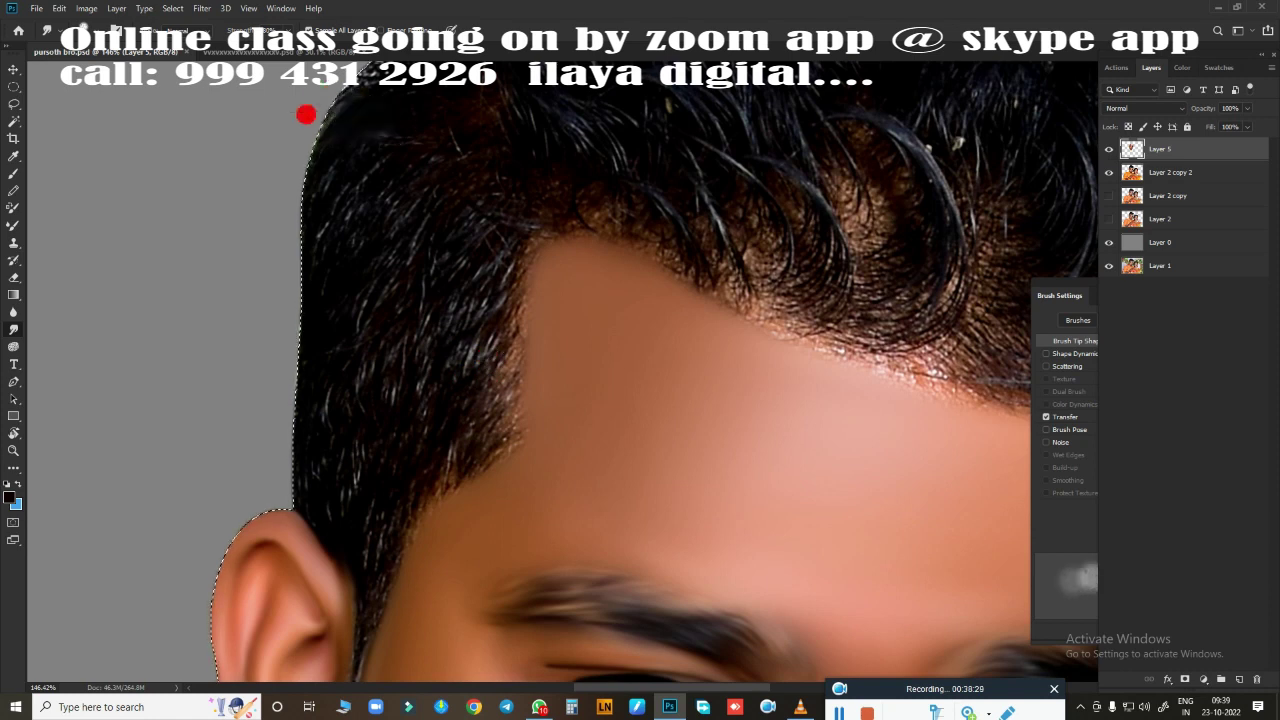
{"action": "mouse_move", "coordinate": [512, 190]}
{"action": "left_mouse_down"}
{"action": "mouse_move", "coordinate": [500, 460]}
{"action": "mouse_move", "coordinate": [318, 347]}
{"action": "left_mouse_up"}
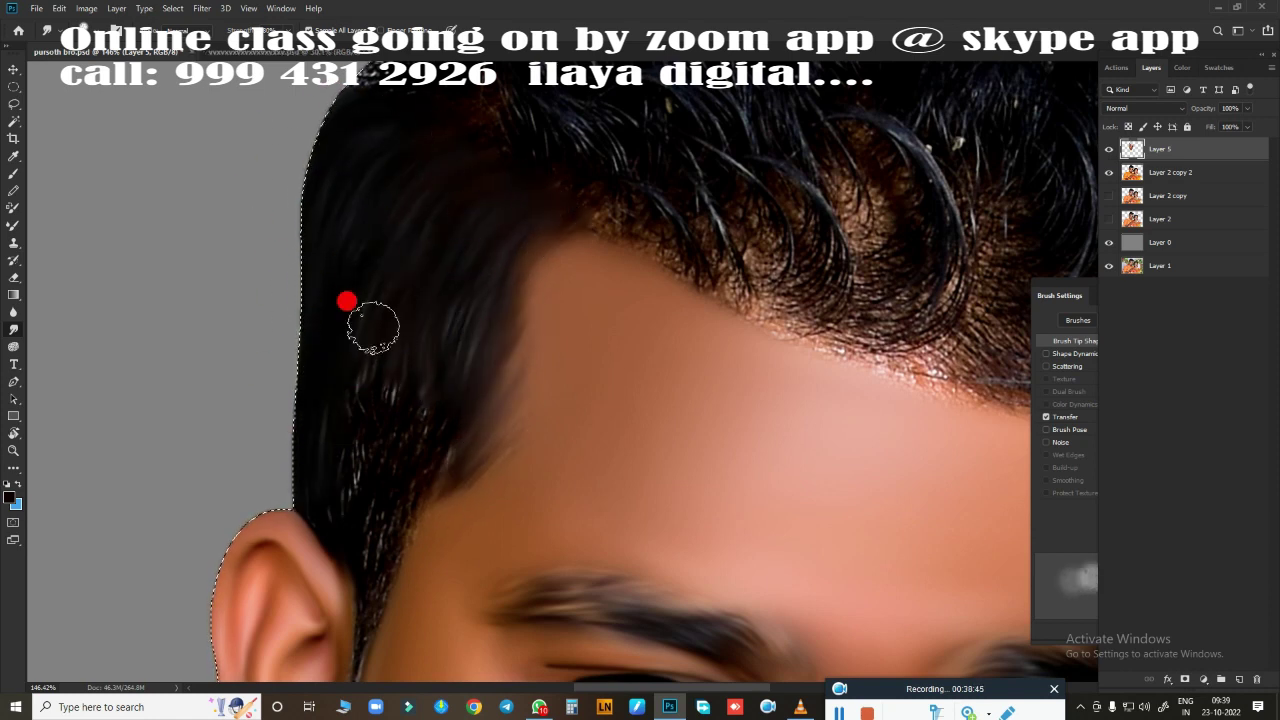
Paint out the green fringe on the hair edge and blend it down toward the temple
{"action": "left_click_drag", "start_coordinate": [470, 434], "coordinate": [517, 300]}
{"action": "scroll", "coordinate": [484, 260], "scroll_direction": "up", "scroll_amount": 1}
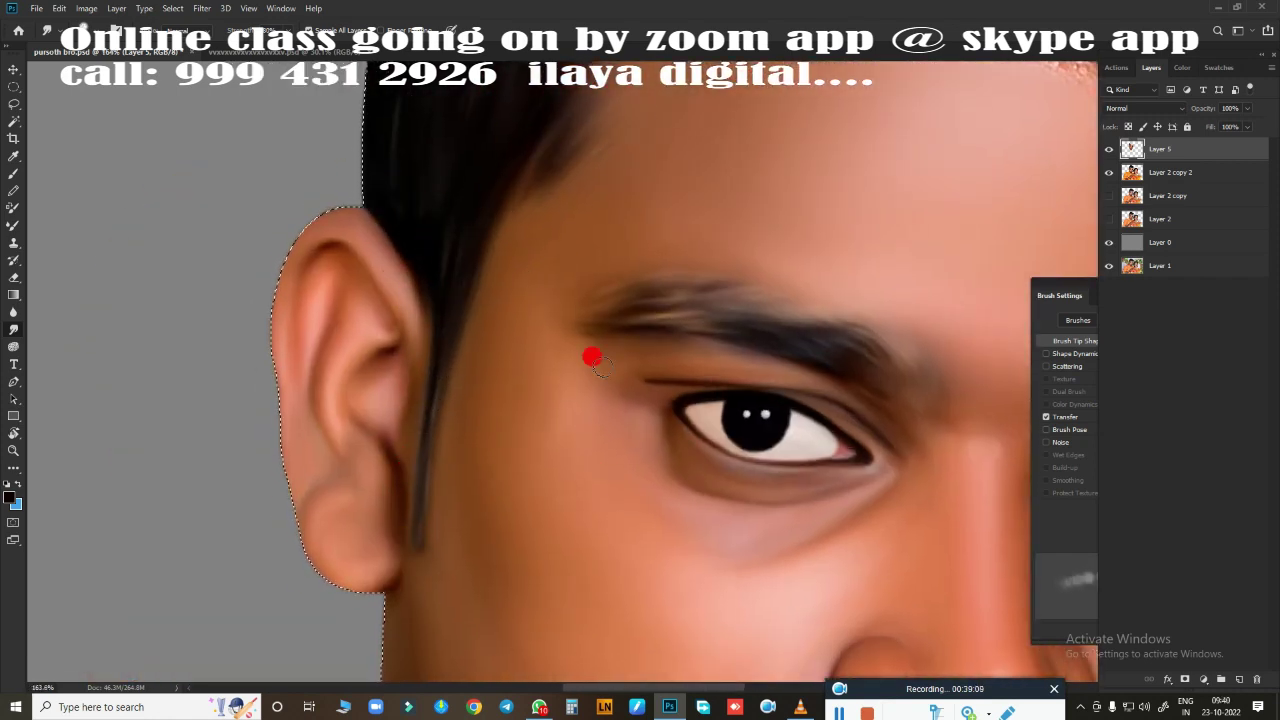
{"action": "scroll", "coordinate": [593, 357], "scroll_direction": "up", "scroll_amount": 3}
{"action": "scroll", "coordinate": [340, 234], "scroll_direction": "right", "scroll_amount": 5}
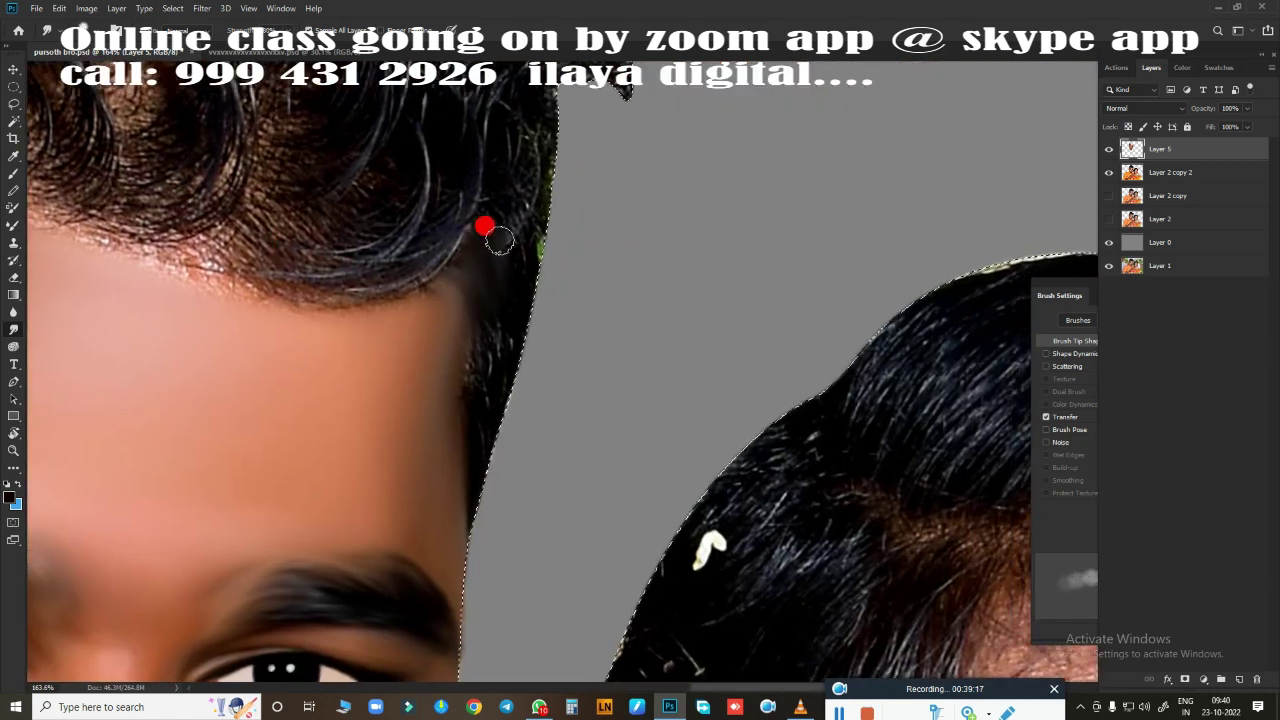
{"action": "mouse_move", "coordinate": [520, 146]}
{"action": "left_mouse_down"}
{"action": "mouse_move", "coordinate": [561, 186]}
{"action": "mouse_move", "coordinate": [489, 215]}
{"action": "mouse_move", "coordinate": [526, 126]}
{"action": "mouse_move", "coordinate": [472, 322]}
{"action": "mouse_move", "coordinate": [465, 426]}
{"action": "mouse_move", "coordinate": [472, 408]}
{"action": "left_mouse_up"}
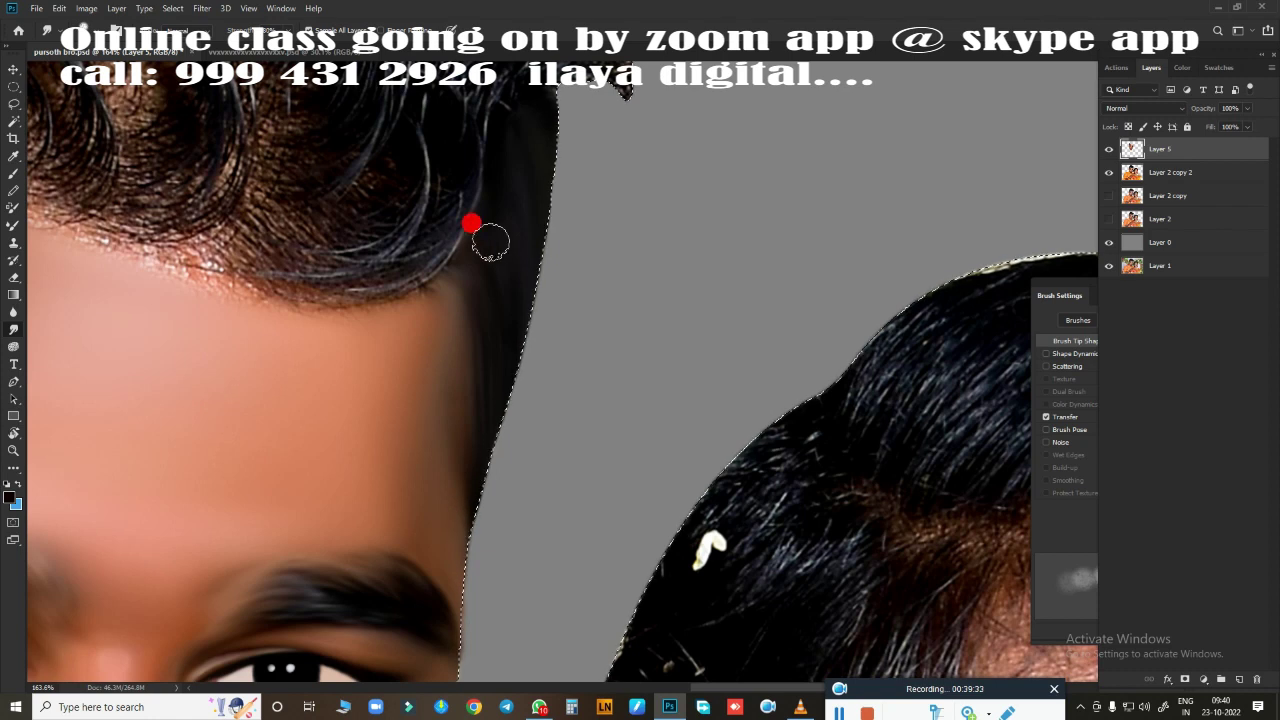
{"action": "left_click_drag", "start_coordinate": [490, 241], "coordinate": [440, 277]}
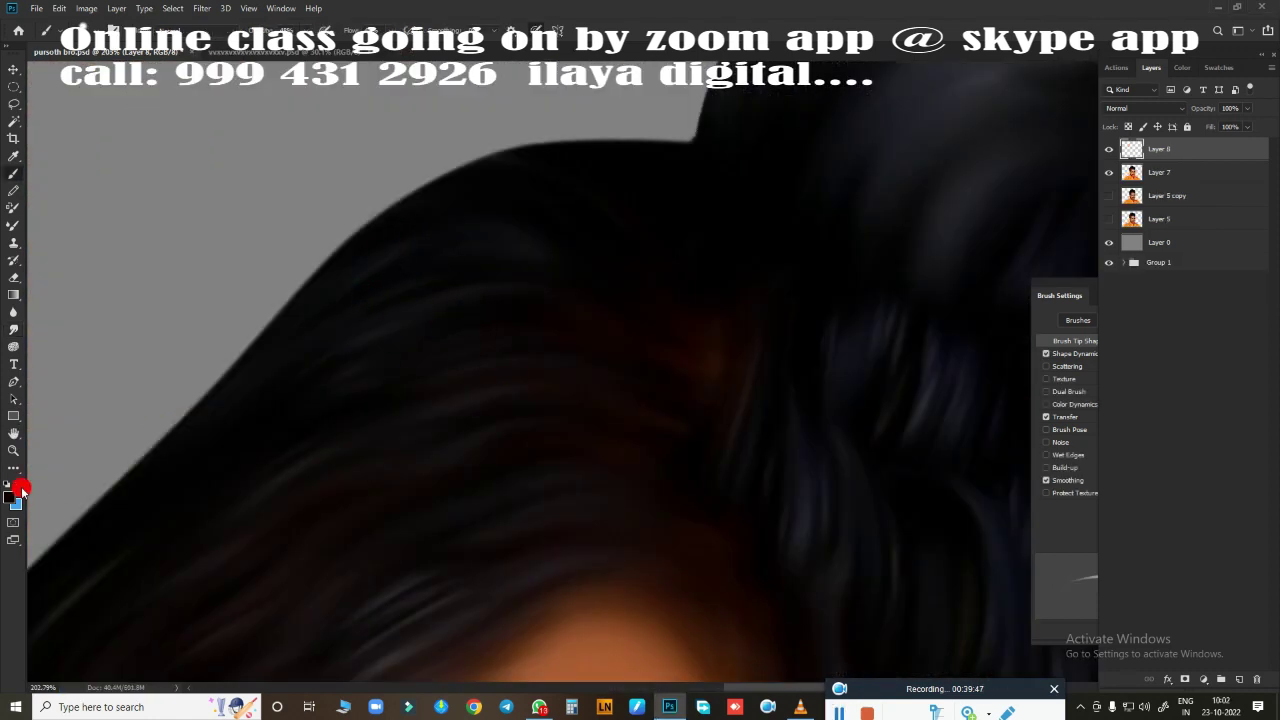
Pick yellow as the painting colour
{"action": "scroll", "coordinate": [523, 380], "scroll_direction": "down", "scroll_amount": 5}
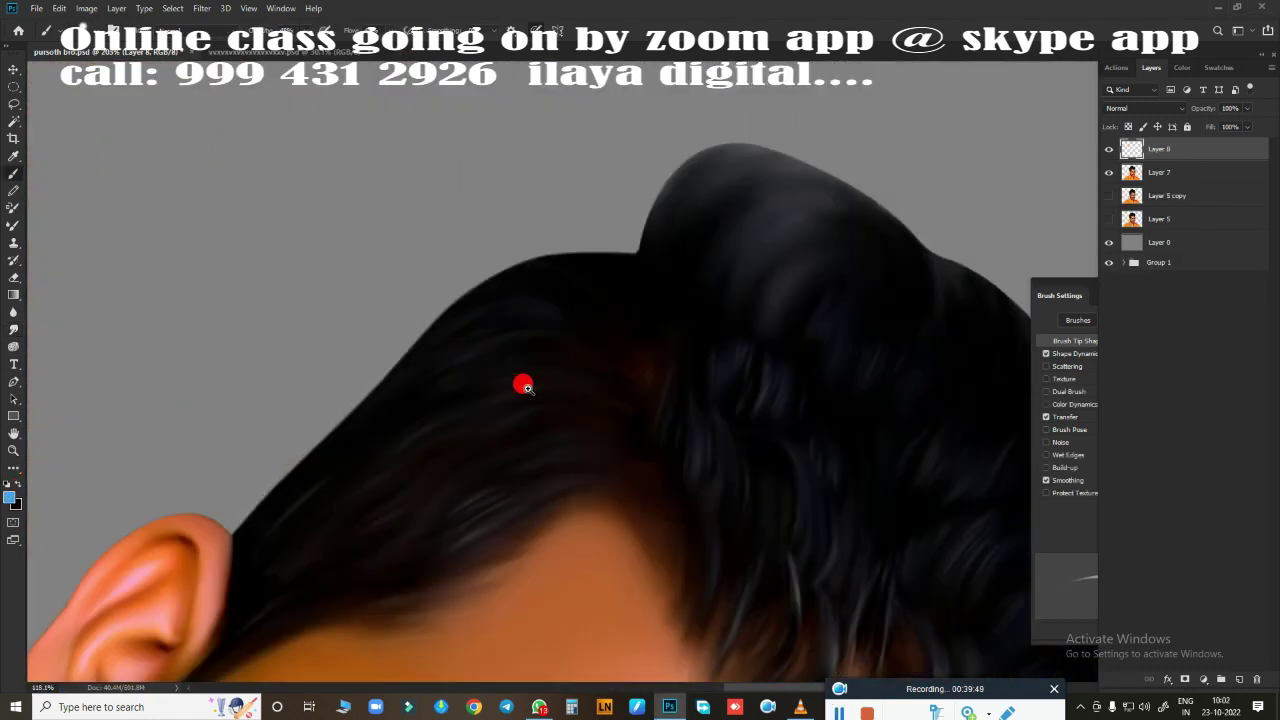
{"action": "scroll", "coordinate": [537, 397], "scroll_direction": "down", "scroll_amount": 5}
{"action": "scroll", "coordinate": [663, 363], "scroll_direction": "up", "scroll_amount": 2}
{"action": "right_click", "coordinate": [733, 435]}
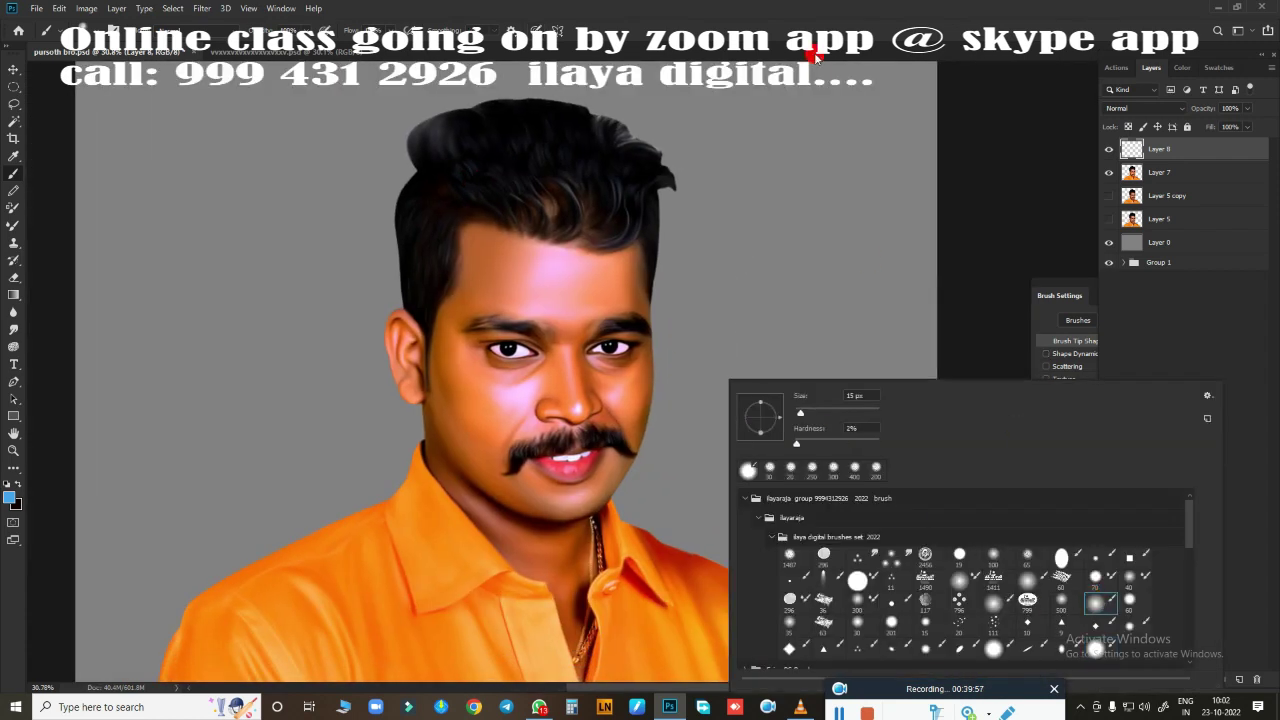
{"action": "left_click", "coordinate": [816, 57]}
{"action": "left_click", "coordinate": [13, 500]}
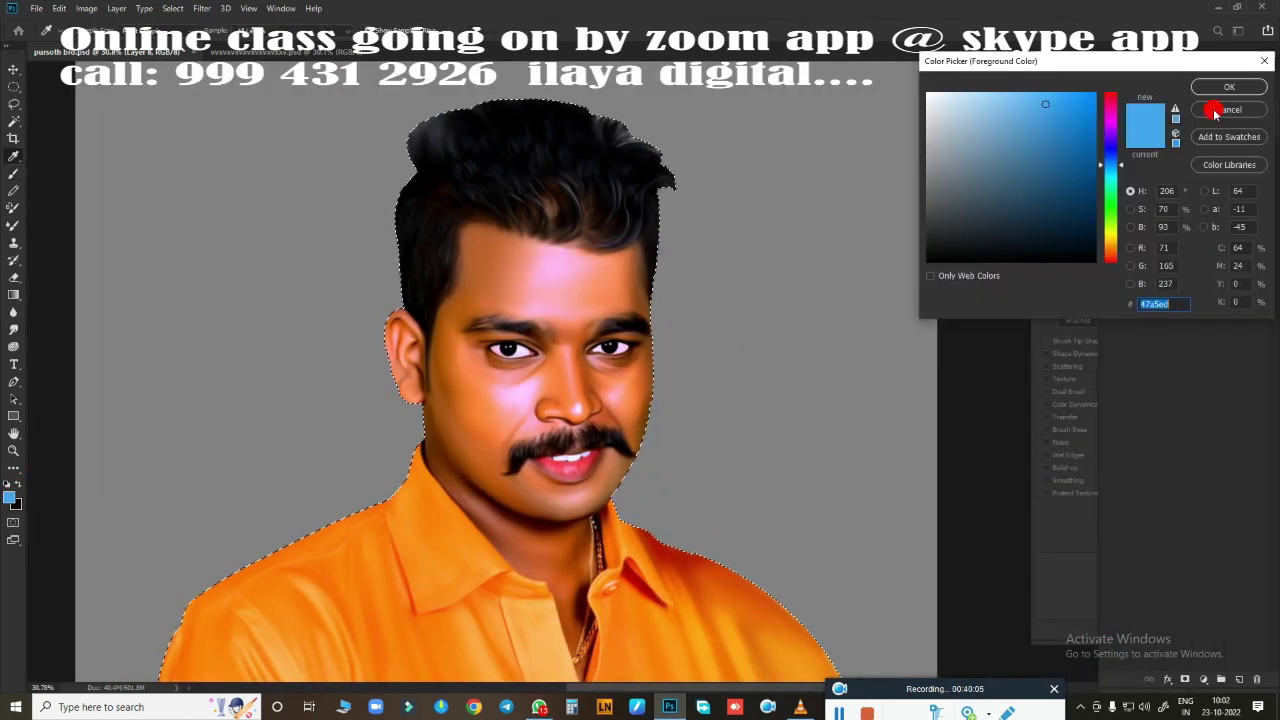
{"action": "left_click", "coordinate": [1214, 110]}
Paint a yellow Overlay tint over the hair, adjust its hue, and erase it off the face and shirt
{"action": "left_click_drag", "start_coordinate": [563, 101], "coordinate": [829, 466]}
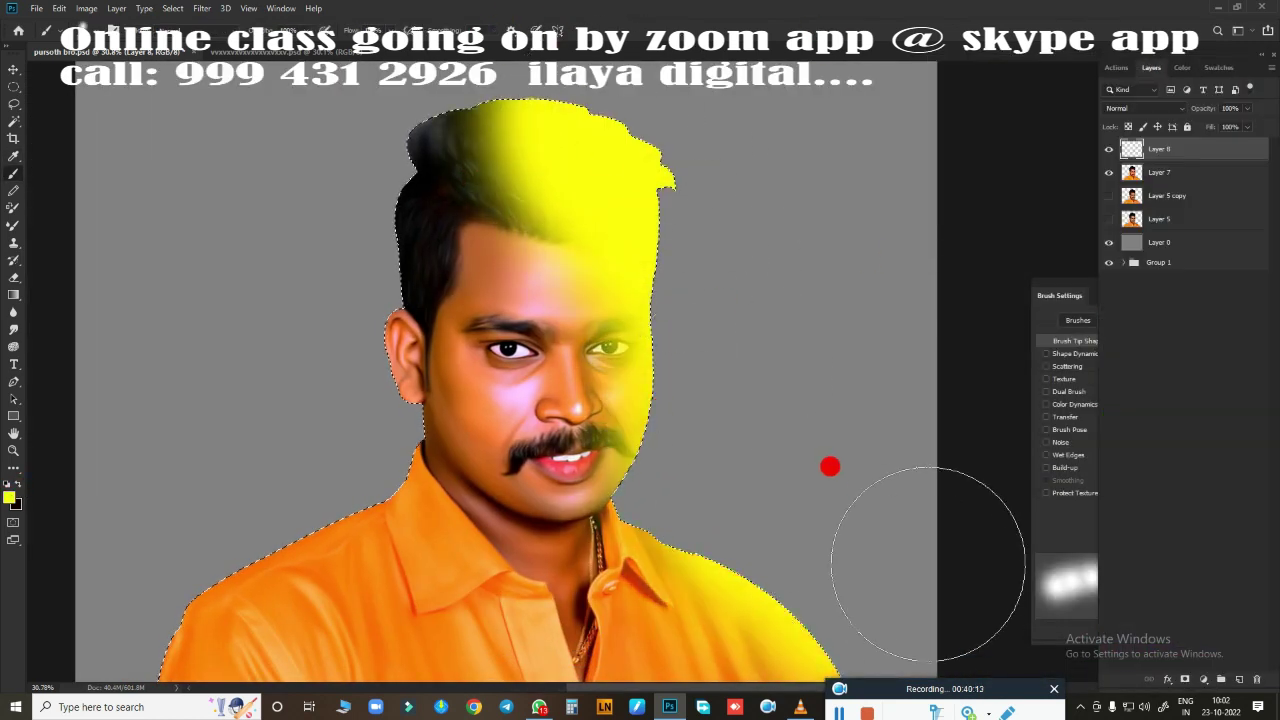
{"action": "left_click", "coordinate": [1145, 108]}
{"action": "left_click", "coordinate": [1150, 190]}
{"action": "key", "text": "ctrl+u"}
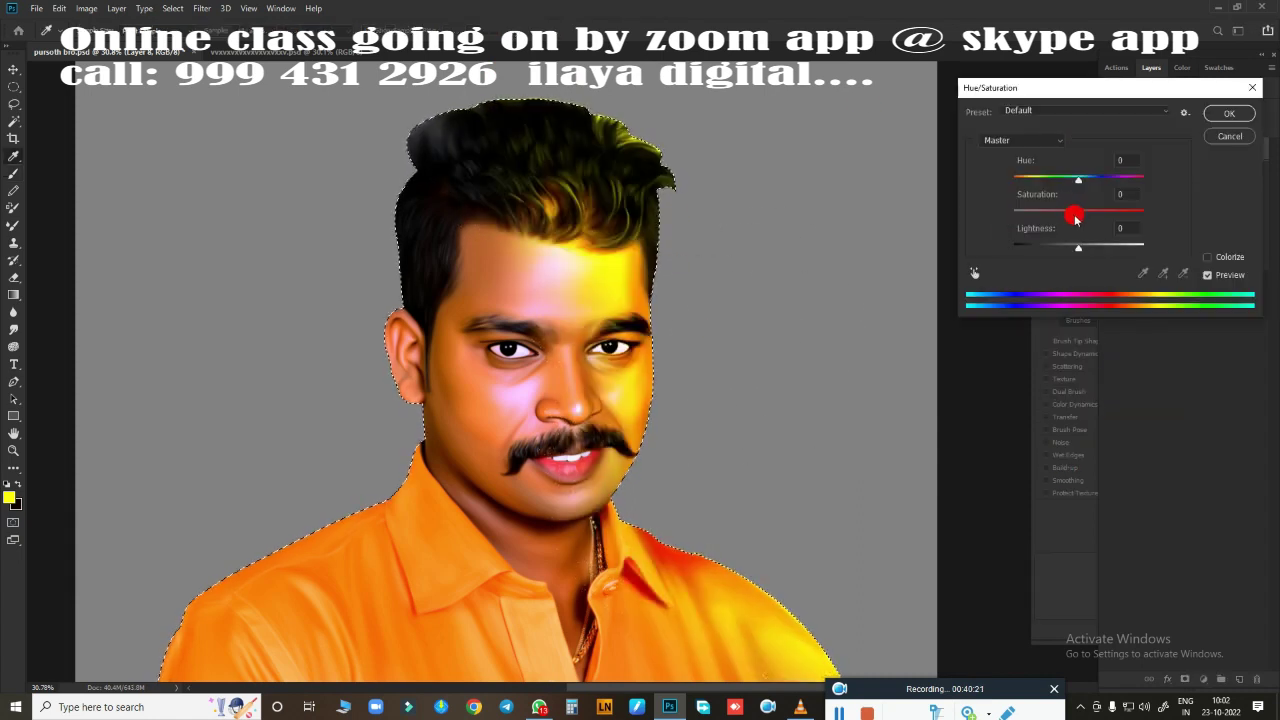
{"action": "mouse_move", "coordinate": [1078, 178]}
{"action": "left_mouse_down"}
{"action": "mouse_move", "coordinate": [1014, 186]}
{"action": "mouse_move", "coordinate": [1143, 174]}
{"action": "mouse_move", "coordinate": [1093, 186]}
{"action": "left_mouse_up"}
{"action": "key", "text": "Return"}
{"action": "key", "text": "e"}
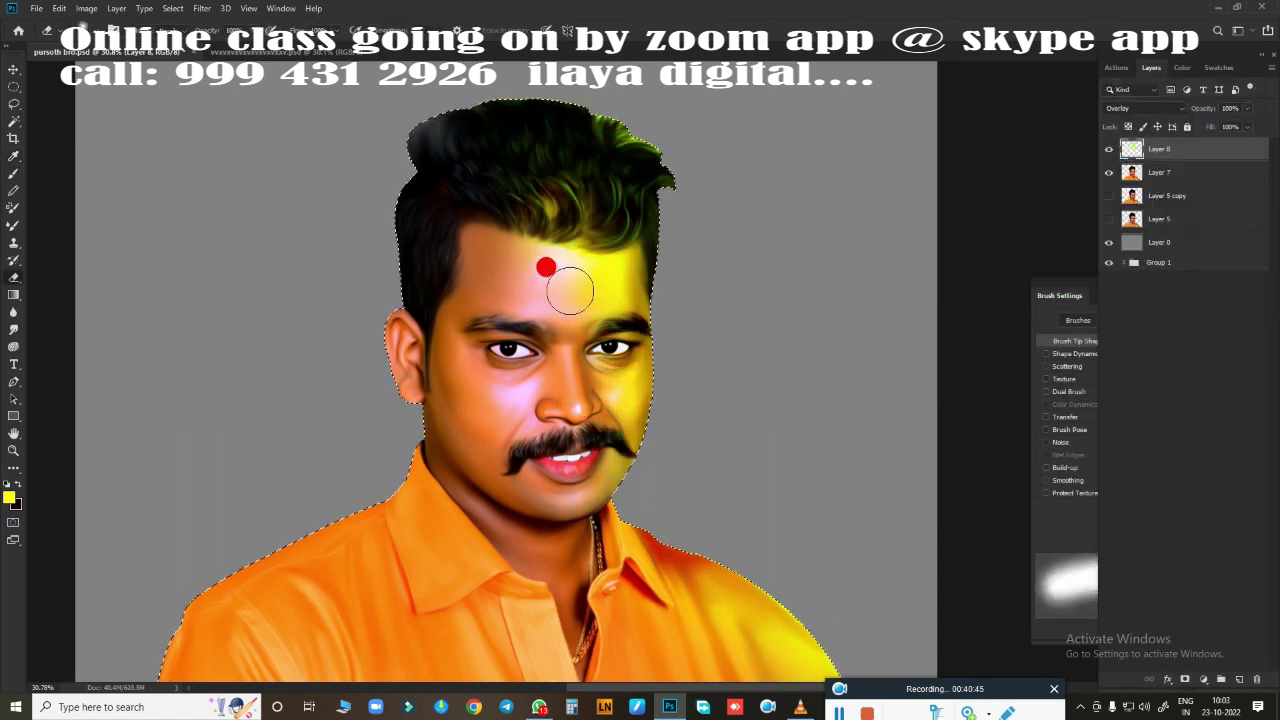
{"action": "mouse_move", "coordinate": [433, 210]}
{"action": "left_mouse_down"}
{"action": "mouse_move", "coordinate": [526, 343]}
{"action": "mouse_move", "coordinate": [666, 611]}
{"action": "left_mouse_up"}
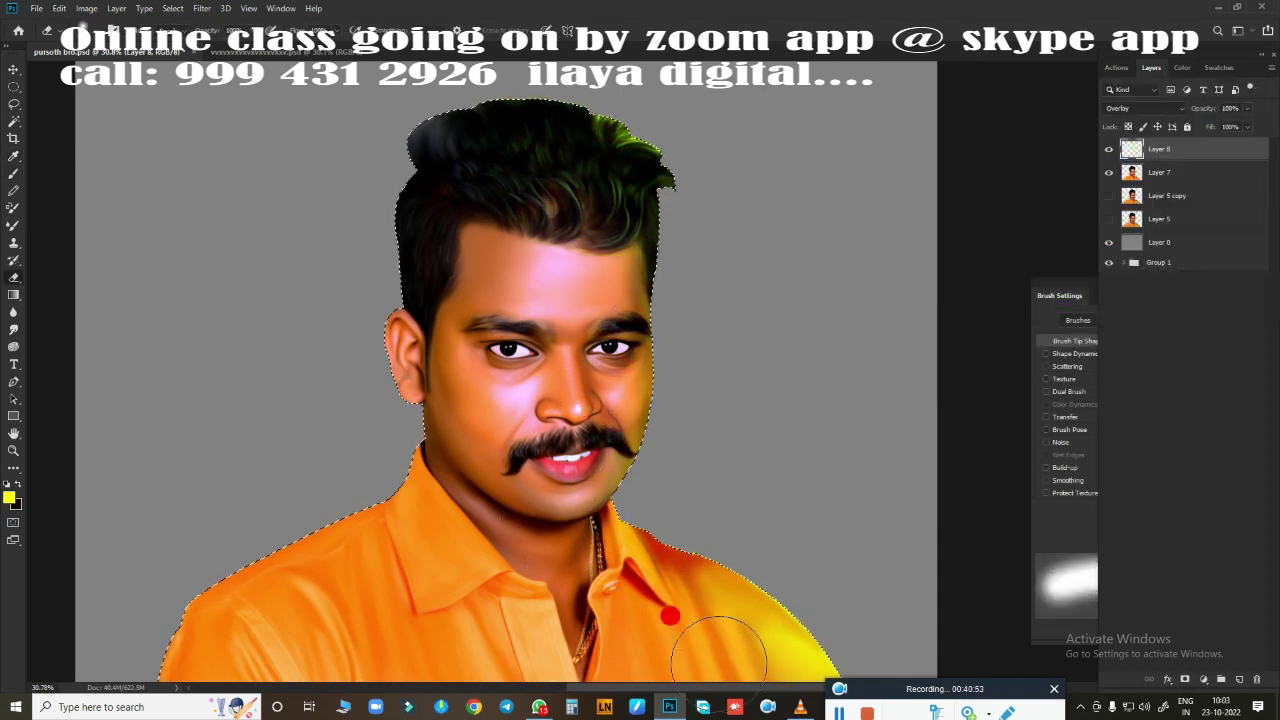
Add a second Overlay tint layer, shift its hue to magenta (-145), and erase it from the face
{"action": "key", "text": "shift+alt+o"}
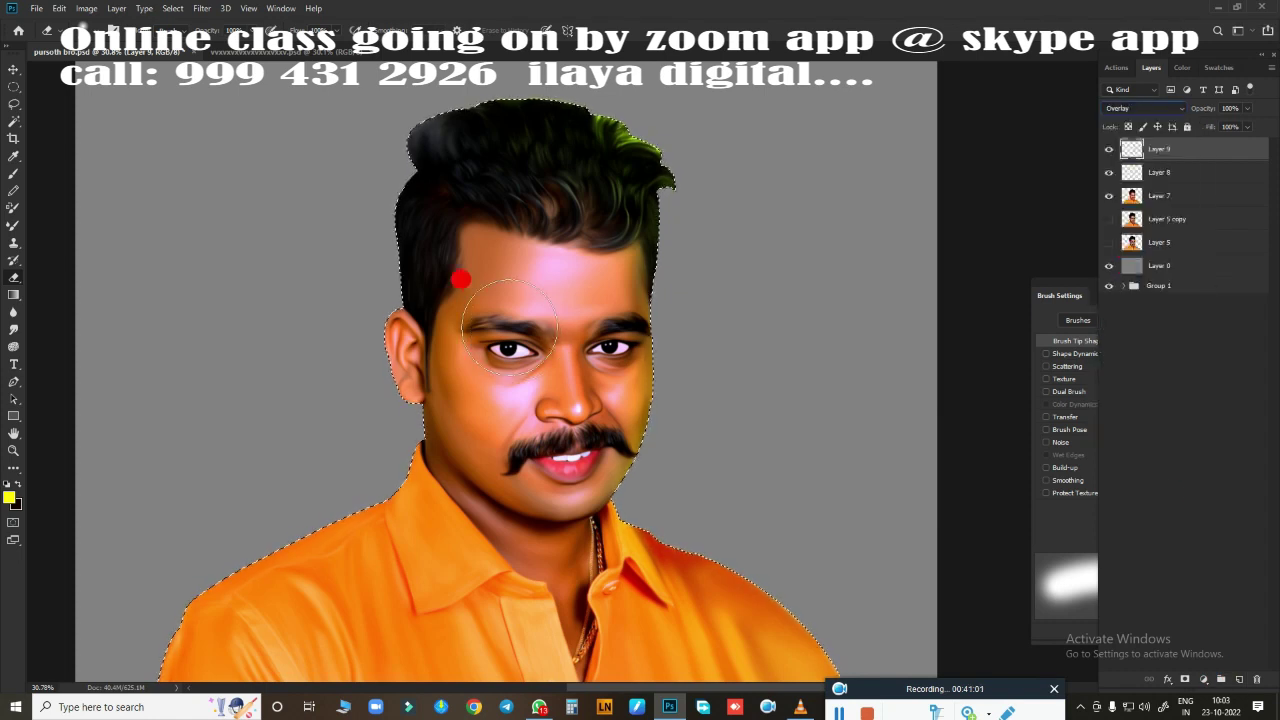
{"action": "key", "text": "ctrl+u"}
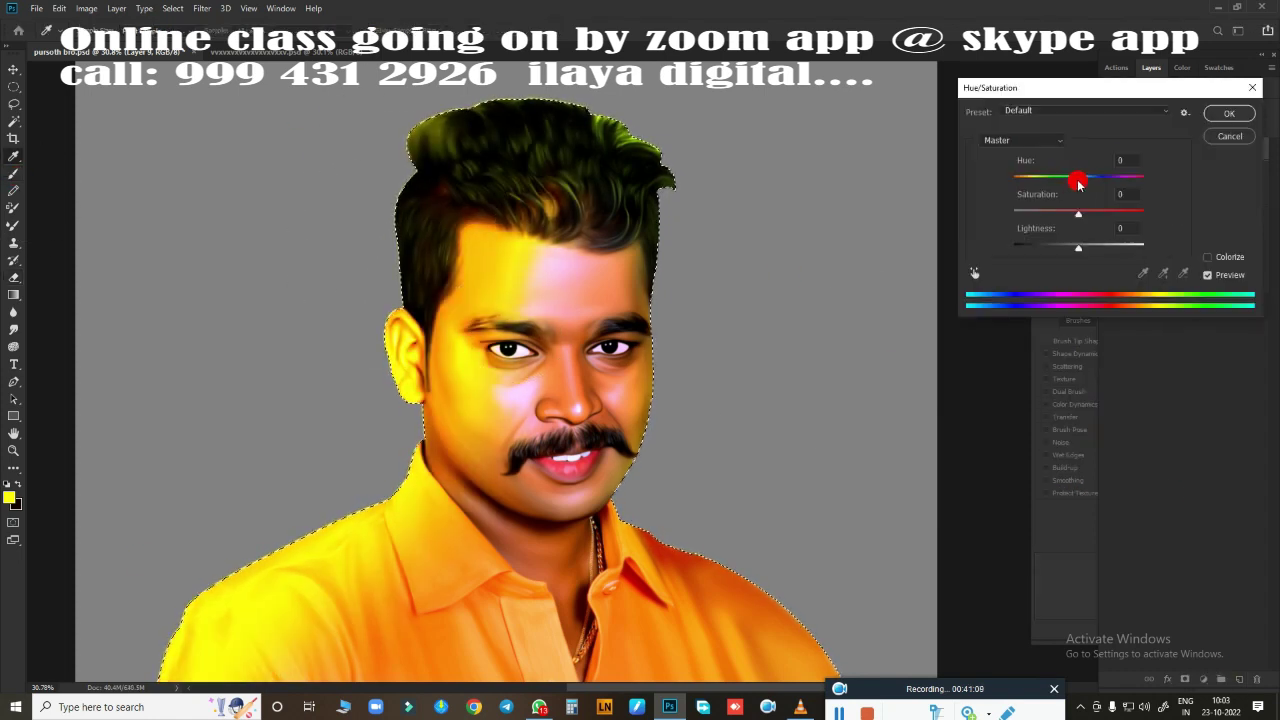
{"action": "left_click_drag", "start_coordinate": [1078, 182], "coordinate": [1024, 191]}
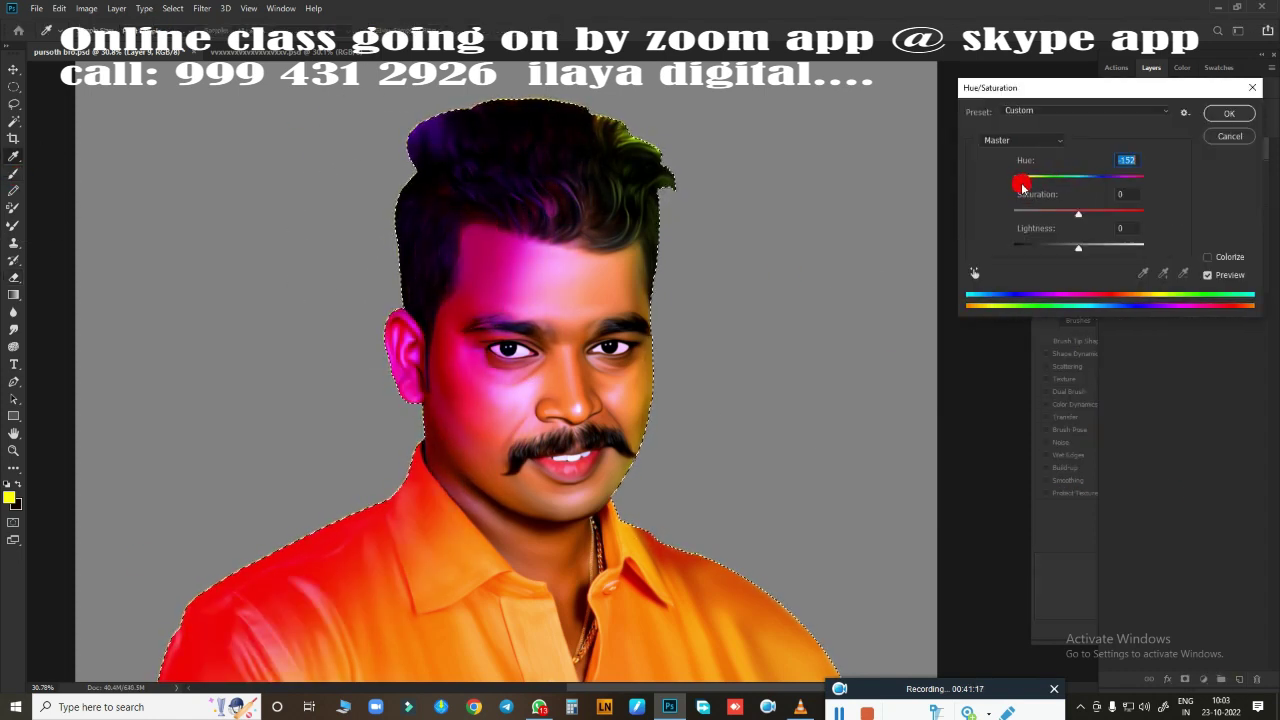
{"action": "key", "text": "Return"}
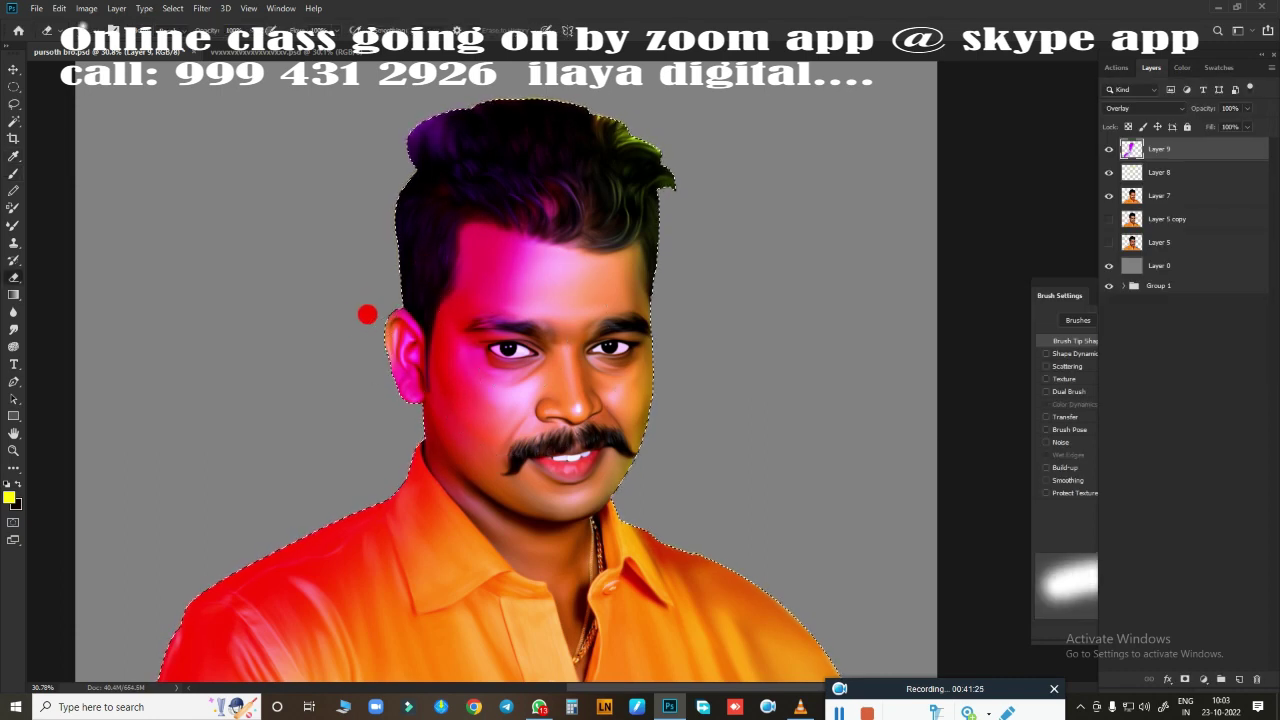
{"action": "mouse_move", "coordinate": [384, 398]}
{"action": "left_mouse_down"}
{"action": "mouse_move", "coordinate": [508, 229]}
{"action": "mouse_move", "coordinate": [518, 403]}
{"action": "mouse_move", "coordinate": [558, 468]}
{"action": "left_mouse_up"}
{"action": "scroll", "coordinate": [558, 468], "scroll_direction": "down", "scroll_amount": 5}
{"action": "scroll", "coordinate": [457, 551], "scroll_direction": "up", "scroll_amount": 3}
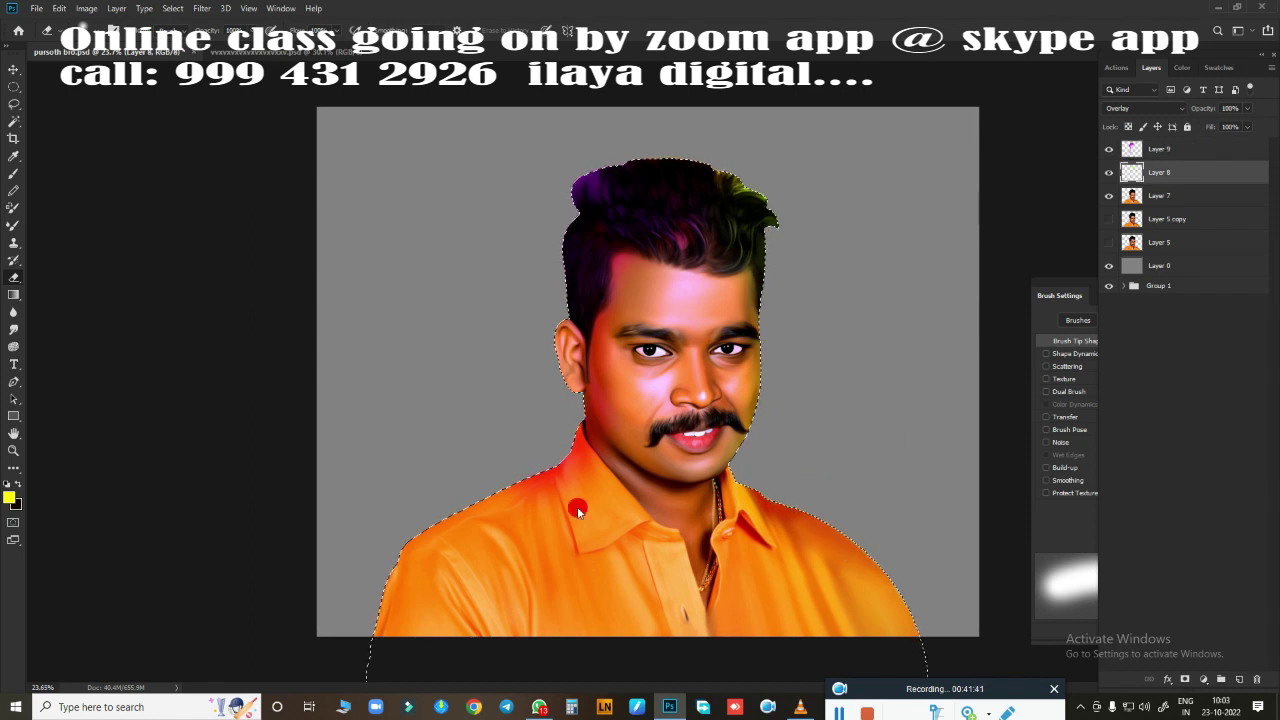
{"action": "scroll", "coordinate": [652, 486], "scroll_direction": "up", "scroll_amount": 3}
{"action": "scroll", "coordinate": [590, 270], "scroll_direction": "up", "scroll_amount": 2}
{"action": "scroll", "coordinate": [585, 215], "scroll_direction": "up", "scroll_amount": 2}
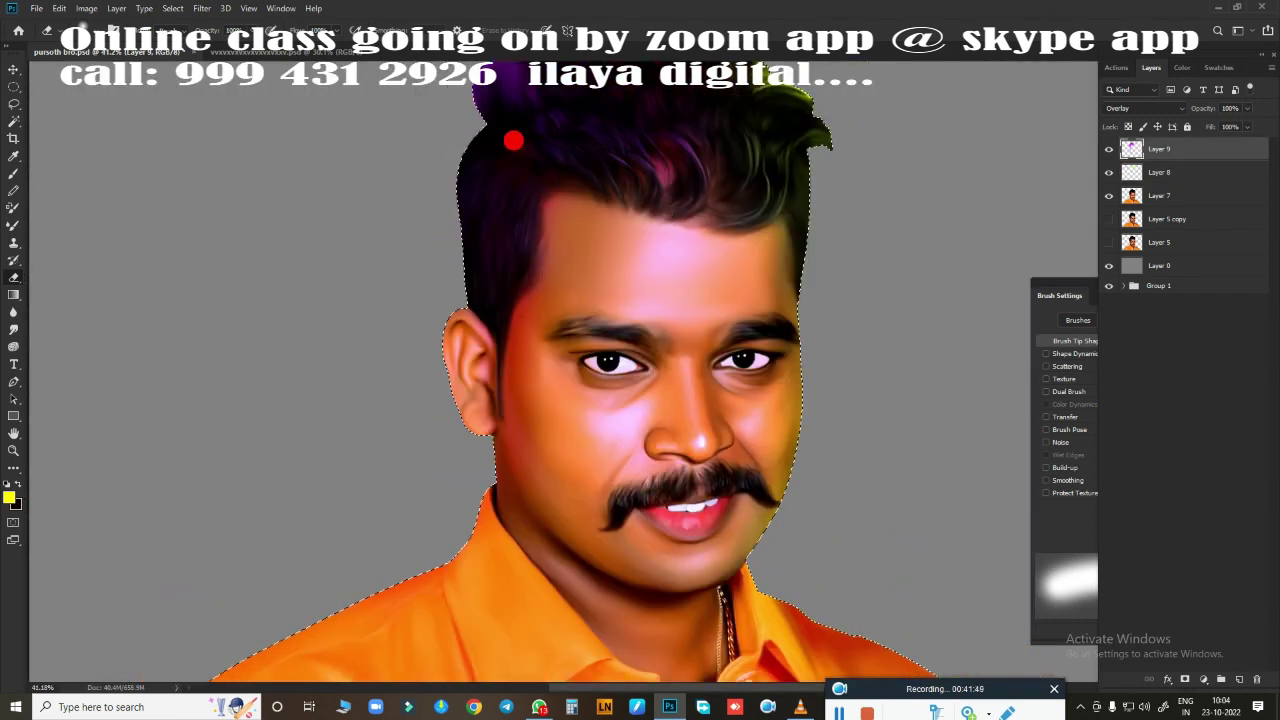
{"action": "scroll", "coordinate": [619, 210], "scroll_direction": "up", "scroll_amount": 1}
{"action": "scroll", "coordinate": [543, 135], "scroll_direction": "down", "scroll_amount": 3}
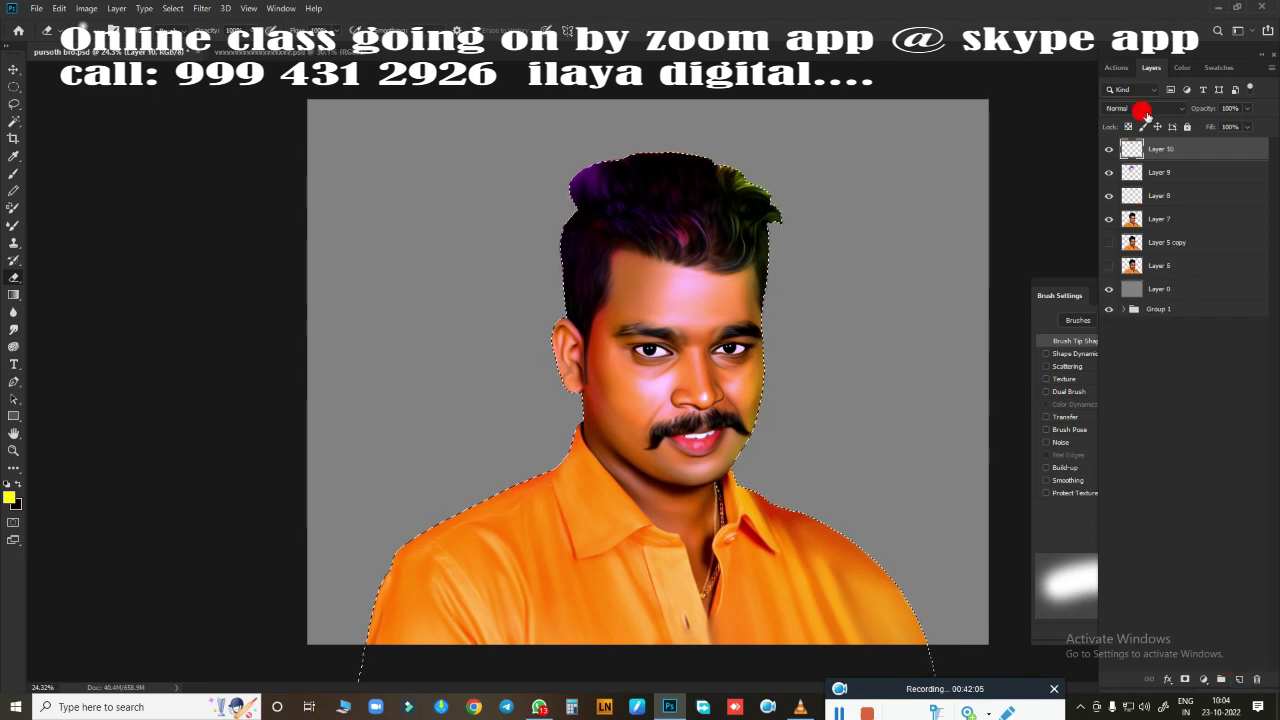
On an Overlay layer, paint cyan over the hair top and shift its hue to purple-red
{"action": "left_click", "coordinate": [1146, 112]}
{"action": "left_click", "coordinate": [1120, 264]}
{"action": "left_click", "coordinate": [1184, 68]}
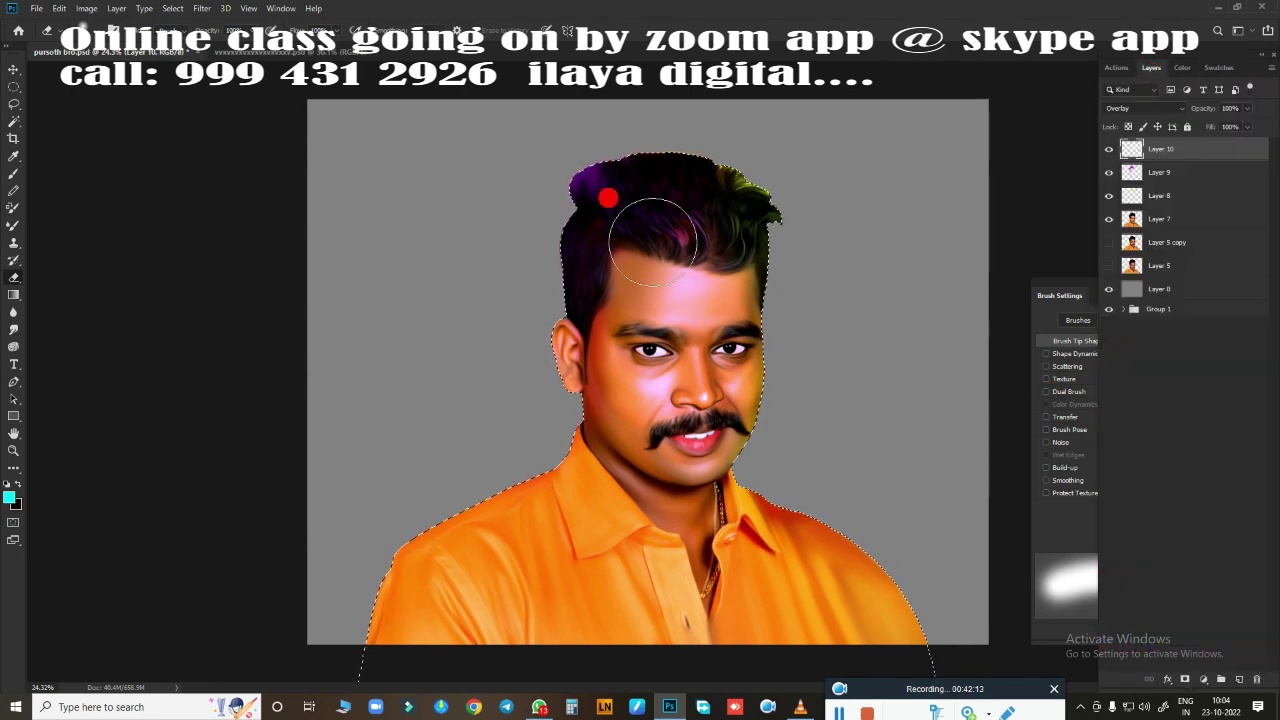
{"action": "key", "text": "b"}
{"action": "left_click_drag", "start_coordinate": [608, 194], "coordinate": [773, 325]}
{"action": "key", "text": "e"}
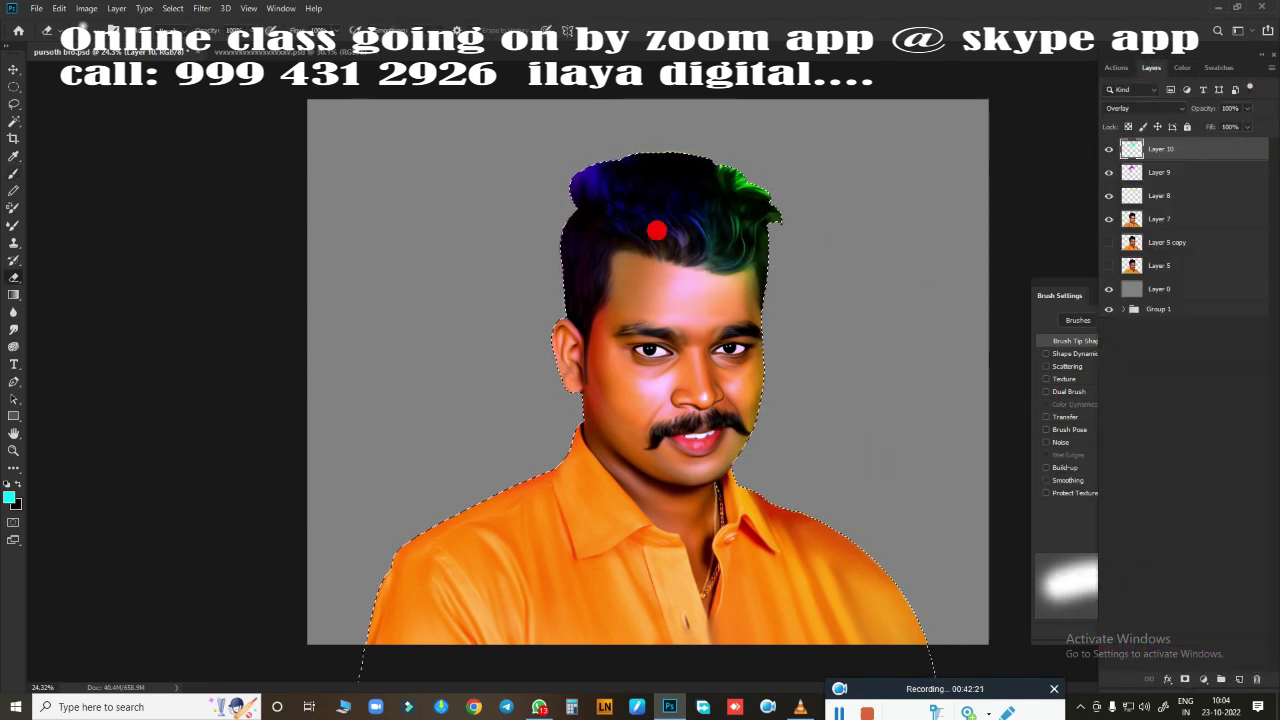
{"action": "key", "text": "ctrl+u"}
{"action": "mouse_move", "coordinate": [1050, 177]}
{"action": "left_mouse_down"}
{"action": "mouse_move", "coordinate": [1135, 183]}
{"action": "mouse_move", "coordinate": [1029, 190]}
{"action": "mouse_move", "coordinate": [1084, 190]}
{"action": "left_mouse_up"}
{"action": "key", "text": "Return"}
Readjust the hue and saturation of Layers 9 and 8, keeping the purple hair
{"action": "left_click", "coordinate": [1186, 171]}
{"action": "key", "text": "ctrl+u"}
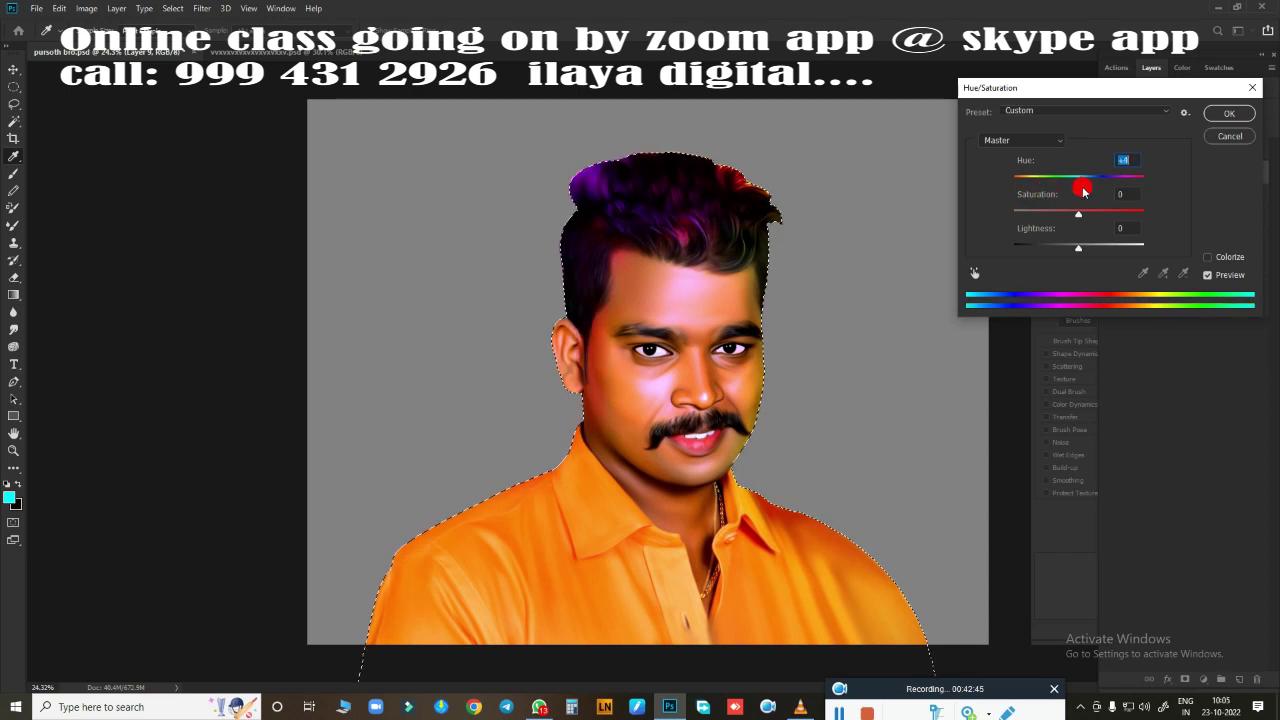
{"action": "key", "text": "Return"}
{"action": "left_click", "coordinate": [1166, 194]}
{"action": "key", "text": "ctrl+u"}
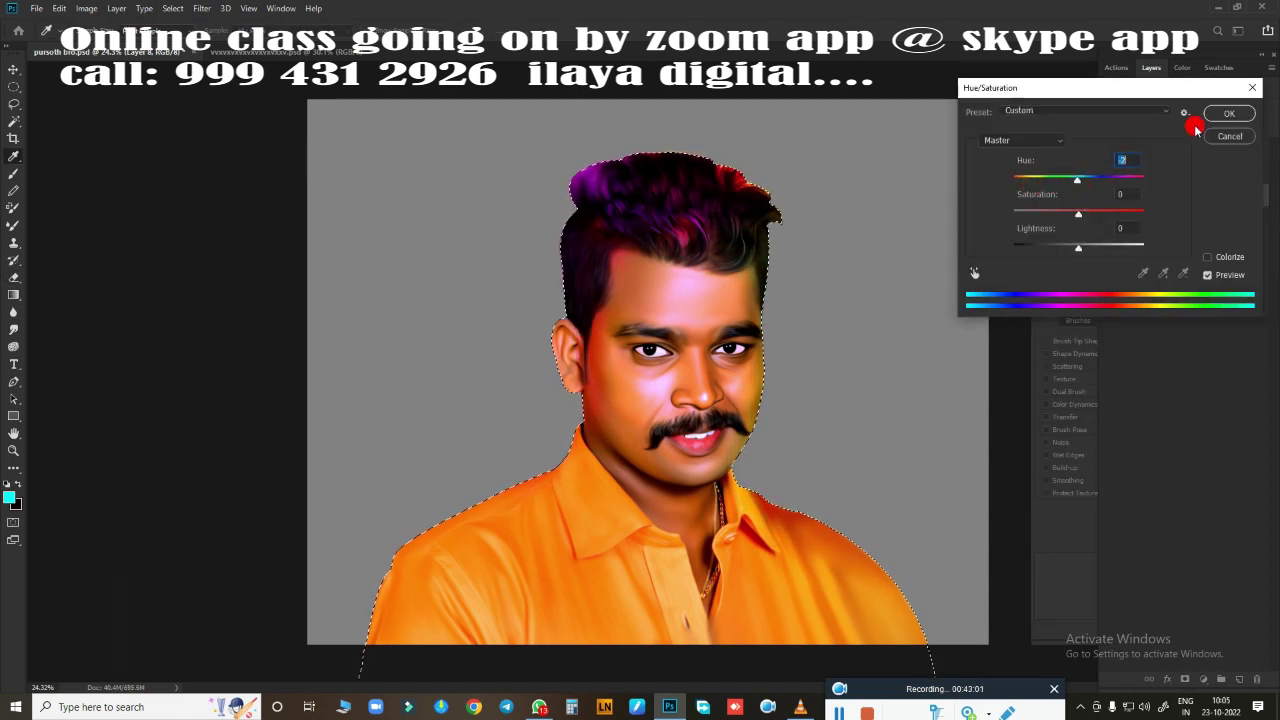
{"action": "left_click", "coordinate": [1228, 117]}
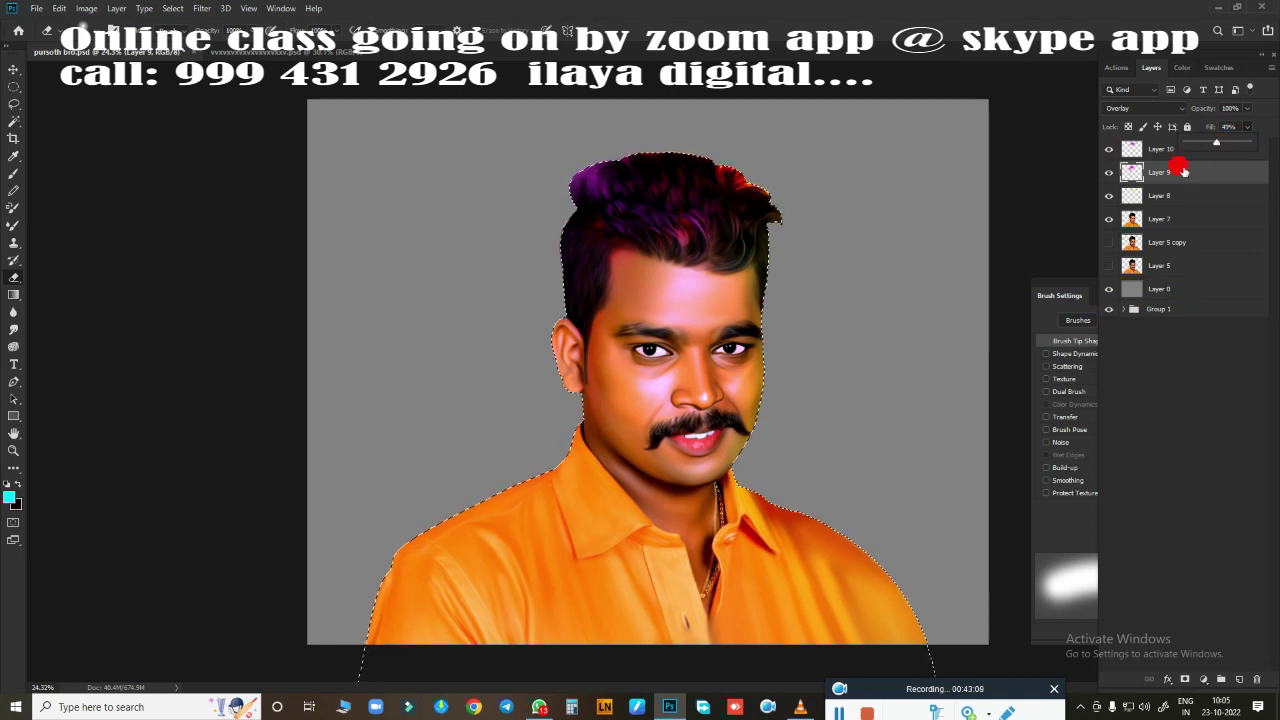
Group Layers 8–10 into Group 2 and add a new empty Layer 11
{"action": "left_click", "coordinate": [1195, 150]}
{"action": "left_click", "coordinate": [1165, 195], "text": "shift"}
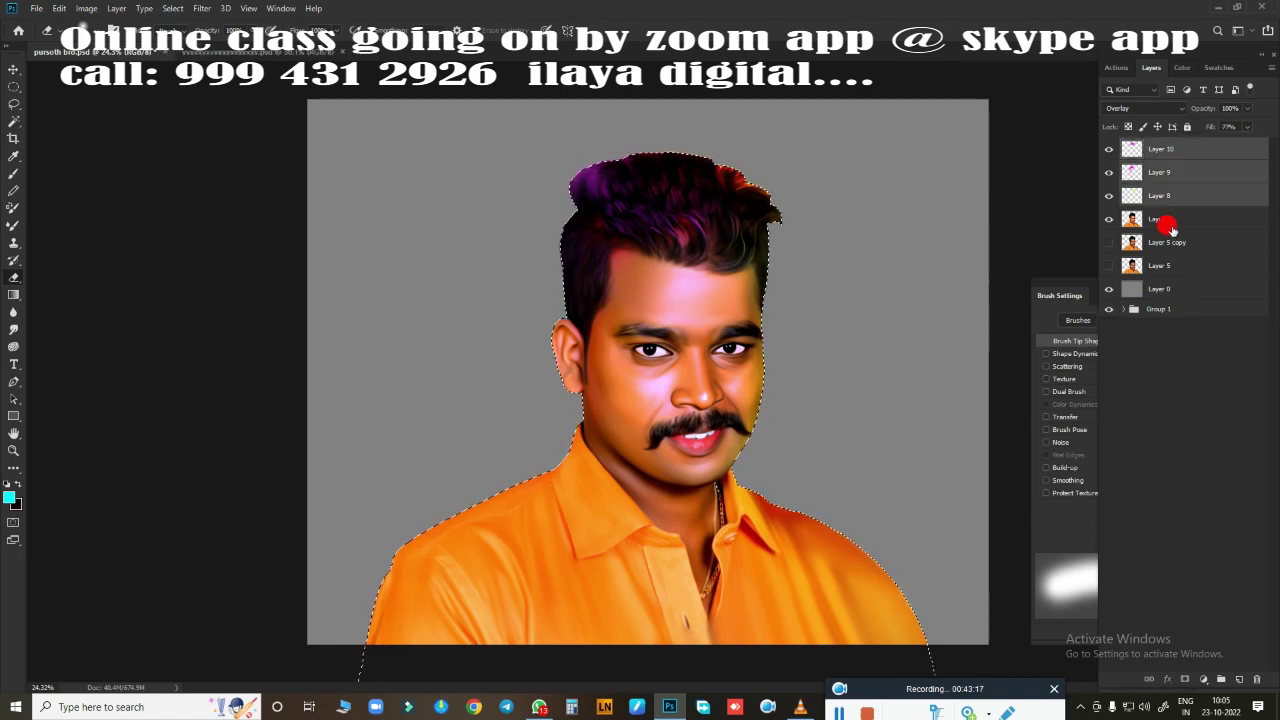
{"action": "key", "text": "ctrl+g"}
{"action": "left_click", "coordinate": [1240, 680]}
Rotate the canvas view and choose purple as the brush colour
{"action": "scroll", "coordinate": [628, 449], "scroll_direction": "up", "scroll_amount": 3}
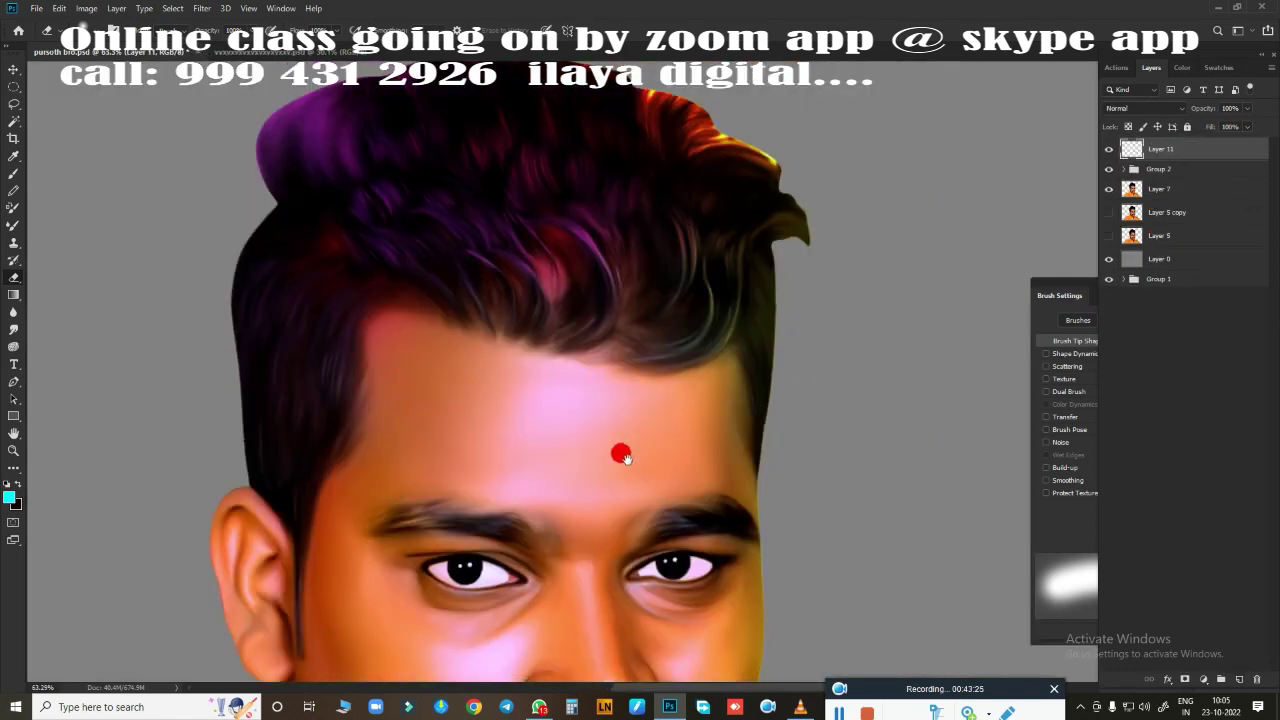
{"action": "scroll", "coordinate": [614, 451], "scroll_direction": "up", "scroll_amount": 3}
{"action": "key", "text": "r"}
{"action": "mouse_move", "coordinate": [449, 251]}
{"action": "left_mouse_down"}
{"action": "mouse_move", "coordinate": [455, 233]}
{"action": "mouse_move", "coordinate": [803, 363]}
{"action": "left_mouse_up"}
{"action": "scroll", "coordinate": [689, 346], "scroll_direction": "up", "scroll_amount": 3}
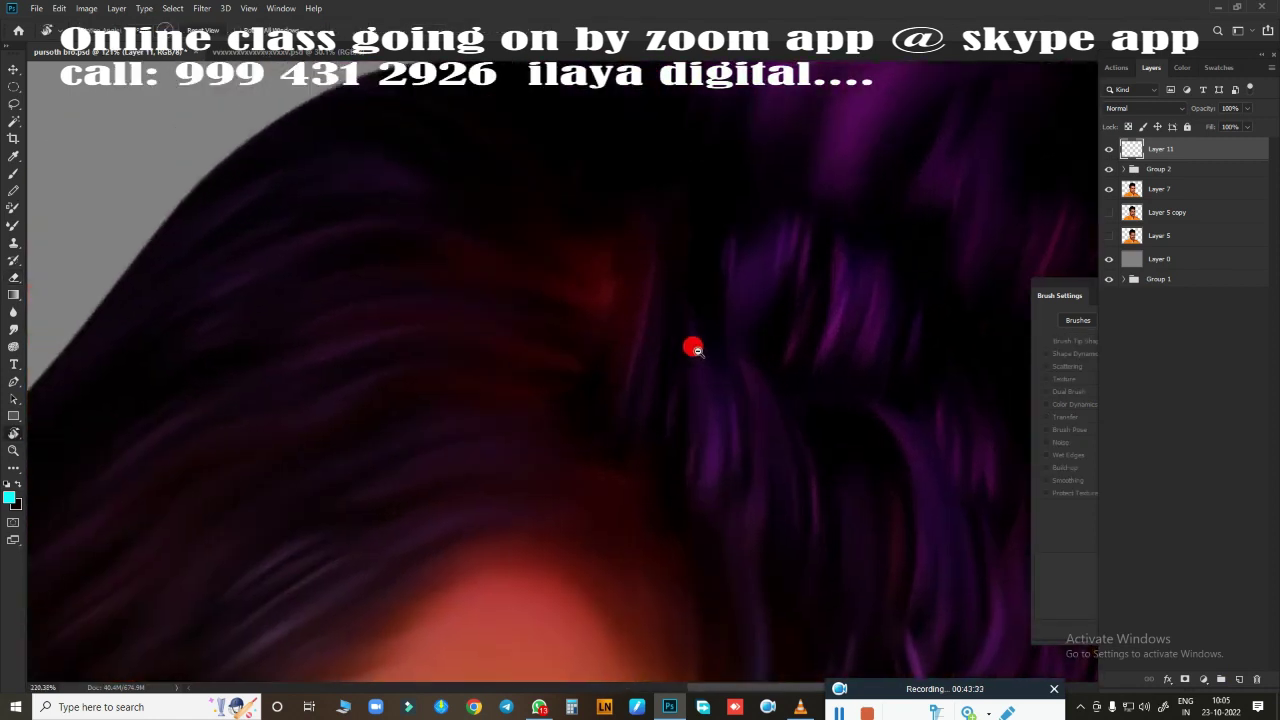
{"action": "scroll", "coordinate": [277, 529], "scroll_direction": "up", "scroll_amount": 3}
{"action": "right_click", "coordinate": [488, 302]}
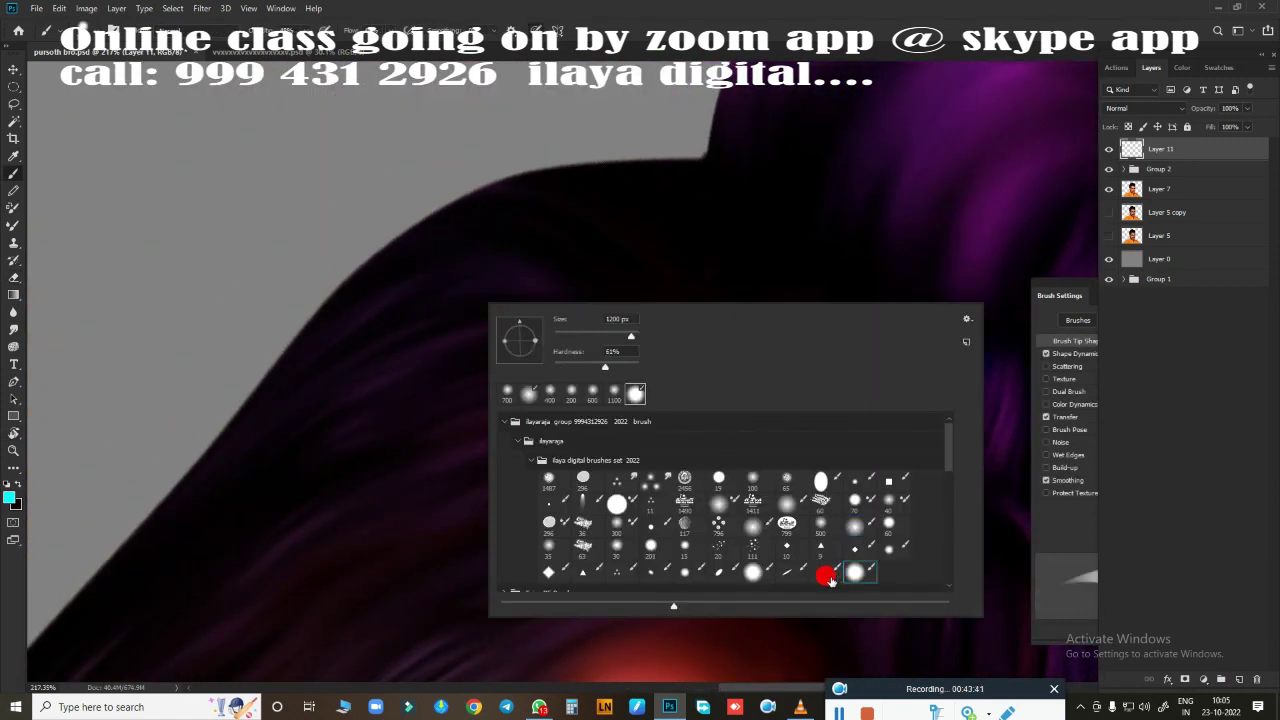
{"action": "key", "text": "Escape"}
{"action": "key", "text": "Return"}
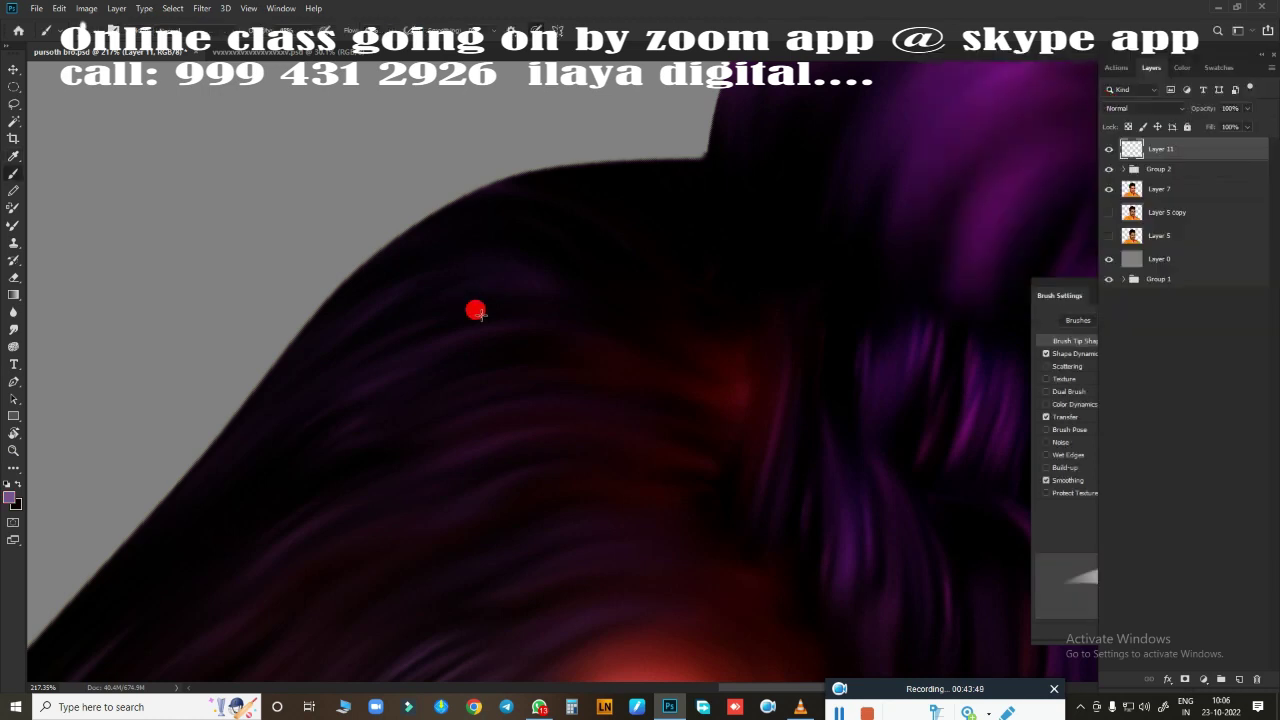
Brush light purple strands along the hair edge and across the hair
{"action": "mouse_move", "coordinate": [518, 352]}
{"action": "left_mouse_down"}
{"action": "mouse_move", "coordinate": [422, 306]}
{"action": "mouse_move", "coordinate": [608, 271]}
{"action": "left_mouse_up"}
{"action": "mouse_move", "coordinate": [534, 457]}
{"action": "left_mouse_down"}
{"action": "mouse_move", "coordinate": [491, 243]}
{"action": "mouse_move", "coordinate": [548, 152]}
{"action": "left_mouse_up"}
{"action": "left_click_drag", "start_coordinate": [677, 323], "coordinate": [366, 286]}
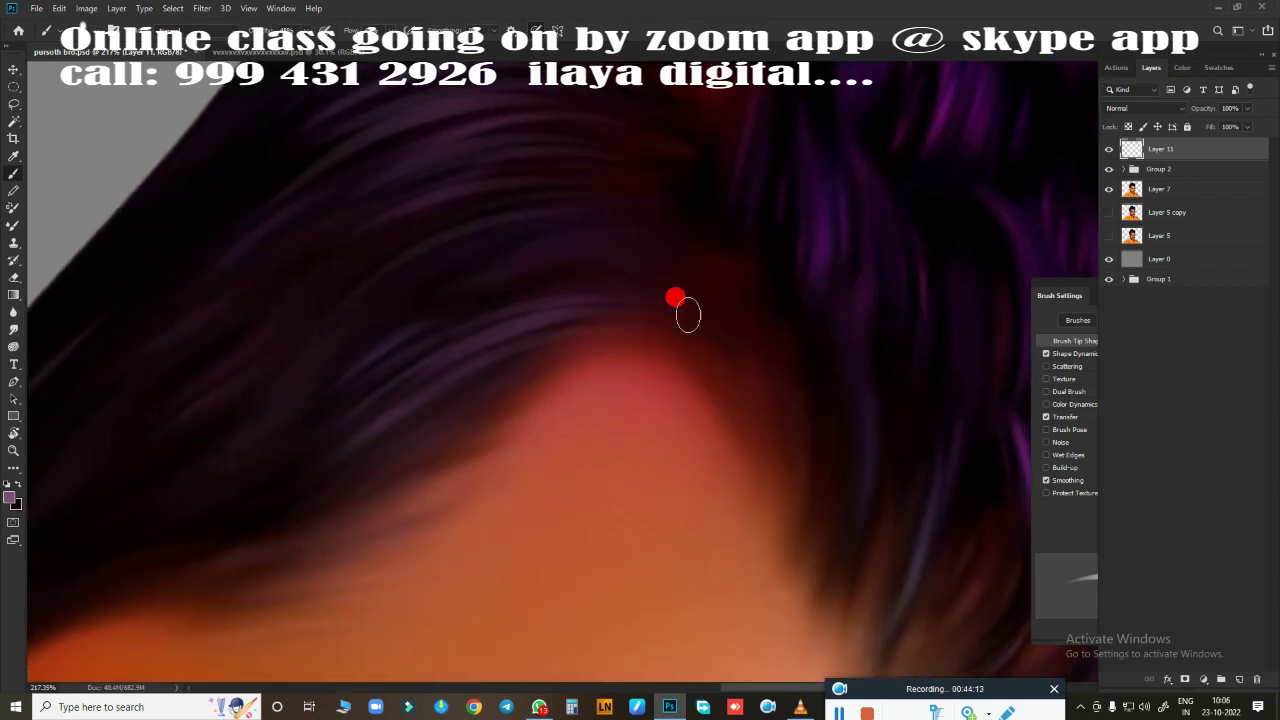
{"action": "mouse_move", "coordinate": [686, 314]}
{"action": "left_mouse_down"}
{"action": "mouse_move", "coordinate": [535, 208]}
{"action": "mouse_move", "coordinate": [371, 534]}
{"action": "mouse_move", "coordinate": [478, 329]}
{"action": "left_mouse_up"}
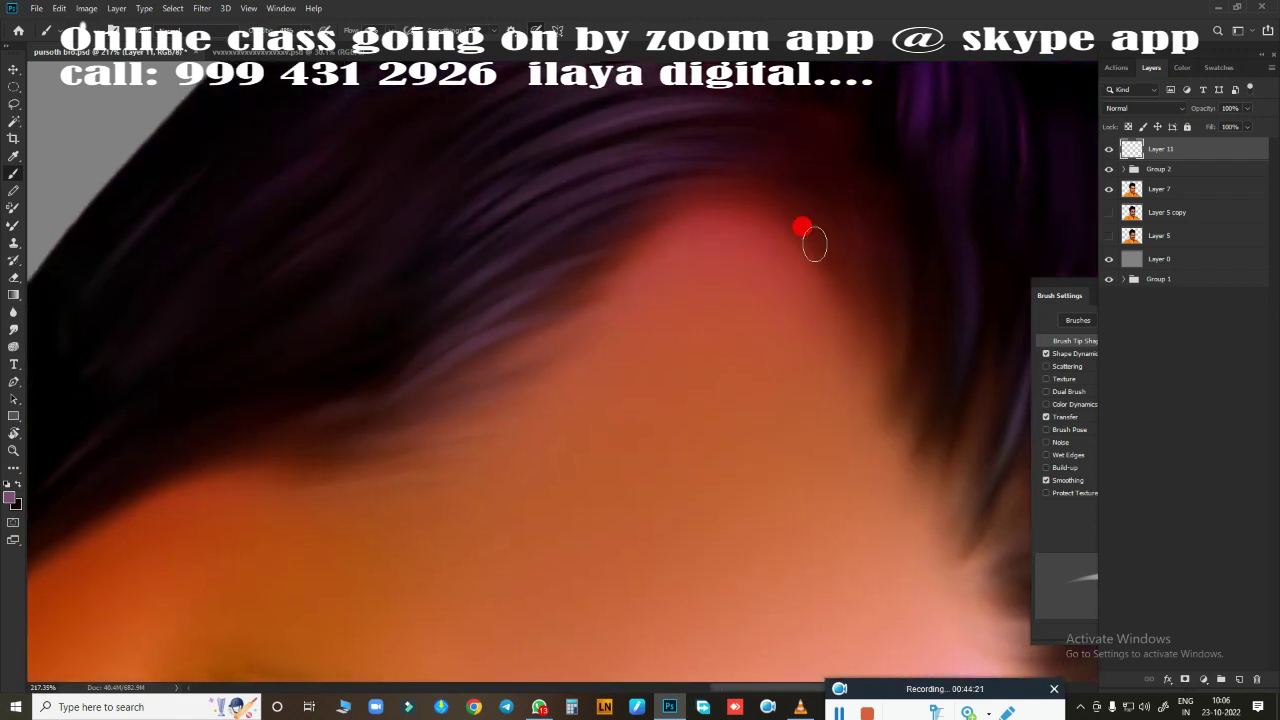
{"action": "left_click_drag", "start_coordinate": [814, 243], "coordinate": [791, 374]}
{"action": "left_click_drag", "start_coordinate": [654, 197], "coordinate": [289, 434]}
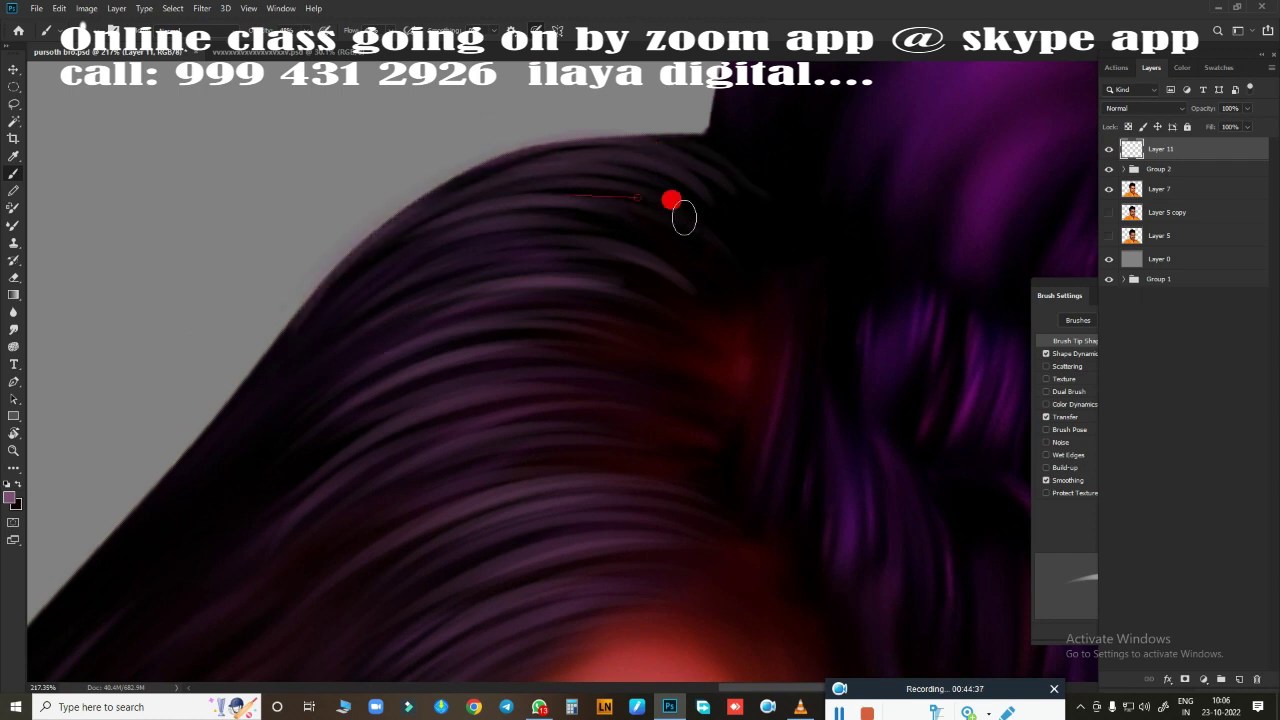
{"action": "left_click_drag", "start_coordinate": [742, 498], "coordinate": [826, 223]}
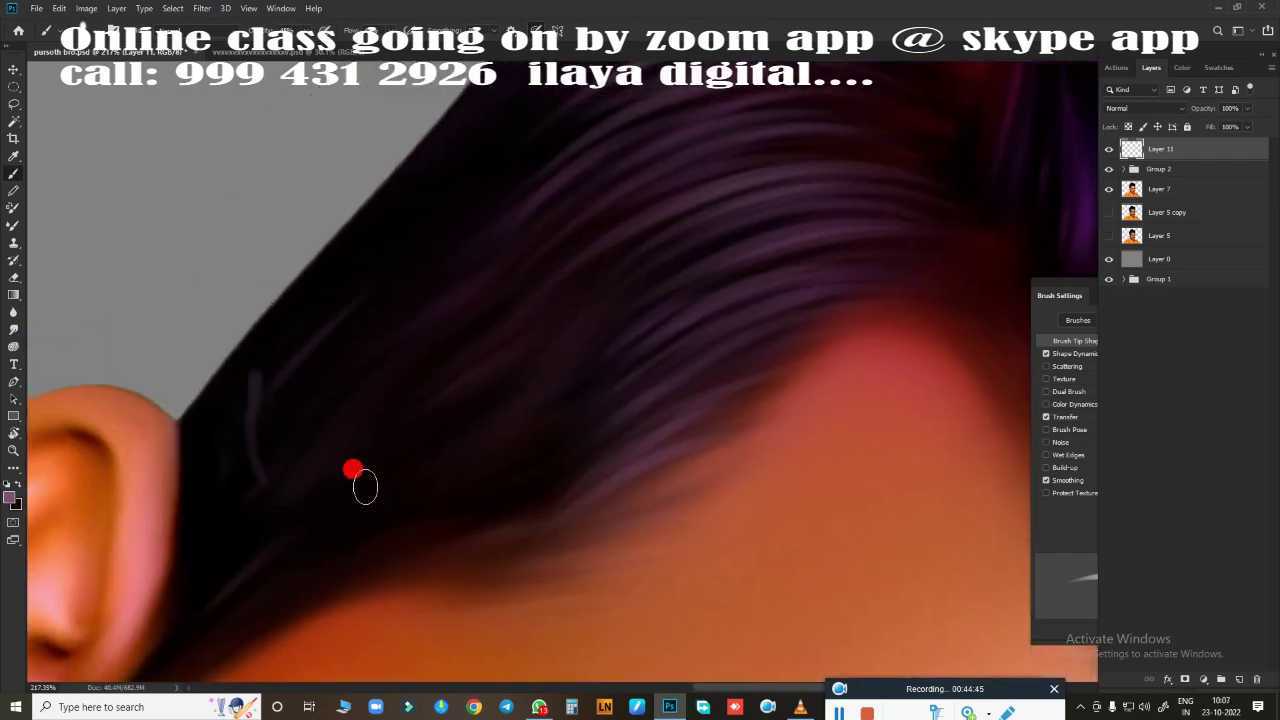
Paint thin purple strands along the hair above the ear and forehead
{"action": "key", "text": "r"}
{"action": "left_click_drag", "start_coordinate": [651, 371], "coordinate": [527, 514]}
{"action": "key", "text": "b"}
{"action": "mouse_move", "coordinate": [194, 437]}
{"action": "left_mouse_down"}
{"action": "mouse_move", "coordinate": [300, 334]}
{"action": "mouse_move", "coordinate": [731, 120]}
{"action": "mouse_move", "coordinate": [285, 487]}
{"action": "mouse_move", "coordinate": [706, 229]}
{"action": "mouse_move", "coordinate": [517, 246]}
{"action": "mouse_move", "coordinate": [606, 274]}
{"action": "mouse_move", "coordinate": [612, 244]}
{"action": "mouse_move", "coordinate": [449, 229]}
{"action": "mouse_move", "coordinate": [441, 434]}
{"action": "left_mouse_up"}
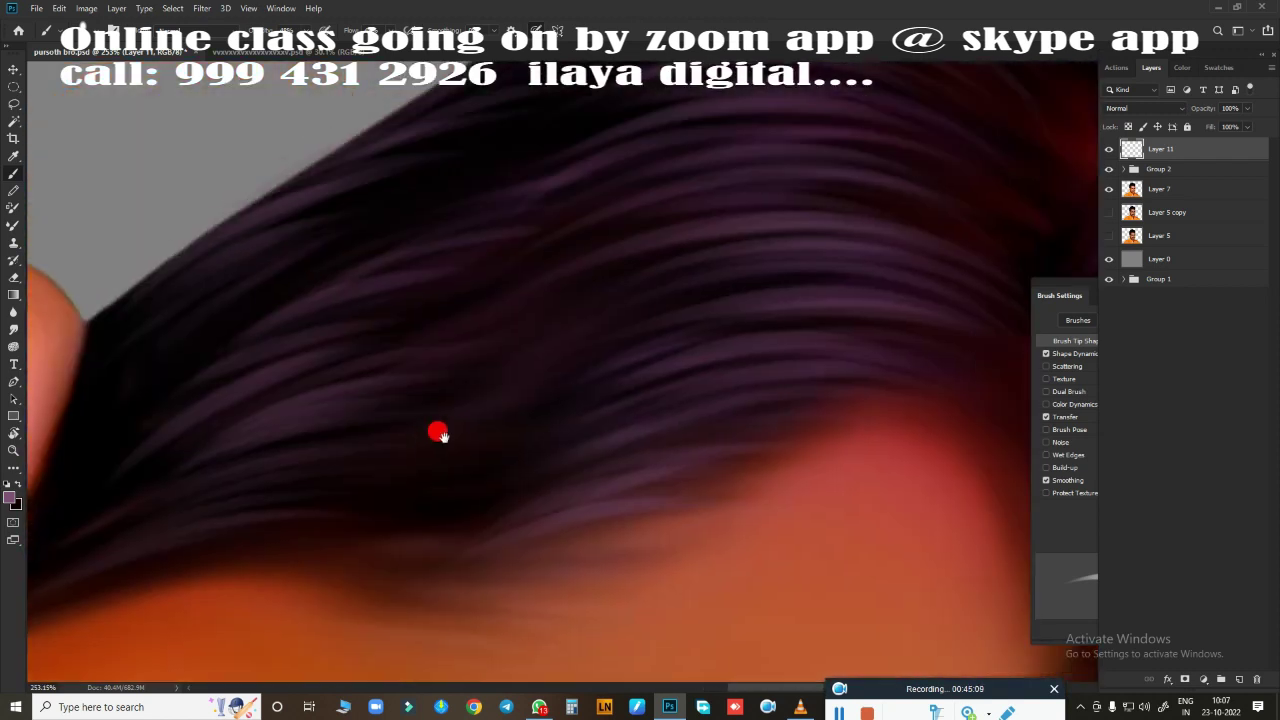
{"action": "left_click_drag", "start_coordinate": [570, 272], "coordinate": [706, 234]}
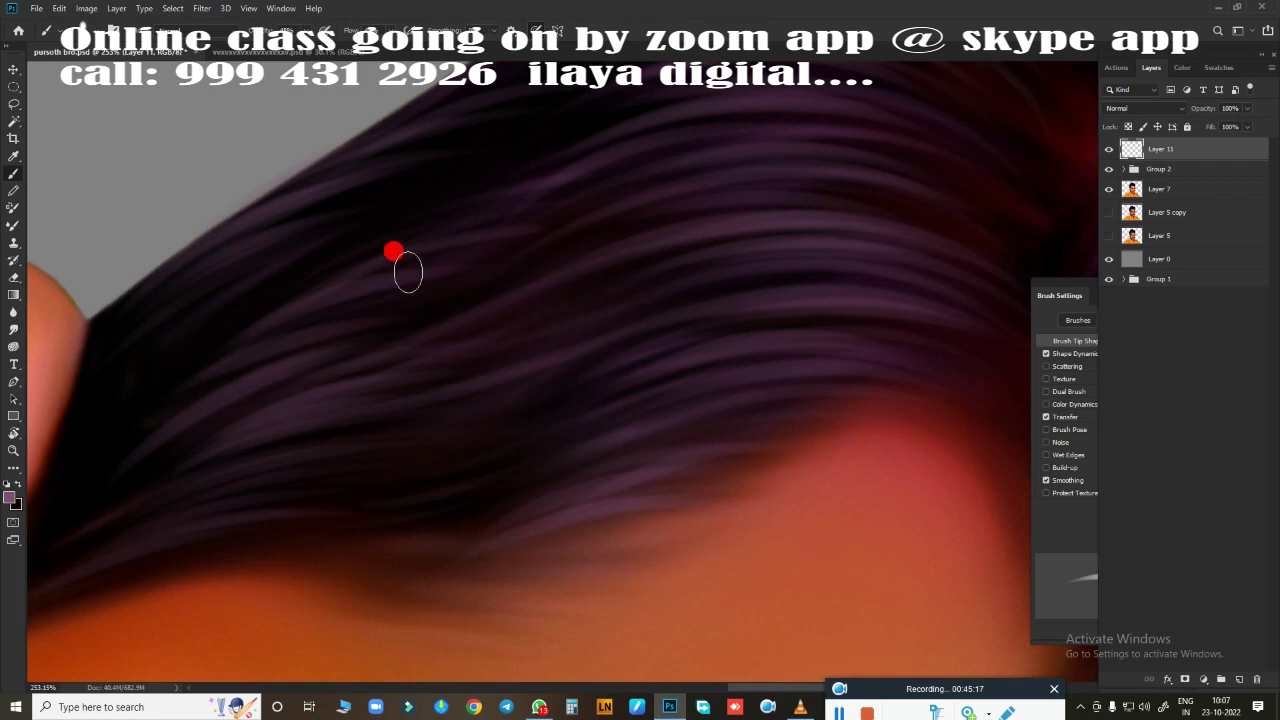
{"action": "mouse_move", "coordinate": [393, 251]}
{"action": "left_mouse_down"}
{"action": "mouse_move", "coordinate": [714, 120]}
{"action": "mouse_move", "coordinate": [325, 318]}
{"action": "mouse_move", "coordinate": [306, 391]}
{"action": "mouse_move", "coordinate": [551, 254]}
{"action": "mouse_move", "coordinate": [247, 502]}
{"action": "left_mouse_up"}
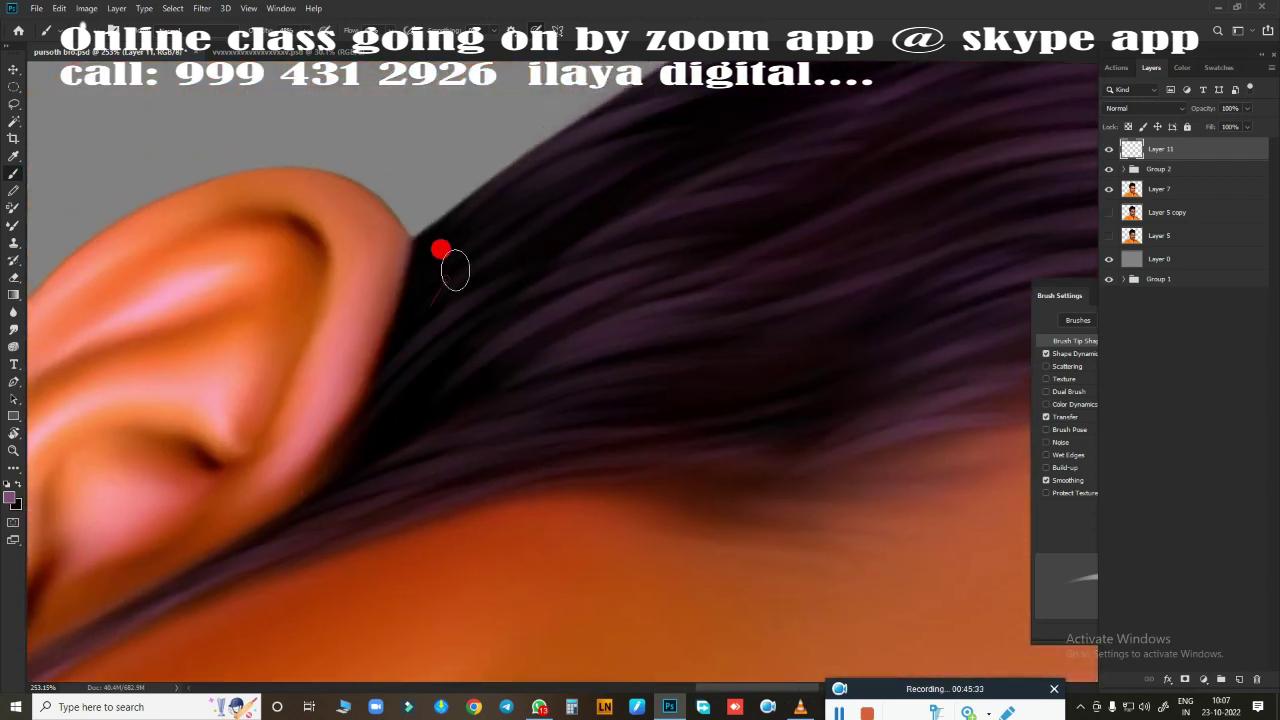
{"action": "left_click_drag", "start_coordinate": [654, 386], "coordinate": [235, 556]}
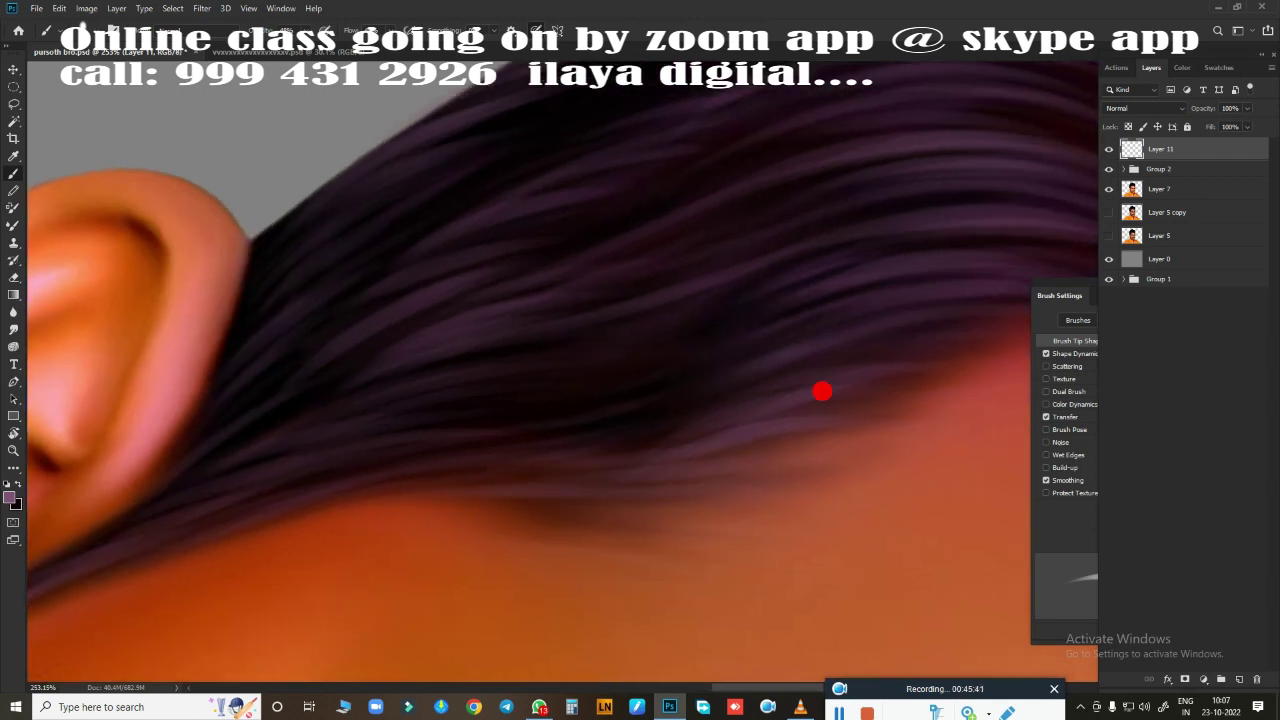
{"action": "left_click_drag", "start_coordinate": [750, 340], "coordinate": [485, 402]}
{"action": "left_click_drag", "start_coordinate": [760, 318], "coordinate": [545, 380]}
Sample an olive colour from the hair on the right side as the foreground colour
{"action": "scroll", "coordinate": [647, 440], "scroll_direction": "down", "scroll_amount": 2}
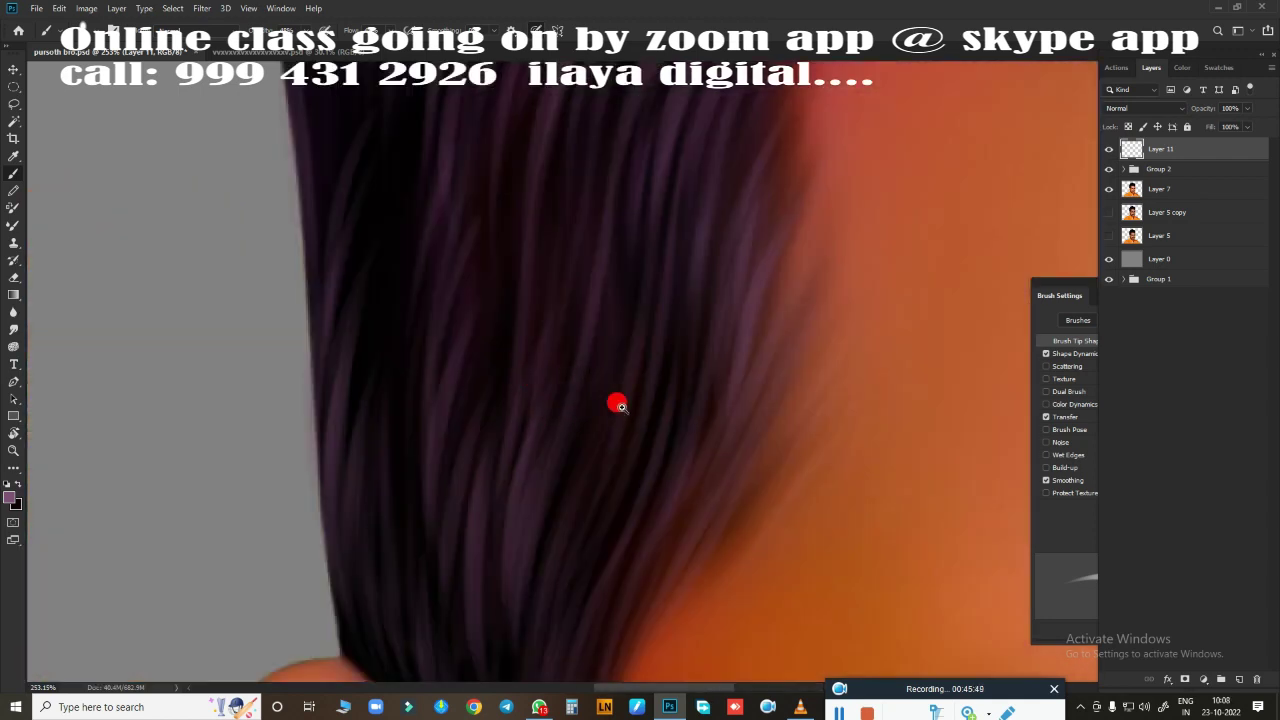
{"action": "scroll", "coordinate": [620, 400], "scroll_direction": "down", "scroll_amount": 1}
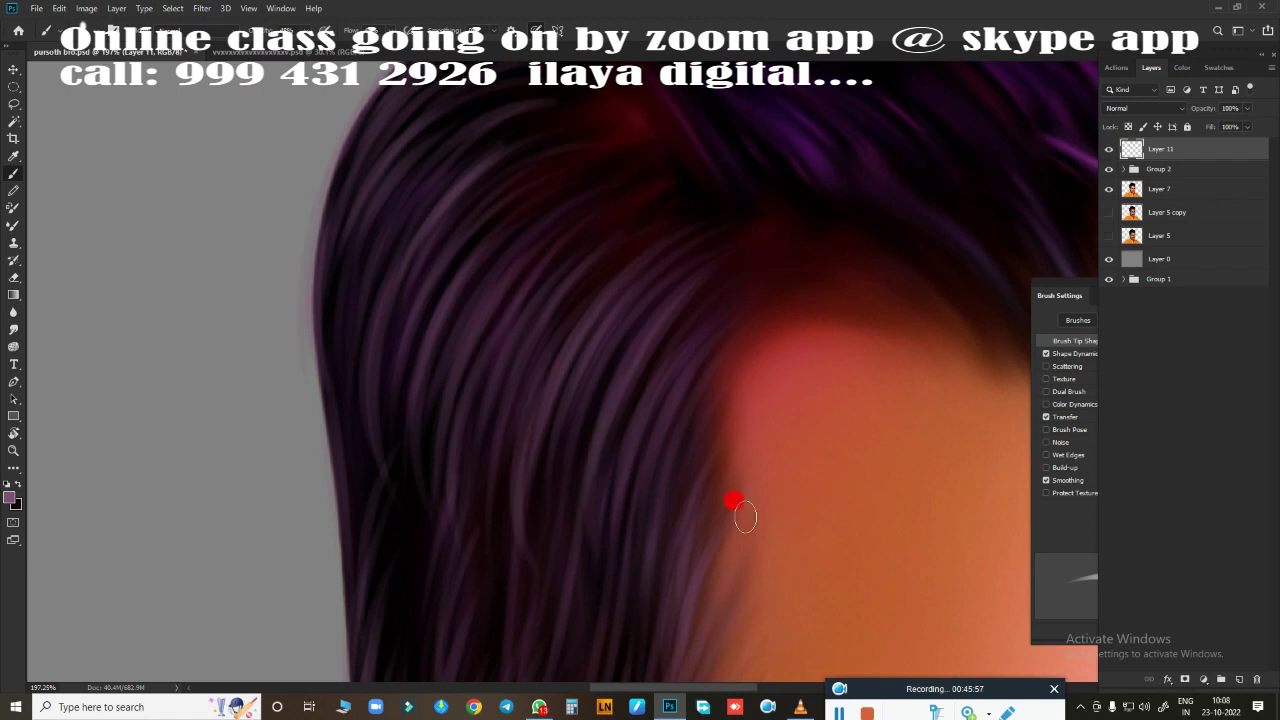
{"action": "scroll", "coordinate": [650, 470], "scroll_direction": "down", "scroll_amount": 3}
{"action": "scroll", "coordinate": [520, 320], "scroll_direction": "down", "scroll_amount": 2}
{"action": "left_click_drag", "start_coordinate": [533, 355], "coordinate": [348, 325]}
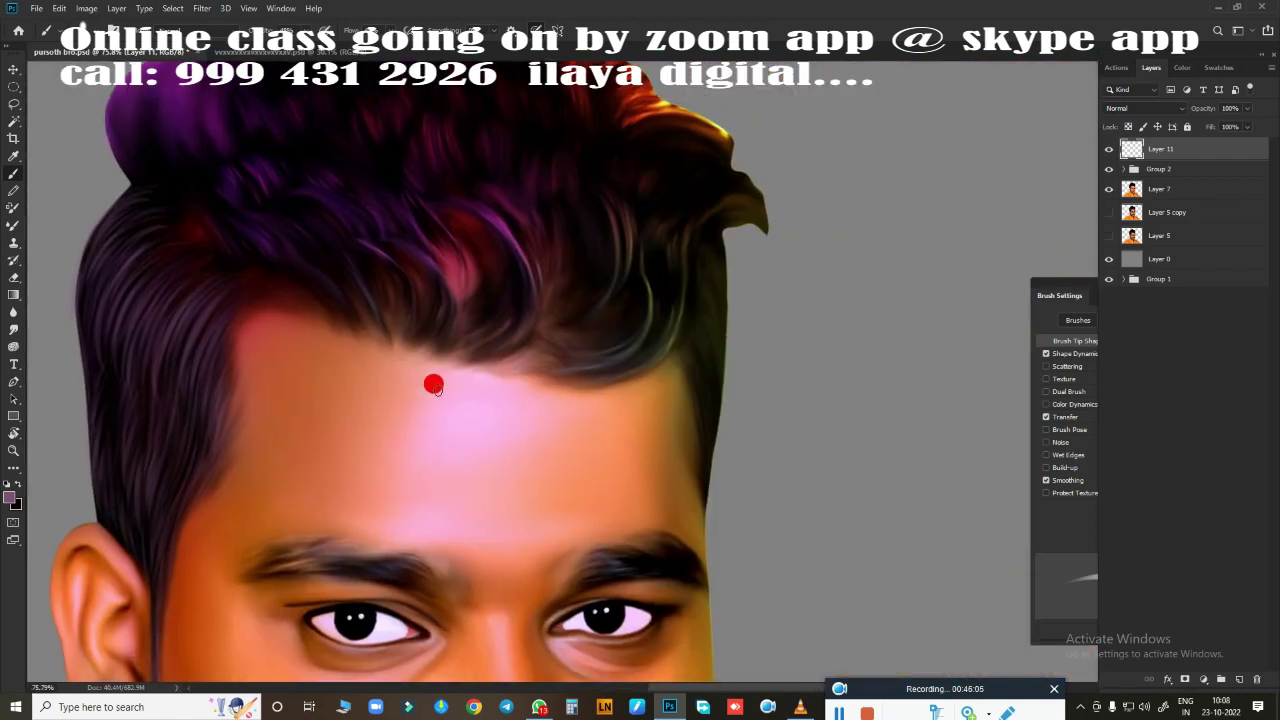
{"action": "left_click", "coordinate": [10, 497]}
{"action": "left_click", "coordinate": [700, 320]}
{"action": "left_click", "coordinate": [1212, 89]}
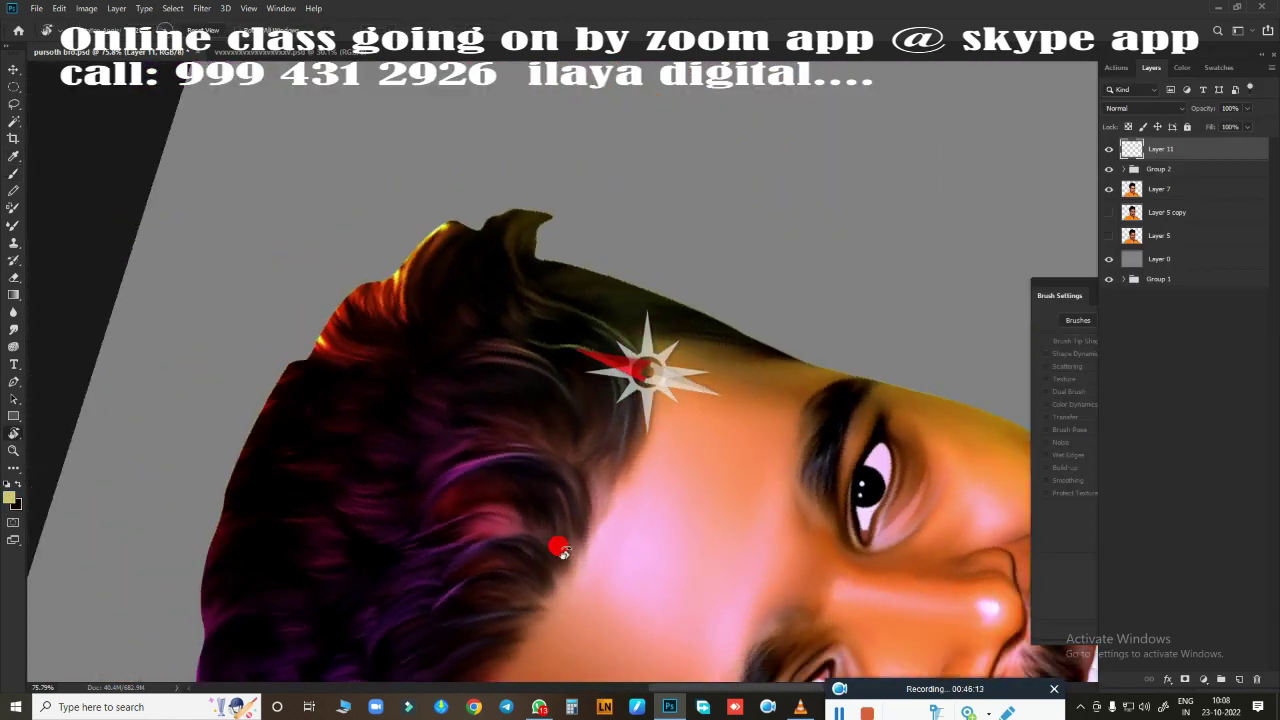
Paint olive strands along the top edge of the hair
{"action": "scroll", "coordinate": [551, 543], "scroll_direction": "up", "scroll_amount": 5}
{"action": "scroll", "coordinate": [155, 322], "scroll_direction": "up", "scroll_amount": 2}
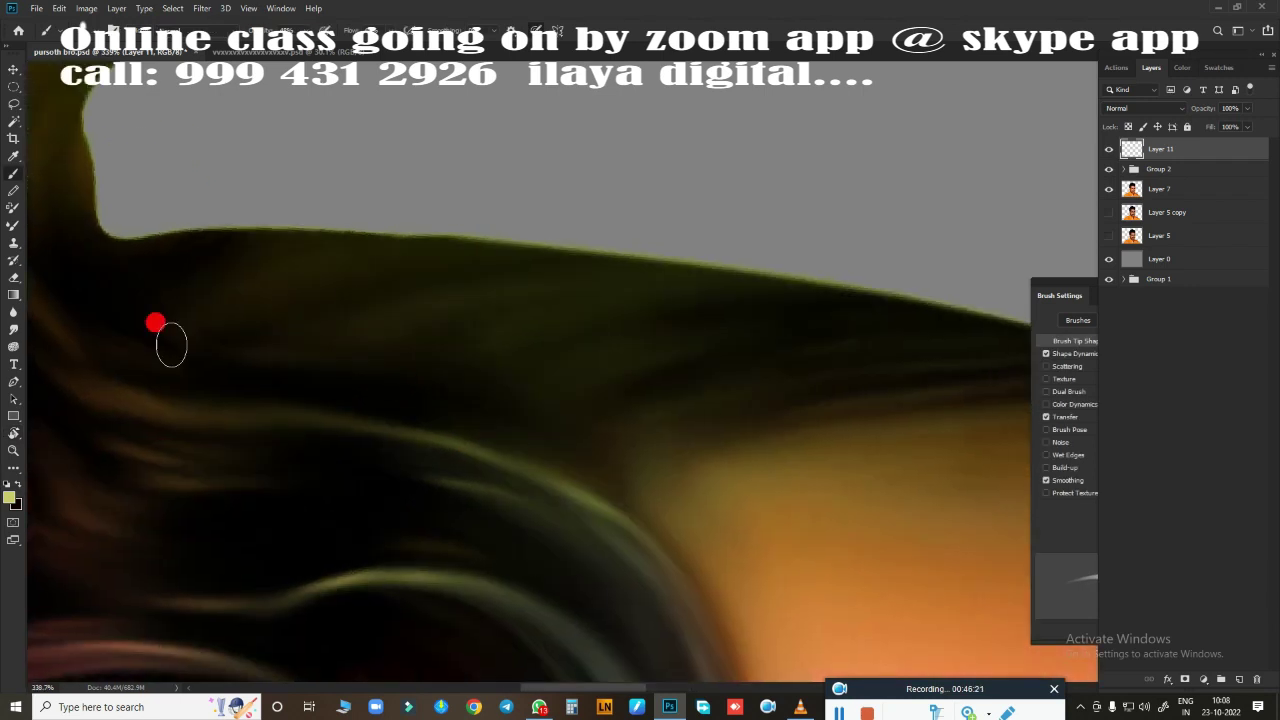
{"action": "left_click_drag", "start_coordinate": [85, 399], "coordinate": [288, 300]}
{"action": "left_click_drag", "start_coordinate": [46, 329], "coordinate": [503, 243]}
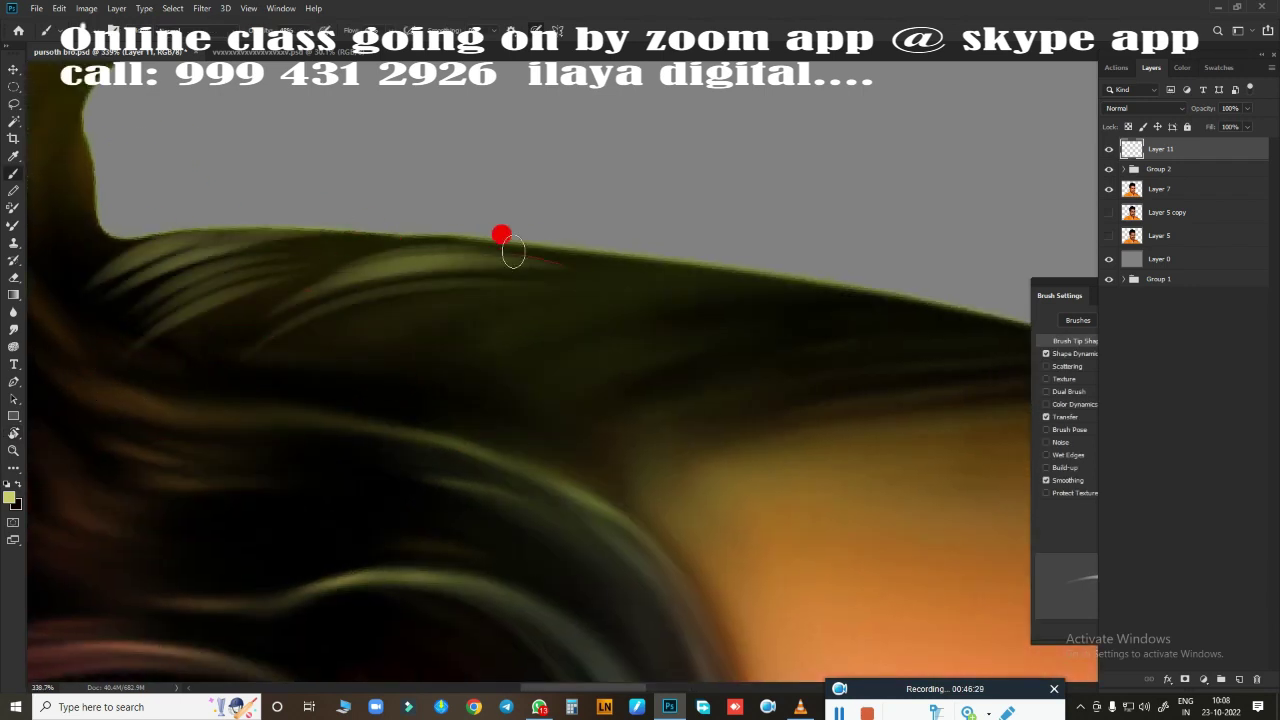
{"action": "mouse_move", "coordinate": [278, 347]}
{"action": "left_mouse_down"}
{"action": "mouse_move", "coordinate": [414, 262]}
{"action": "mouse_move", "coordinate": [554, 466]}
{"action": "mouse_move", "coordinate": [640, 363]}
{"action": "mouse_move", "coordinate": [361, 282]}
{"action": "left_mouse_up"}
{"action": "scroll", "coordinate": [500, 300], "scroll_direction": "down", "scroll_amount": 1}
{"action": "mouse_move", "coordinate": [674, 323]}
{"action": "left_mouse_down"}
{"action": "mouse_move", "coordinate": [437, 283]}
{"action": "mouse_move", "coordinate": [837, 331]}
{"action": "left_mouse_up"}
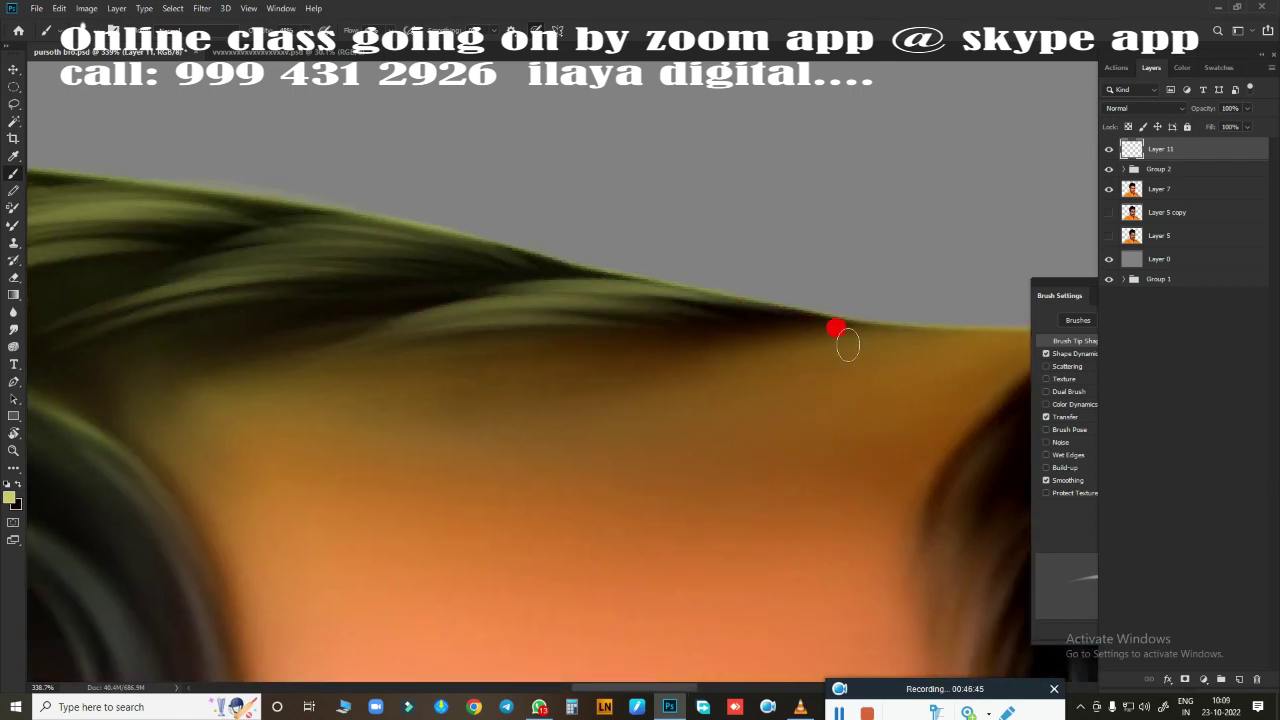
{"action": "scroll", "coordinate": [600, 340], "scroll_direction": "down", "scroll_amount": 1}
{"action": "scroll", "coordinate": [313, 344], "scroll_direction": "up", "scroll_amount": 1}
{"action": "left_click_drag", "start_coordinate": [370, 390], "coordinate": [893, 350]}
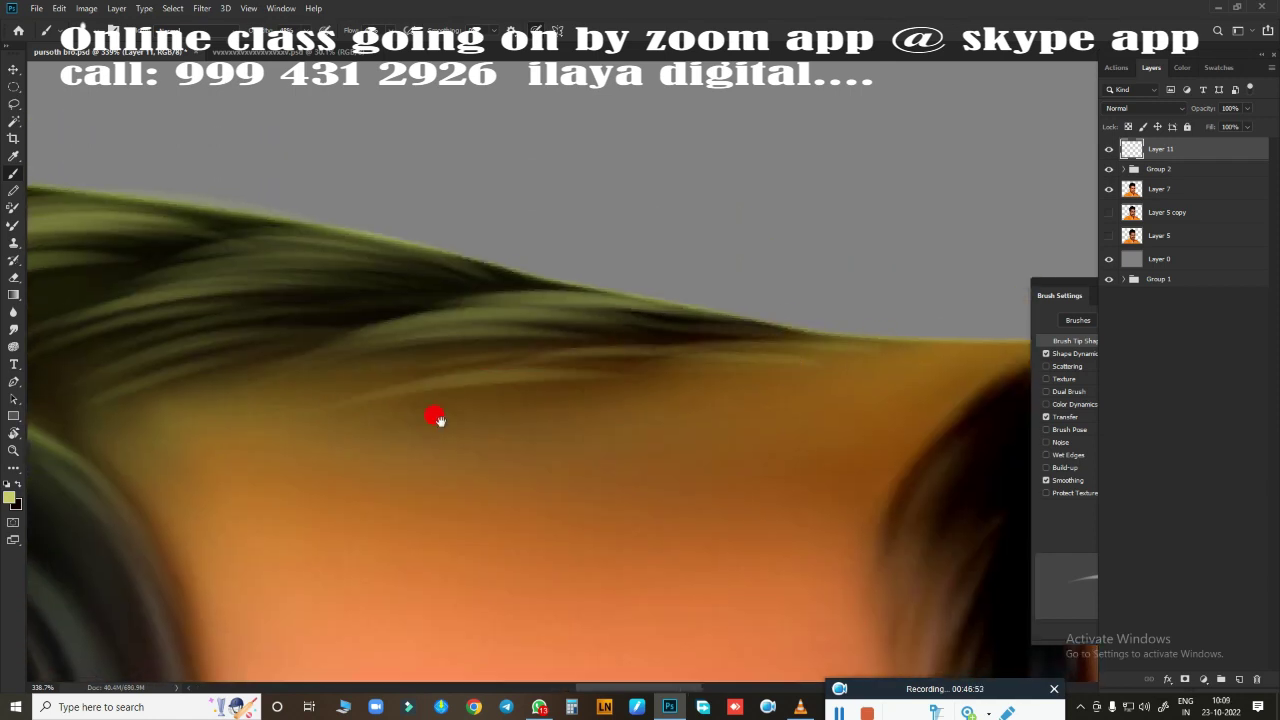
Paint light yellow strands across the hair tip and upper hair
{"action": "left_click_drag", "start_coordinate": [437, 418], "coordinate": [758, 346]}
{"action": "mouse_move", "coordinate": [341, 220]}
{"action": "left_mouse_down"}
{"action": "mouse_move", "coordinate": [651, 414]}
{"action": "mouse_move", "coordinate": [623, 263]}
{"action": "left_mouse_up"}
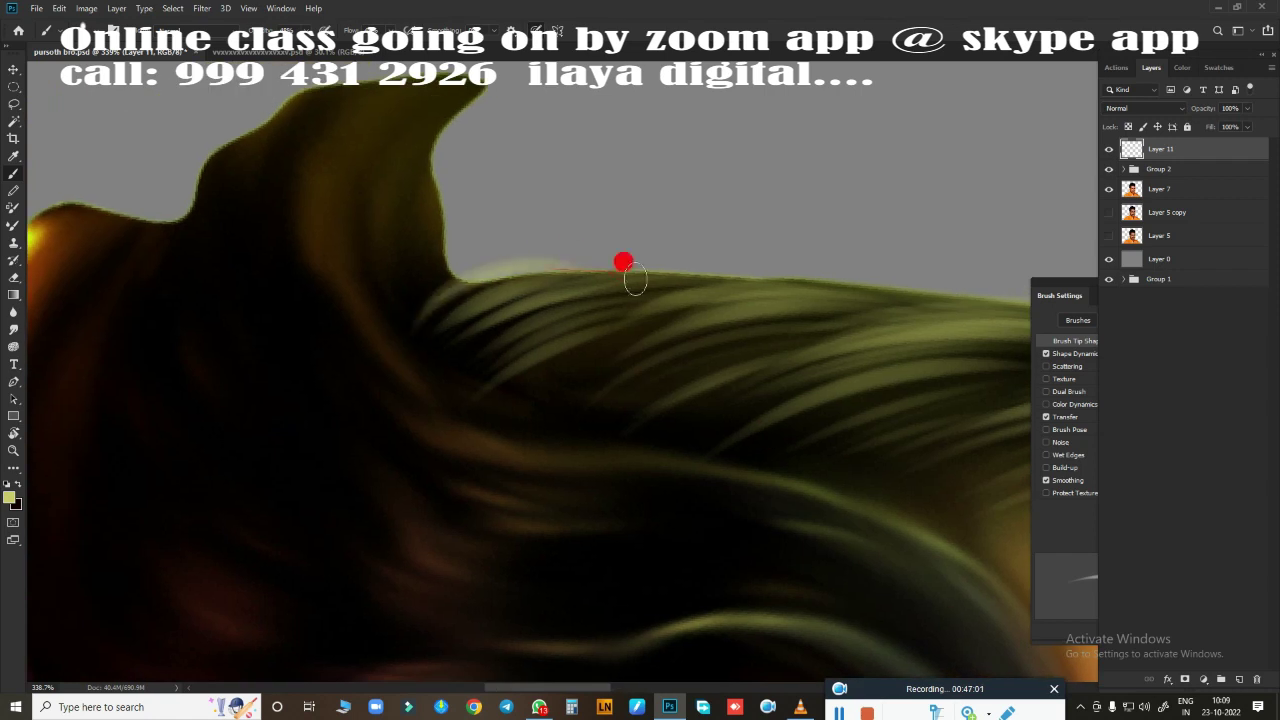
{"action": "mouse_move", "coordinate": [483, 477]}
{"action": "left_mouse_down"}
{"action": "mouse_move", "coordinate": [490, 452]}
{"action": "mouse_move", "coordinate": [581, 551]}
{"action": "left_mouse_up"}
{"action": "scroll", "coordinate": [700, 337], "scroll_direction": "down", "scroll_amount": 3}
{"action": "scroll", "coordinate": [749, 380], "scroll_direction": "up", "scroll_amount": 2}
{"action": "scroll", "coordinate": [537, 486], "scroll_direction": "up", "scroll_amount": 2}
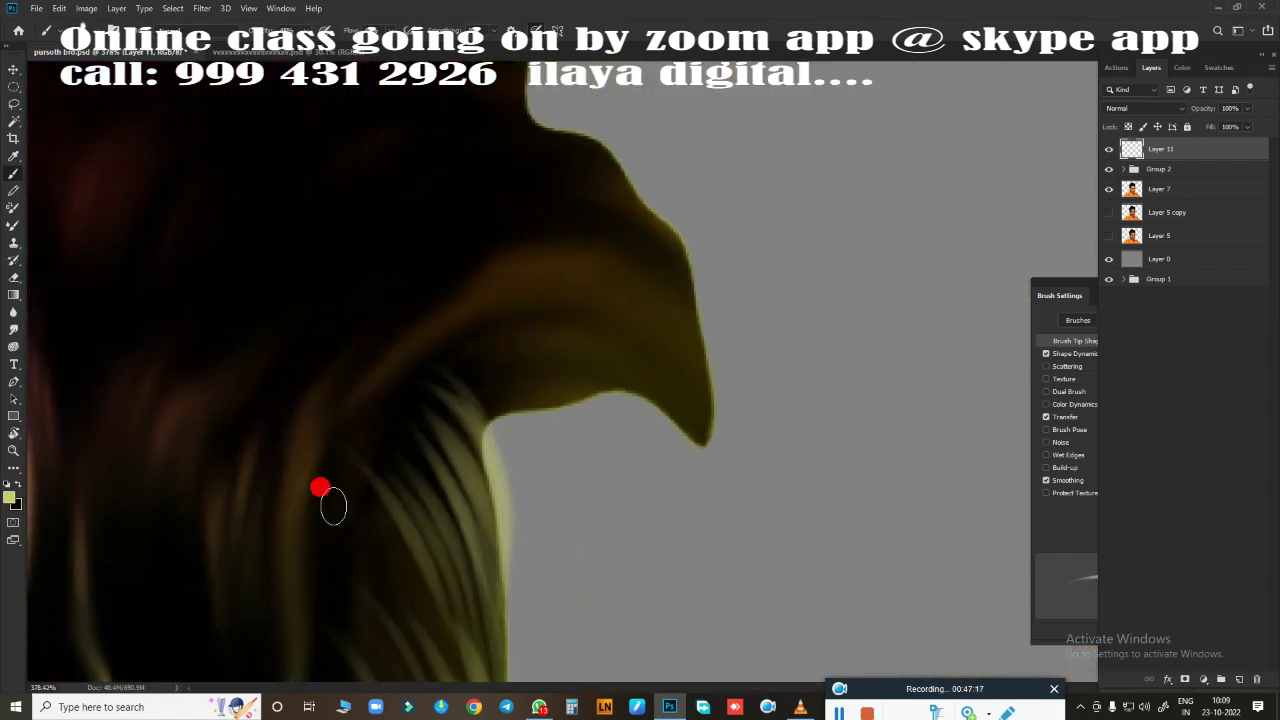
{"action": "mouse_move", "coordinate": [333, 505]}
{"action": "left_mouse_down"}
{"action": "mouse_move", "coordinate": [606, 409]}
{"action": "mouse_move", "coordinate": [663, 514]}
{"action": "mouse_move", "coordinate": [690, 420]}
{"action": "mouse_move", "coordinate": [632, 282]}
{"action": "mouse_move", "coordinate": [586, 537]}
{"action": "left_mouse_up"}
{"action": "scroll", "coordinate": [323, 469], "scroll_direction": "up", "scroll_amount": 3}
{"action": "left_click_drag", "start_coordinate": [323, 469], "coordinate": [500, 329]}
{"action": "scroll", "coordinate": [590, 662], "scroll_direction": "up", "scroll_amount": 3}
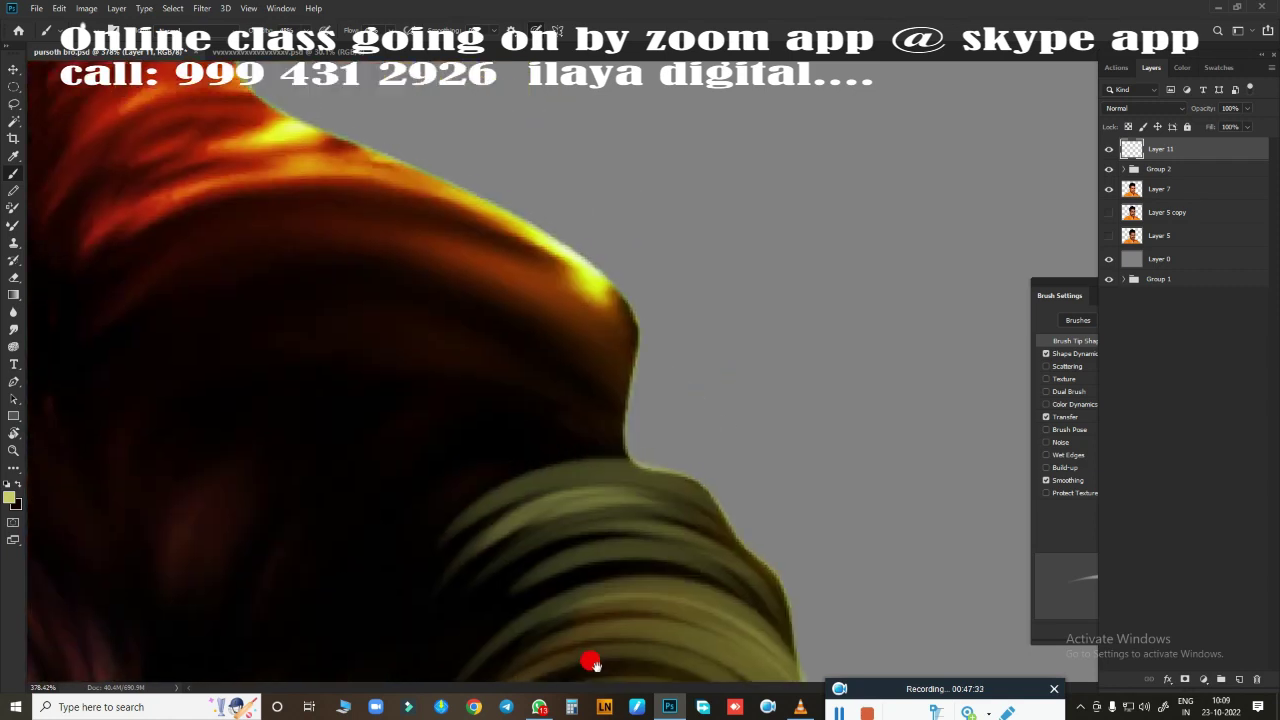
{"action": "mouse_move", "coordinate": [200, 480]}
{"action": "left_mouse_down"}
{"action": "mouse_move", "coordinate": [300, 280]}
{"action": "mouse_move", "coordinate": [537, 234]}
{"action": "mouse_move", "coordinate": [634, 351]}
{"action": "mouse_move", "coordinate": [398, 429]}
{"action": "mouse_move", "coordinate": [651, 411]}
{"action": "mouse_move", "coordinate": [434, 194]}
{"action": "mouse_move", "coordinate": [417, 383]}
{"action": "mouse_move", "coordinate": [515, 258]}
{"action": "left_mouse_up"}
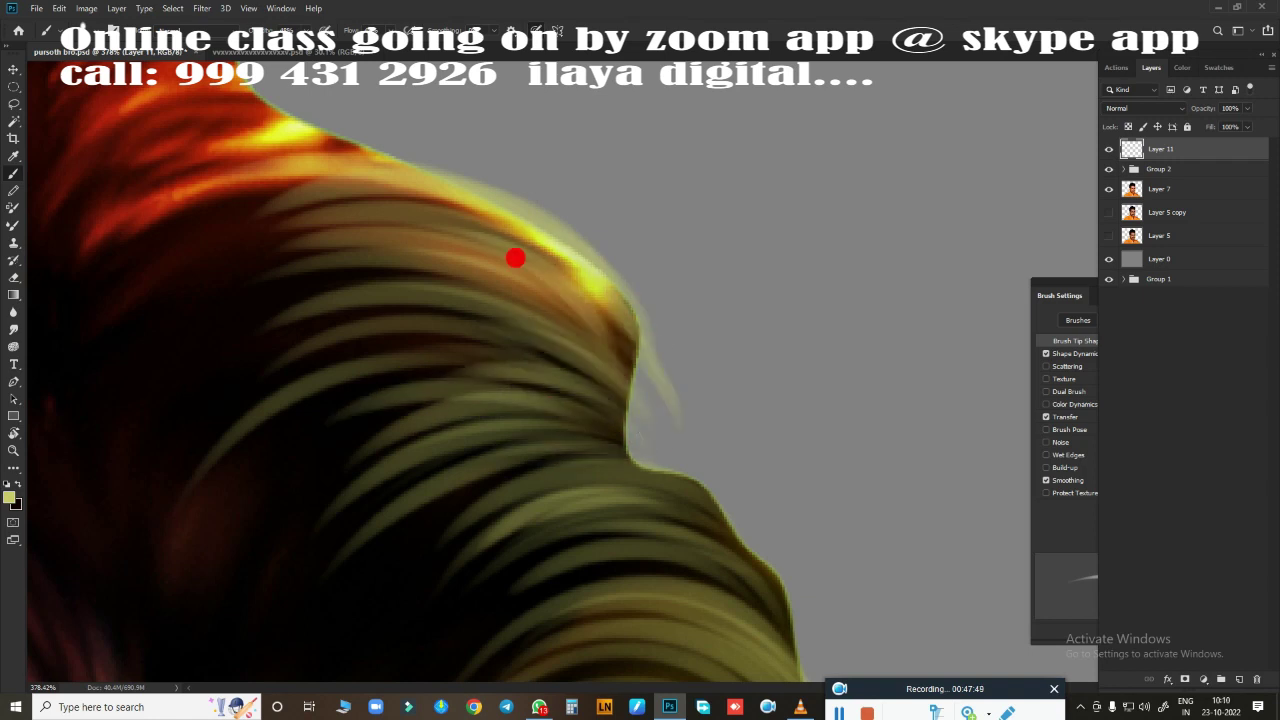
Paint light olive strands through the middle of the hair
{"action": "scroll", "coordinate": [654, 477], "scroll_direction": "down", "scroll_amount": 3}
{"action": "scroll", "coordinate": [749, 374], "scroll_direction": "up", "scroll_amount": 2}
{"action": "scroll", "coordinate": [737, 434], "scroll_direction": "up", "scroll_amount": 1}
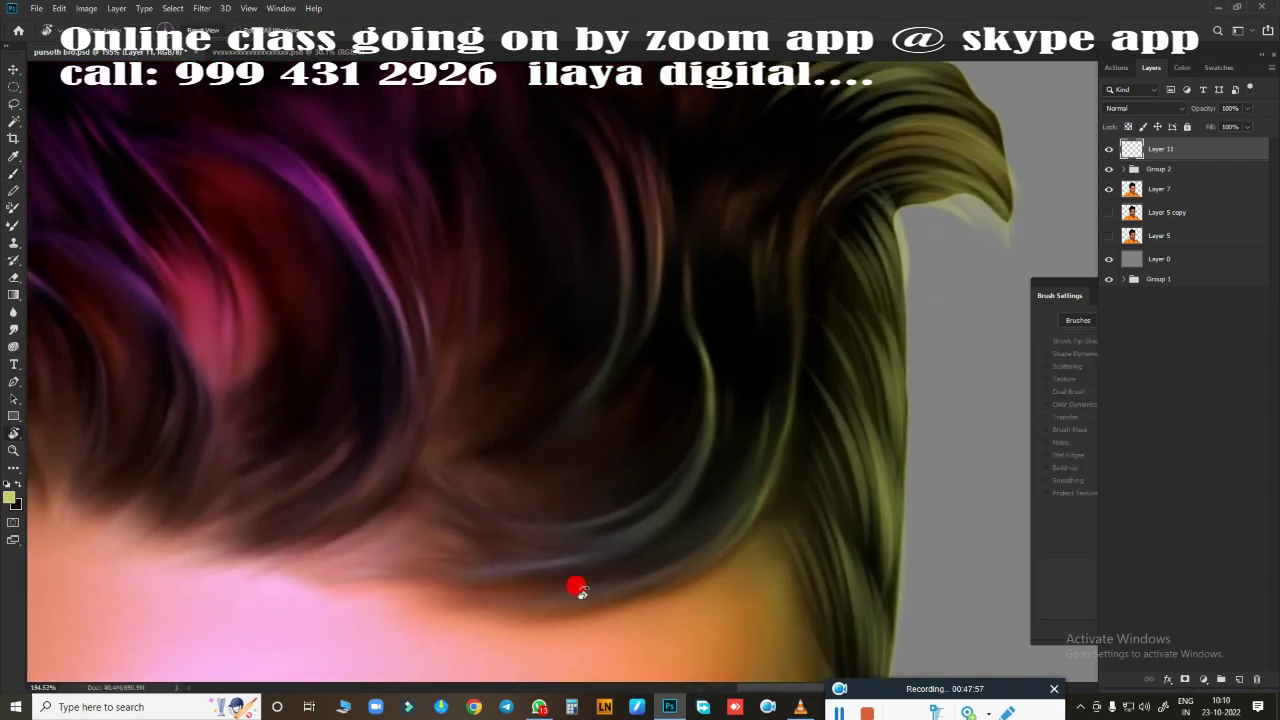
{"action": "scroll", "coordinate": [580, 590], "scroll_direction": "up", "scroll_amount": 2}
{"action": "left_click_drag", "start_coordinate": [480, 514], "coordinate": [303, 465]}
{"action": "left_click_drag", "start_coordinate": [251, 428], "coordinate": [614, 357]}
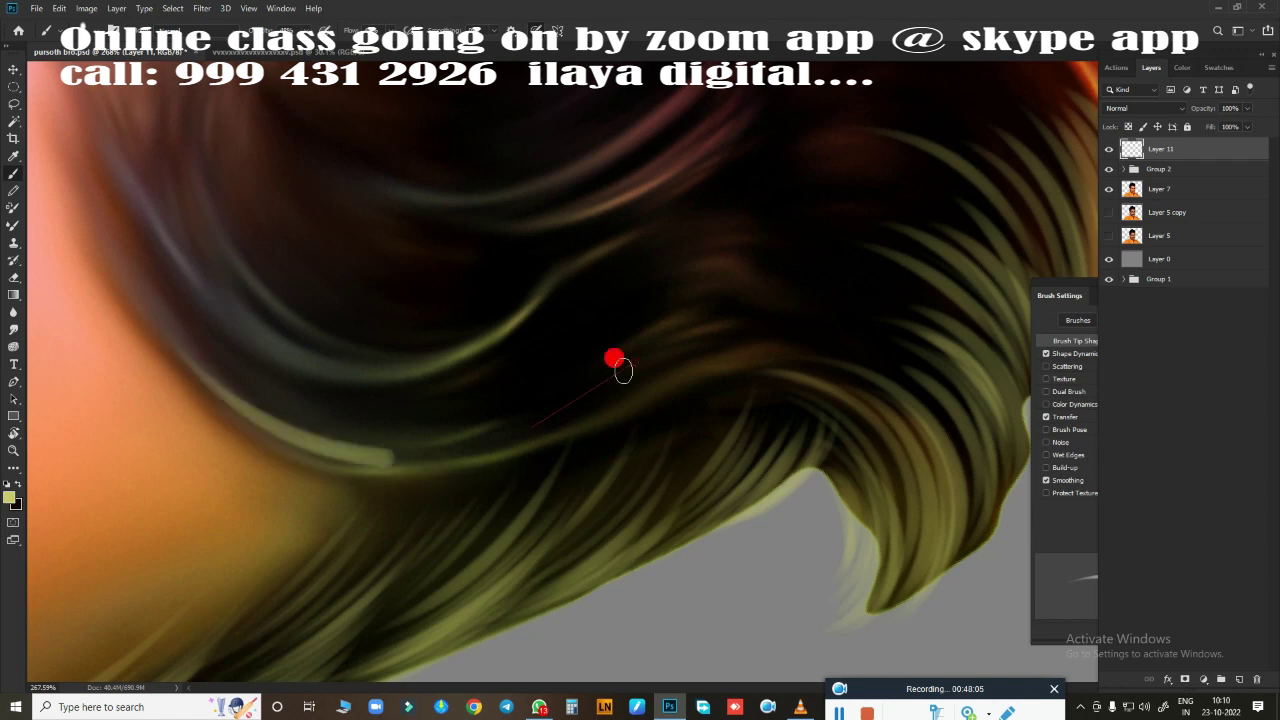
{"action": "mouse_move", "coordinate": [423, 391]}
{"action": "left_mouse_down"}
{"action": "mouse_move", "coordinate": [666, 529]}
{"action": "mouse_move", "coordinate": [776, 416]}
{"action": "left_mouse_up"}
Add light curved olive strands over the darker hair along its edge
{"action": "scroll", "coordinate": [509, 560], "scroll_direction": "up", "scroll_amount": 3}
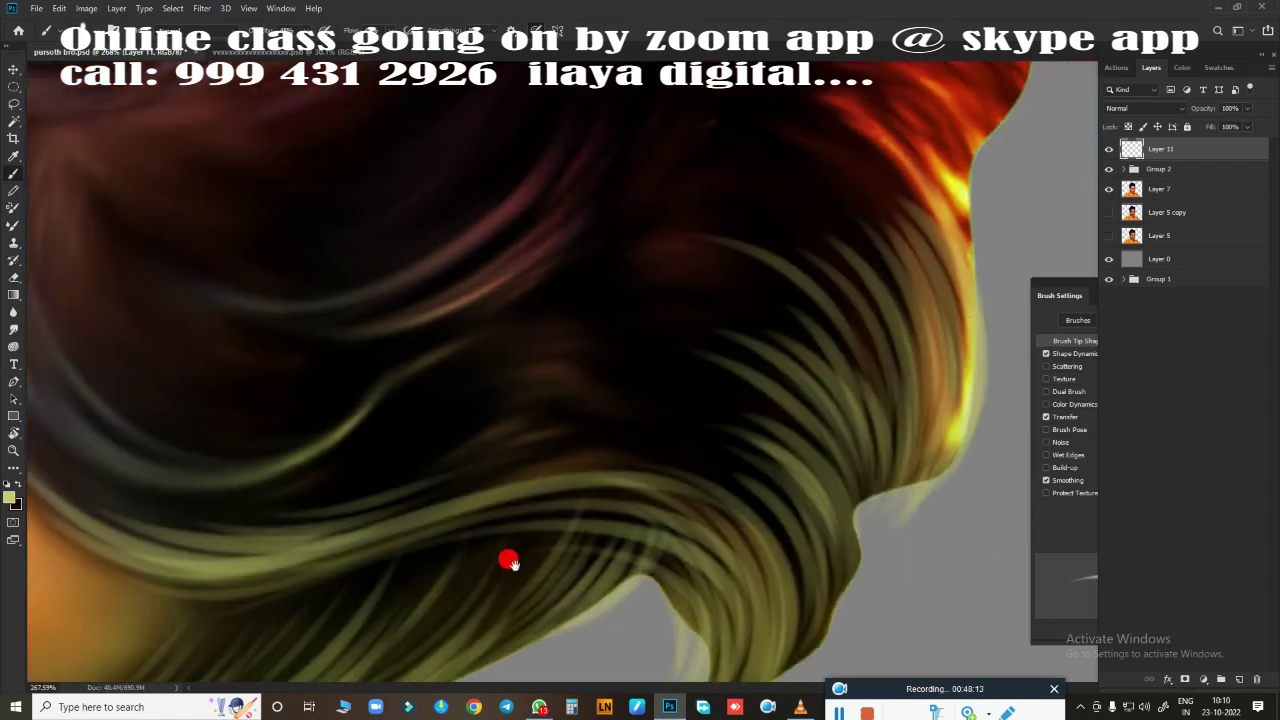
{"action": "scroll", "coordinate": [386, 471], "scroll_direction": "left", "scroll_amount": 3}
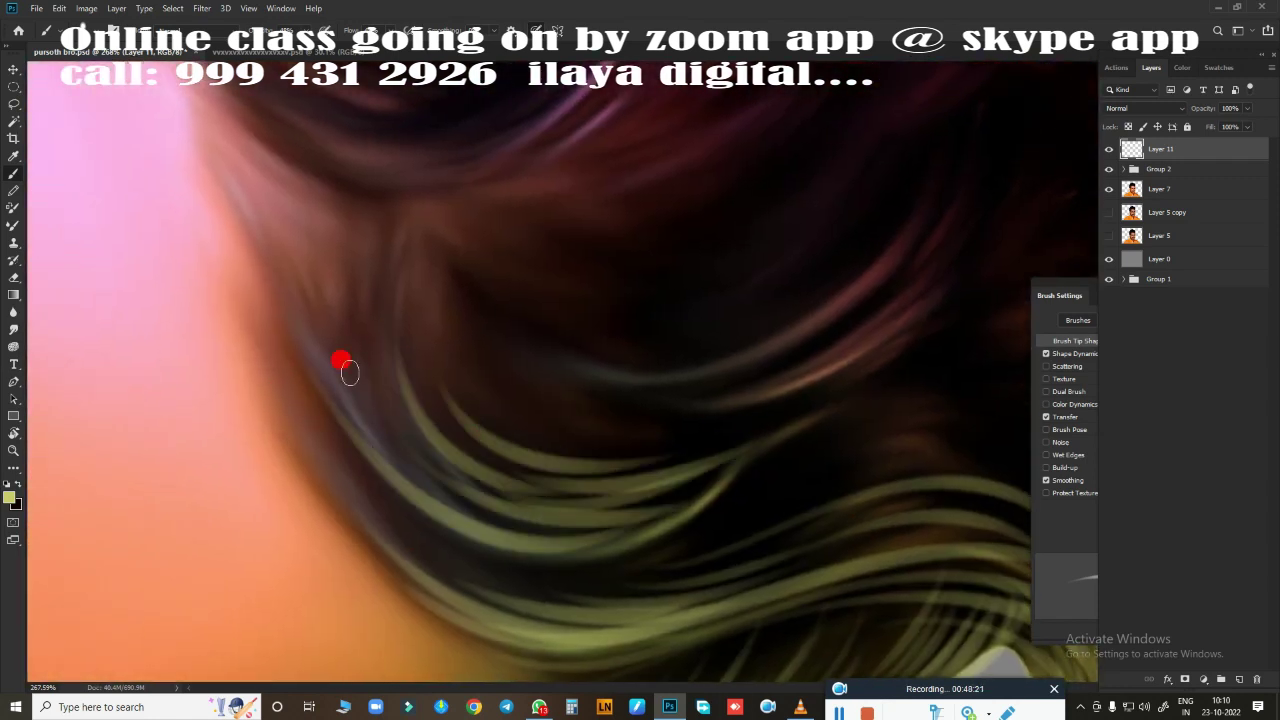
{"action": "scroll", "coordinate": [686, 566], "scroll_direction": "right", "scroll_amount": 3}
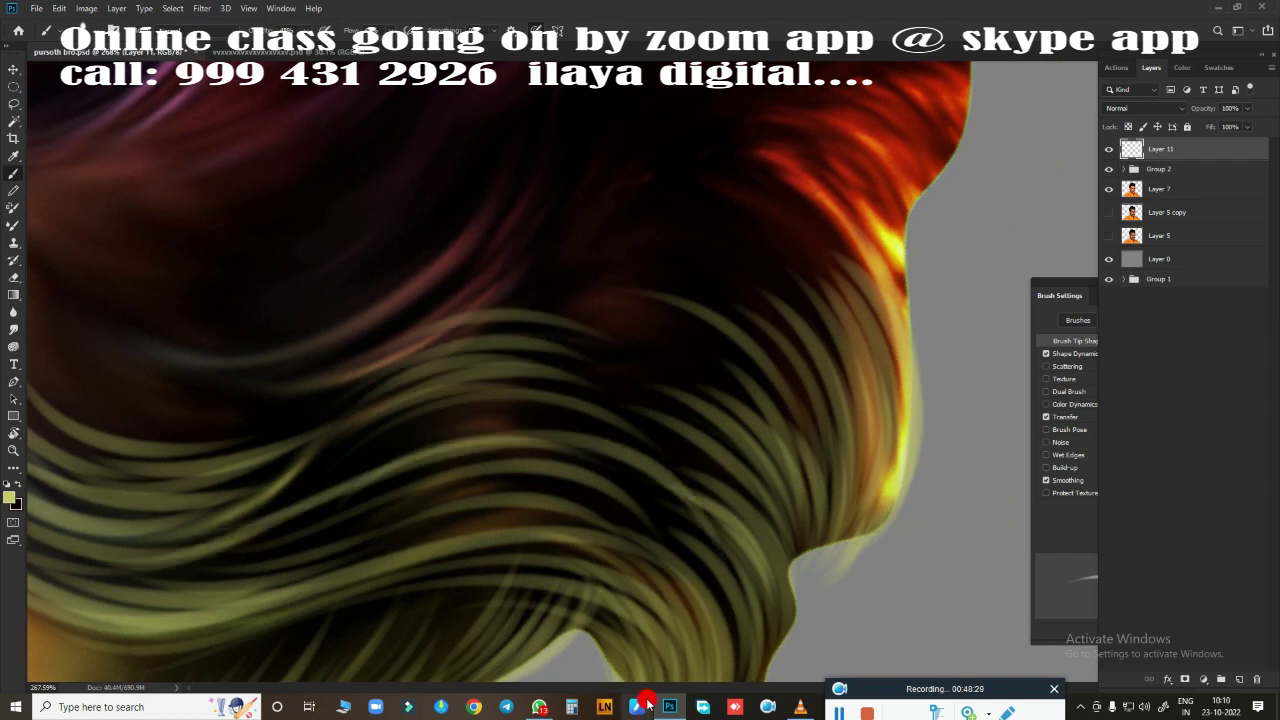
{"action": "scroll", "coordinate": [680, 500], "scroll_direction": "down", "scroll_amount": 5}
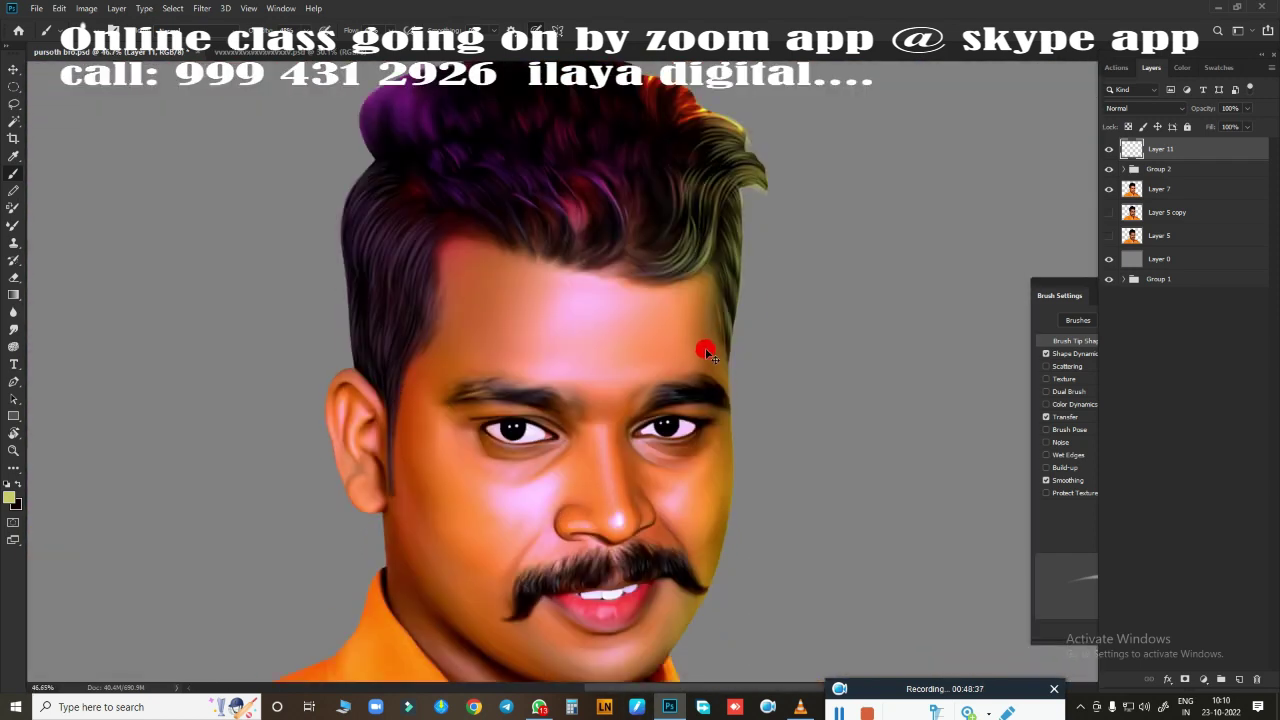
{"action": "left_click_drag", "start_coordinate": [705, 350], "coordinate": [707, 346]}
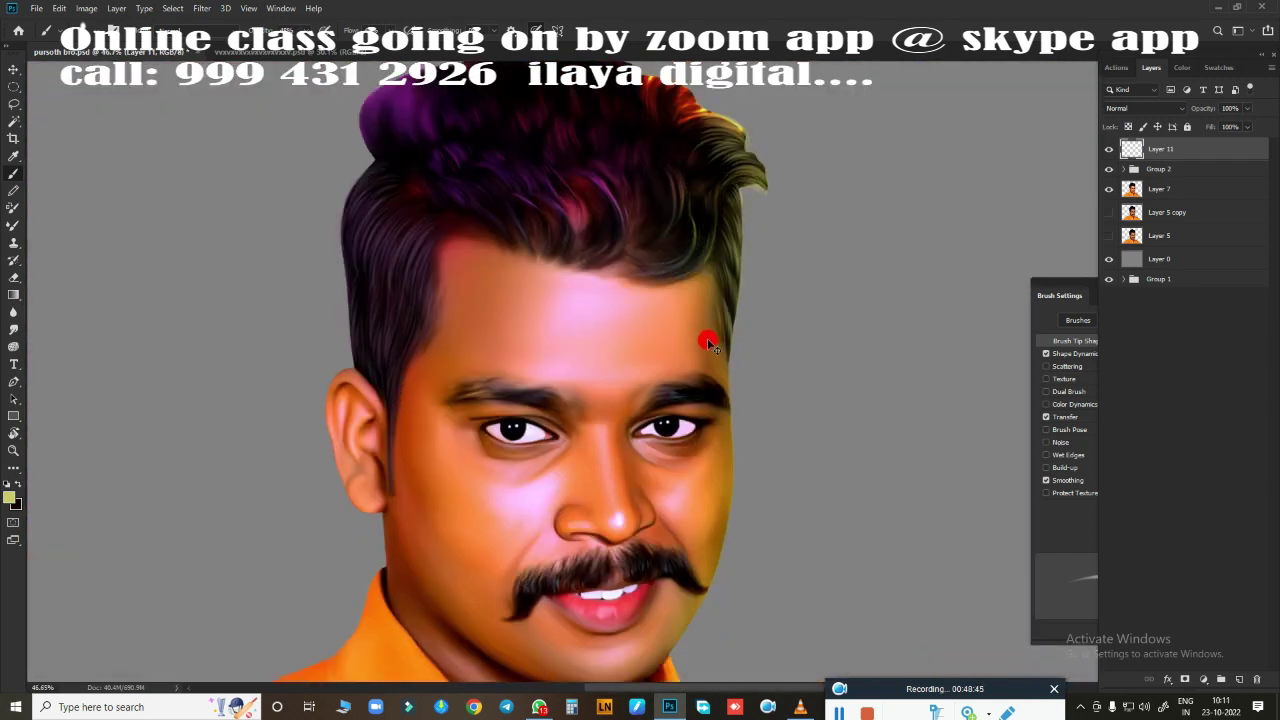
{"action": "scroll", "coordinate": [708, 342], "scroll_direction": "up", "scroll_amount": 5}
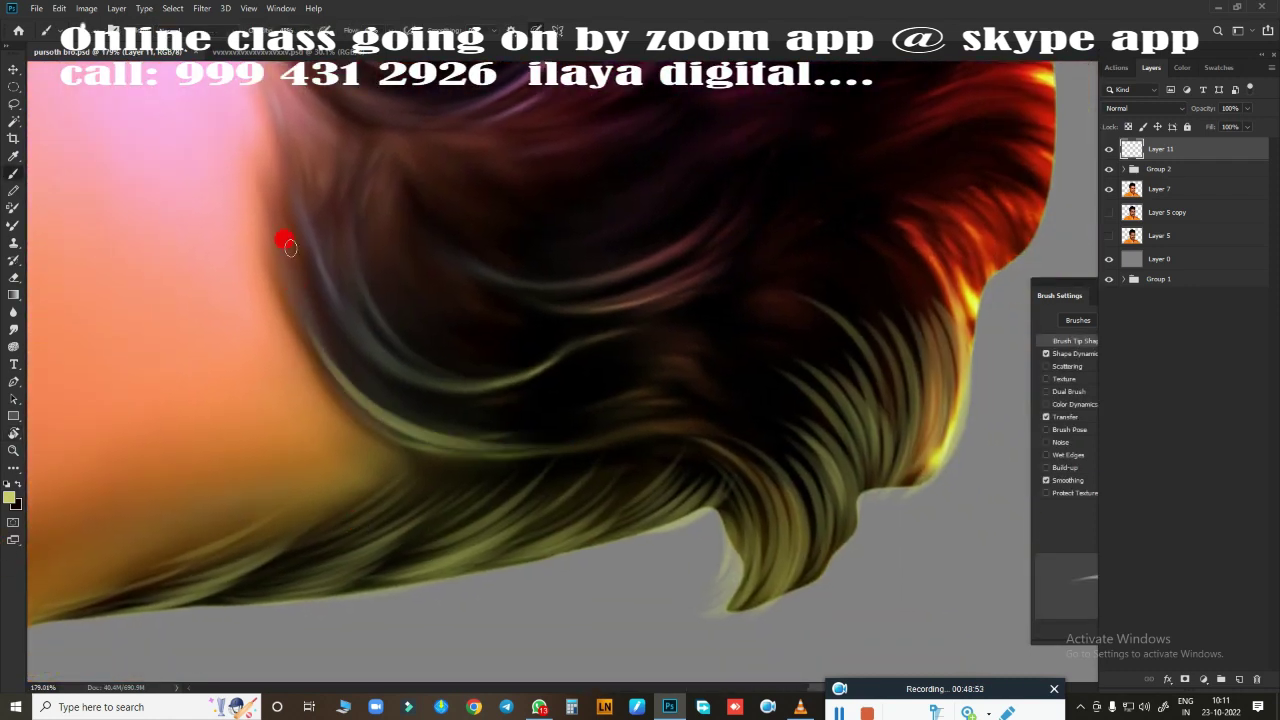
{"action": "left_click_drag", "start_coordinate": [350, 275], "coordinate": [455, 387]}
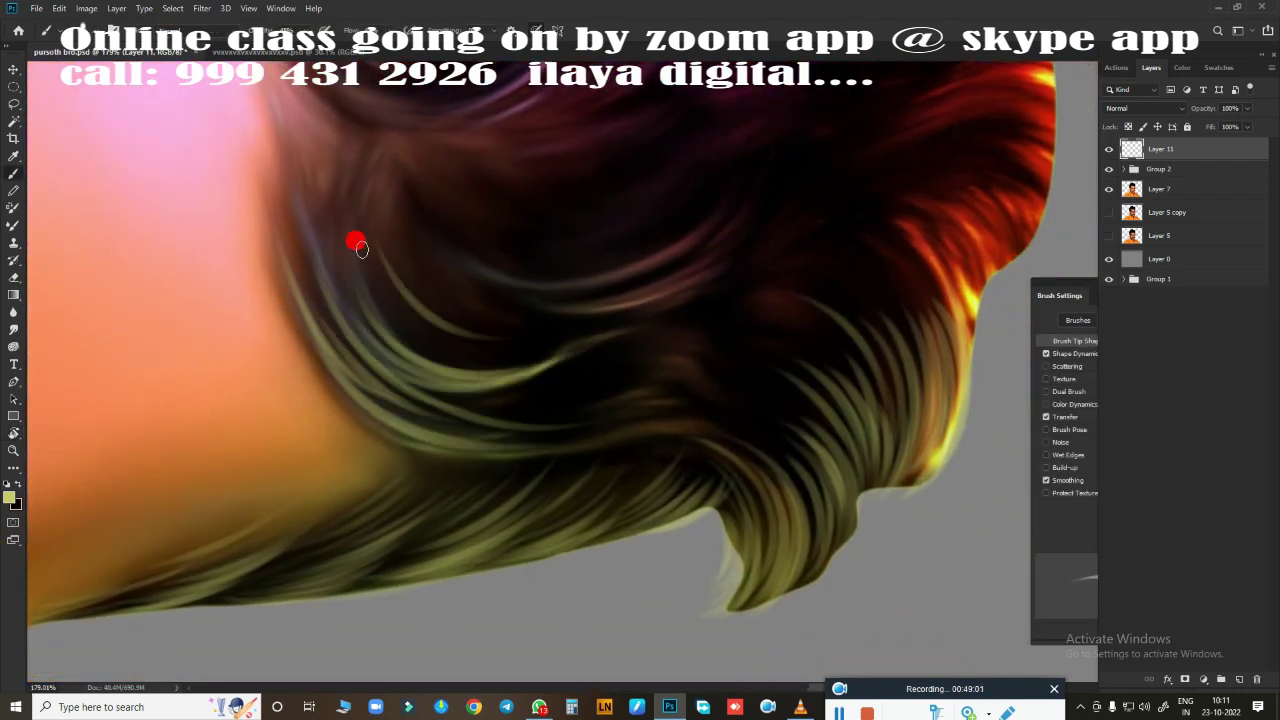
{"action": "left_click_drag", "start_coordinate": [369, 410], "coordinate": [536, 489]}
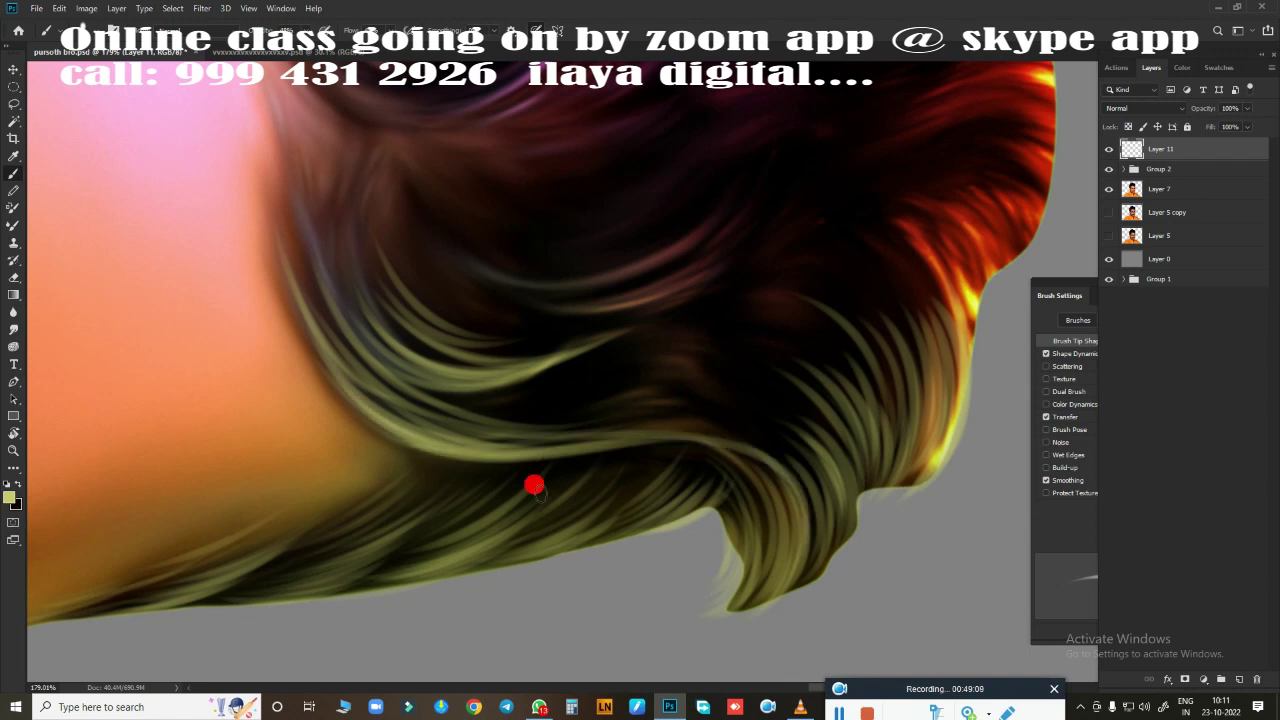
{"action": "scroll", "coordinate": [455, 433], "scroll_direction": "up", "scroll_amount": 2}
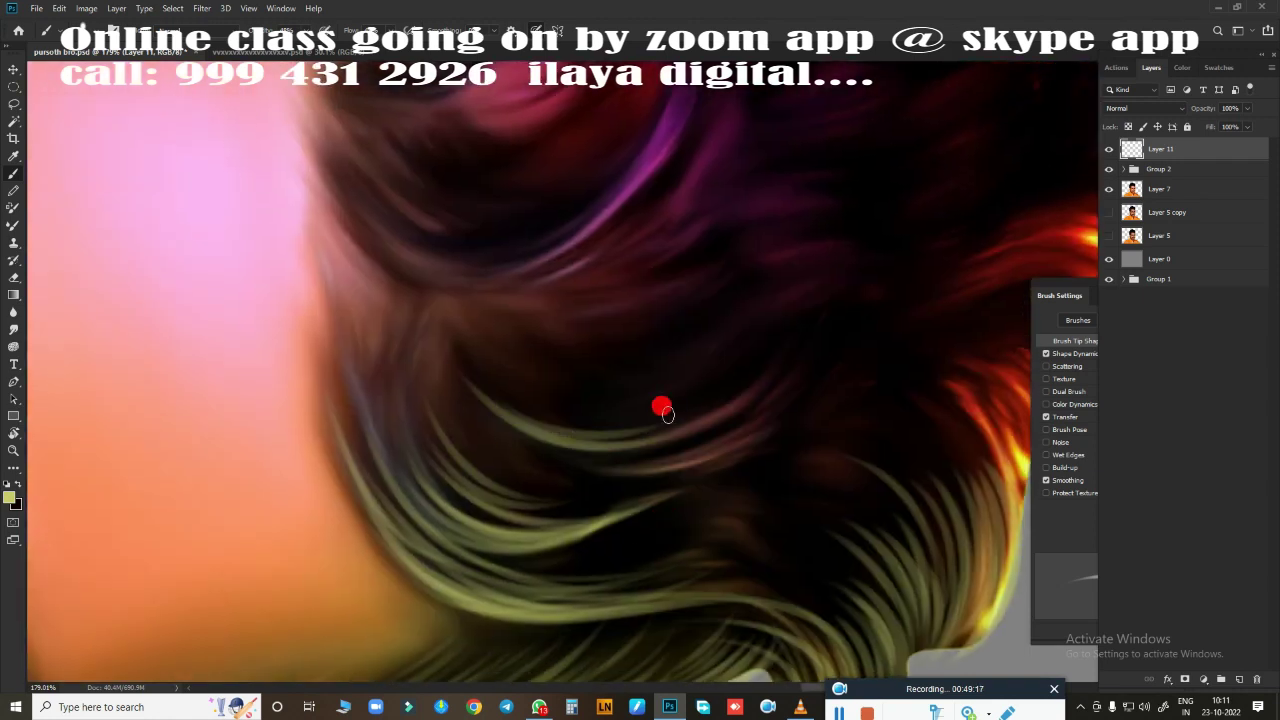
{"action": "scroll", "coordinate": [508, 432], "scroll_direction": "down", "scroll_amount": 3}
{"action": "scroll", "coordinate": [494, 531], "scroll_direction": "down", "scroll_amount": 2}
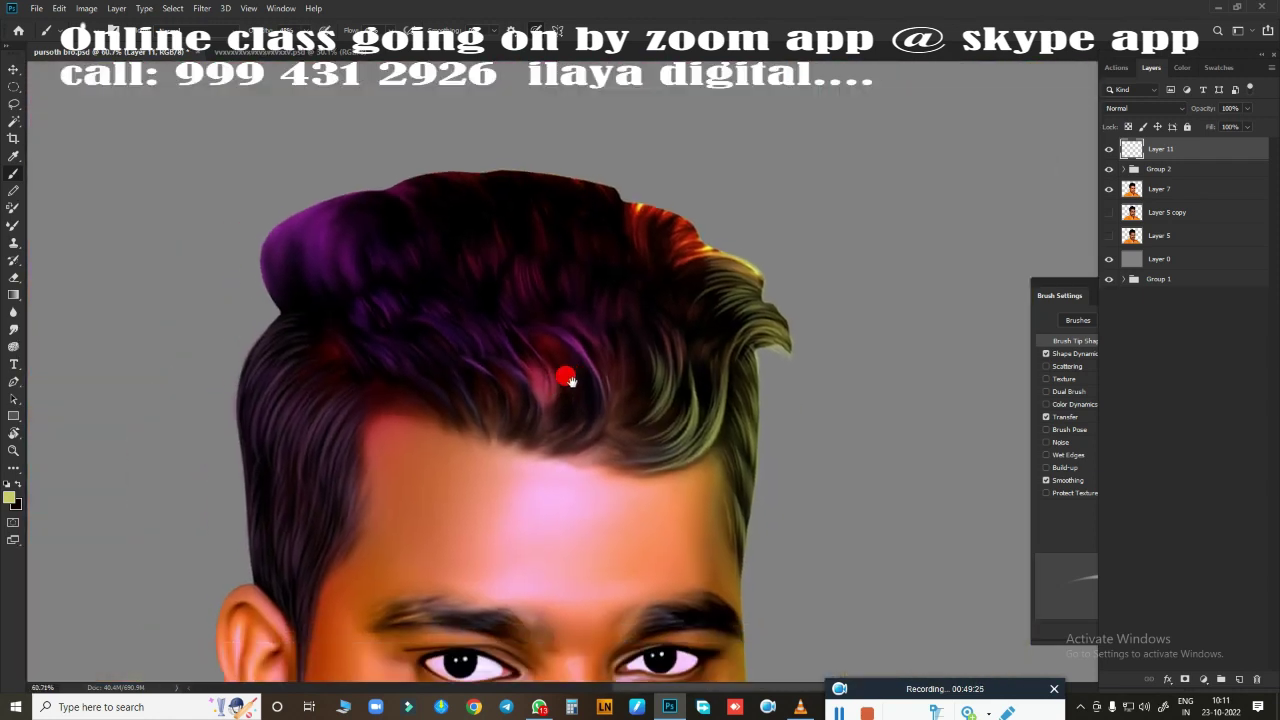
Sample a pinkish-red from the hair and paint light pink strands across it
{"action": "left_click", "coordinate": [11, 498]}
{"action": "left_click", "coordinate": [537, 372]}
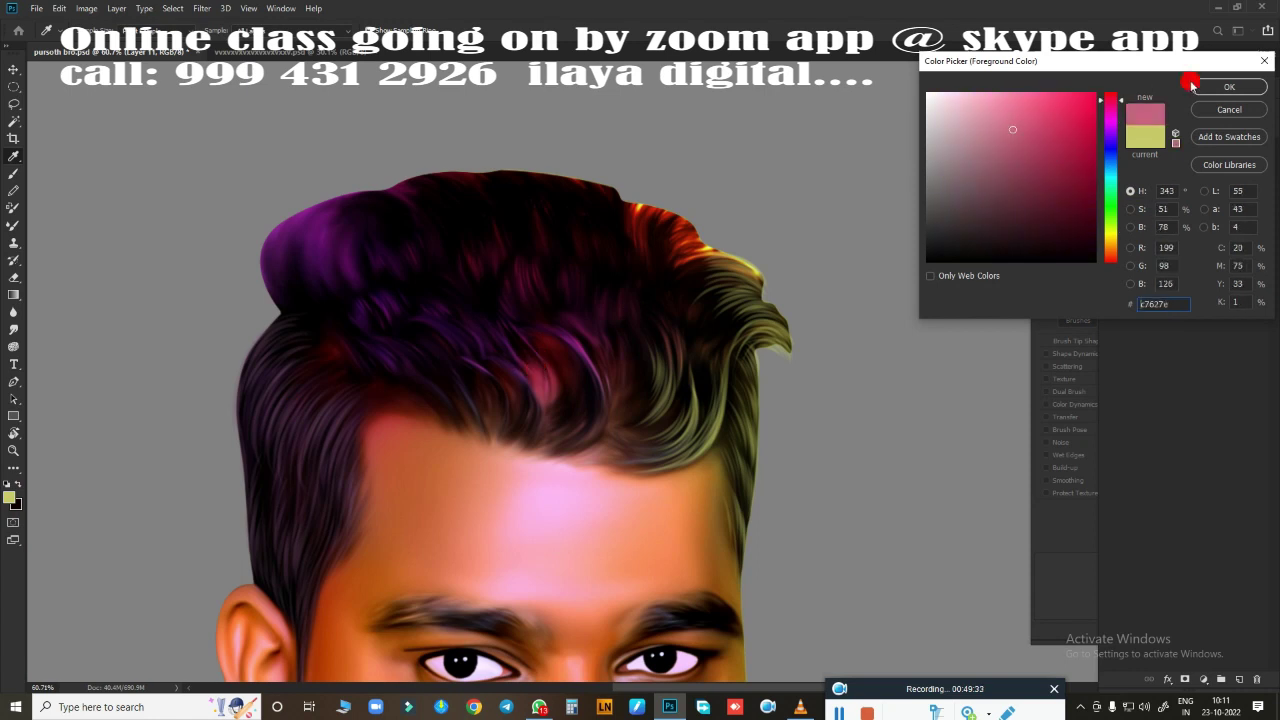
{"action": "left_click", "coordinate": [1229, 86]}
{"action": "scroll", "coordinate": [657, 360], "scroll_direction": "up", "scroll_amount": 5}
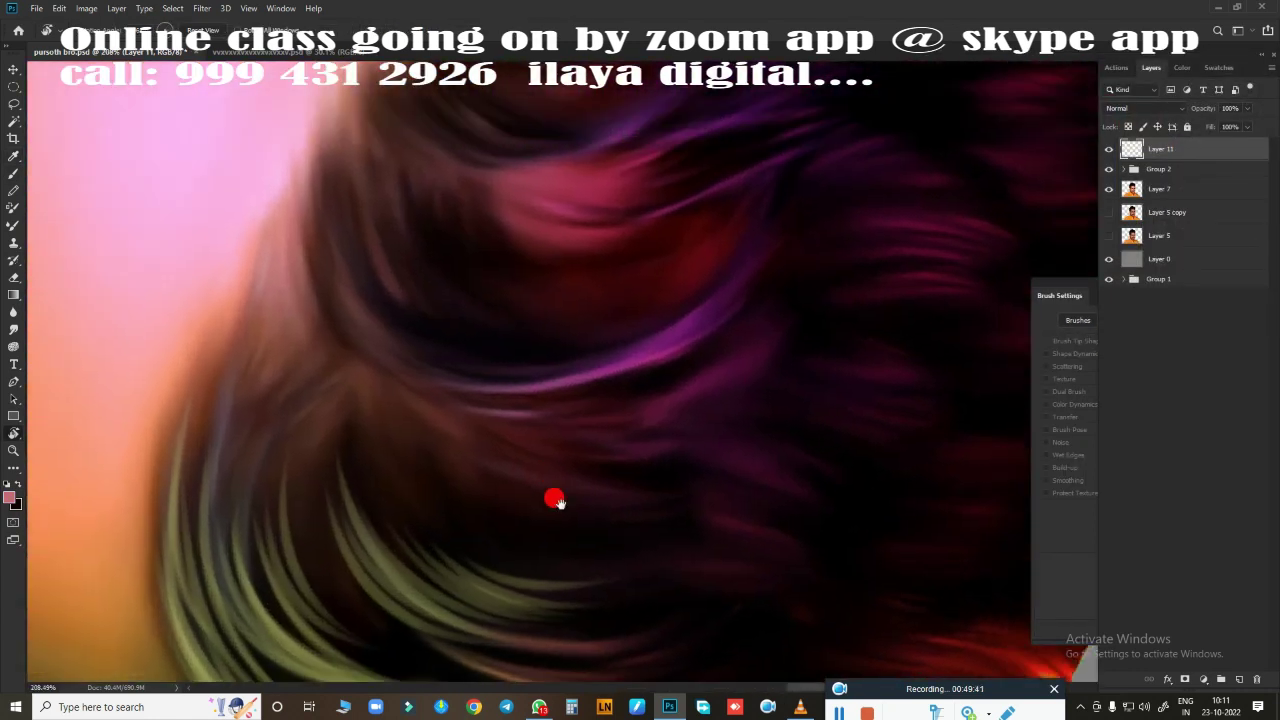
{"action": "left_click_drag", "start_coordinate": [557, 501], "coordinate": [497, 581]}
{"action": "mouse_move", "coordinate": [479, 450]}
{"action": "left_mouse_down"}
{"action": "mouse_move", "coordinate": [343, 286]}
{"action": "mouse_move", "coordinate": [686, 322]}
{"action": "left_mouse_up"}
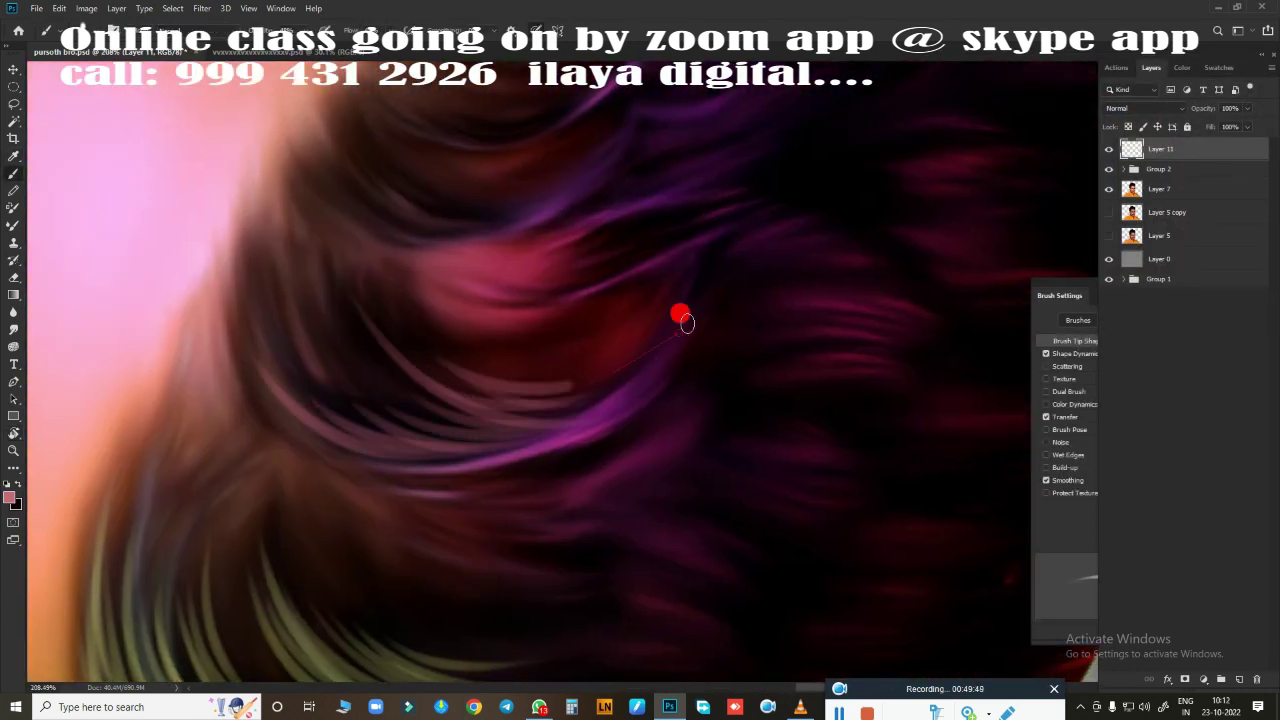
{"action": "mouse_move", "coordinate": [502, 408]}
{"action": "left_mouse_down"}
{"action": "mouse_move", "coordinate": [494, 383]}
{"action": "mouse_move", "coordinate": [254, 266]}
{"action": "left_mouse_up"}
{"action": "scroll", "coordinate": [497, 349], "scroll_direction": "down", "scroll_amount": 3}
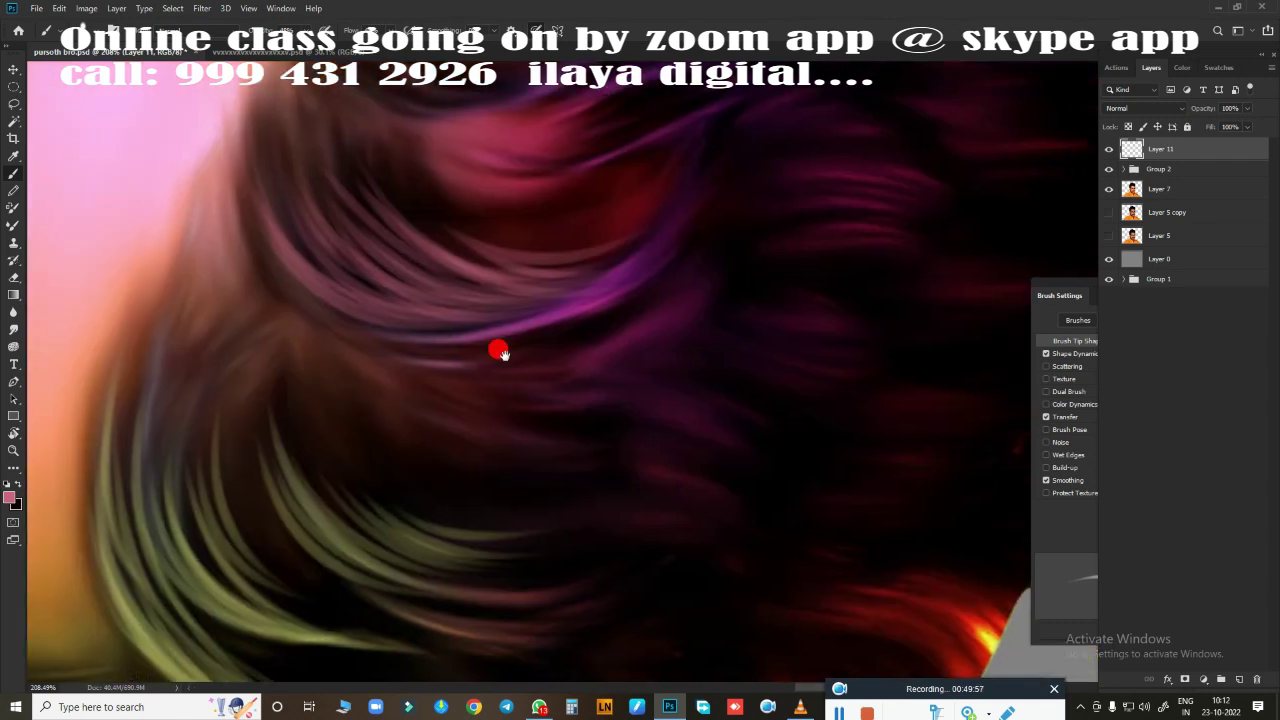
{"action": "mouse_move", "coordinate": [497, 349]}
{"action": "left_mouse_down"}
{"action": "mouse_move", "coordinate": [397, 379]}
{"action": "mouse_move", "coordinate": [471, 371]}
{"action": "mouse_move", "coordinate": [429, 437]}
{"action": "mouse_move", "coordinate": [666, 391]}
{"action": "mouse_move", "coordinate": [497, 488]}
{"action": "left_mouse_up"}
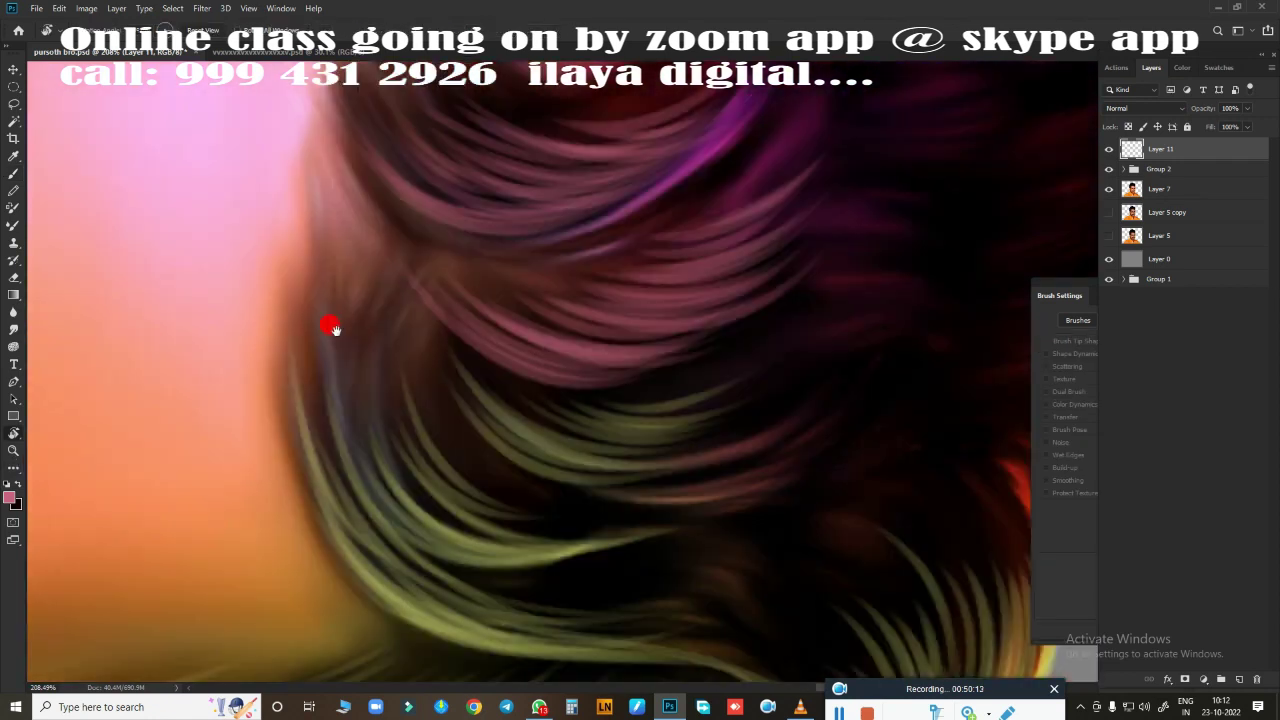
Switch to a light purple and paint curving purple strands over the hair
{"action": "scroll", "coordinate": [460, 526], "scroll_direction": "down", "scroll_amount": 3}
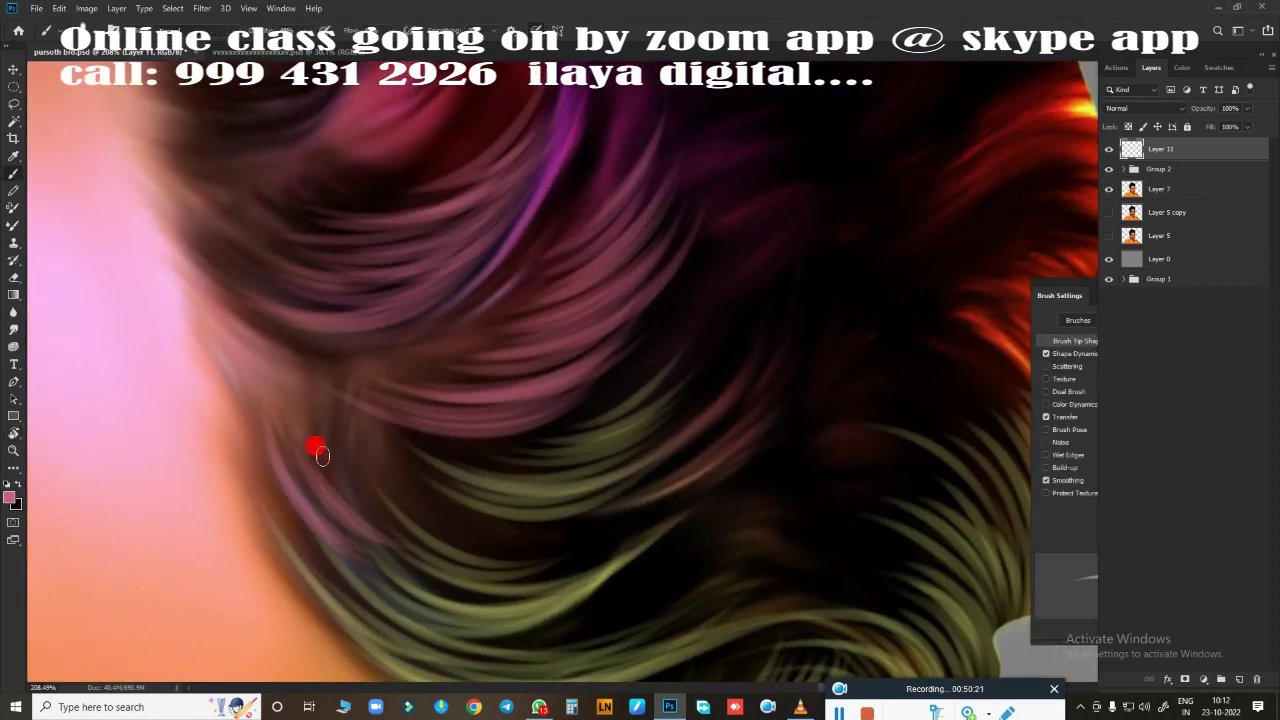
{"action": "scroll", "coordinate": [467, 520], "scroll_direction": "up", "scroll_amount": 2}
{"action": "scroll", "coordinate": [428, 451], "scroll_direction": "up", "scroll_amount": 2}
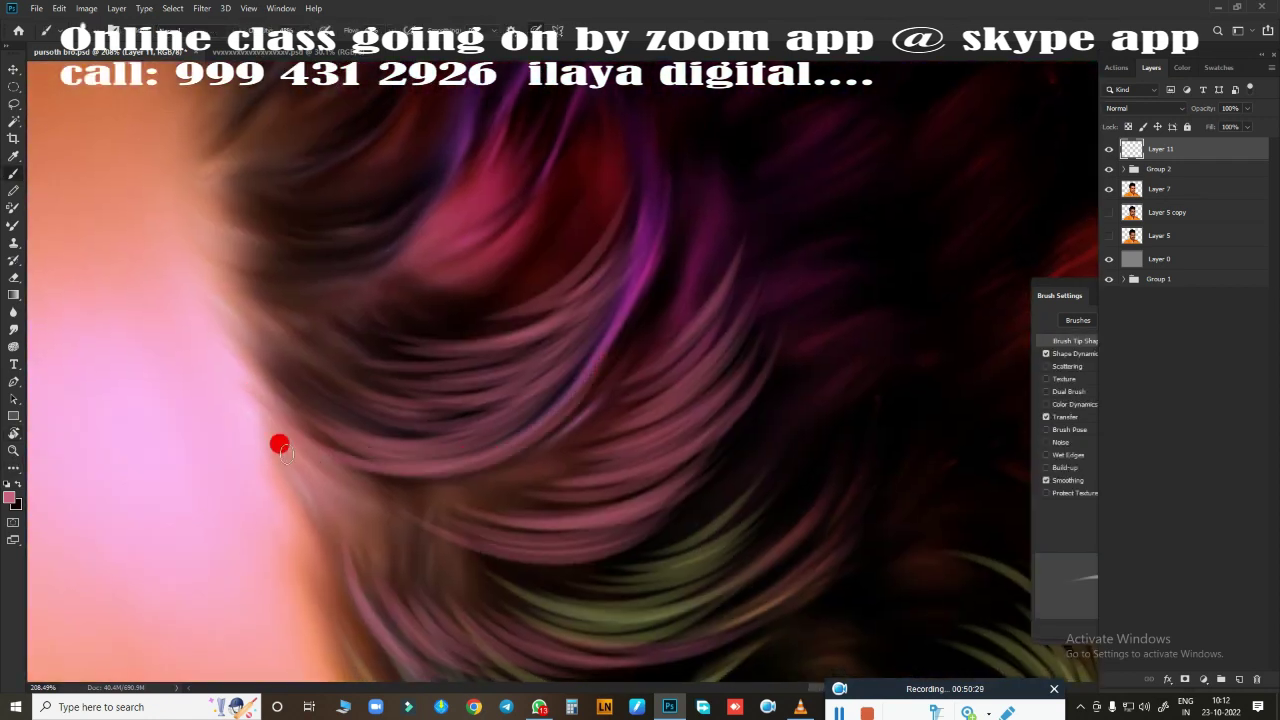
{"action": "scroll", "coordinate": [457, 571], "scroll_direction": "right", "scroll_amount": 5}
{"action": "scroll", "coordinate": [528, 243], "scroll_direction": "up", "scroll_amount": 3}
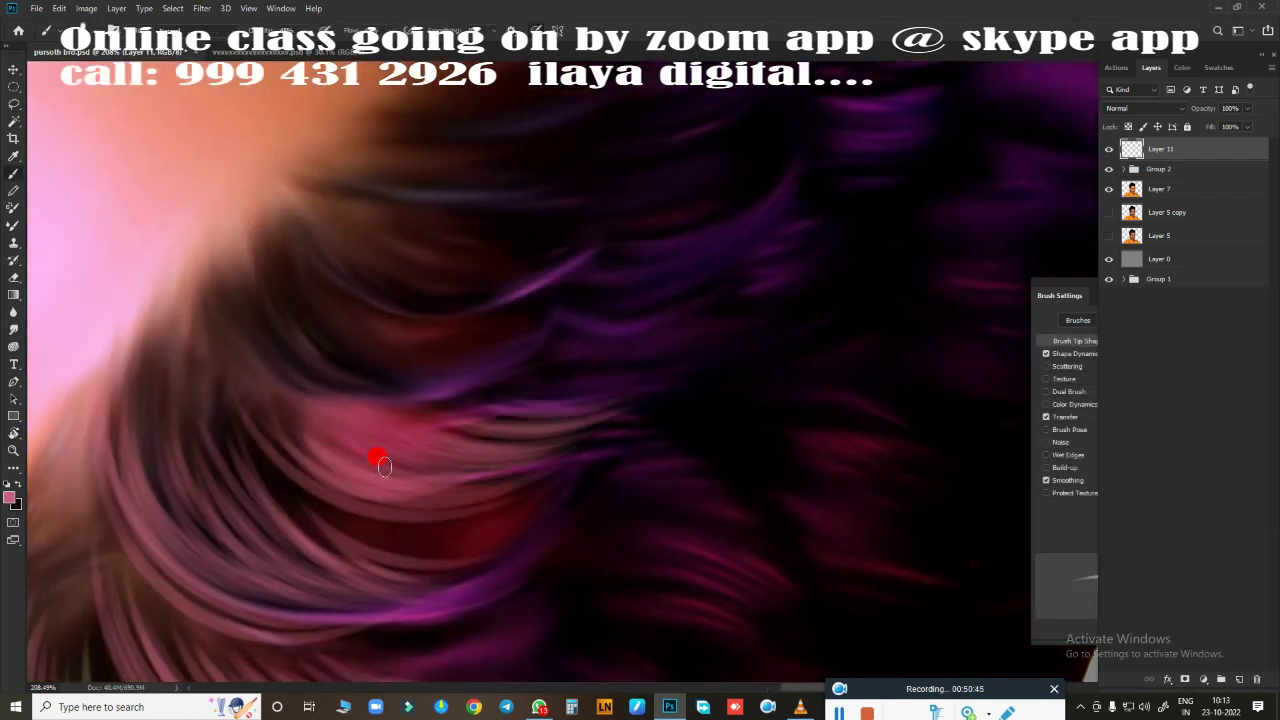
{"action": "scroll", "coordinate": [383, 466], "scroll_direction": "up", "scroll_amount": 2}
{"action": "left_click", "coordinate": [9, 497]}
{"action": "key", "text": "Return"}
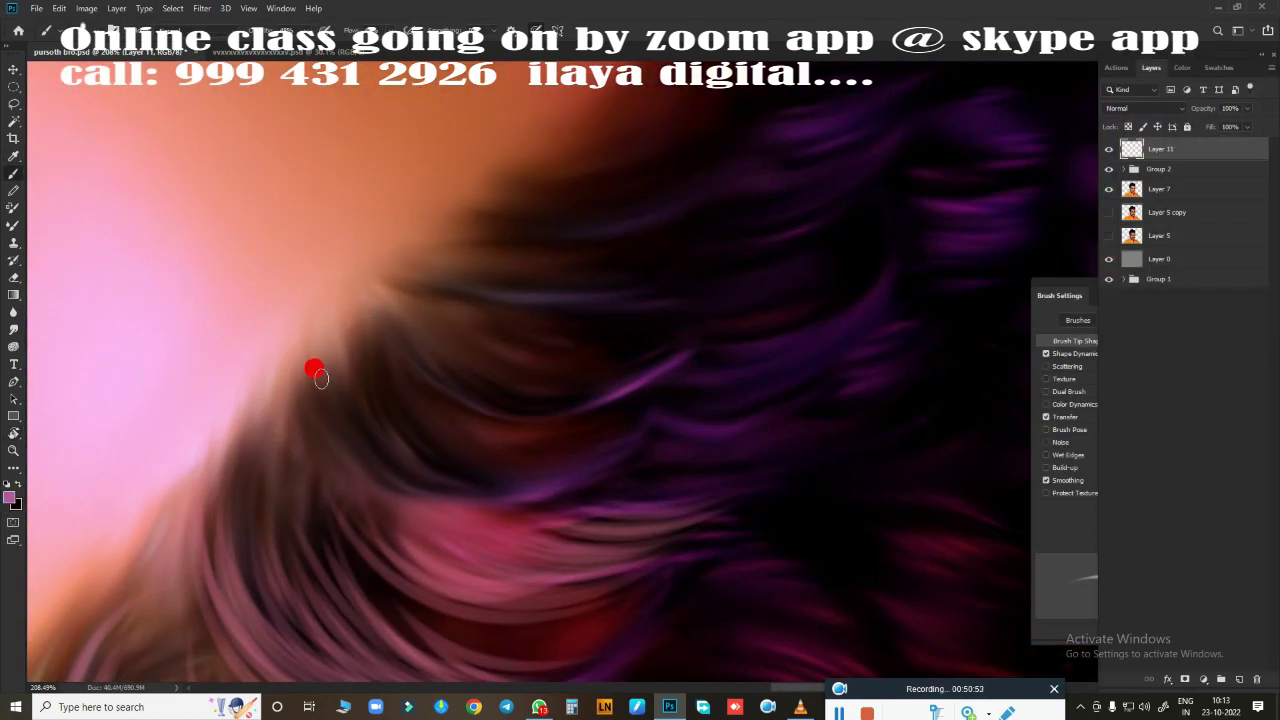
{"action": "left_click_drag", "start_coordinate": [458, 399], "coordinate": [722, 345]}
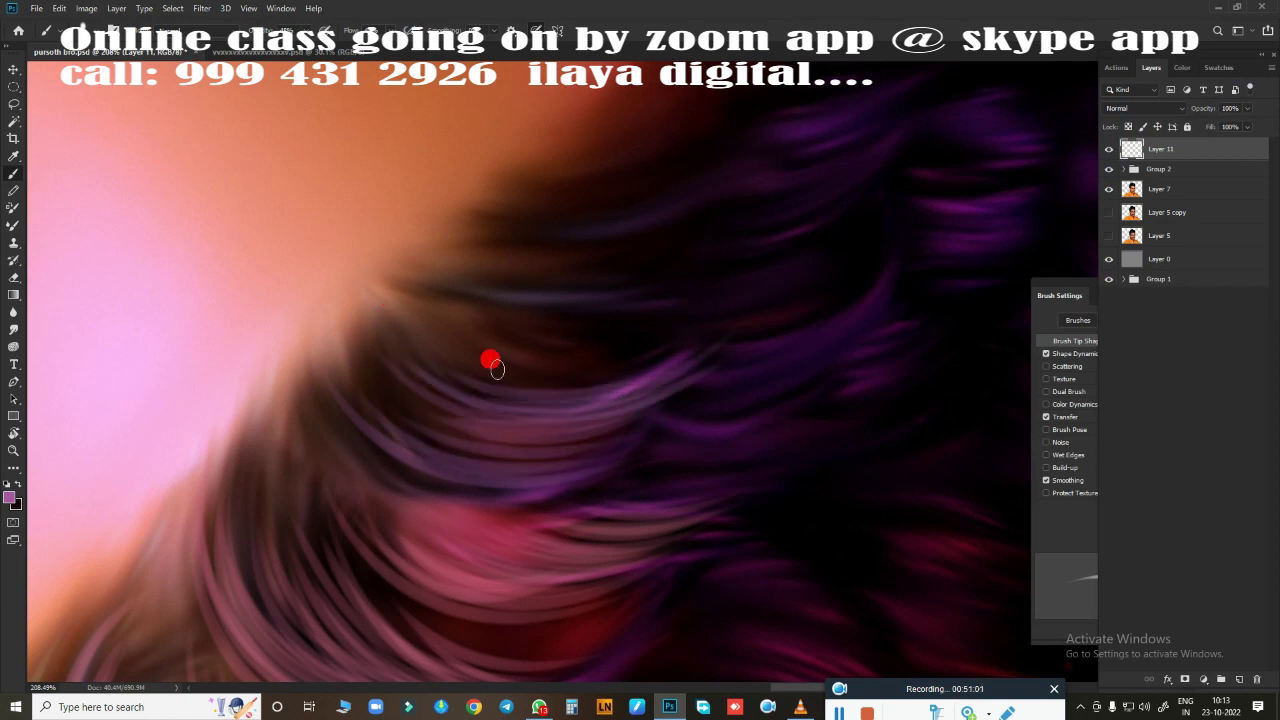
{"action": "left_click_drag", "start_coordinate": [469, 445], "coordinate": [617, 463]}
{"action": "scroll", "coordinate": [246, 449], "scroll_direction": "up", "scroll_amount": 2}
{"action": "left_click_drag", "start_coordinate": [246, 449], "coordinate": [307, 466]}
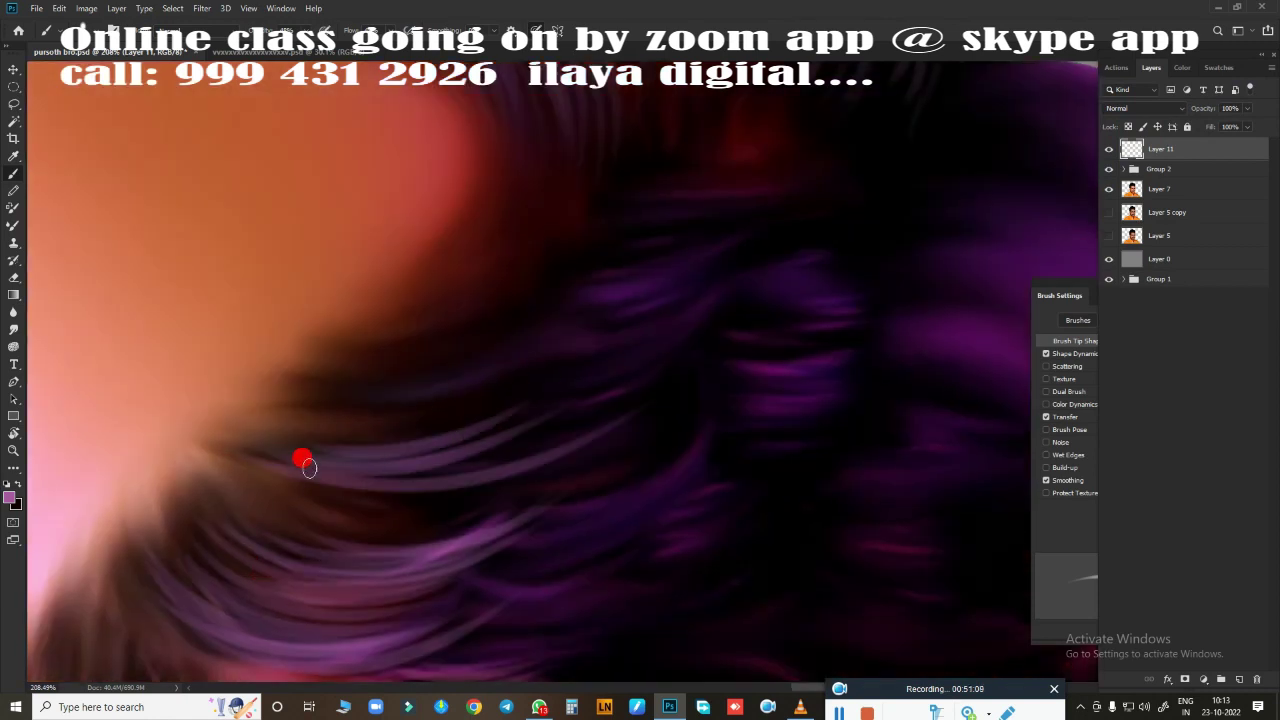
Pan and scroll around the top of the head to inspect the new strands
{"action": "left_click_drag", "start_coordinate": [613, 428], "coordinate": [240, 537]}
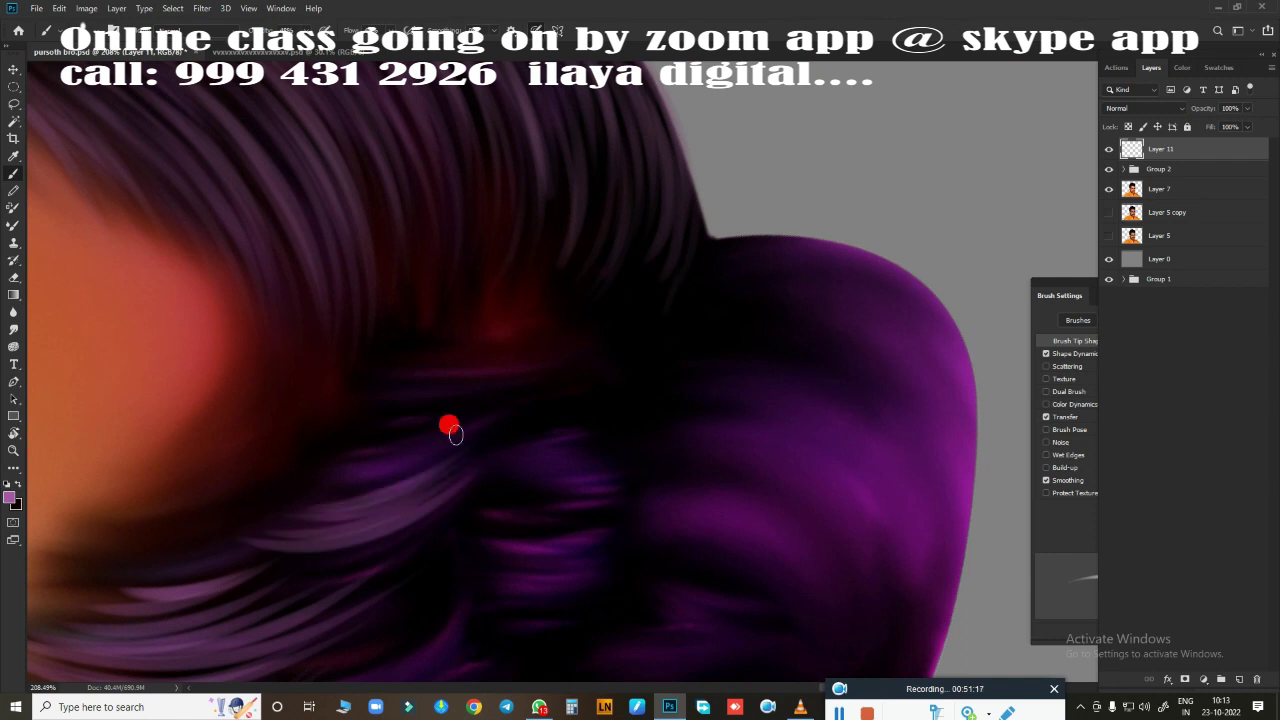
{"action": "scroll", "coordinate": [363, 440], "scroll_direction": "down", "scroll_amount": 2}
{"action": "scroll", "coordinate": [408, 494], "scroll_direction": "right", "scroll_amount": 3}
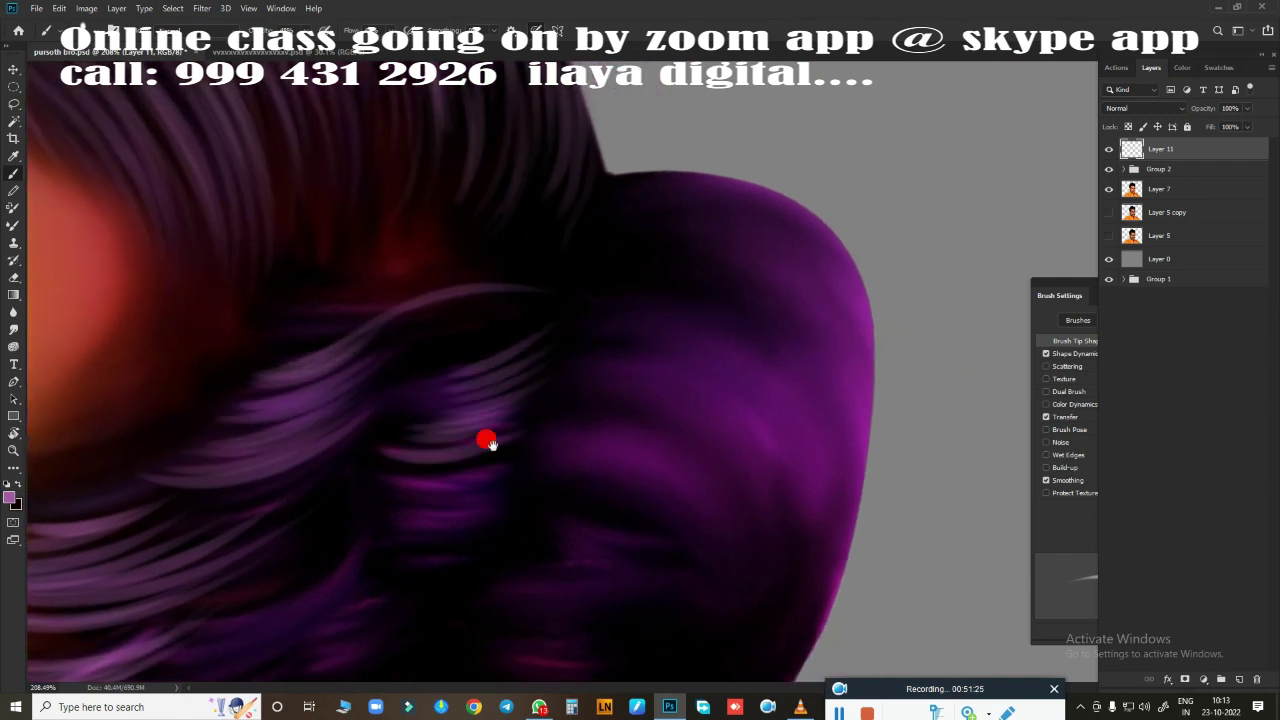
{"action": "scroll", "coordinate": [490, 443], "scroll_direction": "up", "scroll_amount": 2}
{"action": "scroll", "coordinate": [490, 443], "scroll_direction": "left", "scroll_amount": 4}
{"action": "scroll", "coordinate": [372, 570], "scroll_direction": "right", "scroll_amount": 4}
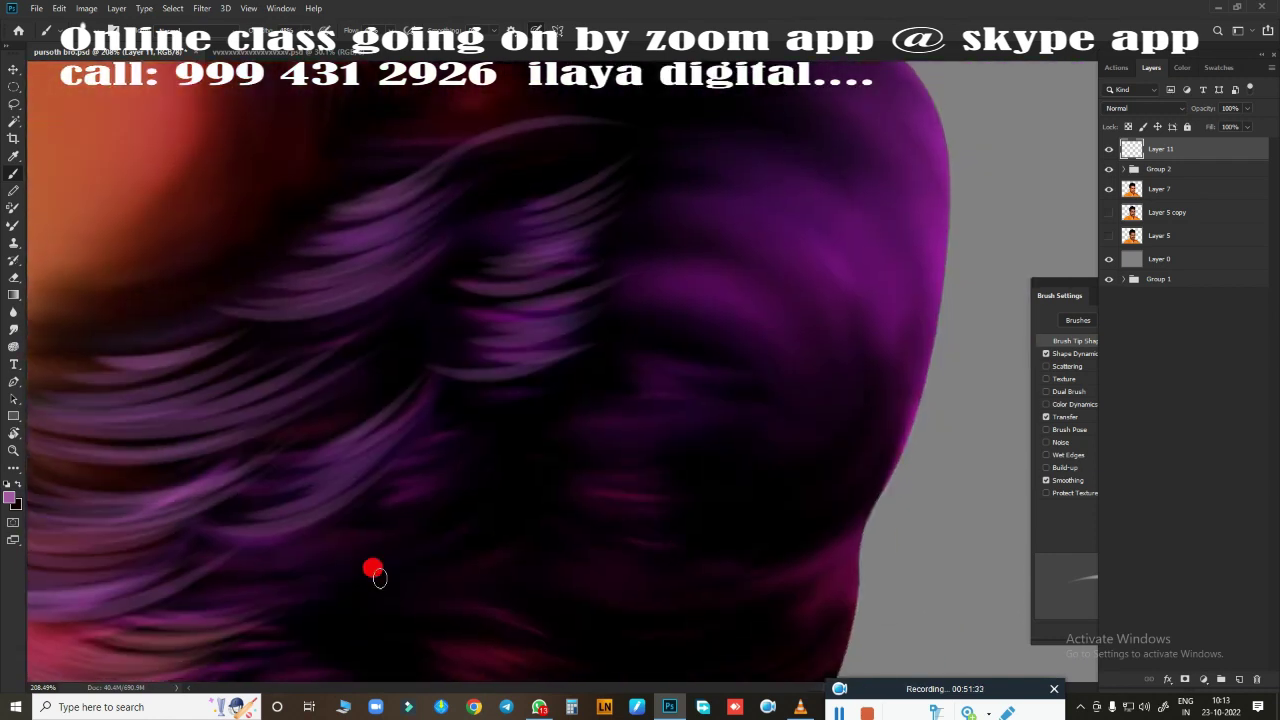
{"action": "scroll", "coordinate": [447, 461], "scroll_direction": "down", "scroll_amount": 2}
{"action": "scroll", "coordinate": [447, 461], "scroll_direction": "right", "scroll_amount": 3}
{"action": "scroll", "coordinate": [414, 362], "scroll_direction": "down", "scroll_amount": 3}
{"action": "scroll", "coordinate": [414, 362], "scroll_direction": "left", "scroll_amount": 2}
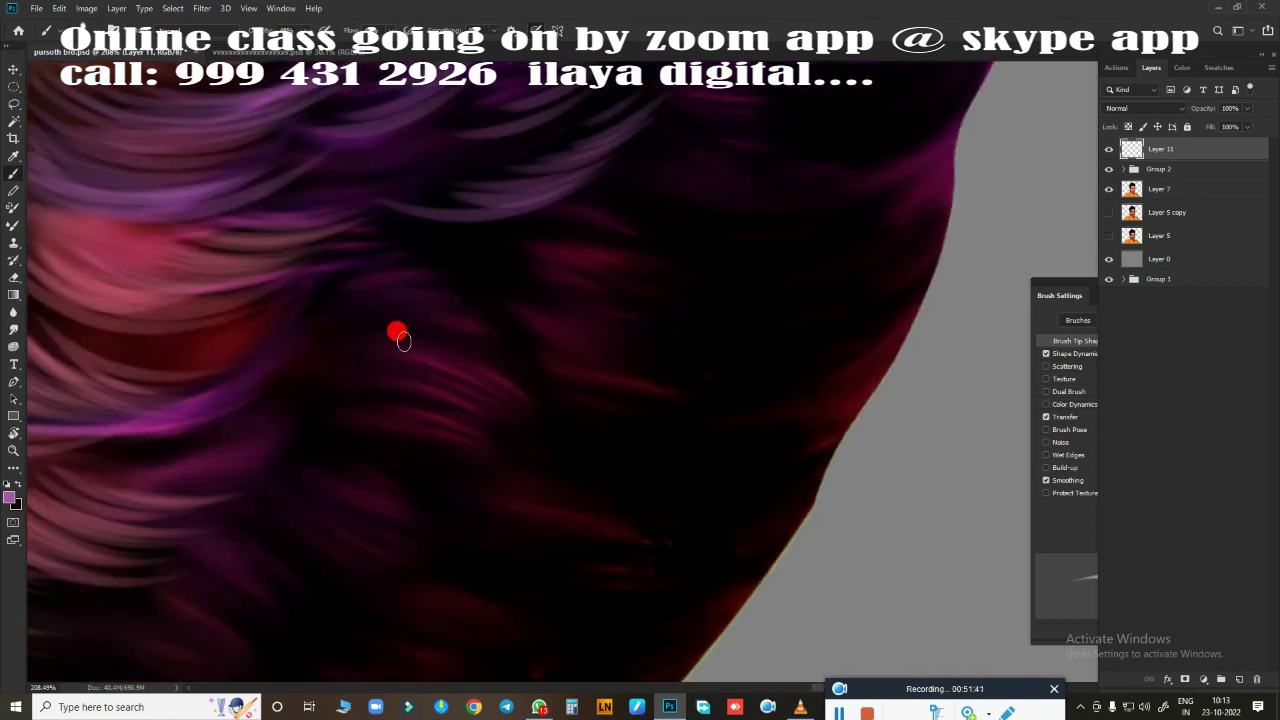
{"action": "scroll", "coordinate": [563, 409], "scroll_direction": "left", "scroll_amount": 1}
{"action": "scroll", "coordinate": [397, 377], "scroll_direction": "left", "scroll_amount": 3}
{"action": "scroll", "coordinate": [397, 377], "scroll_direction": "up", "scroll_amount": 2}
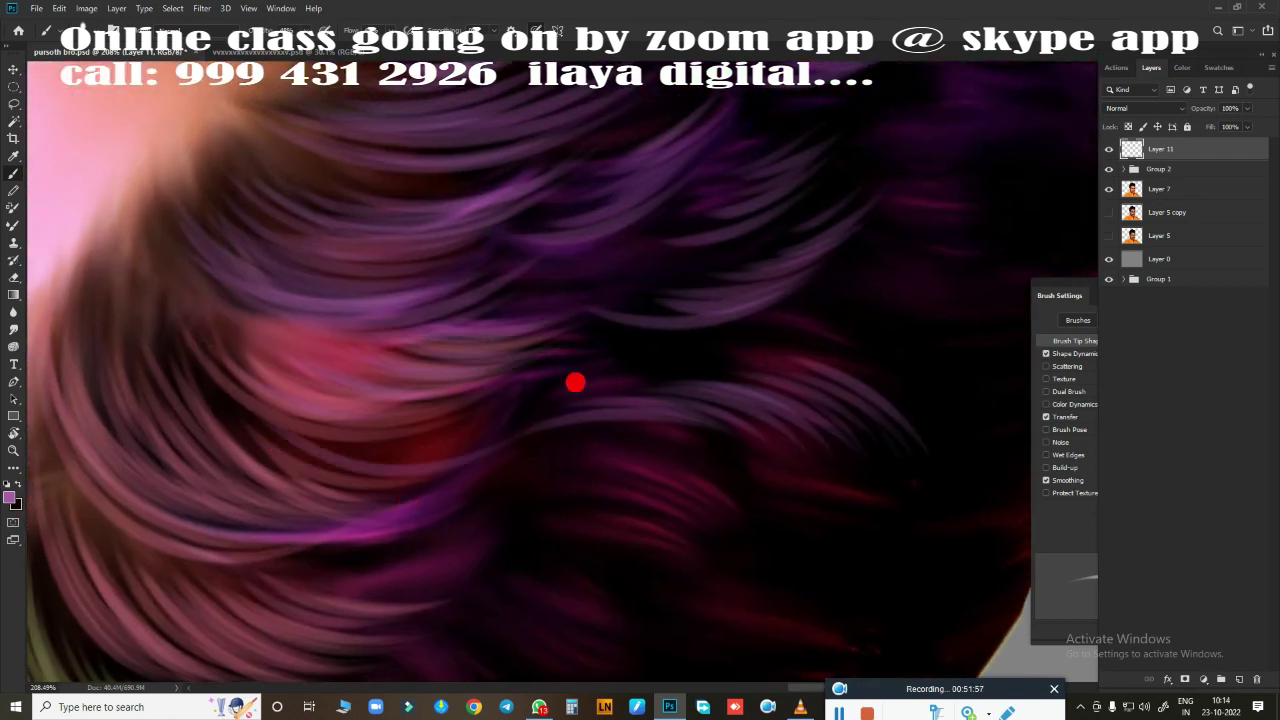
{"action": "scroll", "coordinate": [500, 522], "scroll_direction": "down", "scroll_amount": 5}
{"action": "scroll", "coordinate": [571, 423], "scroll_direction": "up", "scroll_amount": 2}
{"action": "scroll", "coordinate": [357, 397], "scroll_direction": "up", "scroll_amount": 1}
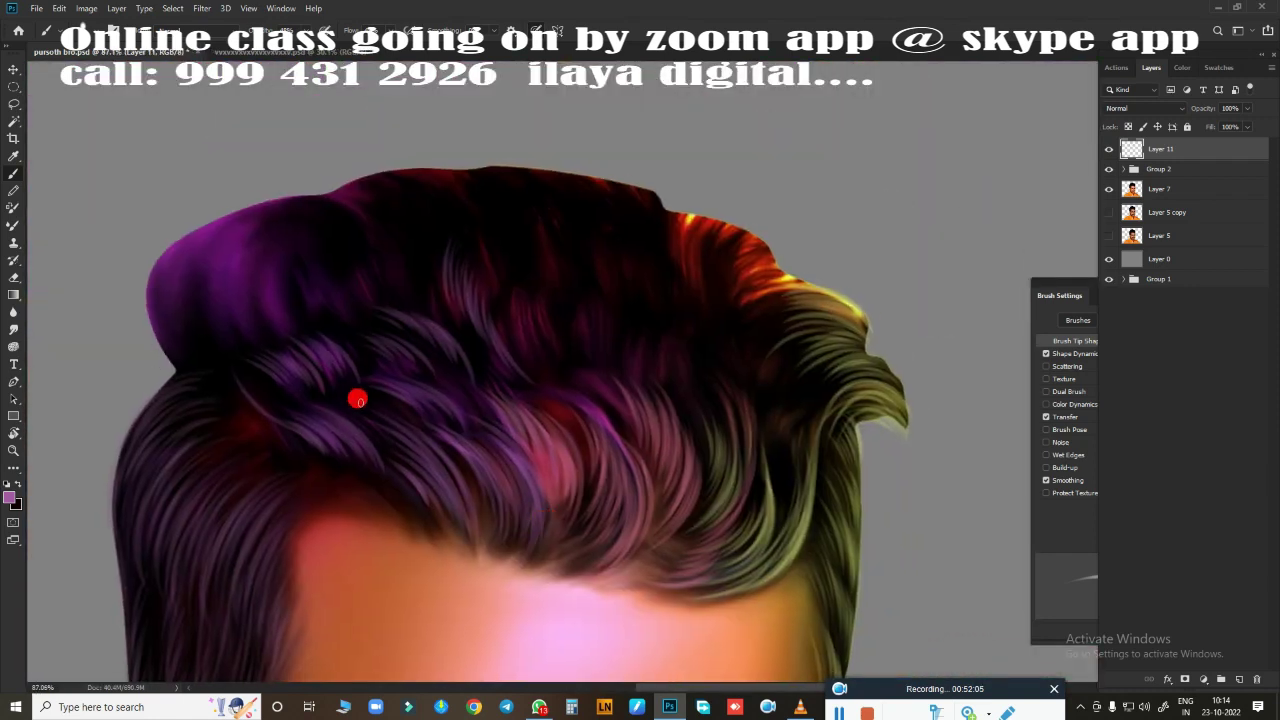
{"action": "scroll", "coordinate": [625, 240], "scroll_direction": "up", "scroll_amount": 2}
{"action": "scroll", "coordinate": [625, 240], "scroll_direction": "up", "scroll_amount": 3}
{"action": "scroll", "coordinate": [551, 409], "scroll_direction": "up", "scroll_amount": 1}
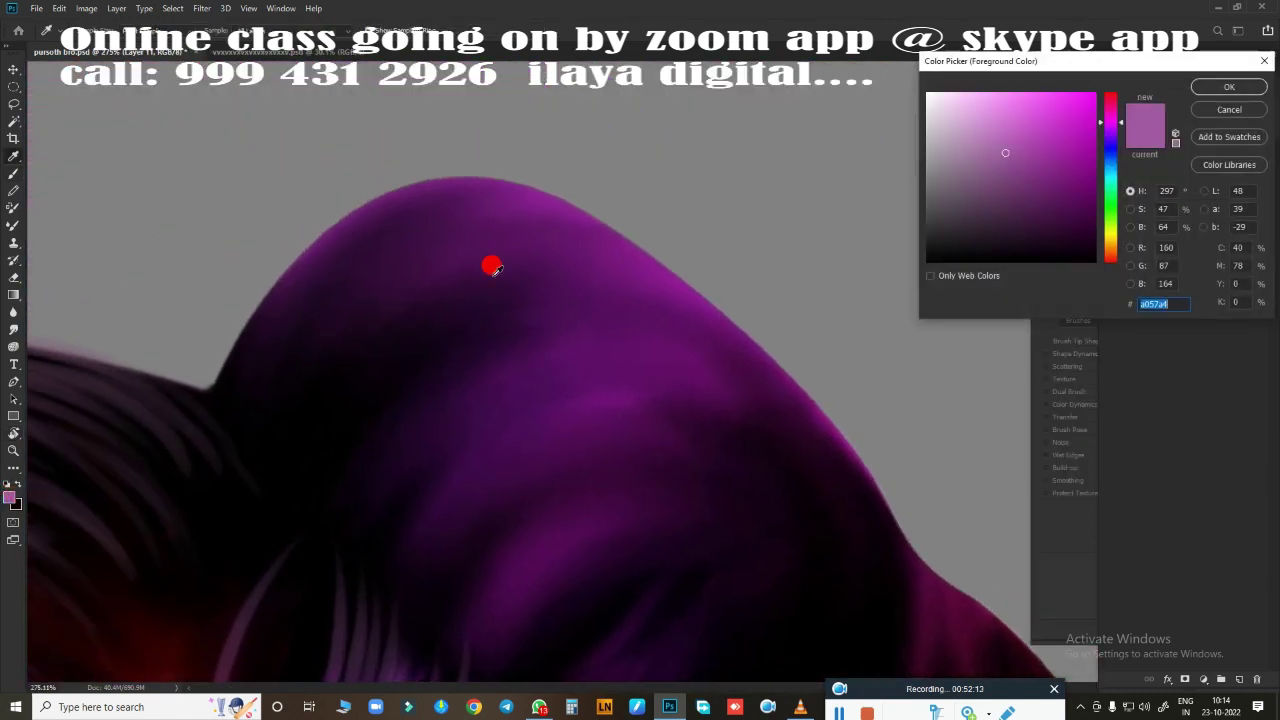
Confirm the purple colour and paint light purple strands along the top of the hair
{"action": "left_click", "coordinate": [1229, 87]}
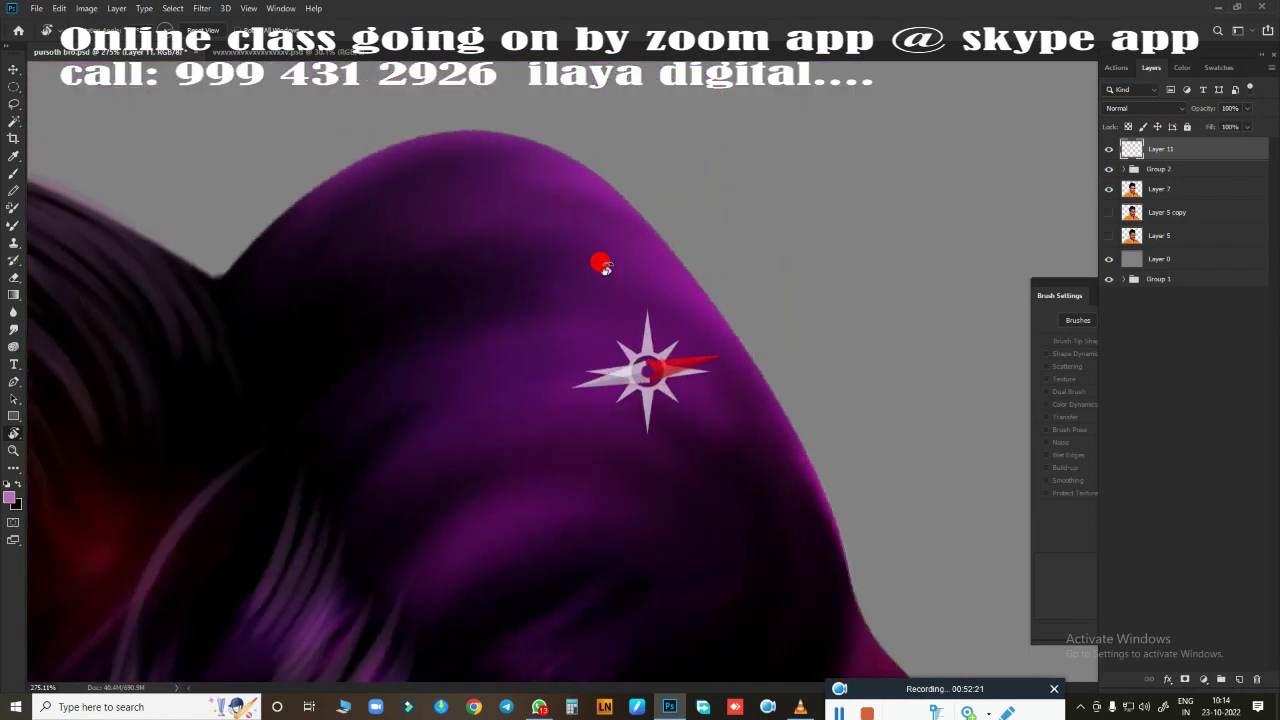
{"action": "scroll", "coordinate": [557, 407], "scroll_direction": "up", "scroll_amount": 1}
{"action": "left_click_drag", "start_coordinate": [572, 280], "coordinate": [278, 403]}
{"action": "left_click_drag", "start_coordinate": [293, 348], "coordinate": [743, 371]}
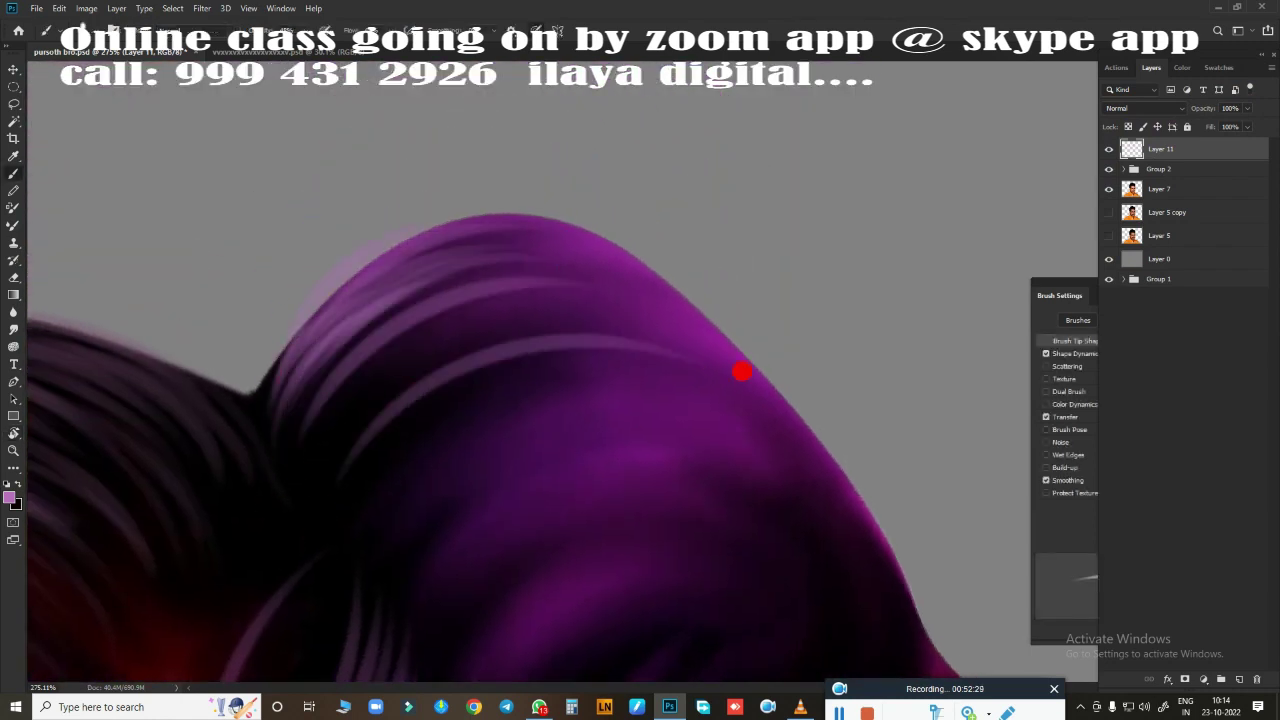
{"action": "scroll", "coordinate": [560, 380], "scroll_direction": "down", "scroll_amount": 2}
{"action": "mouse_move", "coordinate": [386, 386]}
{"action": "left_mouse_down"}
{"action": "mouse_move", "coordinate": [509, 251]}
{"action": "mouse_move", "coordinate": [678, 418]}
{"action": "left_mouse_up"}
{"action": "scroll", "coordinate": [678, 418], "scroll_direction": "up", "scroll_amount": 2}
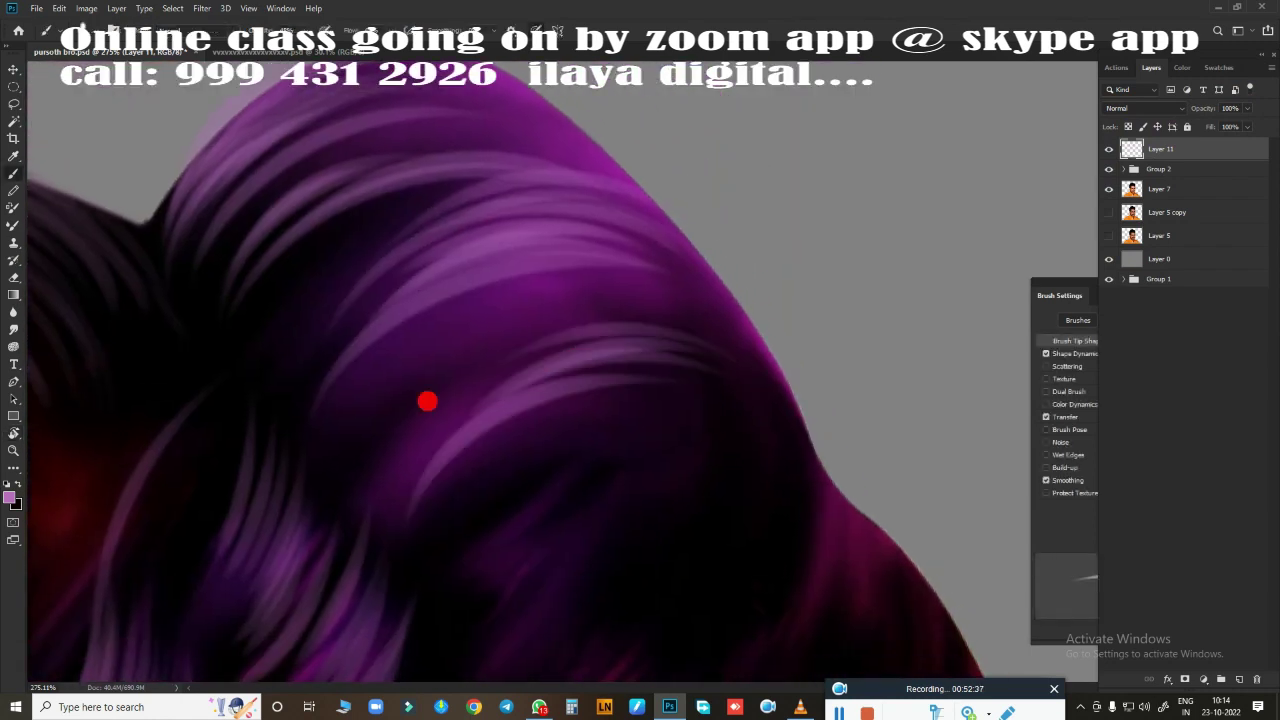
{"action": "left_click_drag", "start_coordinate": [429, 400], "coordinate": [320, 463]}
{"action": "scroll", "coordinate": [320, 463], "scroll_direction": "up", "scroll_amount": 1}
{"action": "left_click_drag", "start_coordinate": [323, 517], "coordinate": [416, 255]}
Rotate the canvas, then repaint purple strands curving up across the hair centre
{"action": "scroll", "coordinate": [411, 250], "scroll_direction": "down", "scroll_amount": 2}
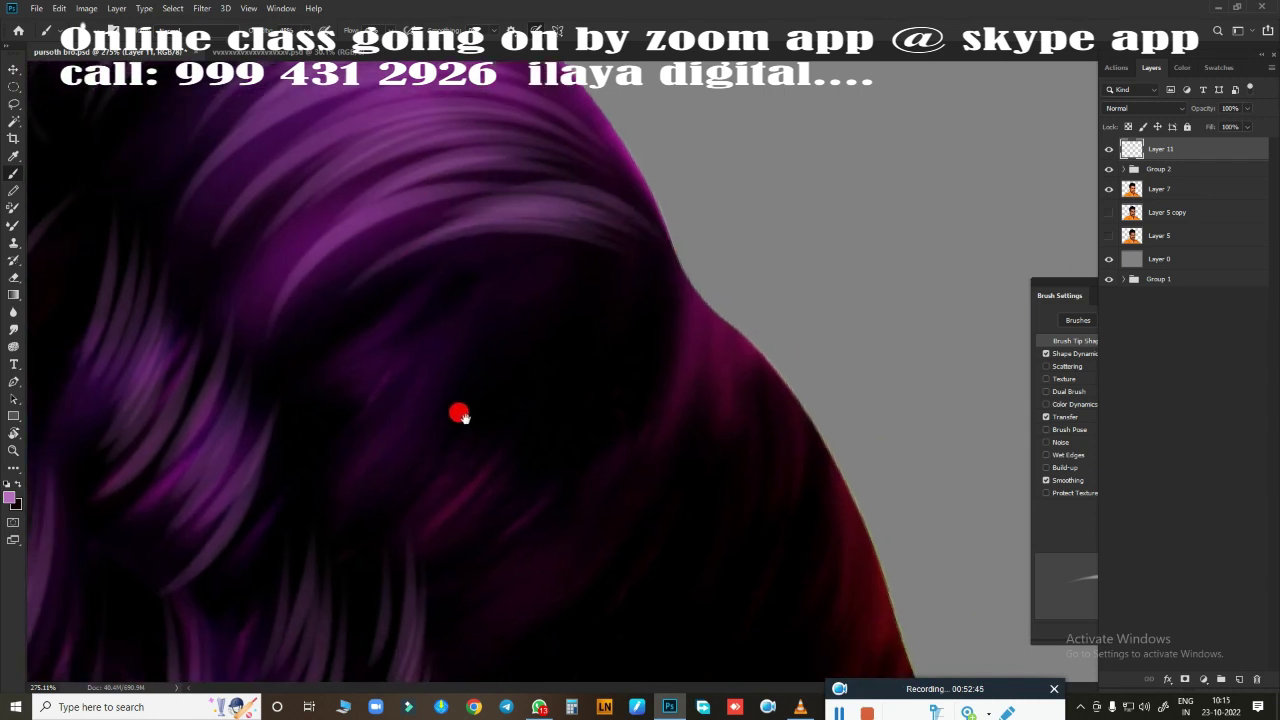
{"action": "scroll", "coordinate": [457, 414], "scroll_direction": "down", "scroll_amount": 3}
{"action": "scroll", "coordinate": [540, 410], "scroll_direction": "down", "scroll_amount": 2}
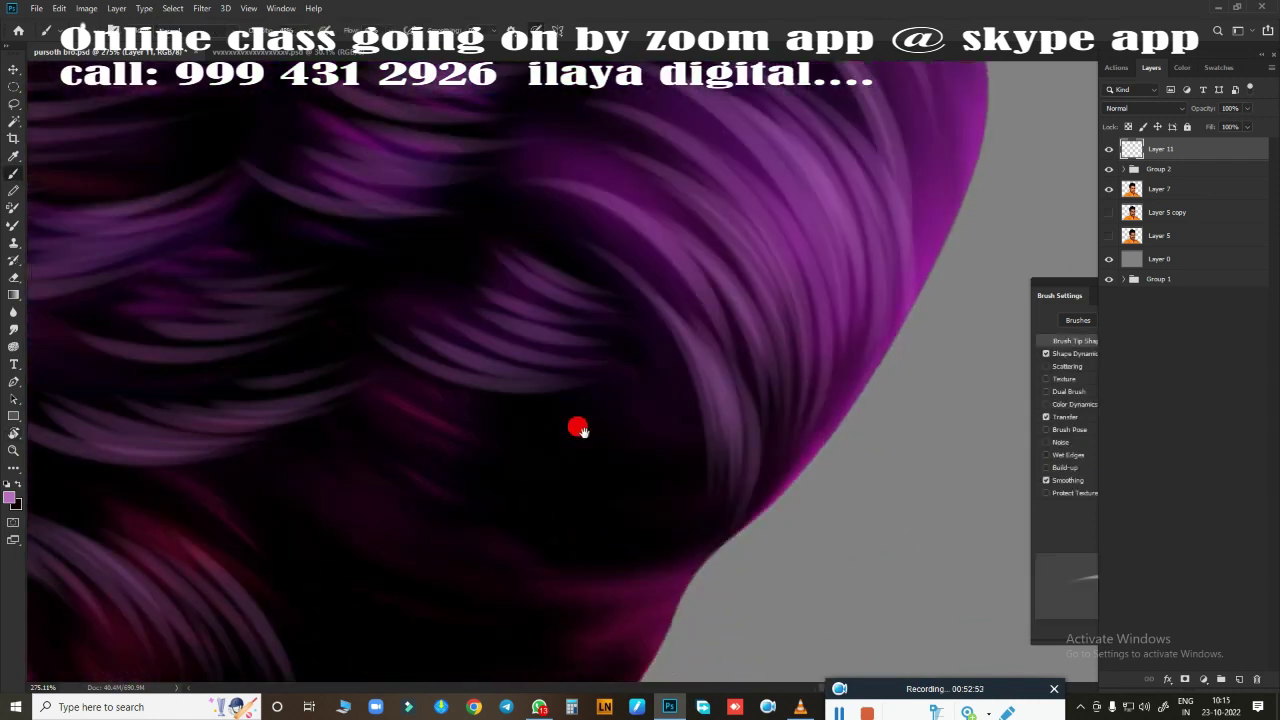
{"action": "scroll", "coordinate": [577, 420], "scroll_direction": "down", "scroll_amount": 2}
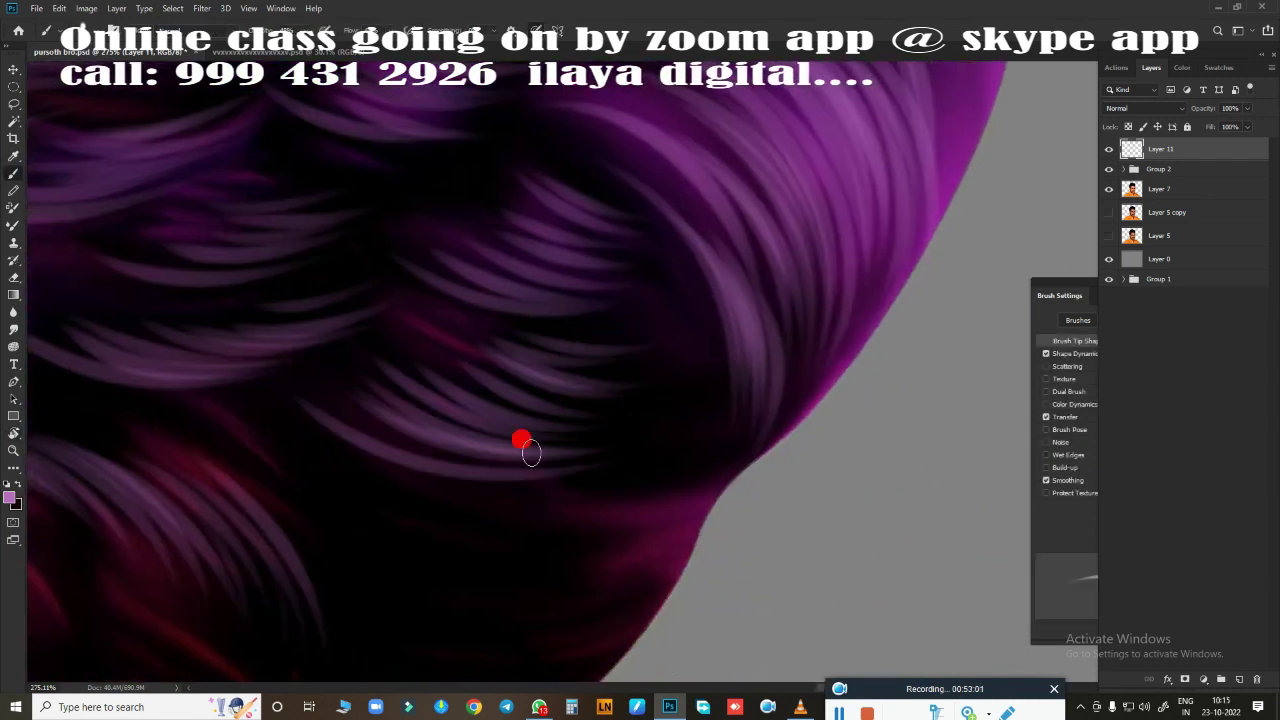
{"action": "key", "text": "r"}
{"action": "mouse_move", "coordinate": [520, 443]}
{"action": "left_mouse_down"}
{"action": "mouse_move", "coordinate": [563, 509]}
{"action": "mouse_move", "coordinate": [349, 551]}
{"action": "mouse_move", "coordinate": [463, 600]}
{"action": "mouse_move", "coordinate": [320, 509]}
{"action": "mouse_move", "coordinate": [652, 392]}
{"action": "left_mouse_up"}
{"action": "key", "text": "b"}
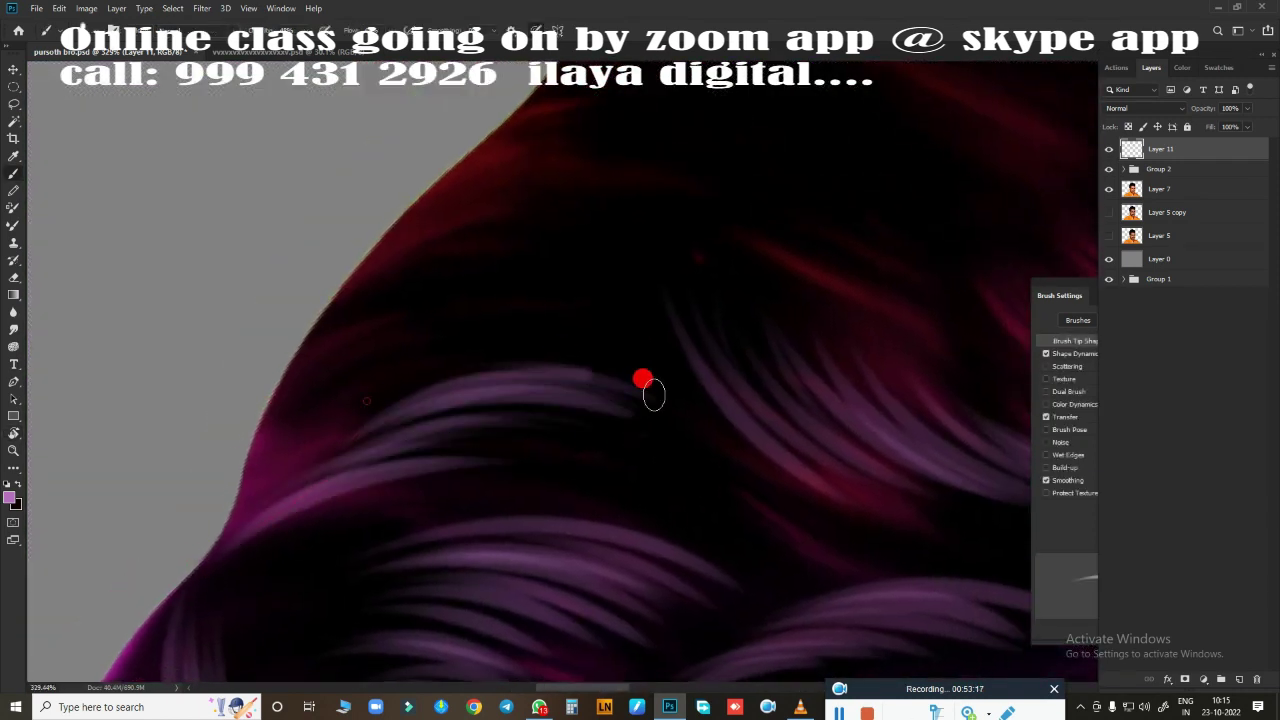
{"action": "mouse_move", "coordinate": [420, 345]}
{"action": "left_mouse_down"}
{"action": "mouse_move", "coordinate": [691, 456]}
{"action": "mouse_move", "coordinate": [594, 486]}
{"action": "mouse_move", "coordinate": [609, 297]}
{"action": "mouse_move", "coordinate": [423, 380]}
{"action": "mouse_move", "coordinate": [293, 562]}
{"action": "left_mouse_up"}
{"action": "key", "text": "ctrl+z"}
{"action": "key", "text": "ctrl+z"}
{"action": "key", "text": "ctrl+z"}
{"action": "mouse_move", "coordinate": [300, 440]}
{"action": "left_mouse_down"}
{"action": "mouse_move", "coordinate": [594, 277]}
{"action": "mouse_move", "coordinate": [691, 203]}
{"action": "mouse_move", "coordinate": [408, 400]}
{"action": "mouse_move", "coordinate": [474, 457]}
{"action": "mouse_move", "coordinate": [396, 301]}
{"action": "mouse_move", "coordinate": [538, 371]}
{"action": "left_mouse_up"}
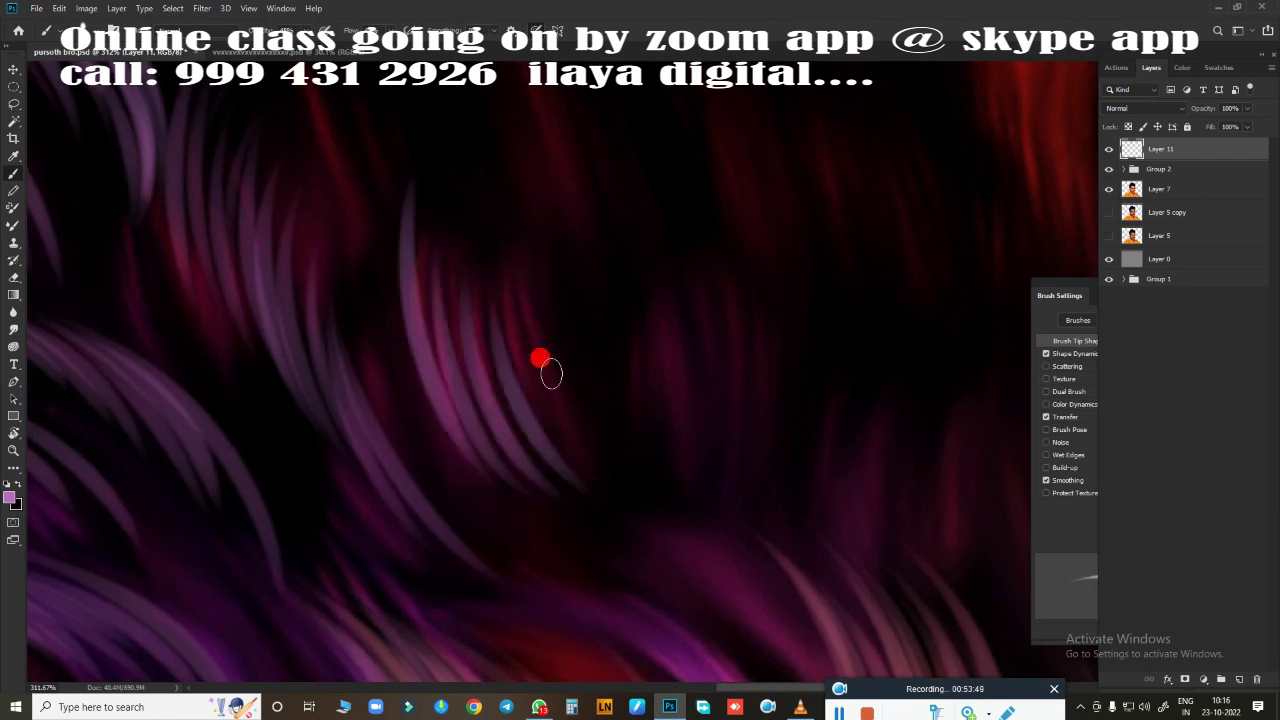
Add purple strands into the dark hair, near the crest and beside the orange hair
{"action": "scroll", "coordinate": [484, 455], "scroll_direction": "down", "scroll_amount": 2}
{"action": "left_click_drag", "start_coordinate": [566, 515], "coordinate": [620, 600]}
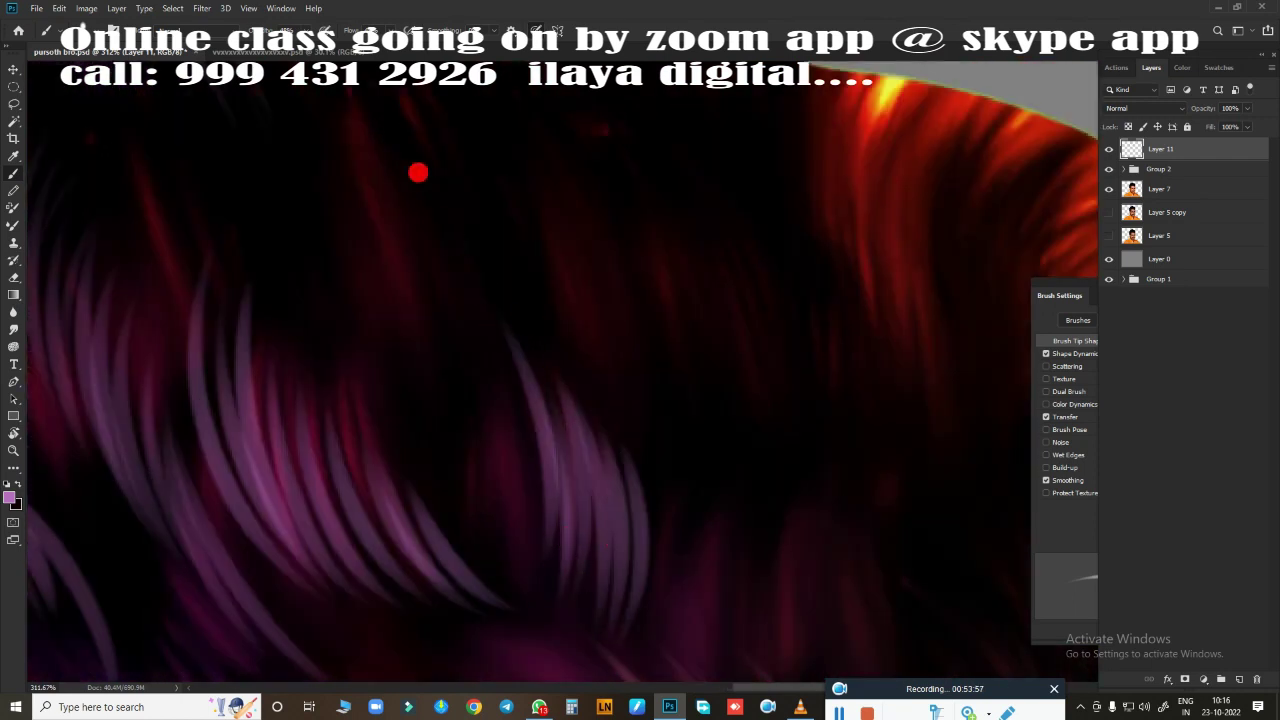
{"action": "left_click_drag", "start_coordinate": [417, 171], "coordinate": [411, 263]}
{"action": "scroll", "coordinate": [411, 263], "scroll_direction": "up", "scroll_amount": 3}
{"action": "left_click_drag", "start_coordinate": [270, 405], "coordinate": [374, 537]}
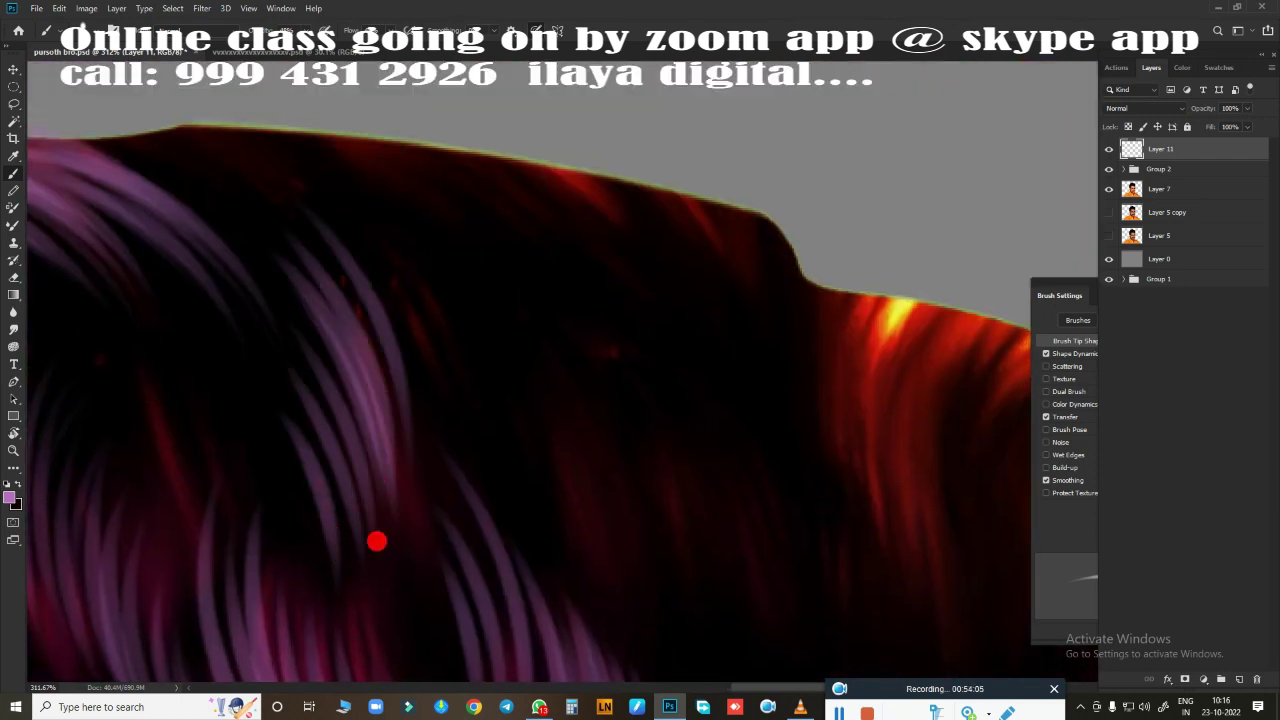
{"action": "scroll", "coordinate": [366, 509], "scroll_direction": "down", "scroll_amount": 3}
{"action": "left_click_drag", "start_coordinate": [443, 400], "coordinate": [569, 360]}
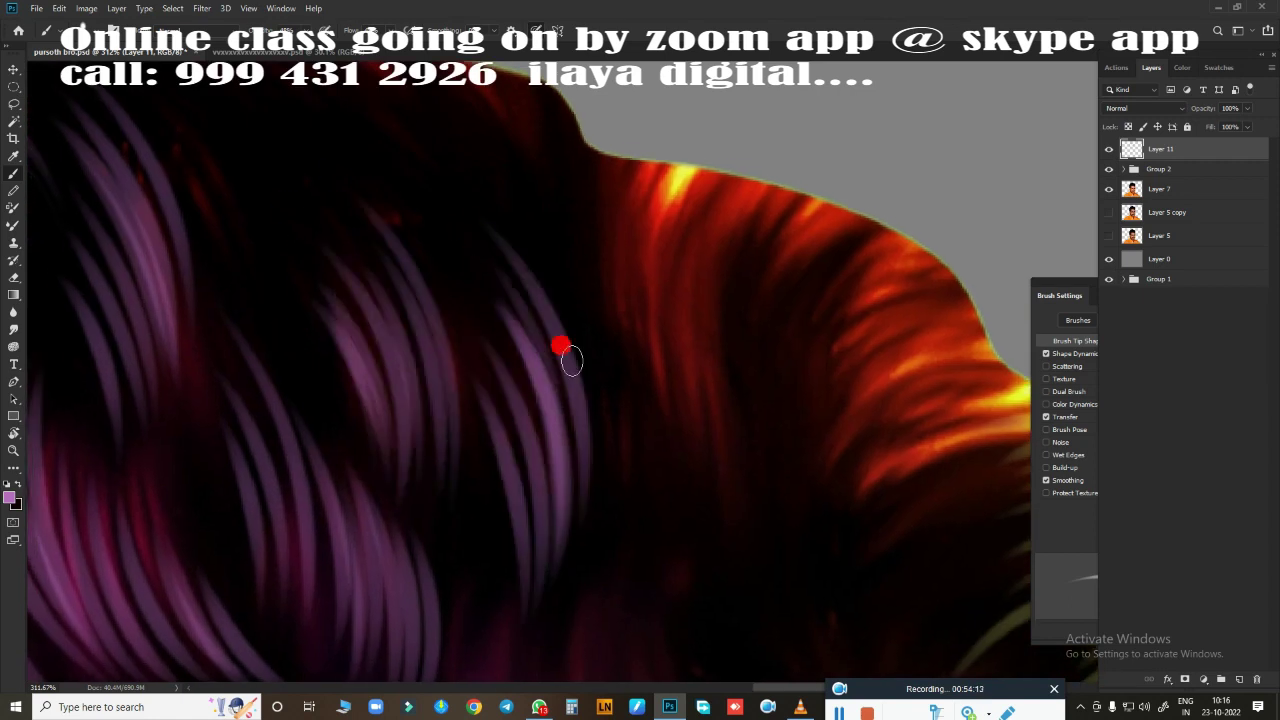
{"action": "scroll", "coordinate": [537, 283], "scroll_direction": "down", "scroll_amount": 3}
Switch to pink and paint strands along the top edge and crest of the hair
{"action": "key", "text": "Return"}
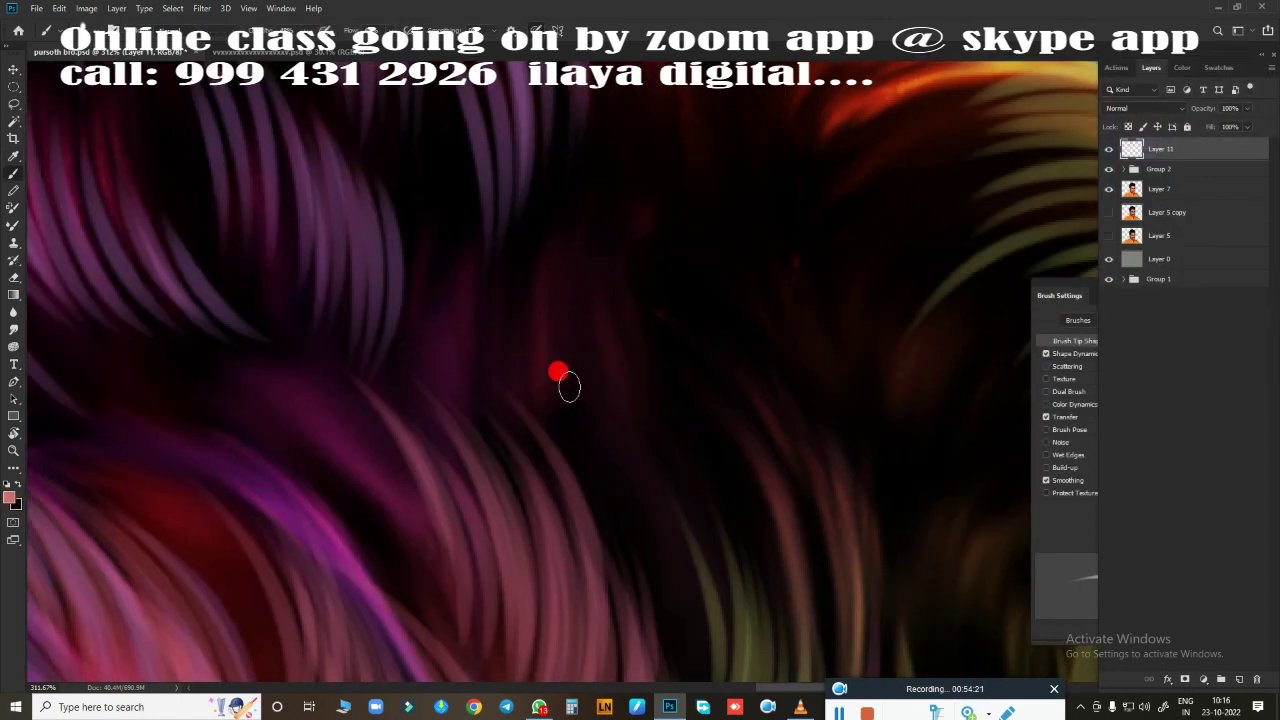
{"action": "scroll", "coordinate": [563, 371], "scroll_direction": "up", "scroll_amount": 5}
{"action": "left_click_drag", "start_coordinate": [460, 550], "coordinate": [617, 286]}
{"action": "left_click_drag", "start_coordinate": [420, 400], "coordinate": [486, 247]}
{"action": "scroll", "coordinate": [486, 247], "scroll_direction": "up", "scroll_amount": 3}
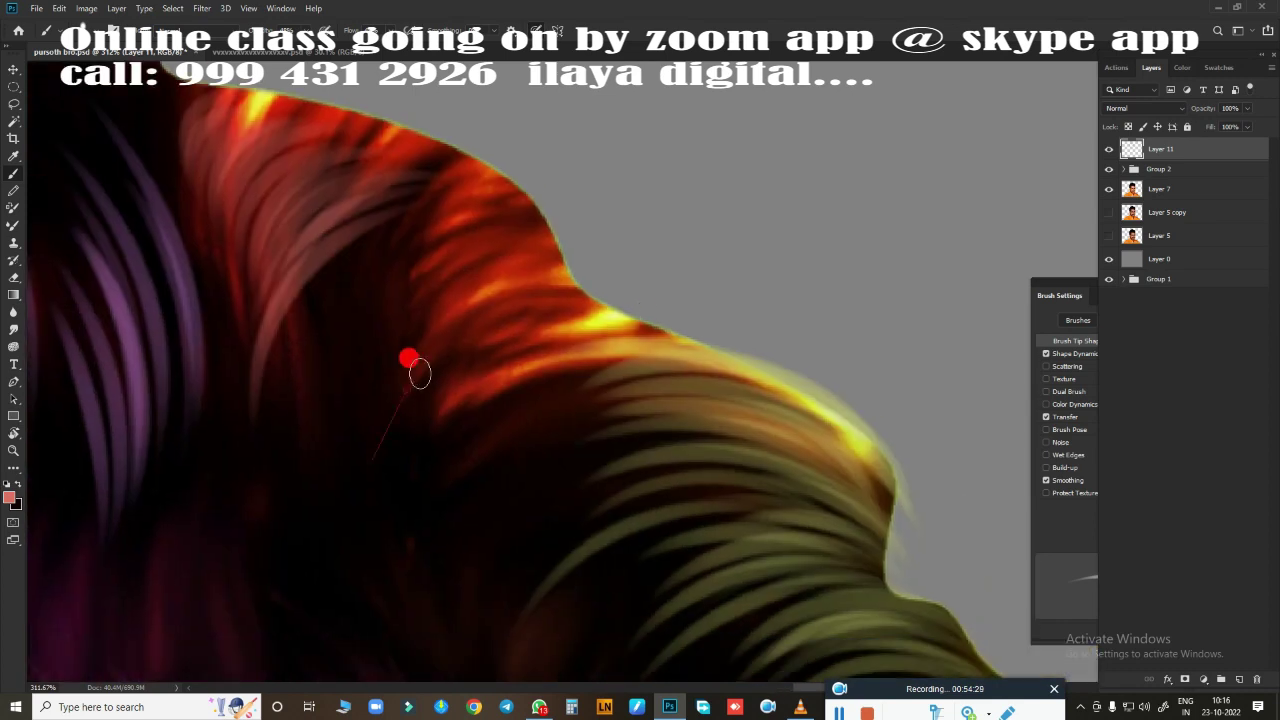
{"action": "left_click_drag", "start_coordinate": [414, 363], "coordinate": [480, 250]}
{"action": "scroll", "coordinate": [414, 363], "scroll_direction": "down", "scroll_amount": 2}
{"action": "left_click_drag", "start_coordinate": [406, 380], "coordinate": [610, 185]}
{"action": "scroll", "coordinate": [409, 557], "scroll_direction": "down", "scroll_amount": 3}
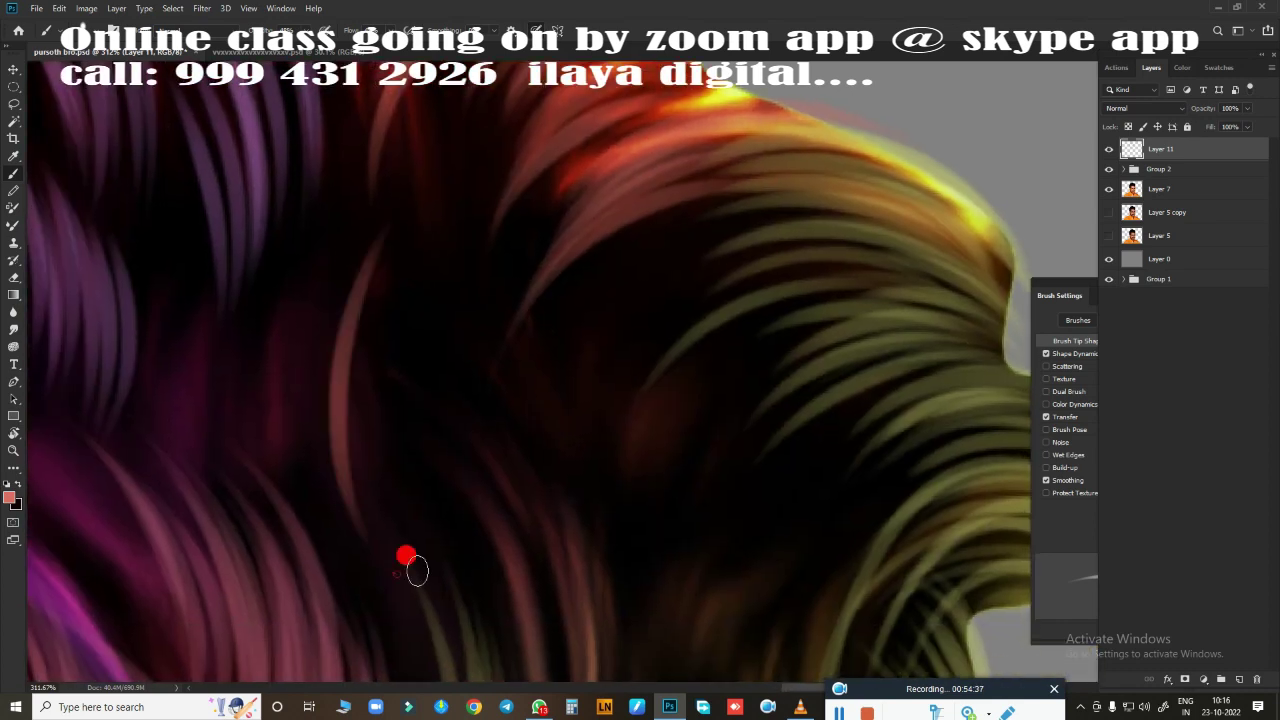
Add pink strands on the left, centre and beside the yellow hair
{"action": "left_click_drag", "start_coordinate": [420, 600], "coordinate": [477, 380]}
{"action": "left_click_drag", "start_coordinate": [345, 545], "coordinate": [300, 190]}
{"action": "scroll", "coordinate": [314, 400], "scroll_direction": "right", "scroll_amount": 2}
{"action": "left_click_drag", "start_coordinate": [440, 465], "coordinate": [420, 200]}
{"action": "left_click_drag", "start_coordinate": [470, 520], "coordinate": [400, 140]}
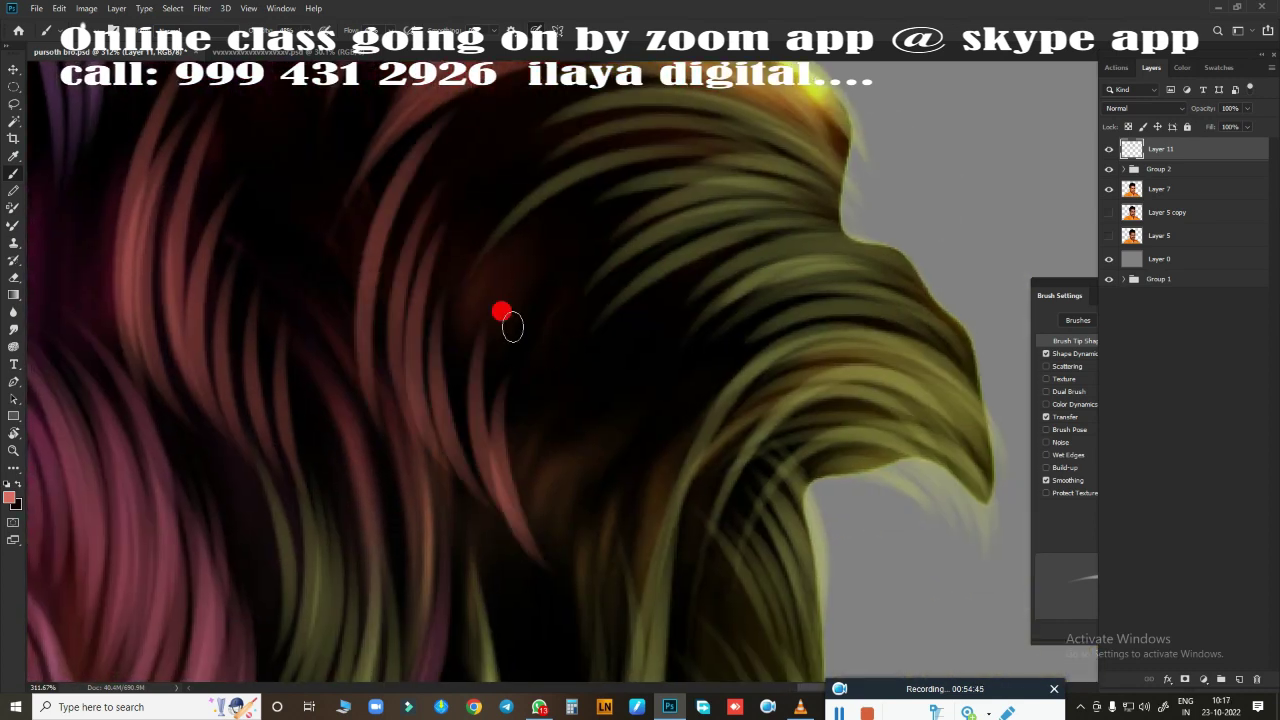
{"action": "scroll", "coordinate": [509, 323], "scroll_direction": "down", "scroll_amount": 3}
{"action": "left_click_drag", "start_coordinate": [550, 480], "coordinate": [520, 160]}
{"action": "left_click_drag", "start_coordinate": [500, 510], "coordinate": [480, 180]}
{"action": "scroll", "coordinate": [472, 422], "scroll_direction": "down", "scroll_amount": 2}
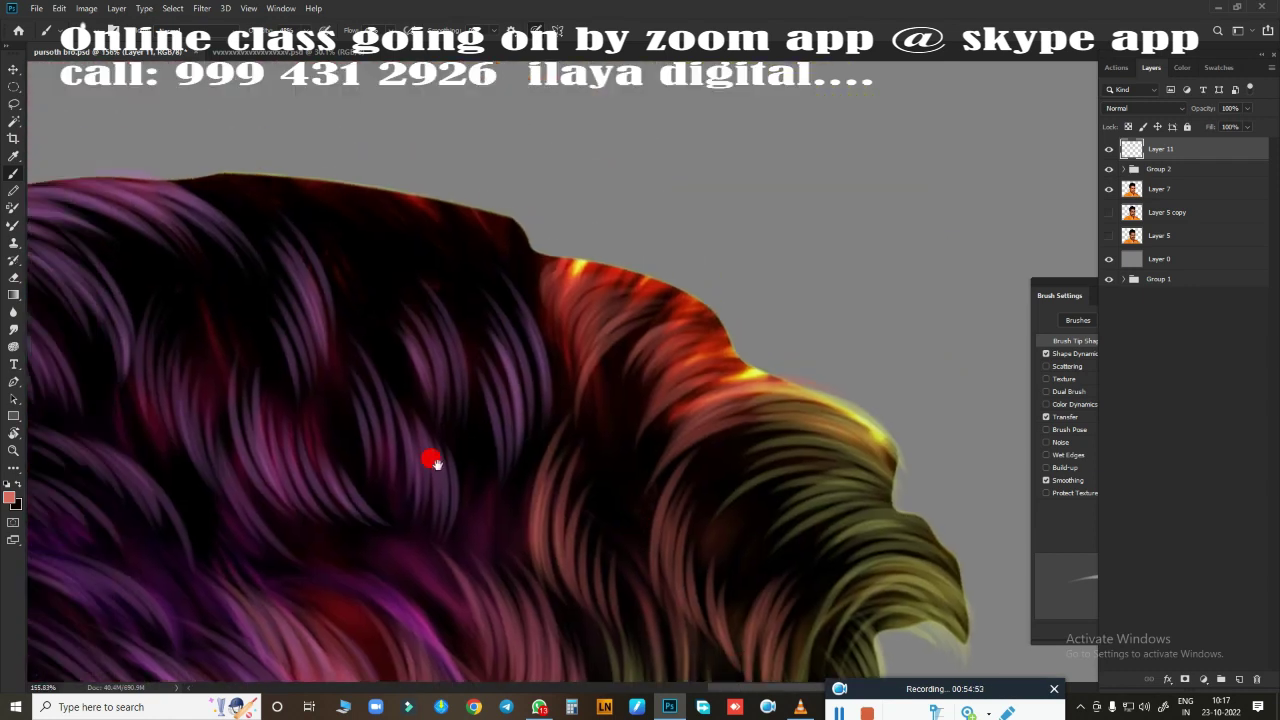
Choose a lighter pink and paint strands along the hair outline
{"action": "left_click", "coordinate": [1050, 120]}
{"action": "left_click", "coordinate": [1229, 86]}
{"action": "scroll", "coordinate": [355, 450], "scroll_direction": "up", "scroll_amount": 2}
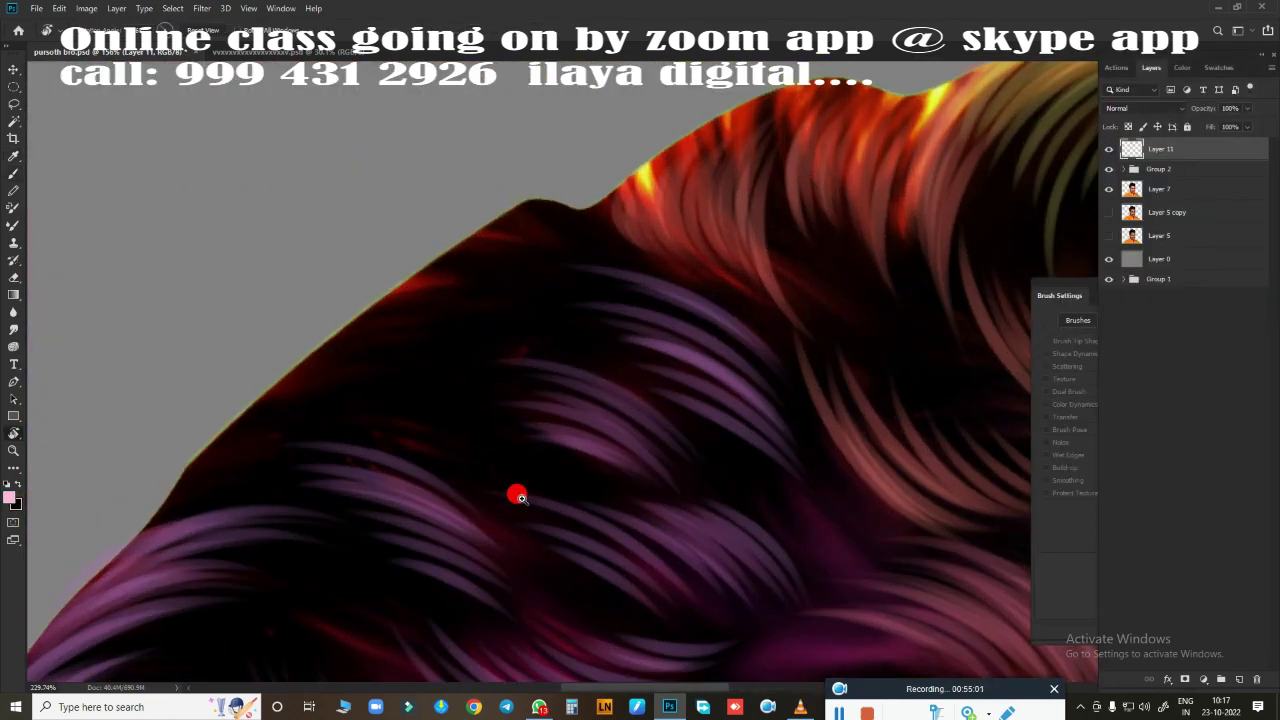
{"action": "scroll", "coordinate": [517, 491], "scroll_direction": "left", "scroll_amount": 2}
{"action": "left_click_drag", "start_coordinate": [177, 517], "coordinate": [417, 374]}
{"action": "left_click_drag", "start_coordinate": [180, 470], "coordinate": [540, 290]}
{"action": "left_click_drag", "start_coordinate": [250, 400], "coordinate": [580, 250]}
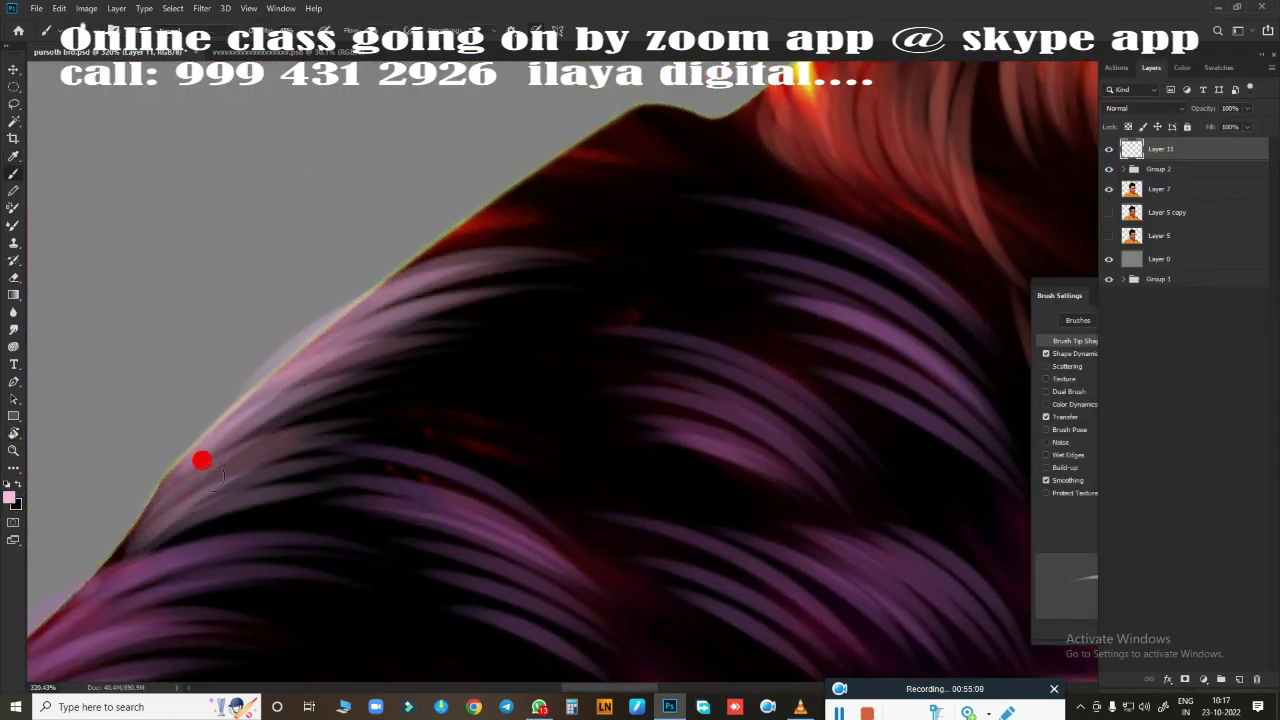
{"action": "left_click_drag", "start_coordinate": [100, 580], "coordinate": [460, 400]}
Paint more pale pink strands along the hair edge and over the purple hair
{"action": "scroll", "coordinate": [634, 577], "scroll_direction": "up", "scroll_amount": 2}
{"action": "left_click_drag", "start_coordinate": [270, 465], "coordinate": [630, 385]}
{"action": "left_click_drag", "start_coordinate": [300, 400], "coordinate": [695, 305]}
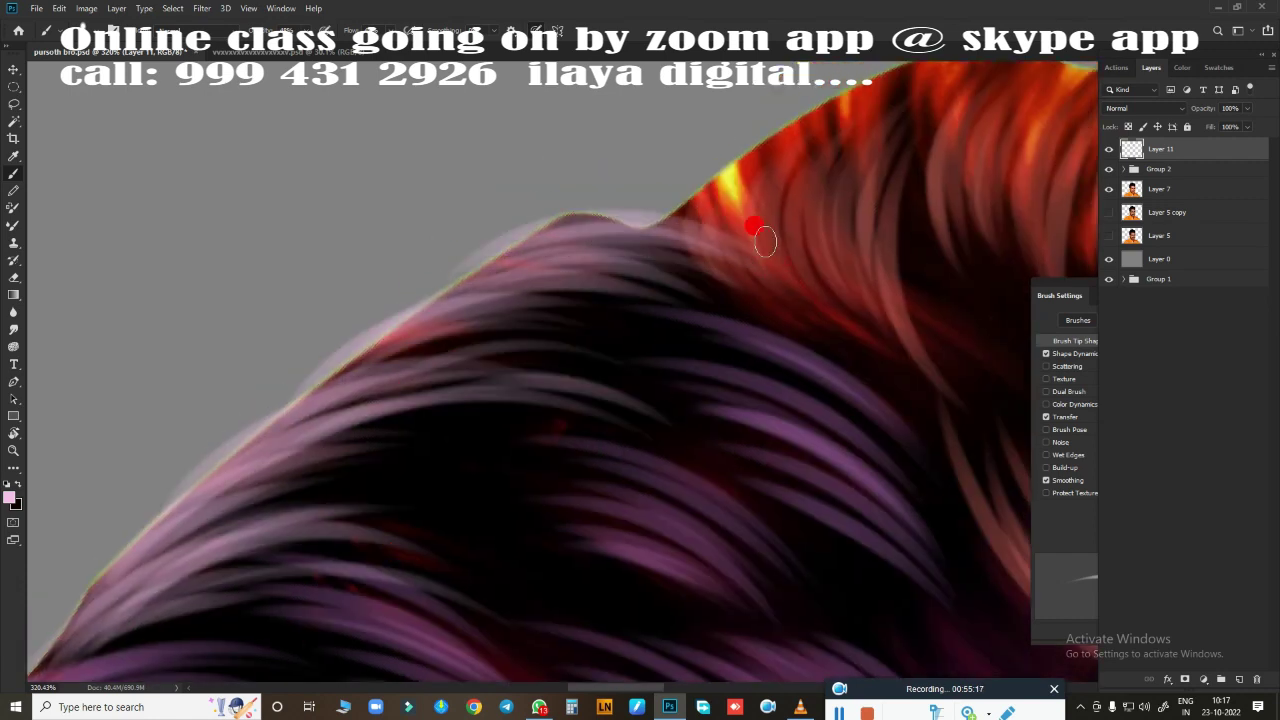
{"action": "scroll", "coordinate": [766, 237], "scroll_direction": "down", "scroll_amount": 3}
{"action": "left_click_drag", "start_coordinate": [200, 294], "coordinate": [563, 331]}
{"action": "left_click_drag", "start_coordinate": [255, 350], "coordinate": [369, 342]}
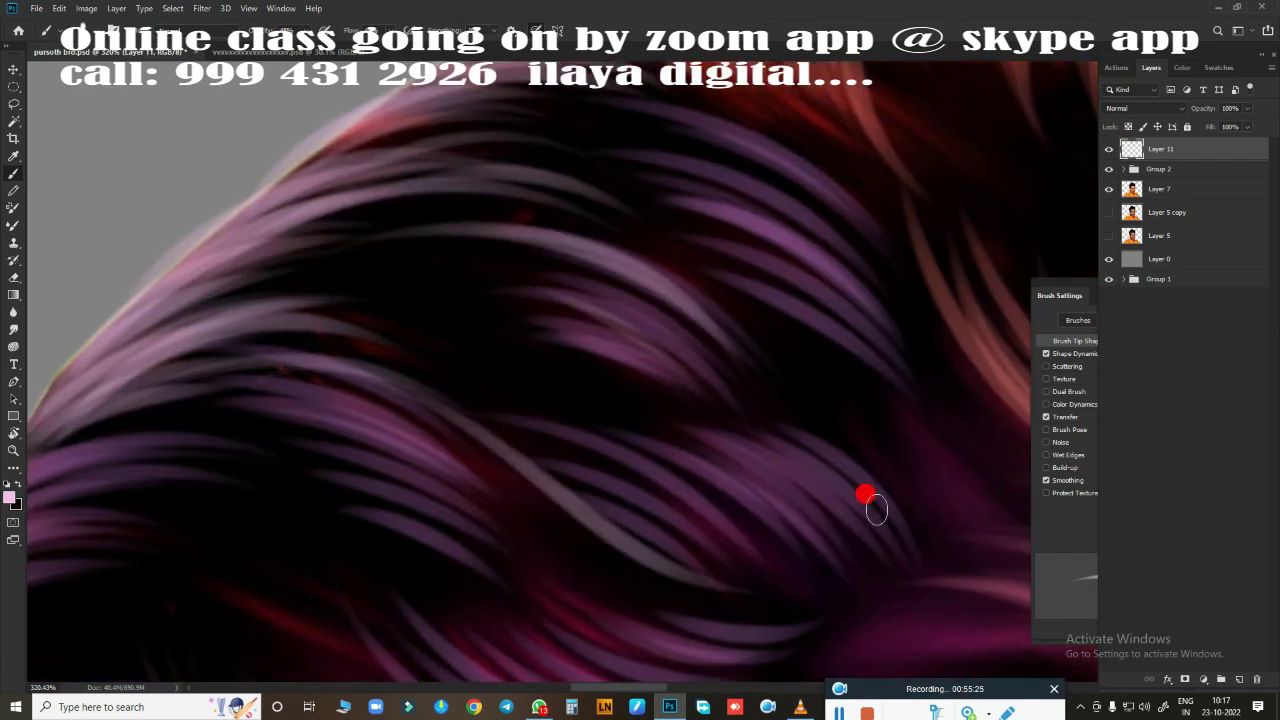
{"action": "mouse_move", "coordinate": [871, 500]}
{"action": "left_mouse_down"}
{"action": "mouse_move", "coordinate": [586, 366]}
{"action": "mouse_move", "coordinate": [386, 560]}
{"action": "left_mouse_up"}
Sample a peach from the hair, then shift the foreground colour to bright yellow
{"action": "left_click", "coordinate": [738, 541]}
{"action": "key", "text": "Return"}
{"action": "left_click_drag", "start_coordinate": [660, 513], "coordinate": [297, 446]}
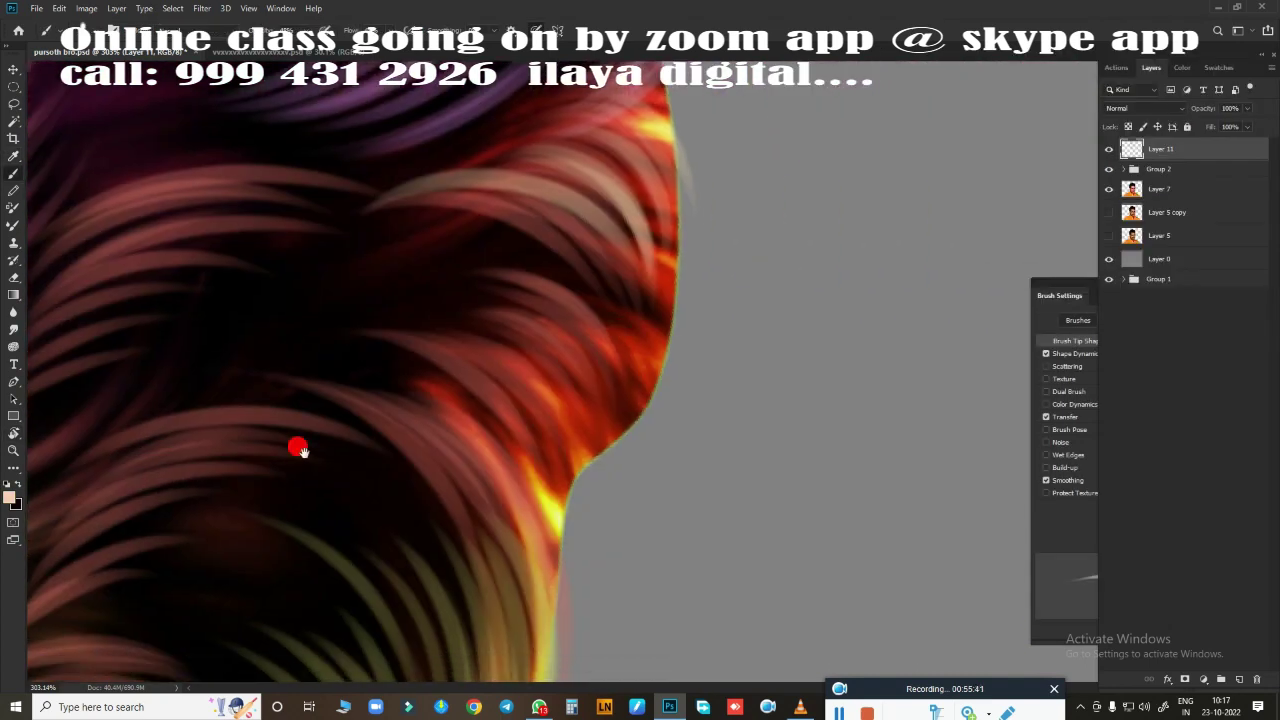
{"action": "left_click", "coordinate": [10, 497]}
{"action": "left_click_drag", "start_coordinate": [1111, 247], "coordinate": [1116, 237]}
{"action": "key", "text": "Return"}
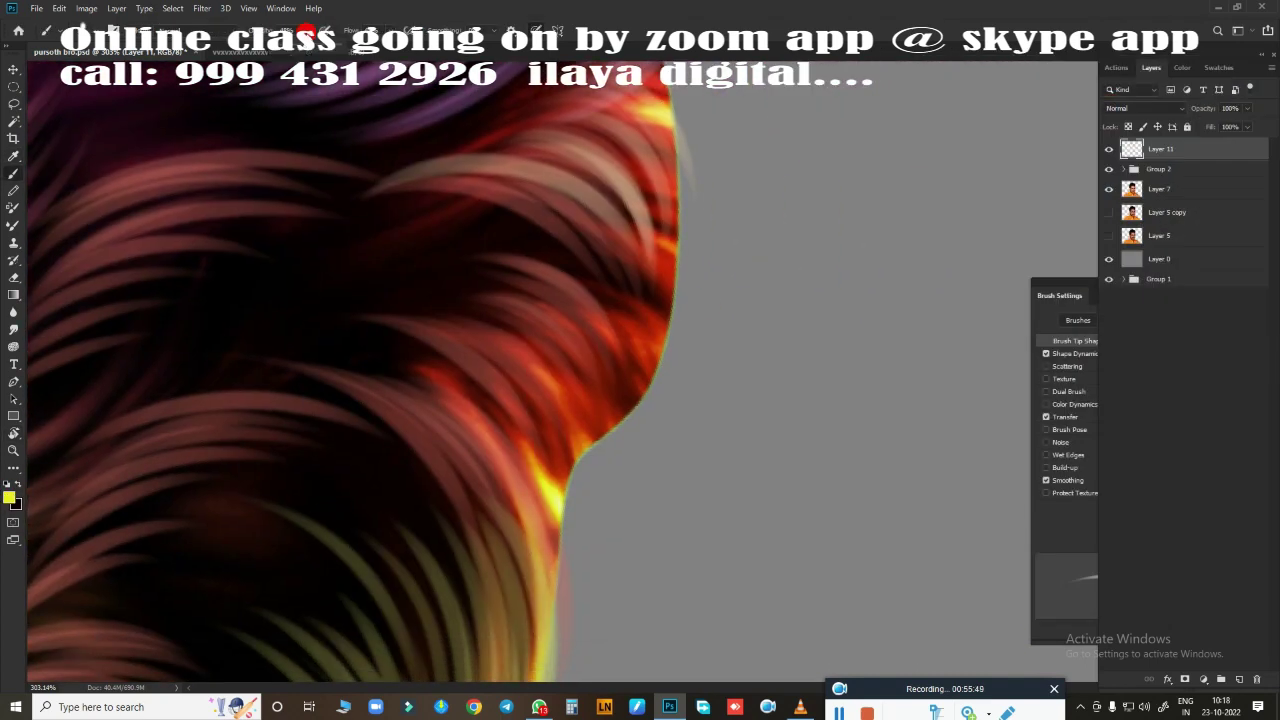
Paint yellow strands along the right hair edge, undoing strays past the edge
{"action": "left_click_drag", "start_coordinate": [590, 300], "coordinate": [400, 390]}
{"action": "mouse_move", "coordinate": [570, 360]}
{"action": "left_mouse_down"}
{"action": "mouse_move", "coordinate": [446, 523]}
{"action": "mouse_move", "coordinate": [522, 432]}
{"action": "mouse_move", "coordinate": [564, 545]}
{"action": "left_mouse_up"}
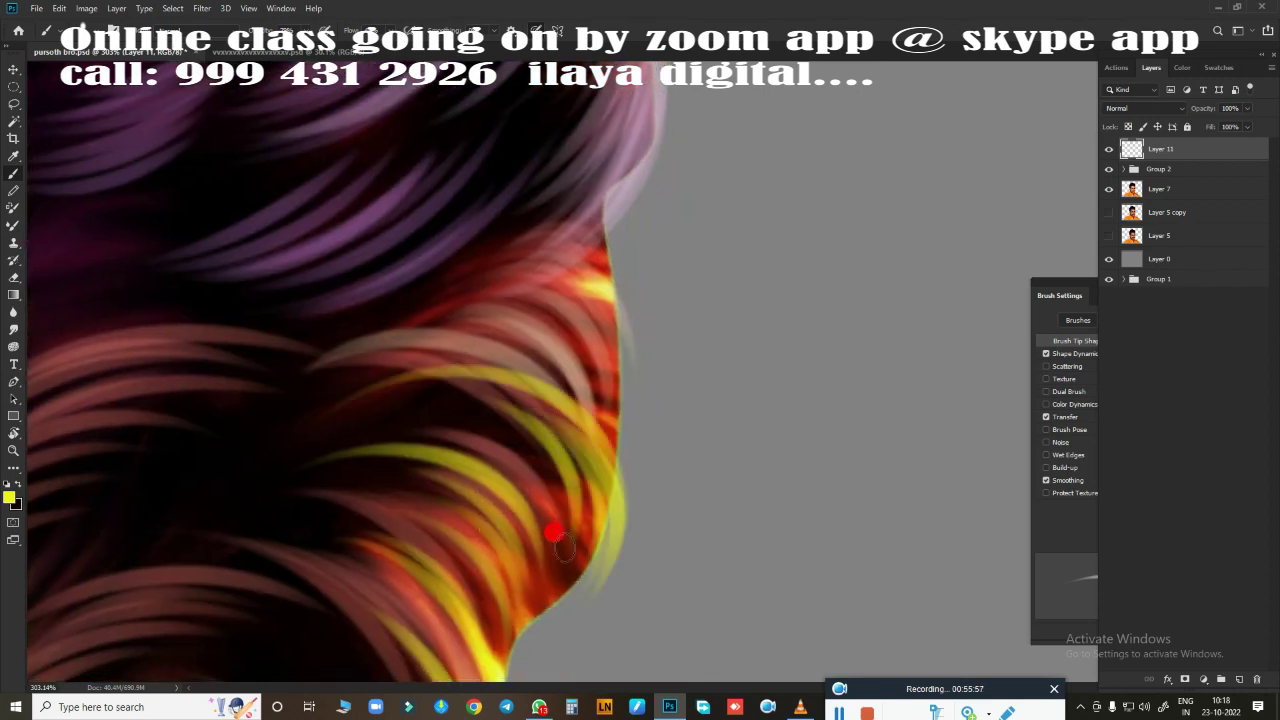
{"action": "left_click_drag", "start_coordinate": [540, 290], "coordinate": [655, 345]}
{"action": "left_click_drag", "start_coordinate": [560, 360], "coordinate": [650, 450]}
{"action": "key", "text": "ctrl+z"}
{"action": "key", "text": "ctrl+z"}
{"action": "key", "text": "ctrl+z"}
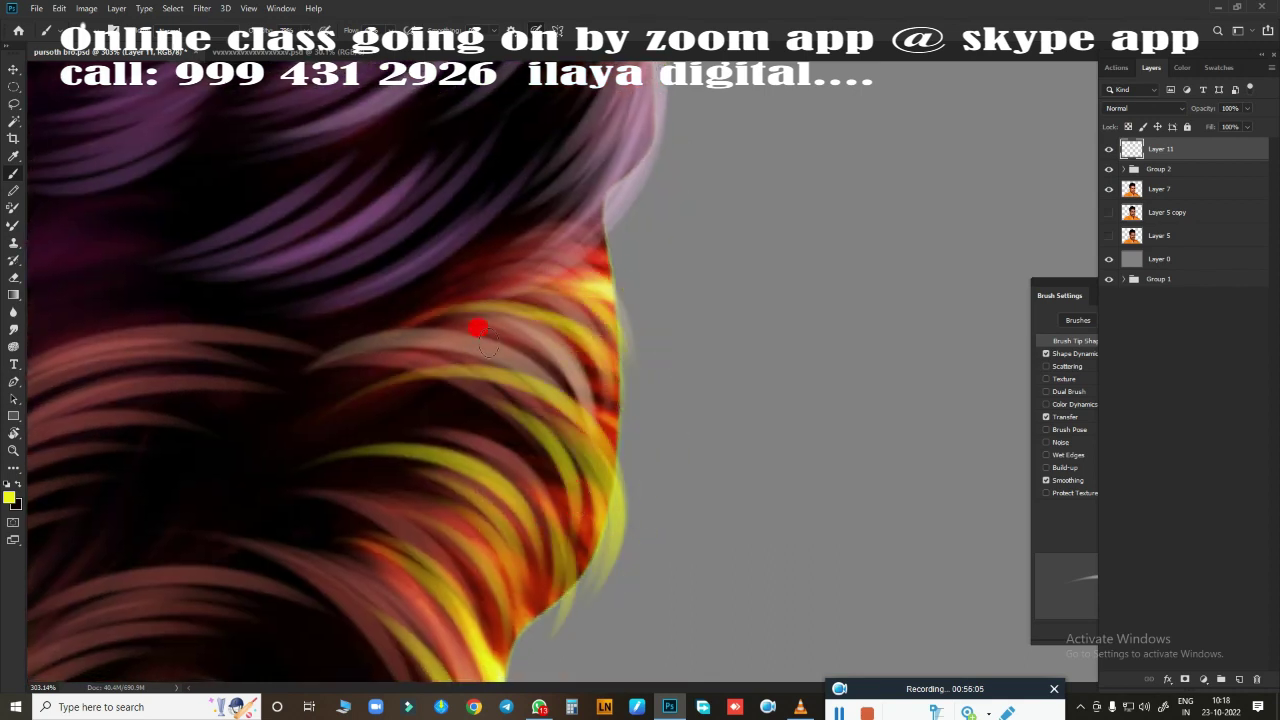
{"action": "left_click_drag", "start_coordinate": [611, 350], "coordinate": [531, 471]}
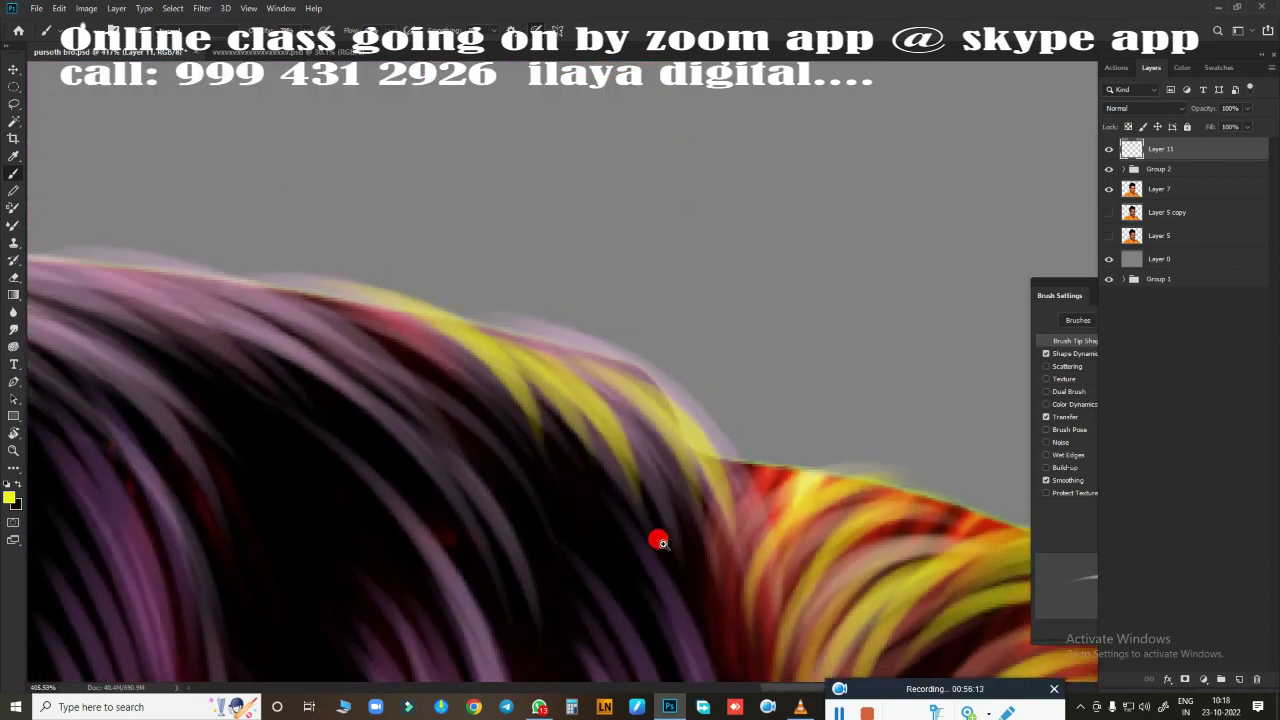
{"action": "left_click_drag", "start_coordinate": [657, 537], "coordinate": [252, 320]}
{"action": "scroll", "coordinate": [586, 229], "scroll_direction": "down", "scroll_amount": 3}
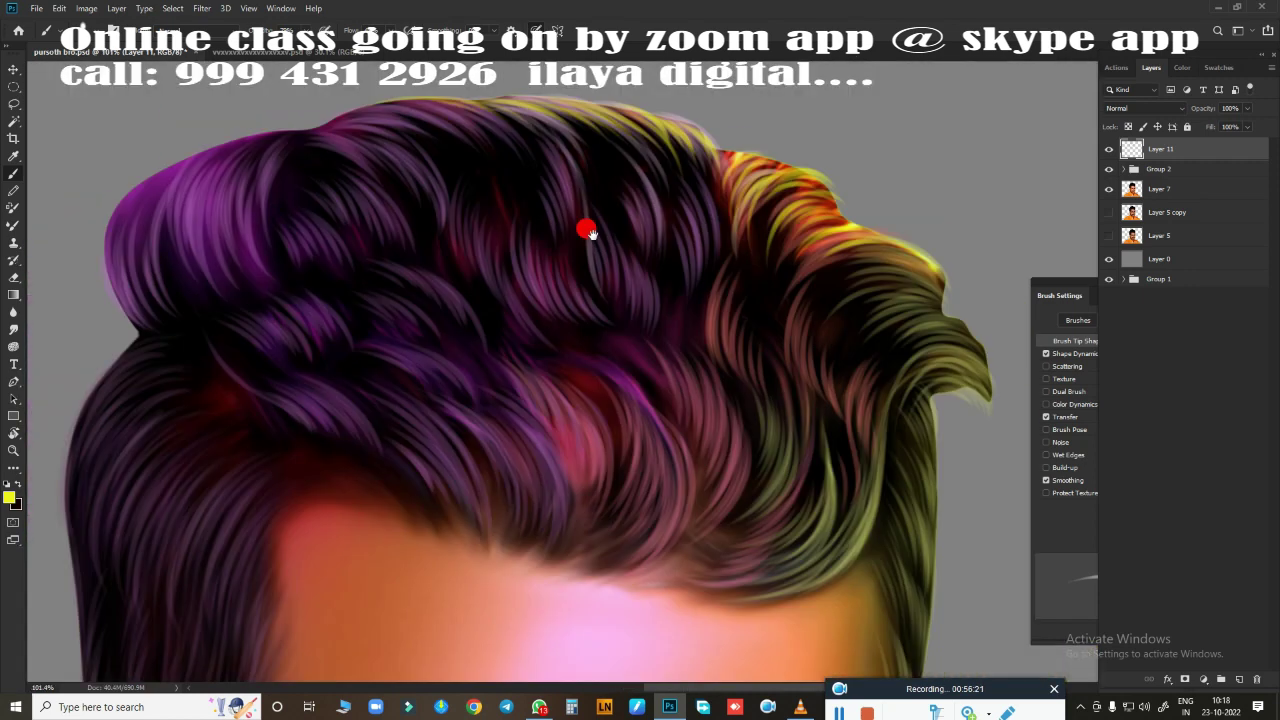
{"action": "scroll", "coordinate": [591, 446], "scroll_direction": "up", "scroll_amount": 4}
Paint bright yellow strands down the right side and across the top of the hair
{"action": "left_click_drag", "start_coordinate": [700, 405], "coordinate": [503, 451]}
{"action": "left_click_drag", "start_coordinate": [380, 300], "coordinate": [643, 257]}
{"action": "left_click_drag", "start_coordinate": [350, 220], "coordinate": [630, 200]}
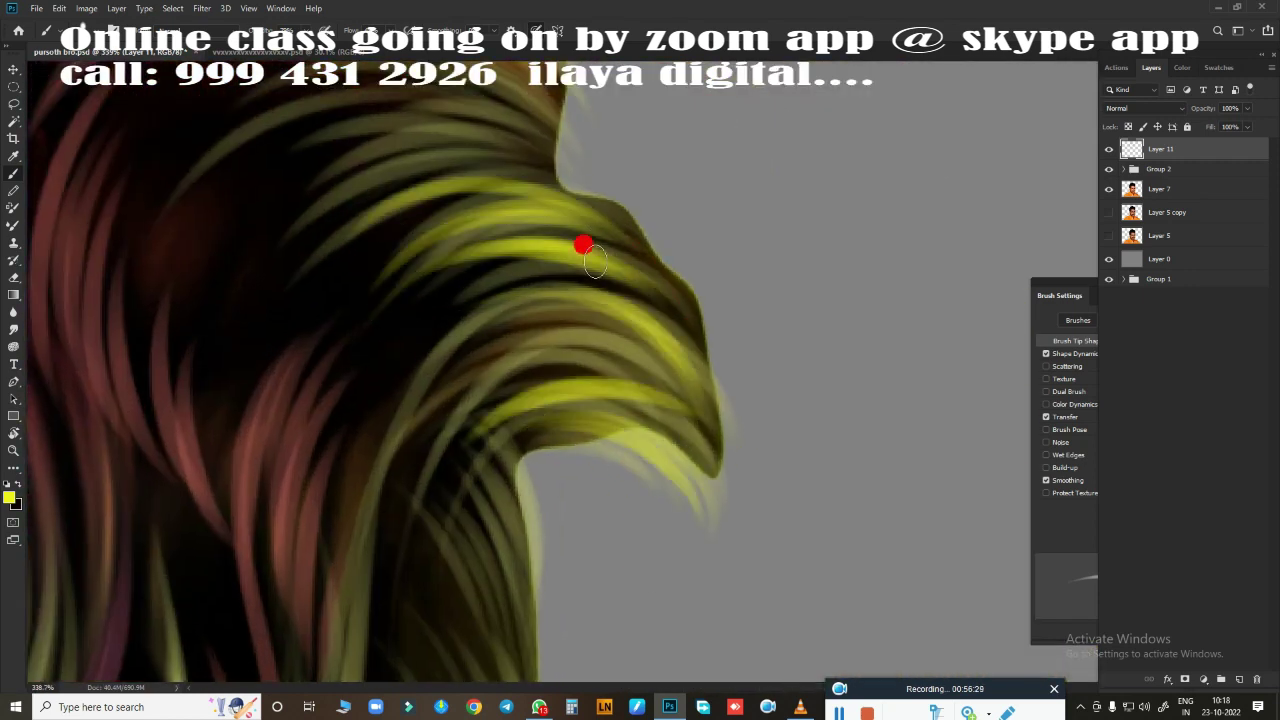
{"action": "left_click_drag", "start_coordinate": [586, 243], "coordinate": [646, 480]}
{"action": "left_click_drag", "start_coordinate": [560, 450], "coordinate": [680, 560]}
{"action": "mouse_move", "coordinate": [583, 354]}
{"action": "left_mouse_down"}
{"action": "mouse_move", "coordinate": [593, 348]}
{"action": "mouse_move", "coordinate": [517, 437]}
{"action": "mouse_move", "coordinate": [574, 303]}
{"action": "left_mouse_up"}
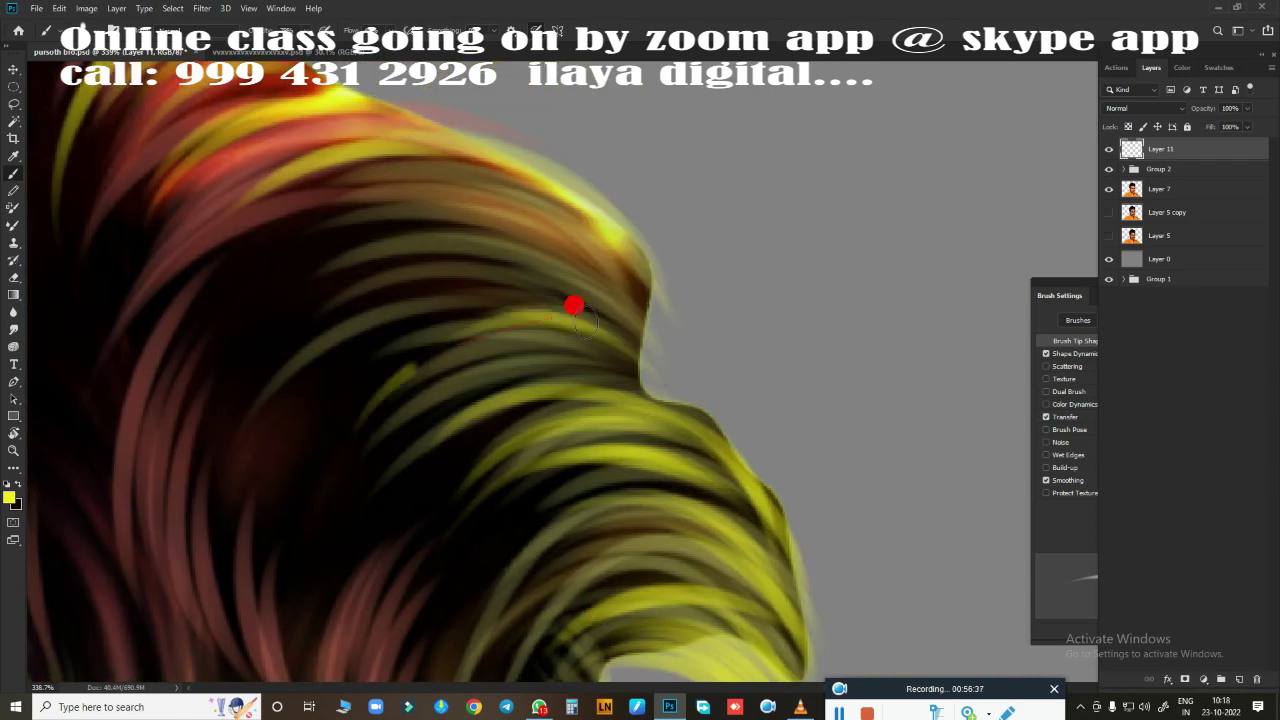
{"action": "left_click_drag", "start_coordinate": [300, 330], "coordinate": [608, 283]}
{"action": "left_click_drag", "start_coordinate": [290, 170], "coordinate": [610, 230]}
{"action": "mouse_move", "coordinate": [373, 255]}
{"action": "left_mouse_down"}
{"action": "mouse_move", "coordinate": [600, 362]}
{"action": "mouse_move", "coordinate": [574, 265]}
{"action": "left_mouse_up"}
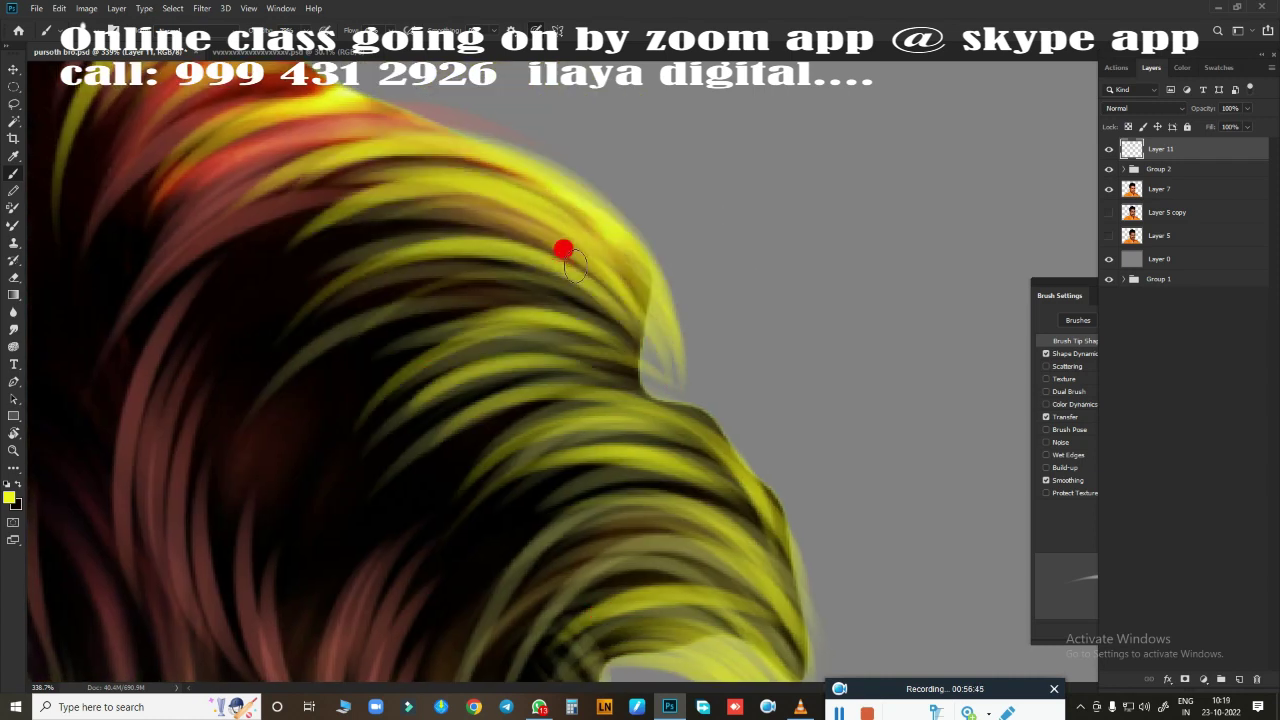
Add yellow and orange strands to the hair top and review the result
{"action": "scroll", "coordinate": [494, 447], "scroll_direction": "down", "scroll_amount": 2}
{"action": "mouse_move", "coordinate": [494, 447]}
{"action": "left_mouse_down"}
{"action": "mouse_move", "coordinate": [596, 310]}
{"action": "mouse_move", "coordinate": [486, 357]}
{"action": "left_mouse_up"}
{"action": "left_click_drag", "start_coordinate": [293, 280], "coordinate": [441, 527]}
{"action": "scroll", "coordinate": [643, 286], "scroll_direction": "down", "scroll_amount": 5}
{"action": "scroll", "coordinate": [669, 355], "scroll_direction": "down", "scroll_amount": 1}
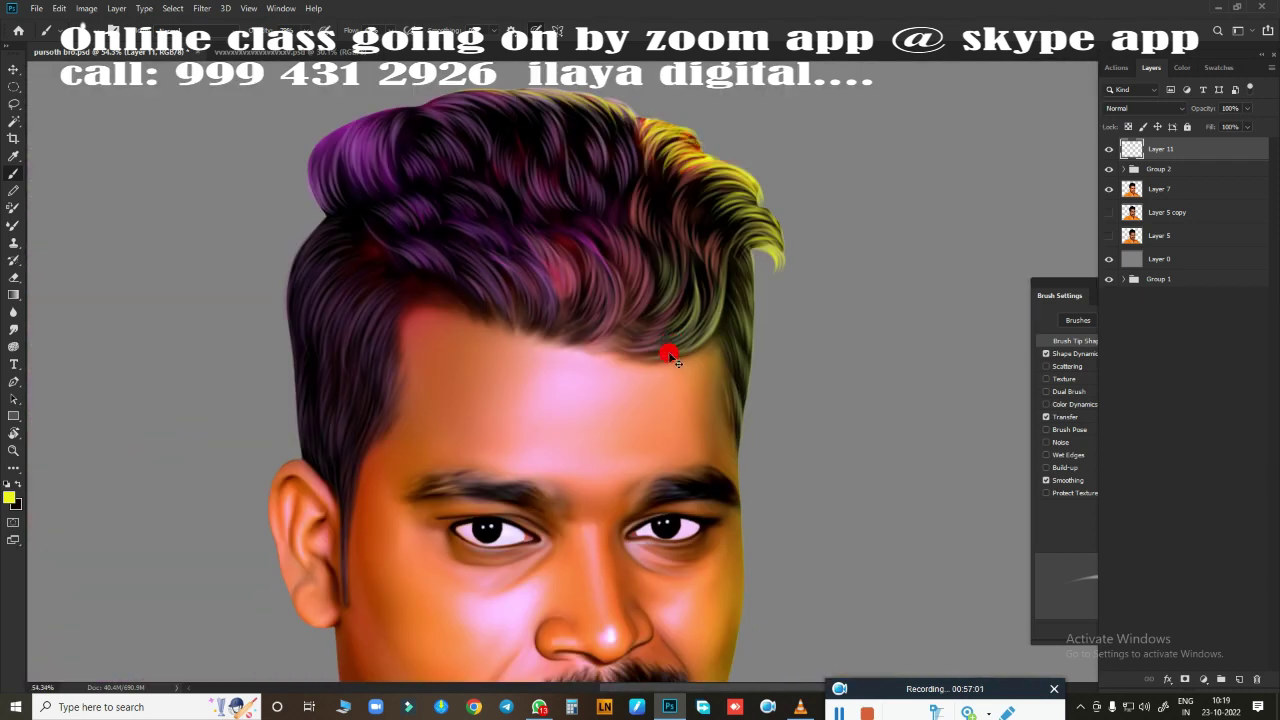
{"action": "scroll", "coordinate": [673, 336], "scroll_direction": "up", "scroll_amount": 2}
{"action": "scroll", "coordinate": [517, 463], "scroll_direction": "up", "scroll_amount": 2}
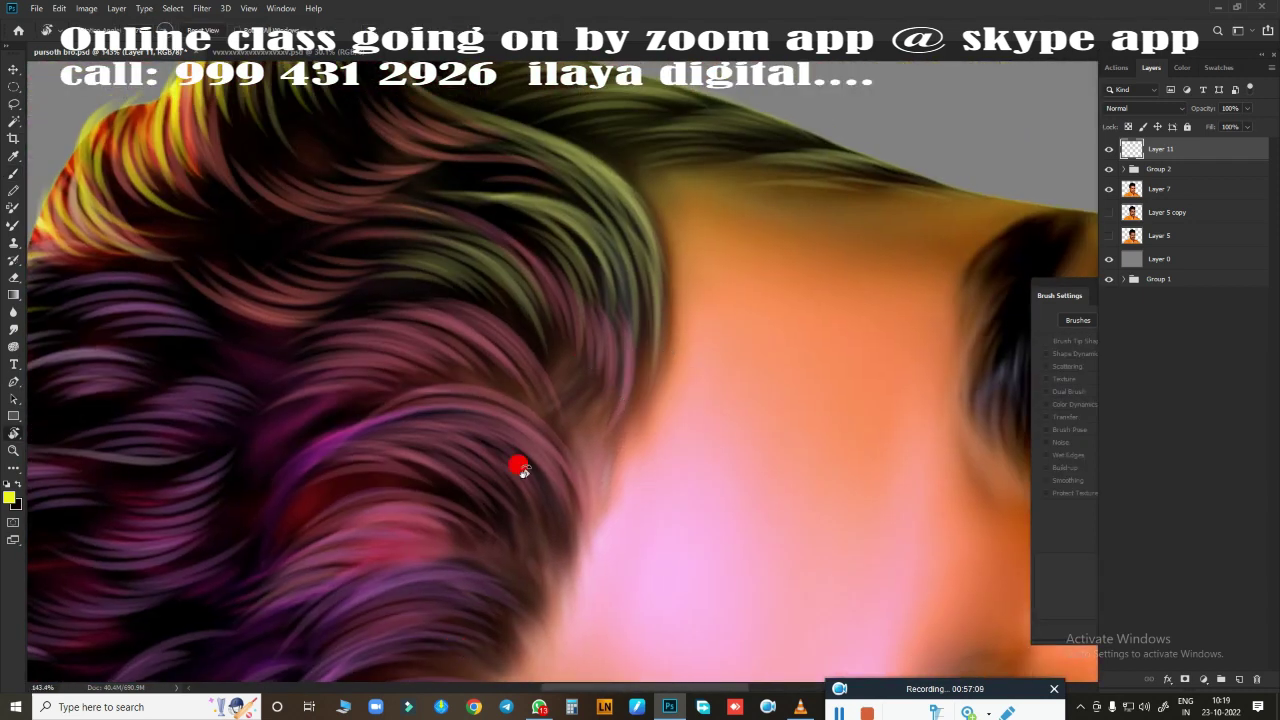
{"action": "scroll", "coordinate": [486, 294], "scroll_direction": "up", "scroll_amount": 1}
{"action": "scroll", "coordinate": [357, 319], "scroll_direction": "up", "scroll_amount": 1}
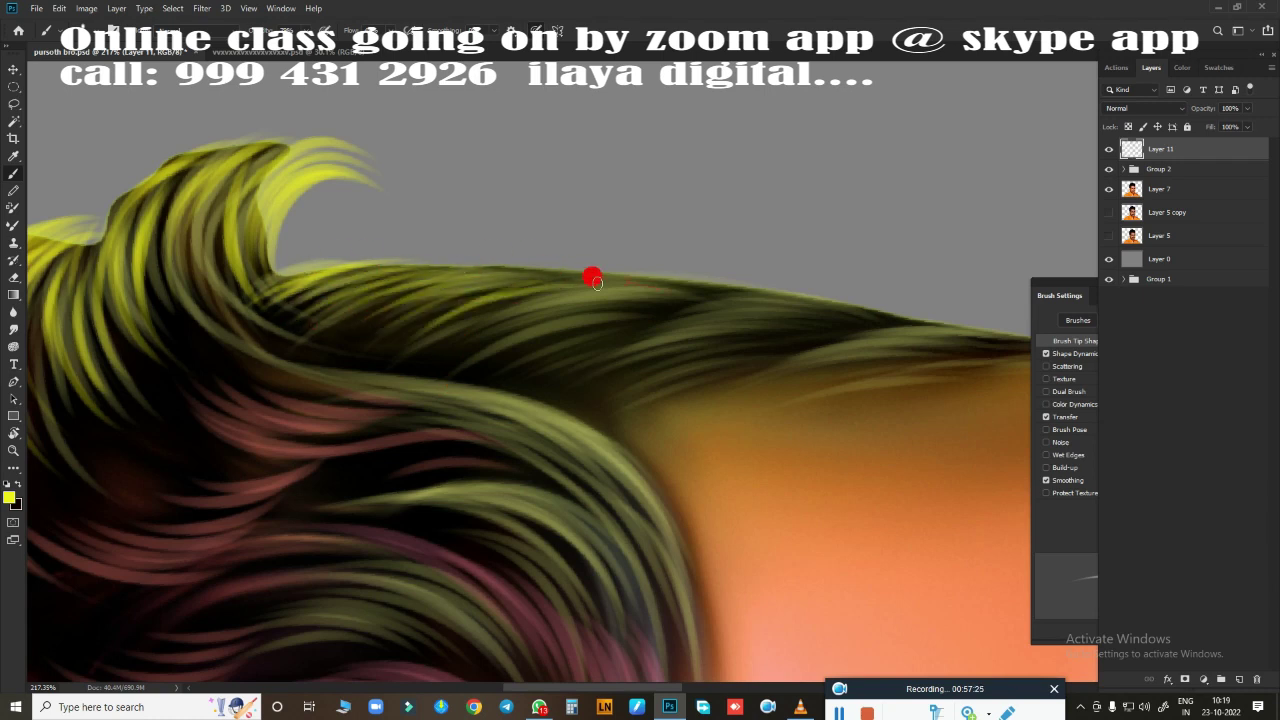
{"action": "scroll", "coordinate": [430, 290], "scroll_direction": "right", "scroll_amount": 3}
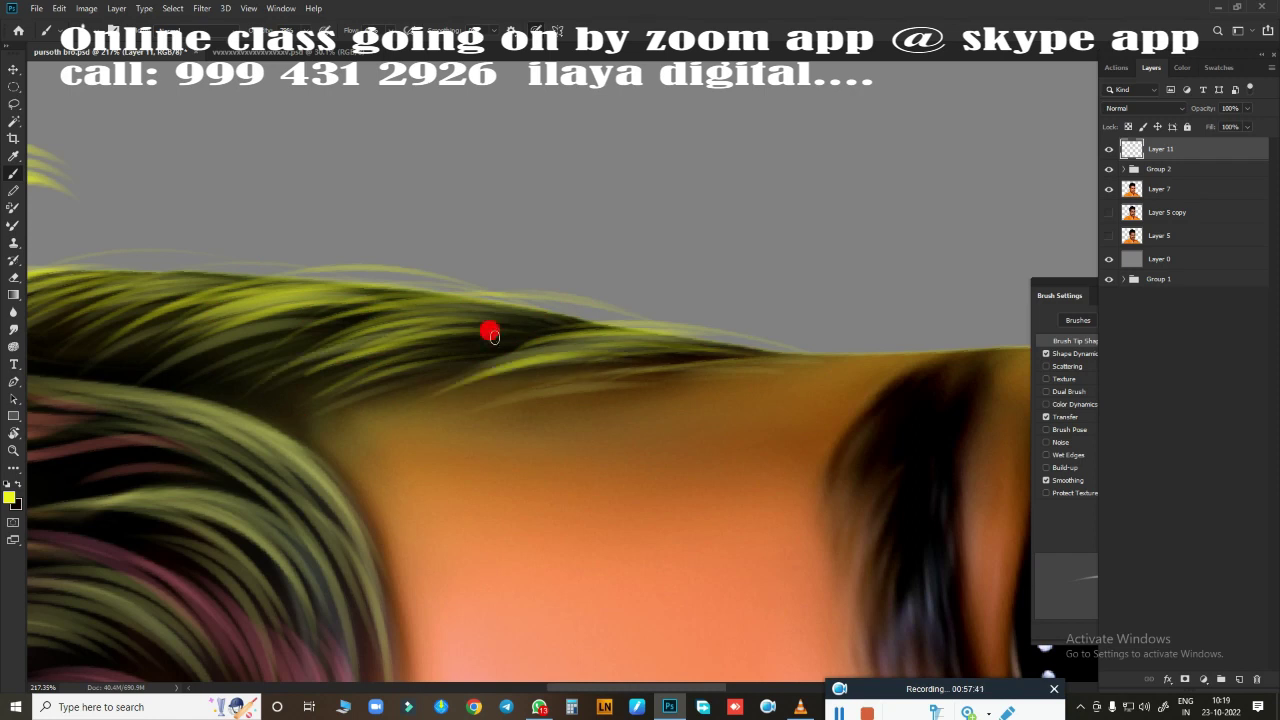
{"action": "scroll", "coordinate": [490, 333], "scroll_direction": "left", "scroll_amount": 3}
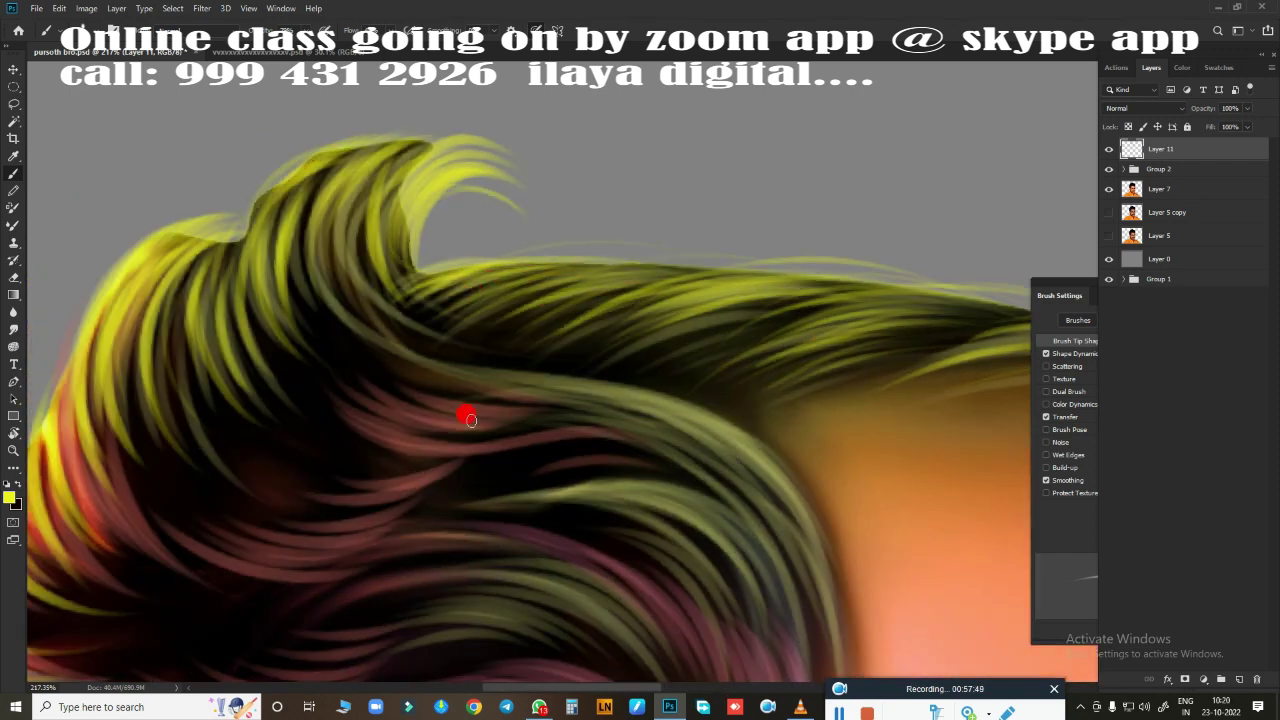
{"action": "scroll", "coordinate": [471, 420], "scroll_direction": "down", "scroll_amount": 5}
Sample the hair's purple and paint a light flyaway strand curling above the hair
{"action": "left_click", "coordinate": [12, 503]}
{"action": "left_click", "coordinate": [328, 143]}
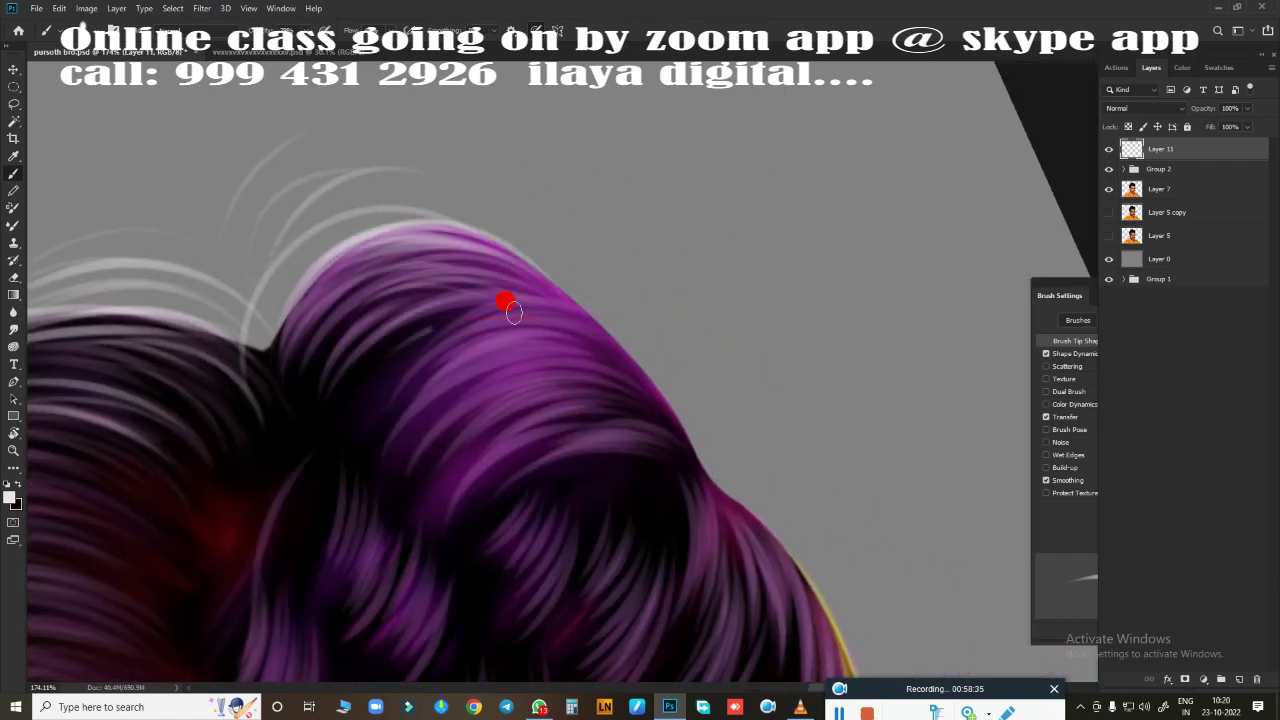
{"action": "left_click_drag", "start_coordinate": [512, 312], "coordinate": [668, 445]}
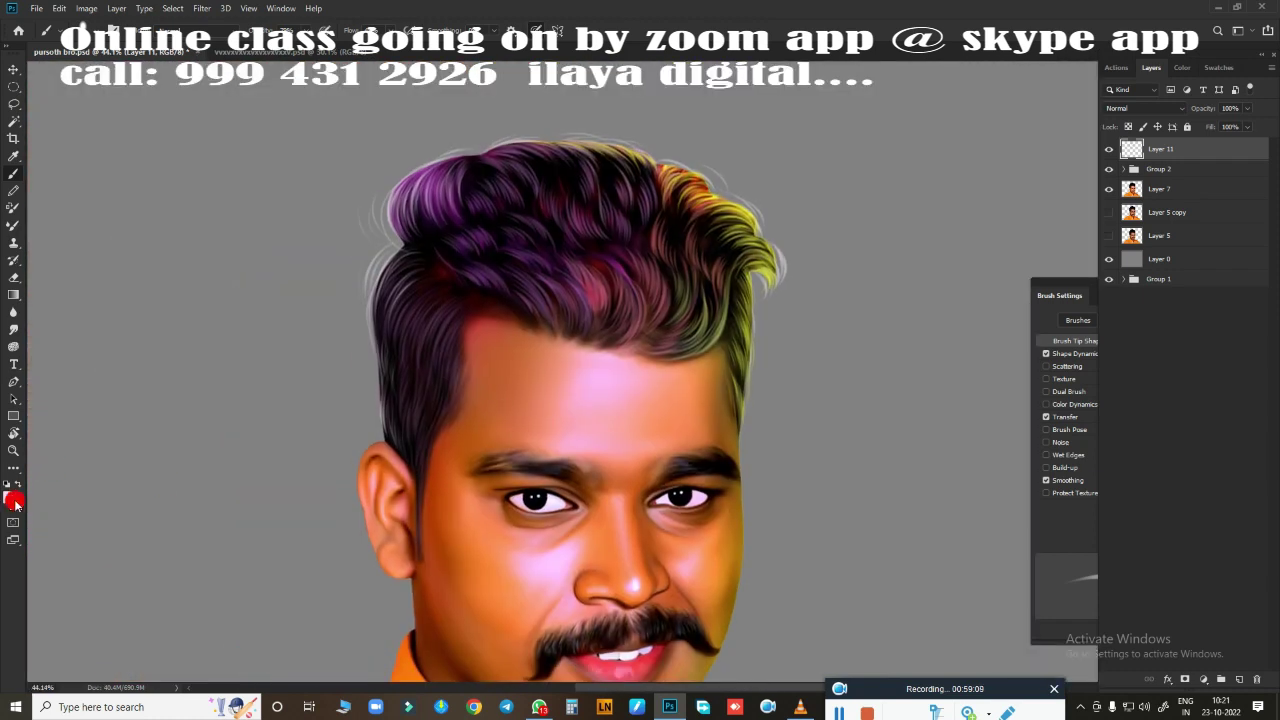
Close the colour picker and select Layer 7 in the Layers panel
{"action": "left_click", "coordinate": [15, 504]}
{"action": "key", "text": "Return"}
{"action": "scroll", "coordinate": [594, 294], "scroll_direction": "up", "scroll_amount": 3}
{"action": "scroll", "coordinate": [486, 434], "scroll_direction": "up", "scroll_amount": 2}
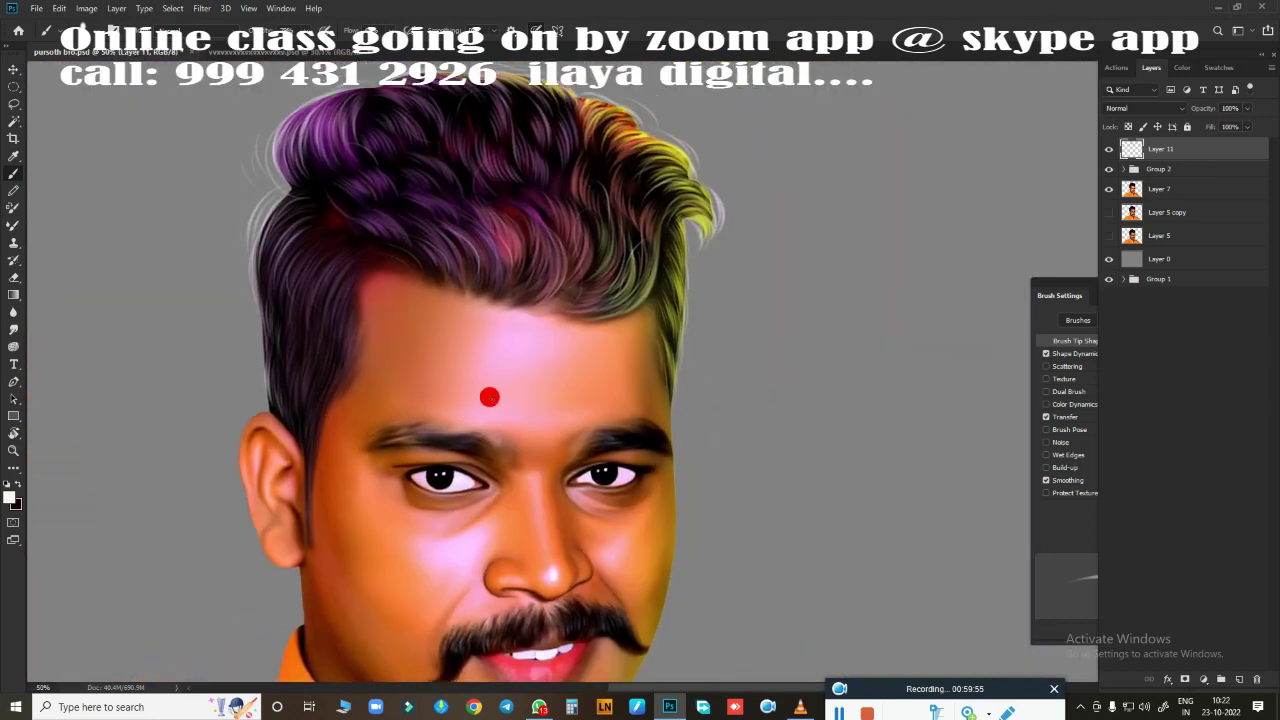
{"action": "left_click", "coordinate": [1147, 191]}
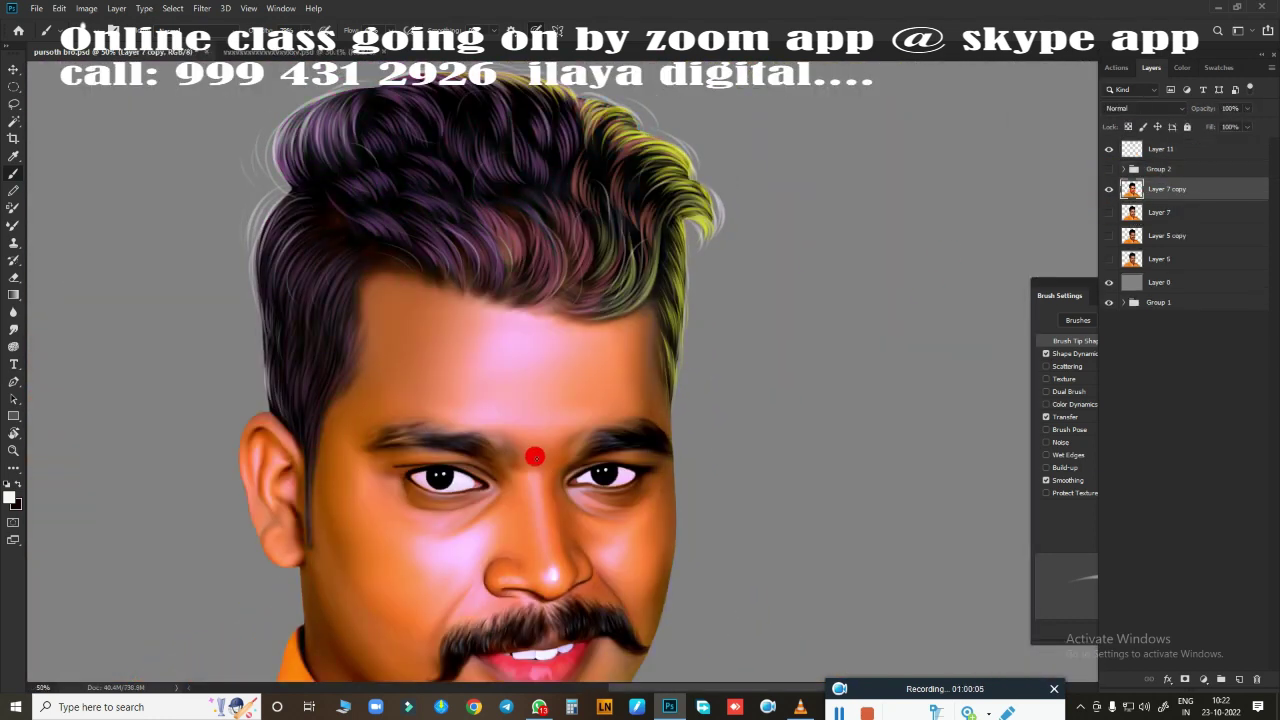
Burn the hairline darker, soften it across the forehead, and delete the extra Layer 7 copy 2
{"action": "key", "text": "o"}
{"action": "left_click_drag", "start_coordinate": [420, 194], "coordinate": [508, 183]}
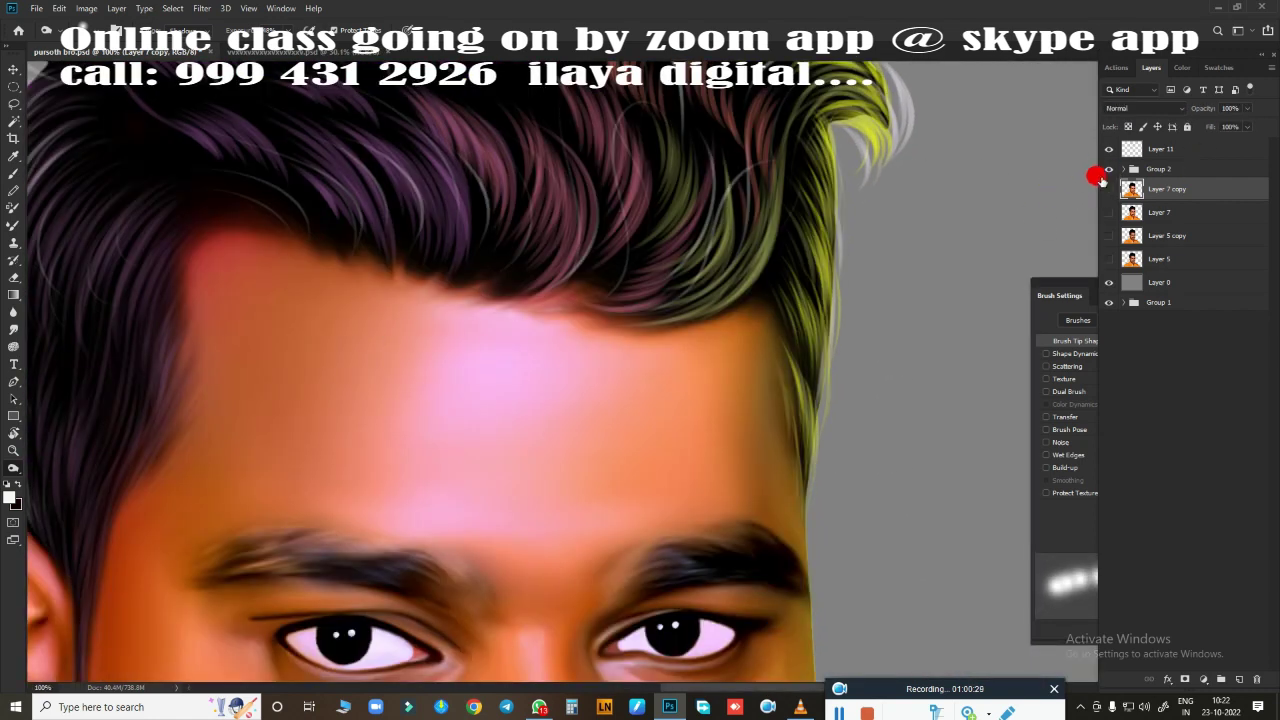
{"action": "left_click_drag", "start_coordinate": [1100, 178], "coordinate": [1078, 197]}
{"action": "key", "text": "ctrl+j"}
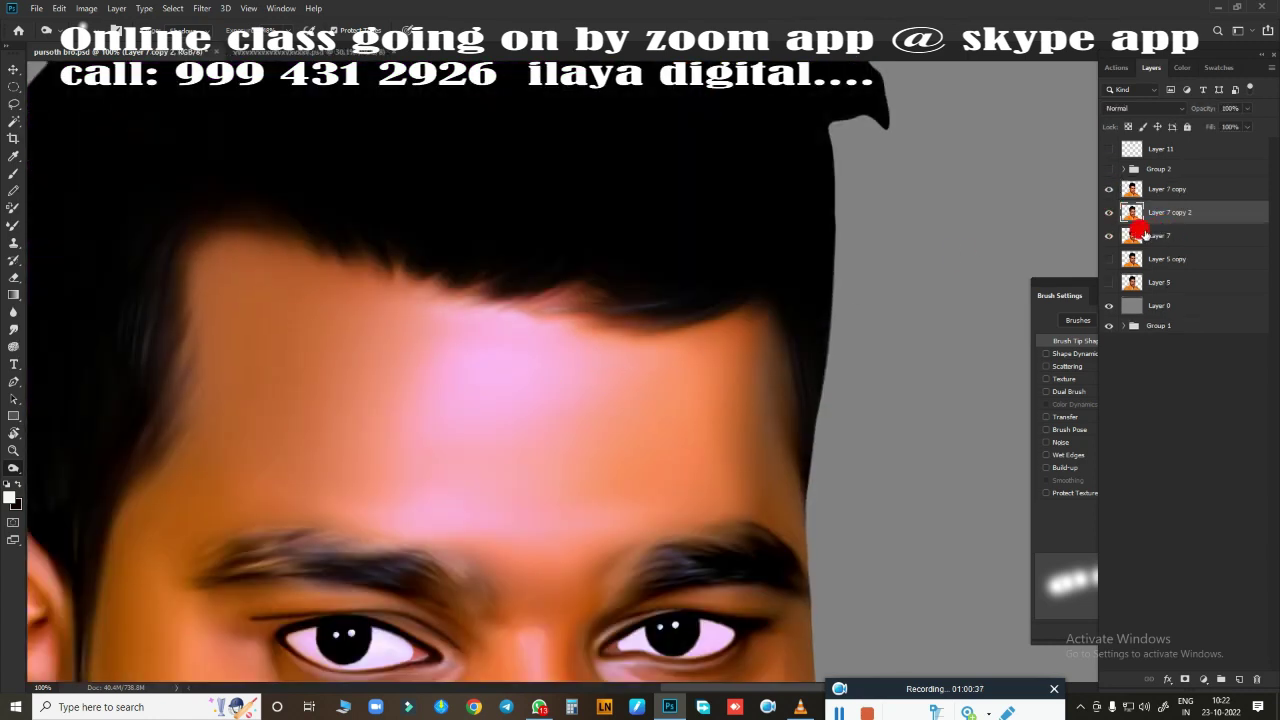
{"action": "left_click_drag", "start_coordinate": [320, 252], "coordinate": [684, 334]}
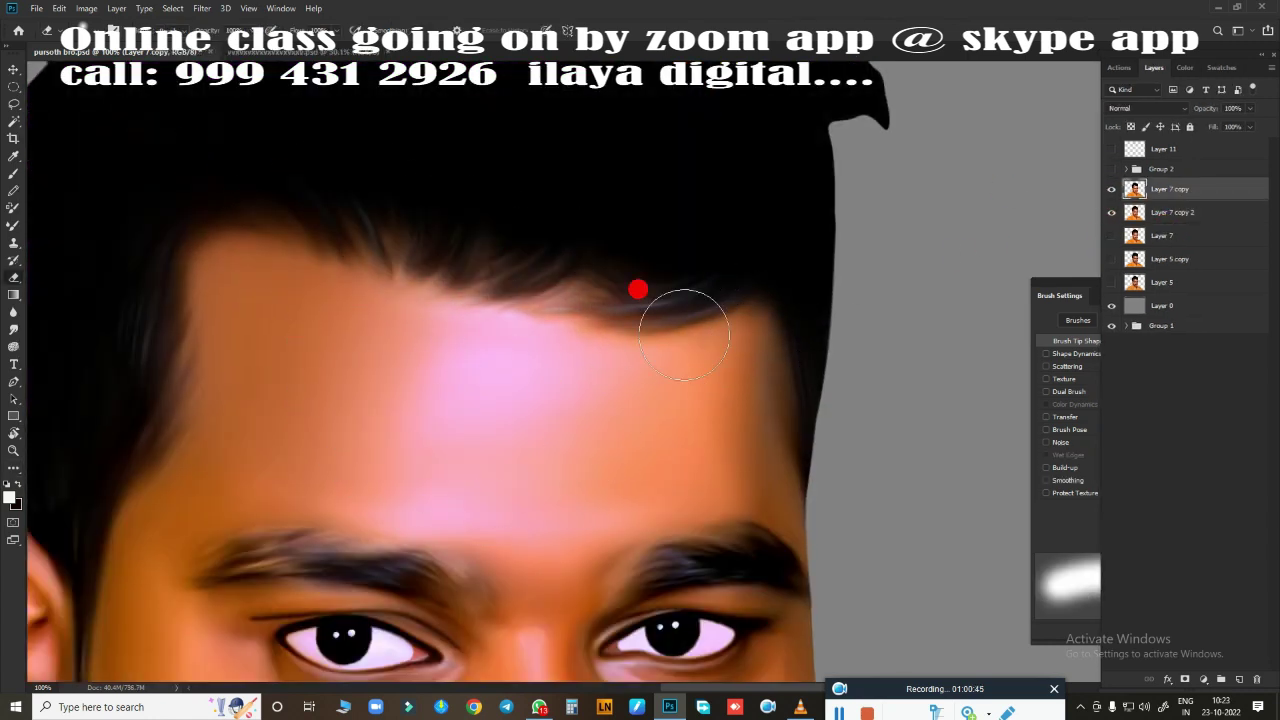
{"action": "key", "text": "Delete"}
{"action": "left_click_drag", "start_coordinate": [1111, 149], "coordinate": [1111, 169]}
{"action": "scroll", "coordinate": [743, 314], "scroll_direction": "down", "scroll_amount": 5}
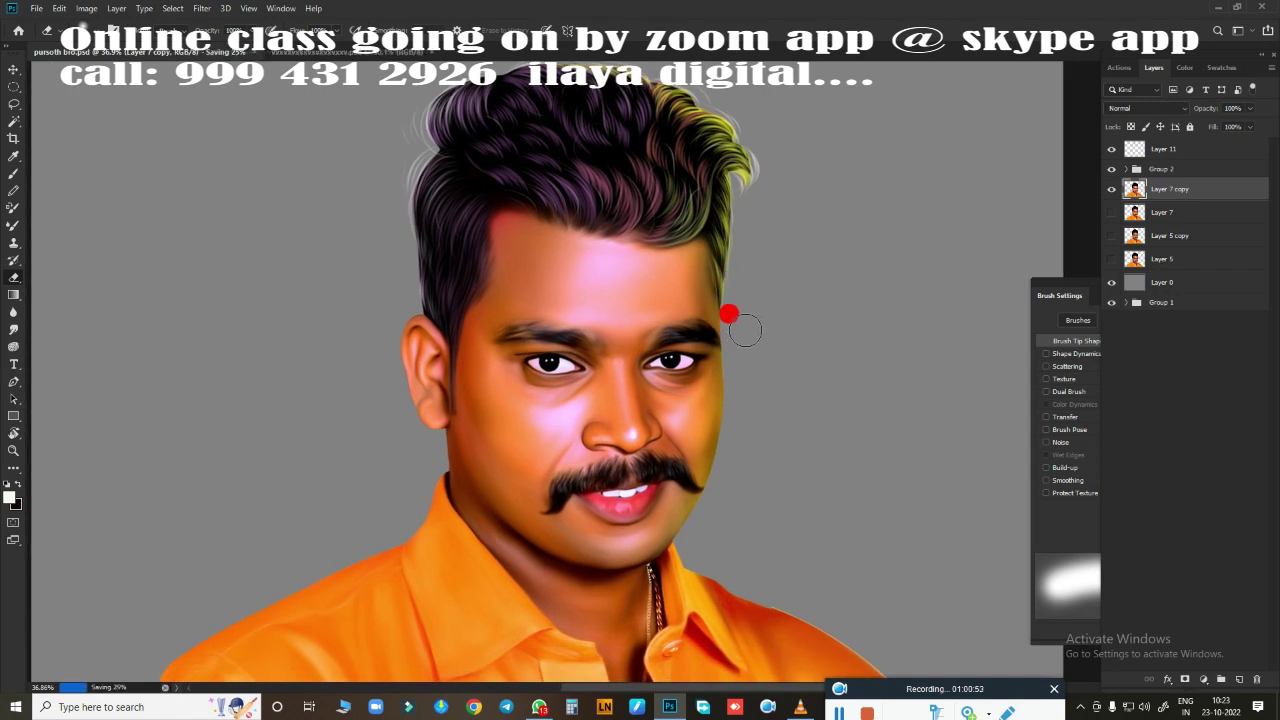
{"action": "scroll", "coordinate": [783, 346], "scroll_direction": "up", "scroll_amount": 3}
Save the file and fit the whole portrait in view
{"action": "key", "text": "ctrl+s"}
{"action": "scroll", "coordinate": [783, 346], "scroll_direction": "down", "scroll_amount": 2}
{"action": "scroll", "coordinate": [503, 360], "scroll_direction": "up", "scroll_amount": 6}
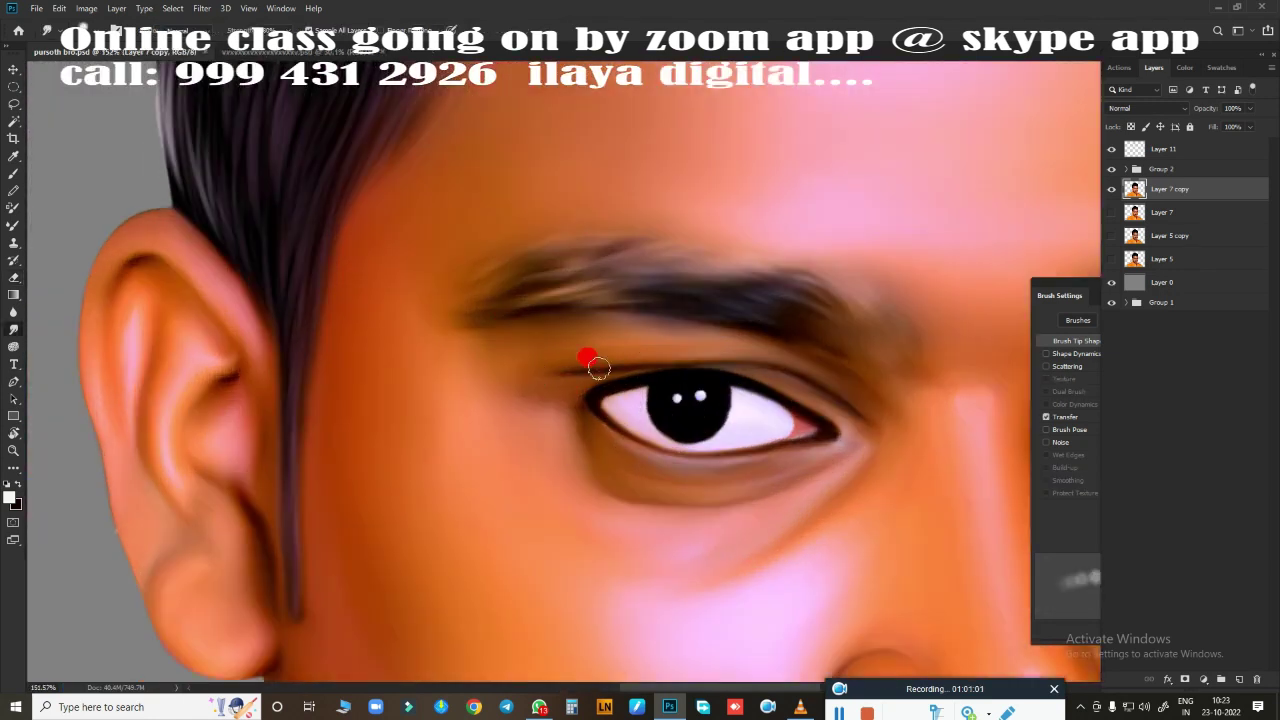
{"action": "scroll", "coordinate": [597, 368], "scroll_direction": "down", "scroll_amount": 5}
{"action": "key", "text": "ctrl+s"}
{"action": "scroll", "coordinate": [731, 354], "scroll_direction": "down", "scroll_amount": 3}
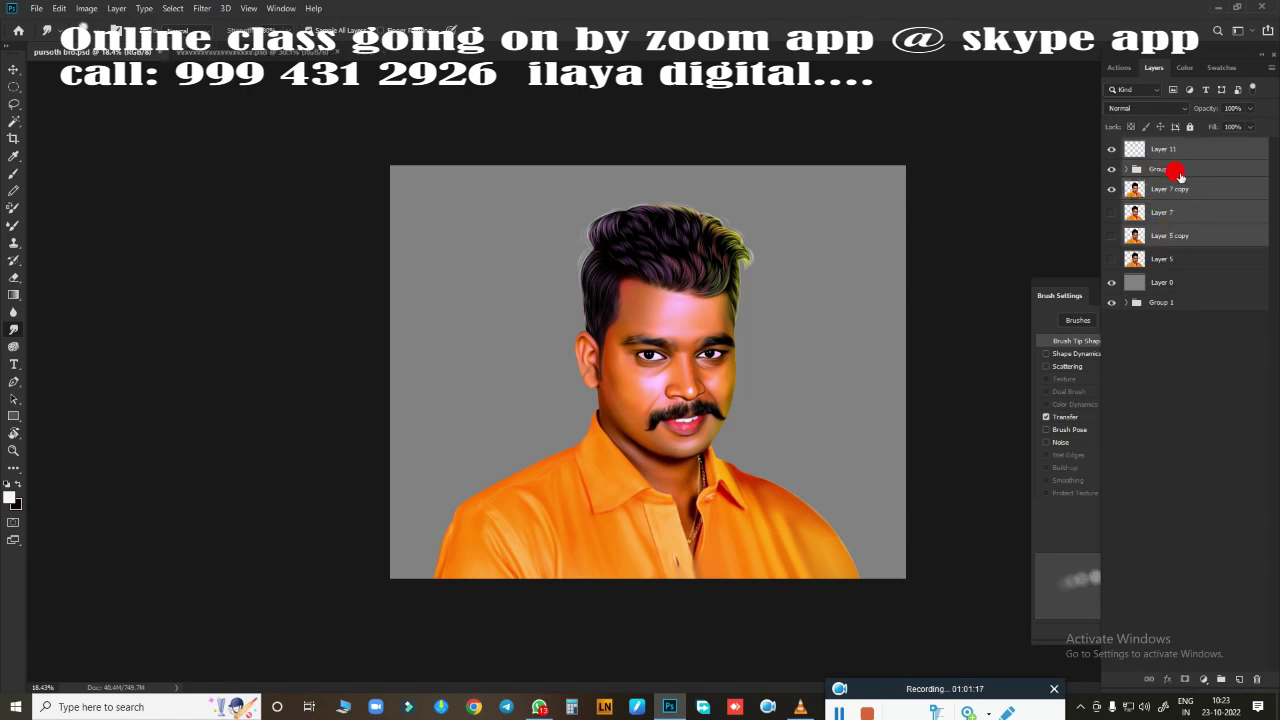
Group the top layers into Group 3 and toggle it to compare before and after
{"action": "key", "text": "ctrl+g"}
{"action": "left_click", "coordinate": [1111, 145]}
{"action": "left_click", "coordinate": [1120, 212]}
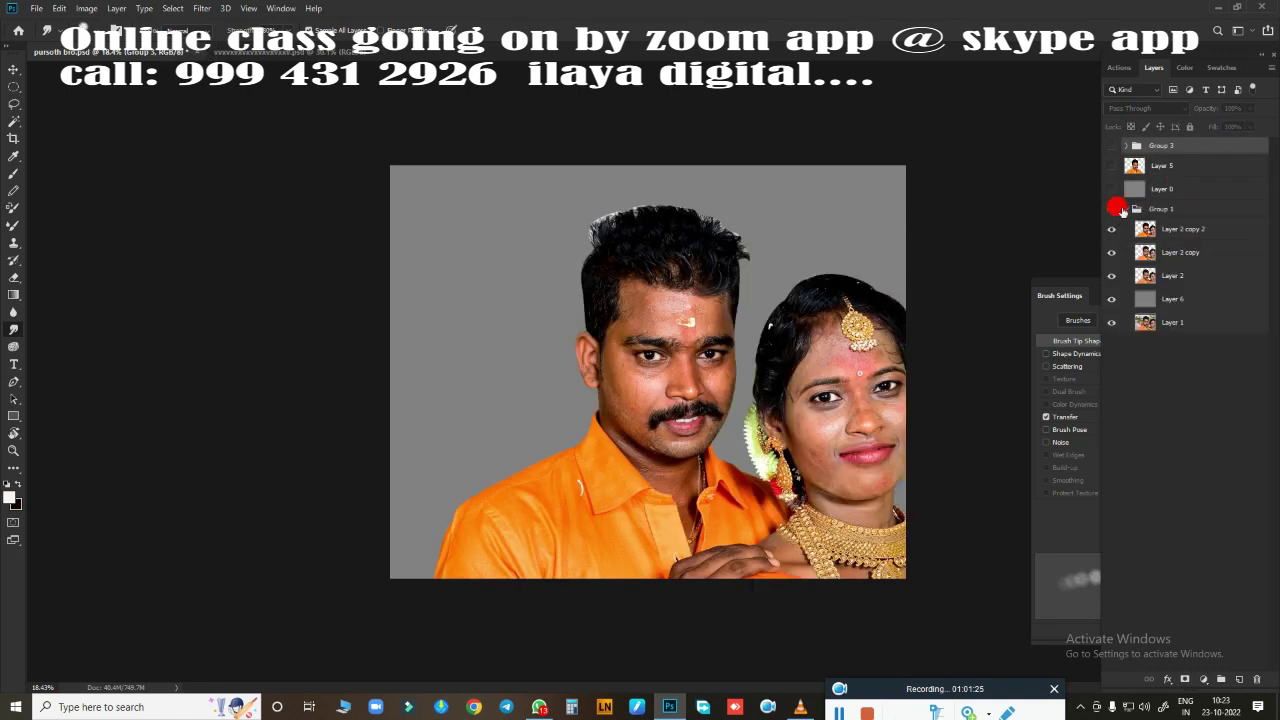
{"action": "left_click", "coordinate": [1110, 146]}
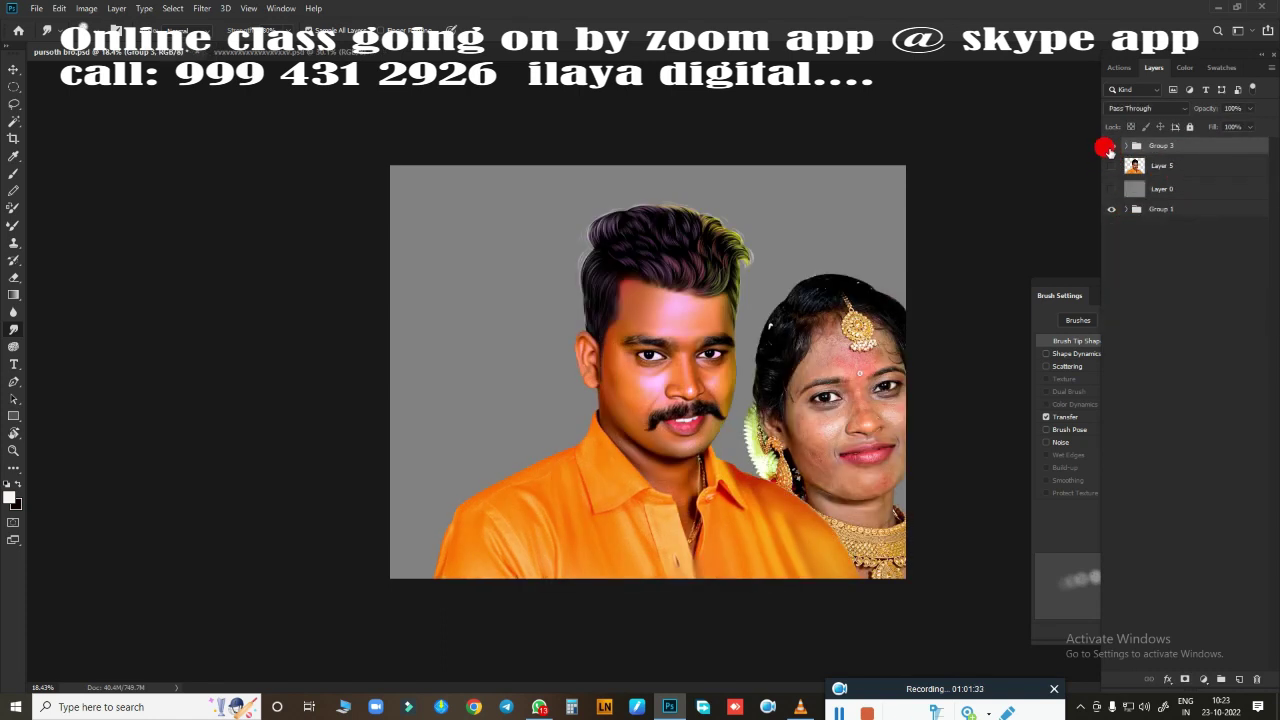
{"action": "left_click", "coordinate": [1110, 166]}
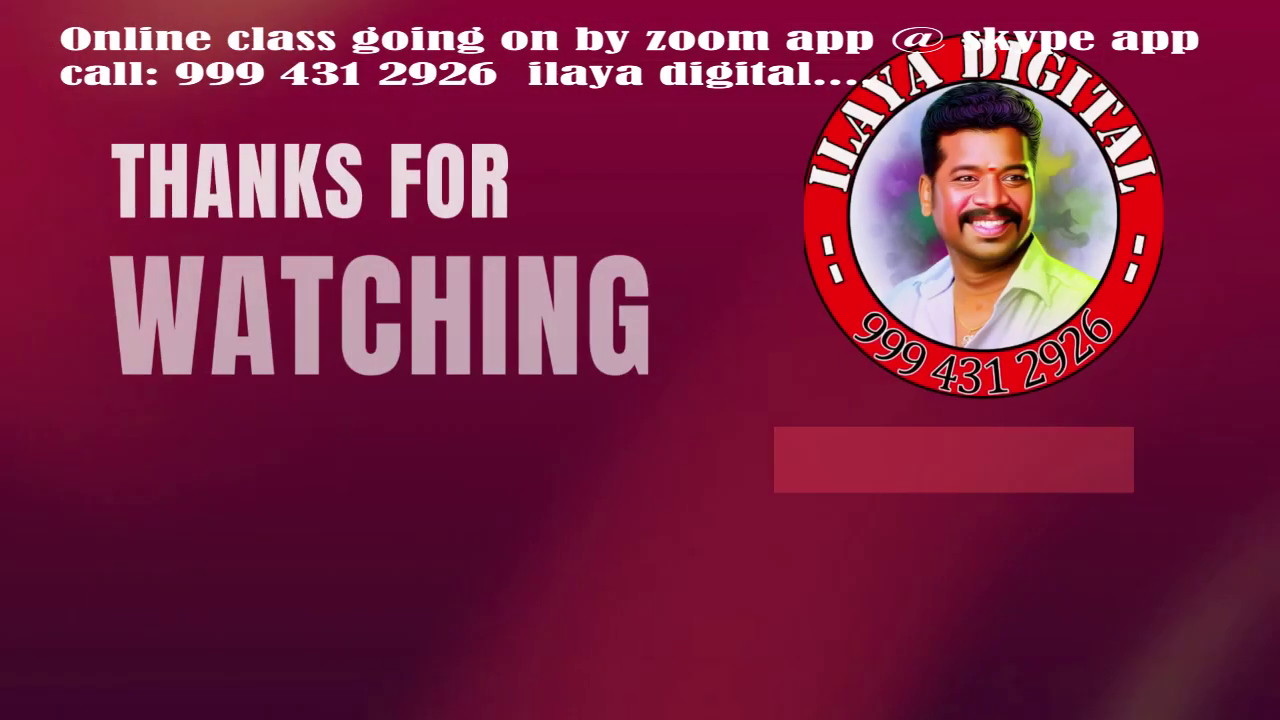